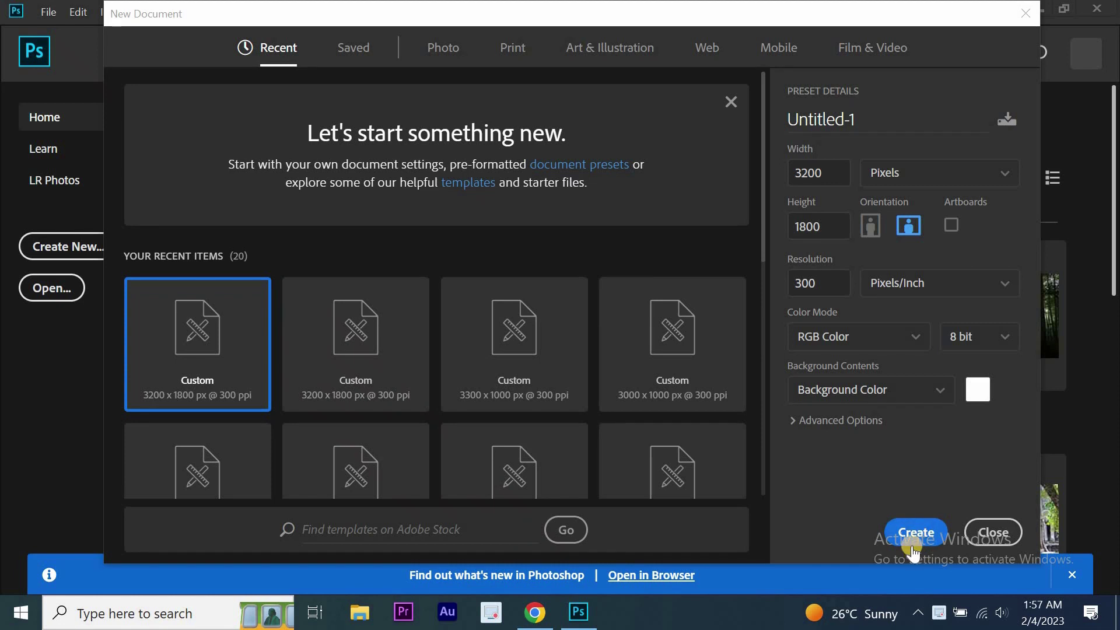
Create a new 3200×1800 document and open Forest.jpg
{"action": "left_click", "coordinate": [913, 544]}
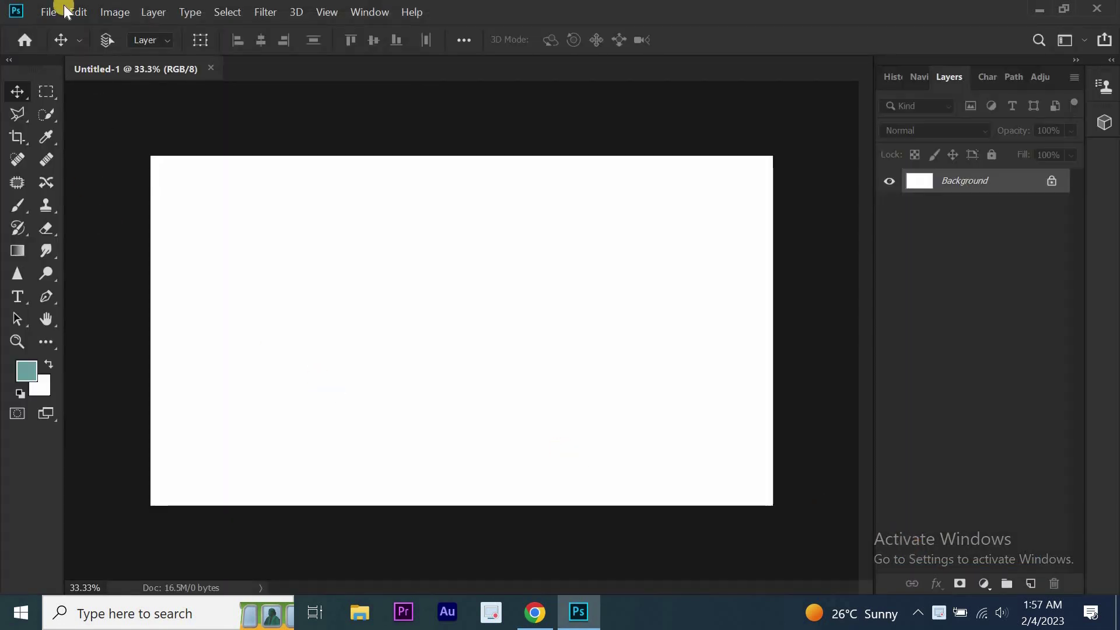
{"action": "left_click", "coordinate": [62, 13]}
{"action": "left_click", "coordinate": [59, 48]}
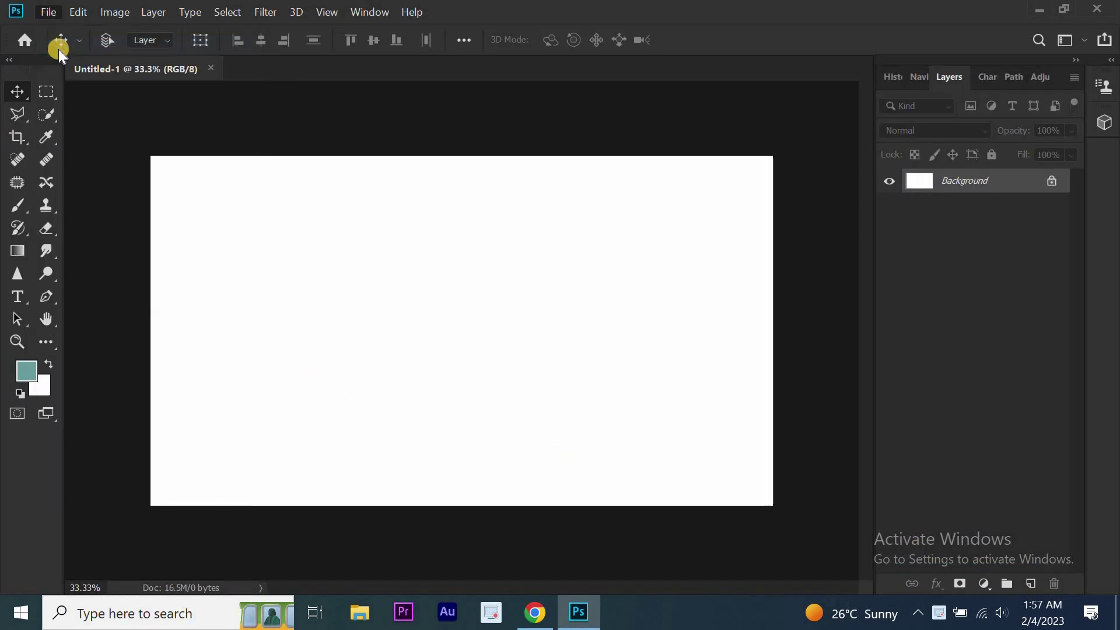
{"action": "double_click", "coordinate": [176, 149]}
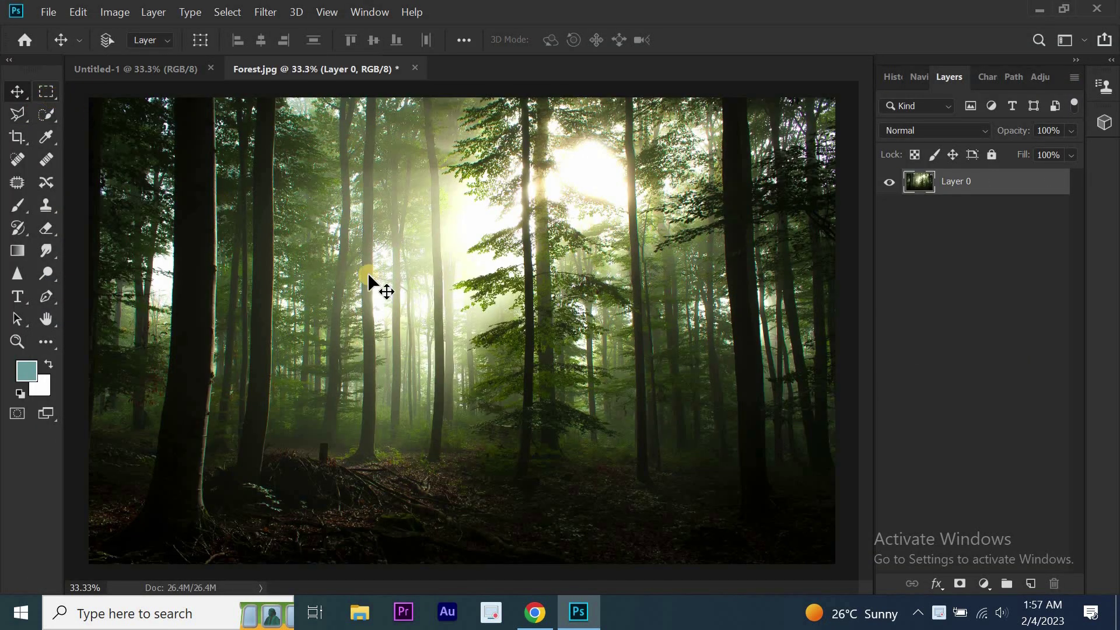
Bring the forest photo in, stretch it to fill the canvas, and delete the Background layer
{"action": "mouse_move", "coordinate": [623, 486]}
{"action": "left_mouse_down"}
{"action": "mouse_move", "coordinate": [167, 79]}
{"action": "mouse_move", "coordinate": [320, 379]}
{"action": "left_mouse_up"}
{"action": "left_click_drag", "start_coordinate": [807, 78], "coordinate": [845, 92]}
{"action": "left_click_drag", "start_coordinate": [97, 193], "coordinate": [65, 280]}
{"action": "left_click_drag", "start_coordinate": [834, 305], "coordinate": [848, 305]}
{"action": "key", "text": "ctrl+minus"}
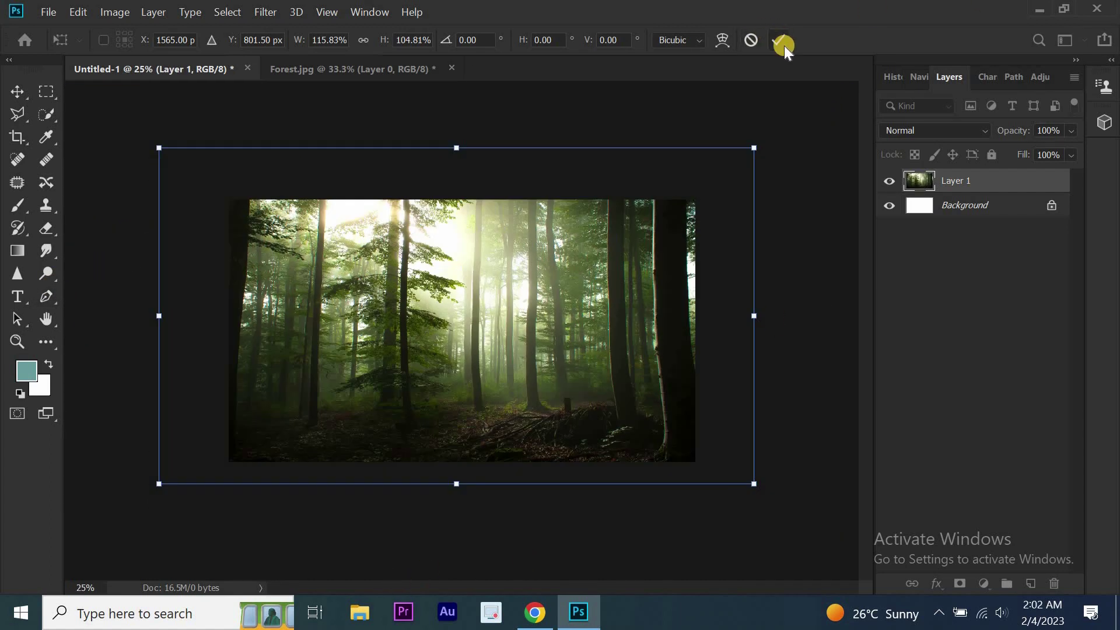
{"action": "left_click", "coordinate": [784, 45]}
{"action": "mouse_move", "coordinate": [1012, 205]}
{"action": "left_mouse_down"}
{"action": "mouse_move", "coordinate": [1075, 597]}
{"action": "mouse_move", "coordinate": [1053, 583]}
{"action": "left_mouse_up"}
{"action": "double_click", "coordinate": [957, 180]}
{"action": "type", "text": "Forest"}
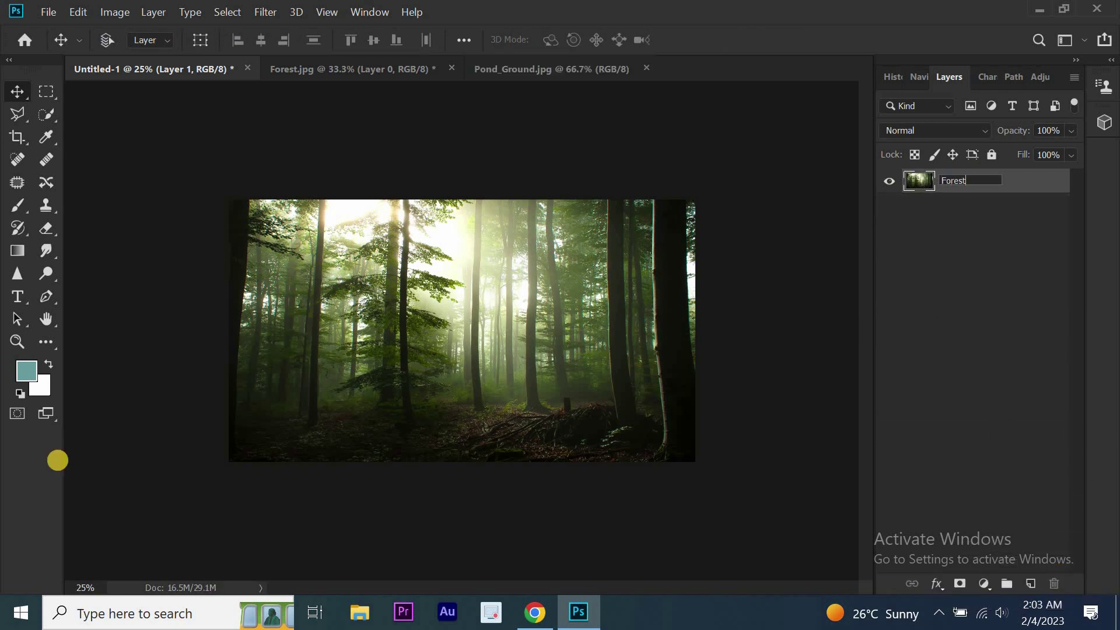
Name the layer Forest and place it in a new group also named Forest
{"action": "left_click", "coordinate": [957, 204]}
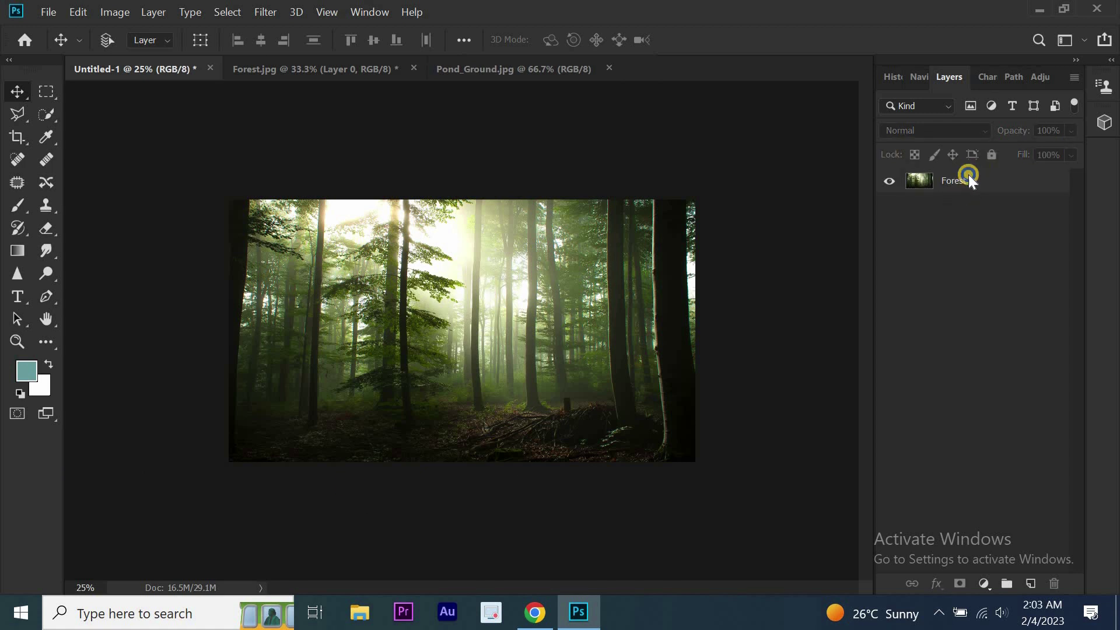
{"action": "right_click", "coordinate": [968, 174]}
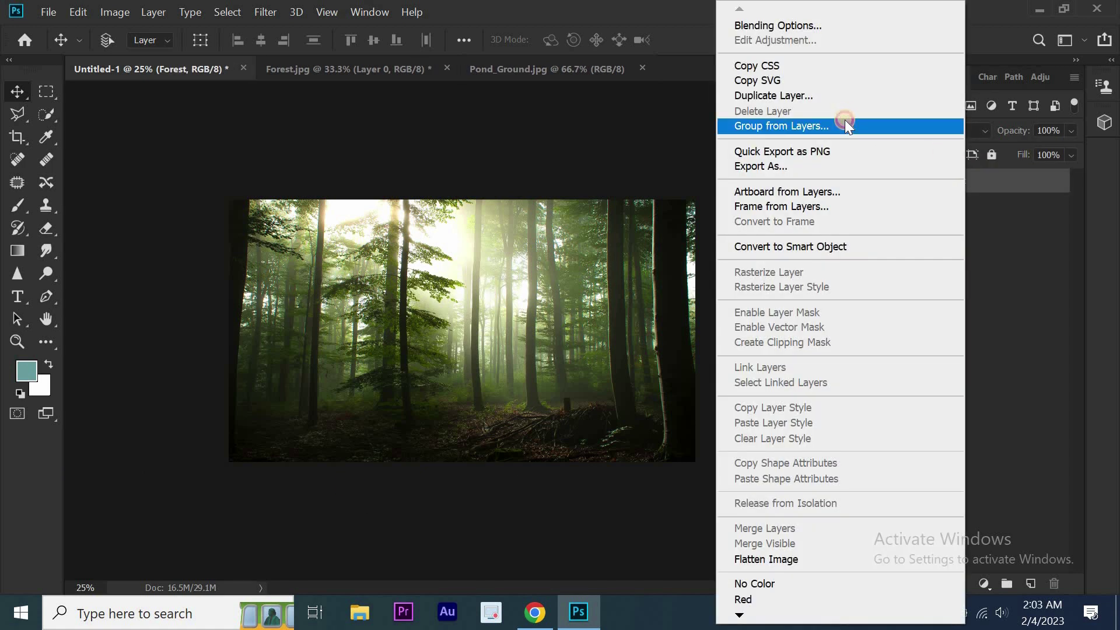
{"action": "left_click", "coordinate": [844, 125]}
{"action": "type", "text": "Forest"}
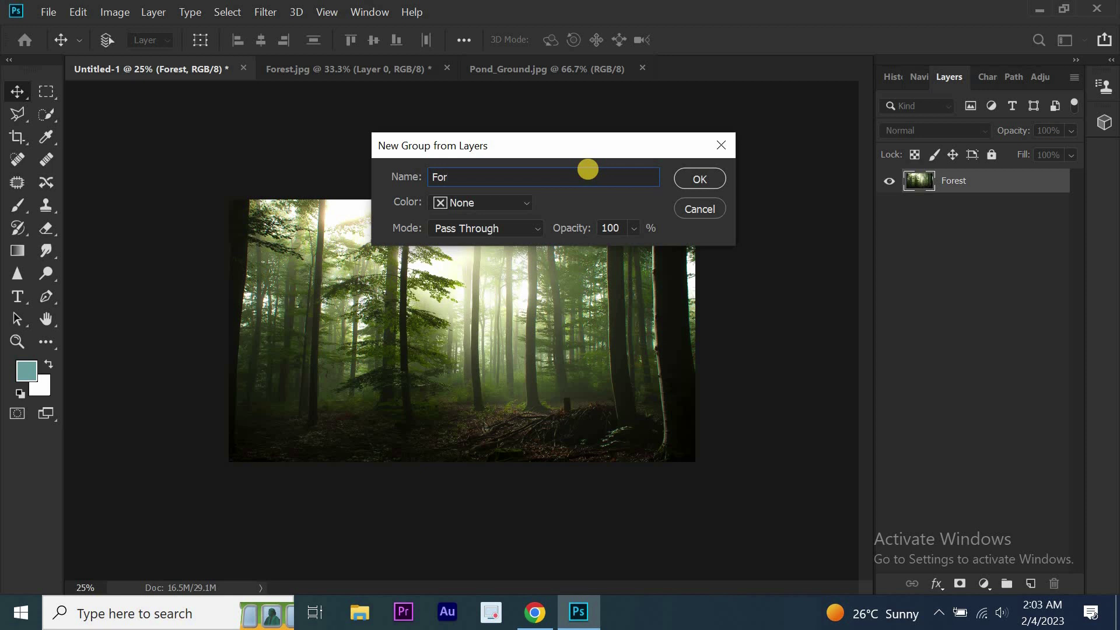
{"action": "left_click", "coordinate": [700, 177]}
{"action": "left_click", "coordinate": [44, 12]}
Open Pond_Ground.jpg and move the ground below its horizon into the forest document
{"action": "left_click", "coordinate": [50, 42]}
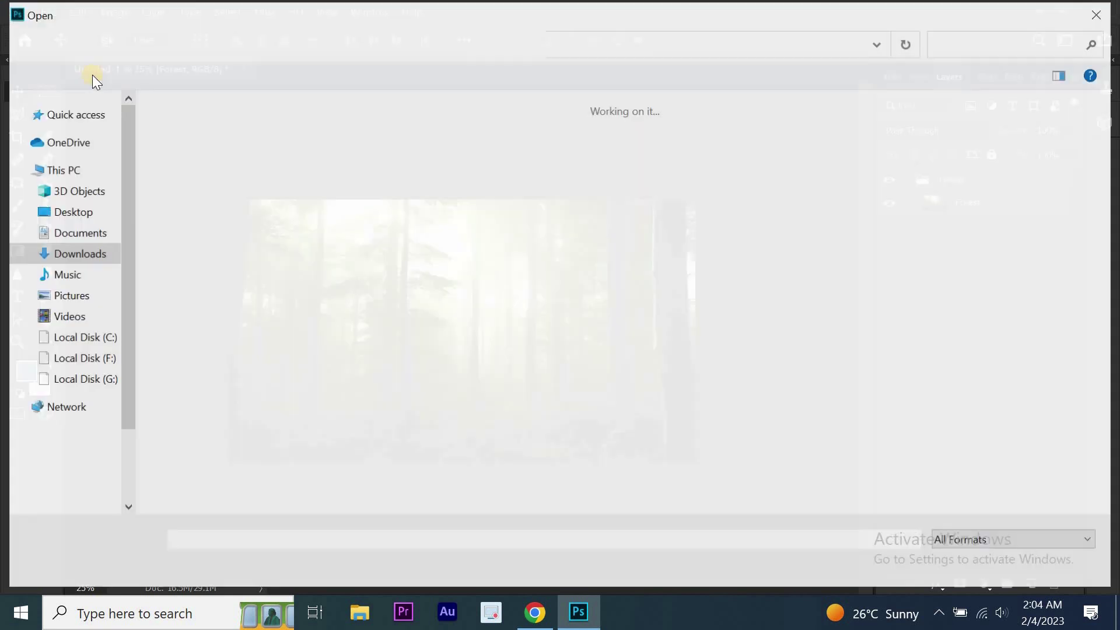
{"action": "left_click", "coordinate": [385, 143]}
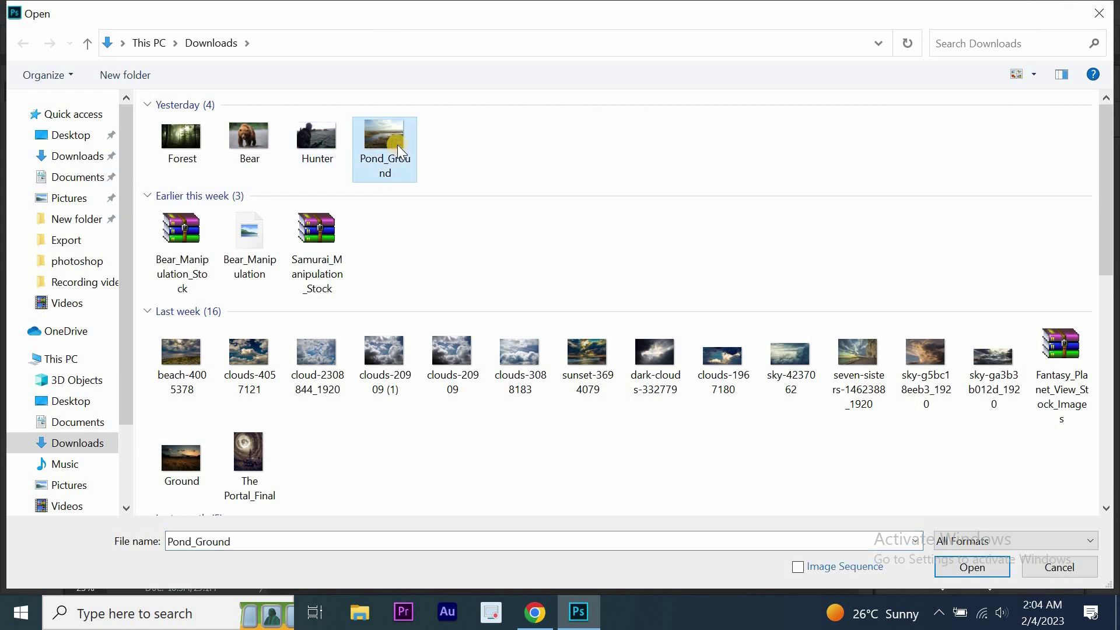
{"action": "double_click", "coordinate": [397, 145]}
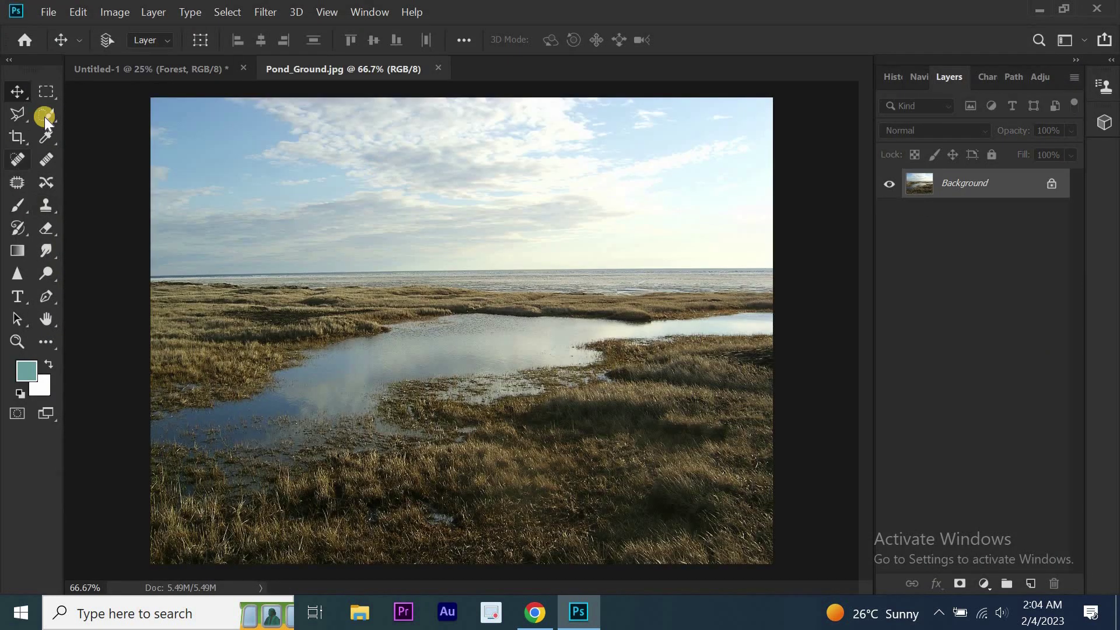
{"action": "left_click", "coordinate": [46, 92]}
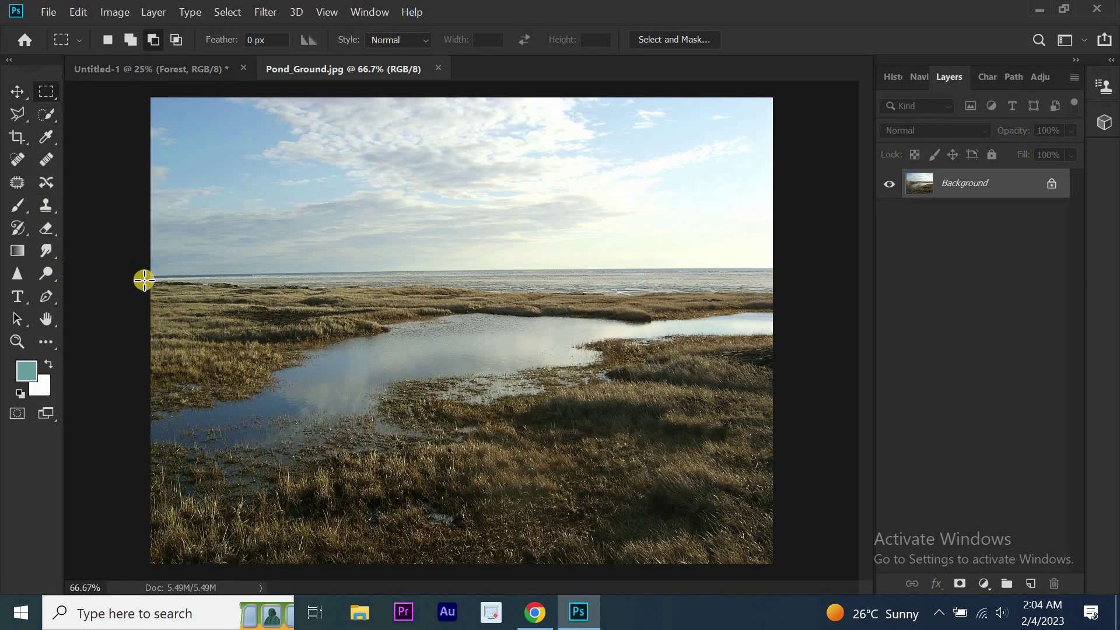
{"action": "left_click_drag", "start_coordinate": [999, 587], "coordinate": [47, 280]}
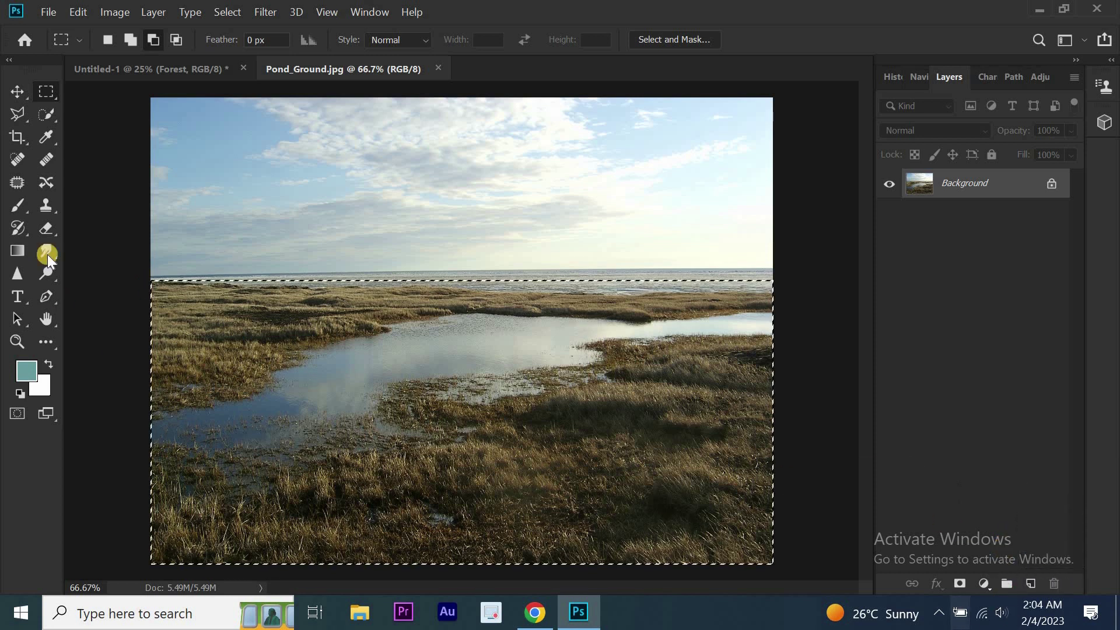
{"action": "left_click", "coordinate": [16, 94]}
{"action": "left_click_drag", "start_coordinate": [425, 463], "coordinate": [477, 334]}
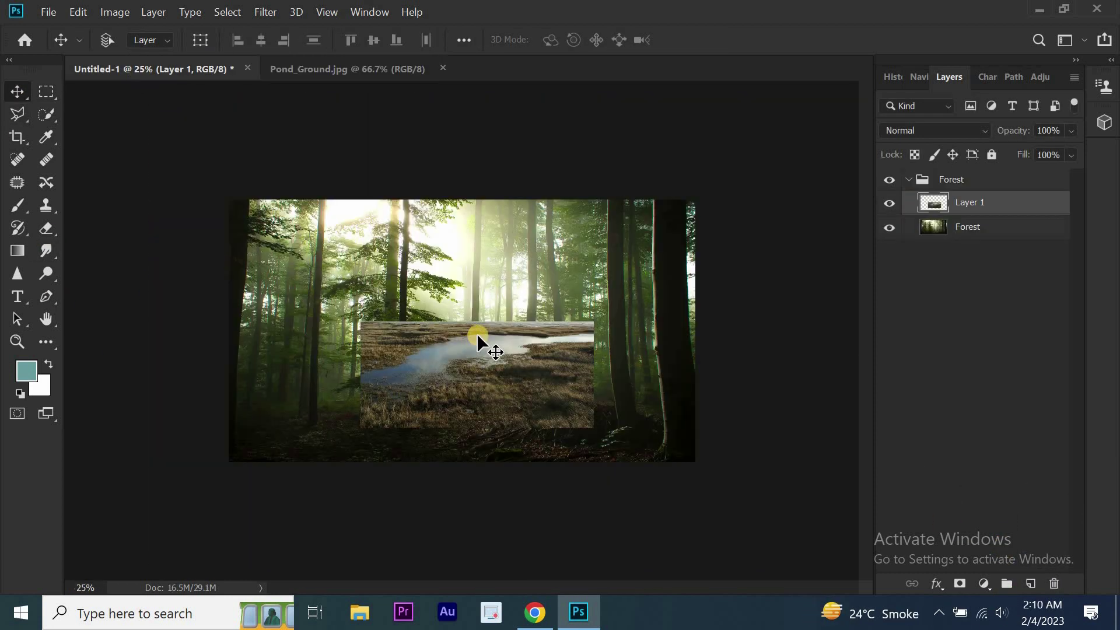
{"action": "key", "text": "ctrl+t"}
Flip the pond ground horizontally, then enlarge and position it over the forest floor
{"action": "right_click", "coordinate": [530, 332]}
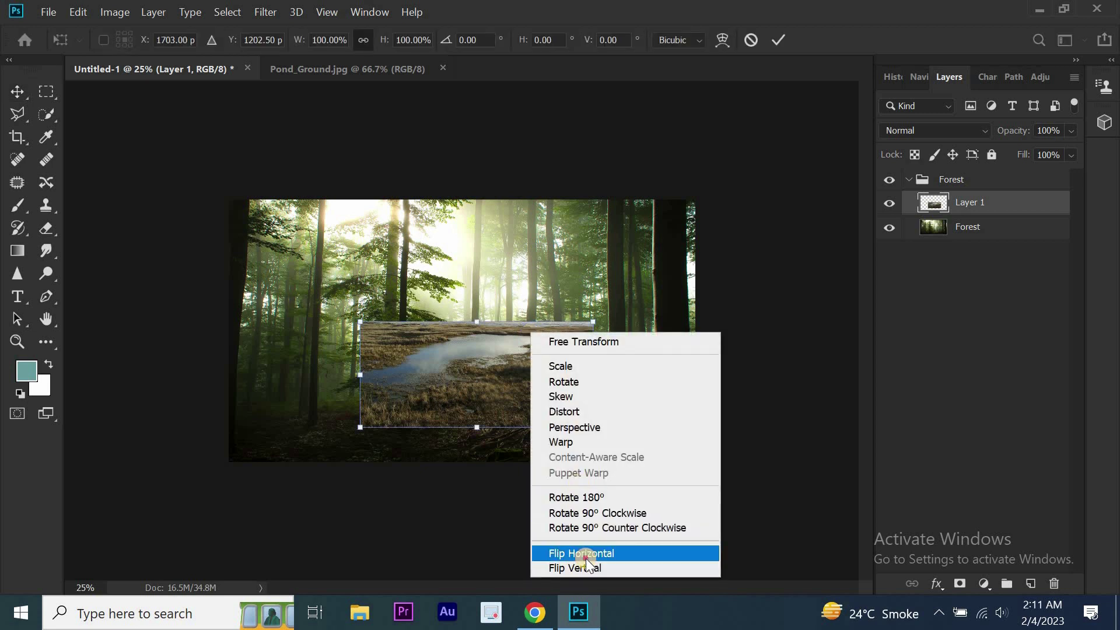
{"action": "left_click", "coordinate": [585, 558]}
{"action": "left_click_drag", "start_coordinate": [474, 362], "coordinate": [324, 449]}
{"action": "left_click_drag", "start_coordinate": [444, 408], "coordinate": [578, 357]}
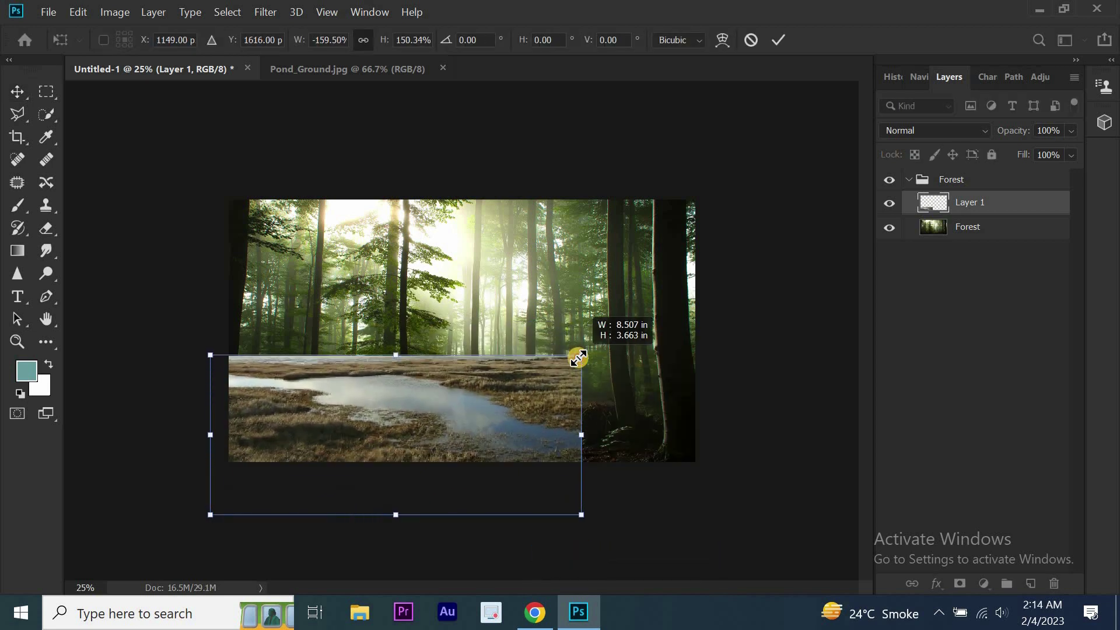
{"action": "mouse_move", "coordinate": [585, 530]}
{"action": "left_mouse_down"}
{"action": "mouse_move", "coordinate": [614, 382]}
{"action": "mouse_move", "coordinate": [530, 410]}
{"action": "left_mouse_up"}
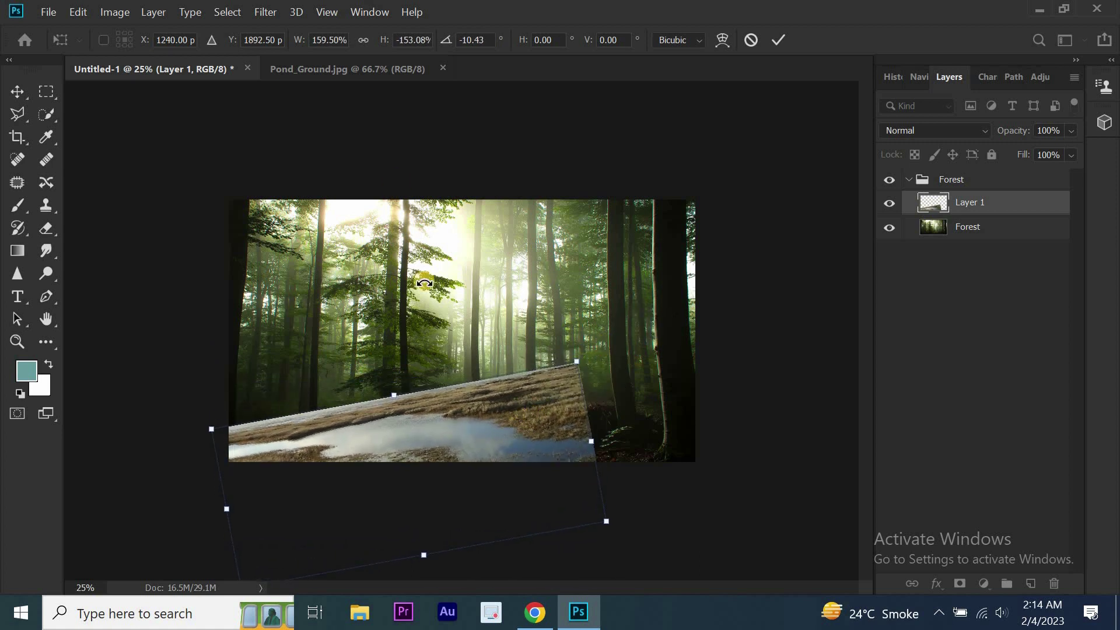
{"action": "left_click_drag", "start_coordinate": [417, 410], "coordinate": [413, 411]}
{"action": "left_click_drag", "start_coordinate": [615, 542], "coordinate": [609, 555]}
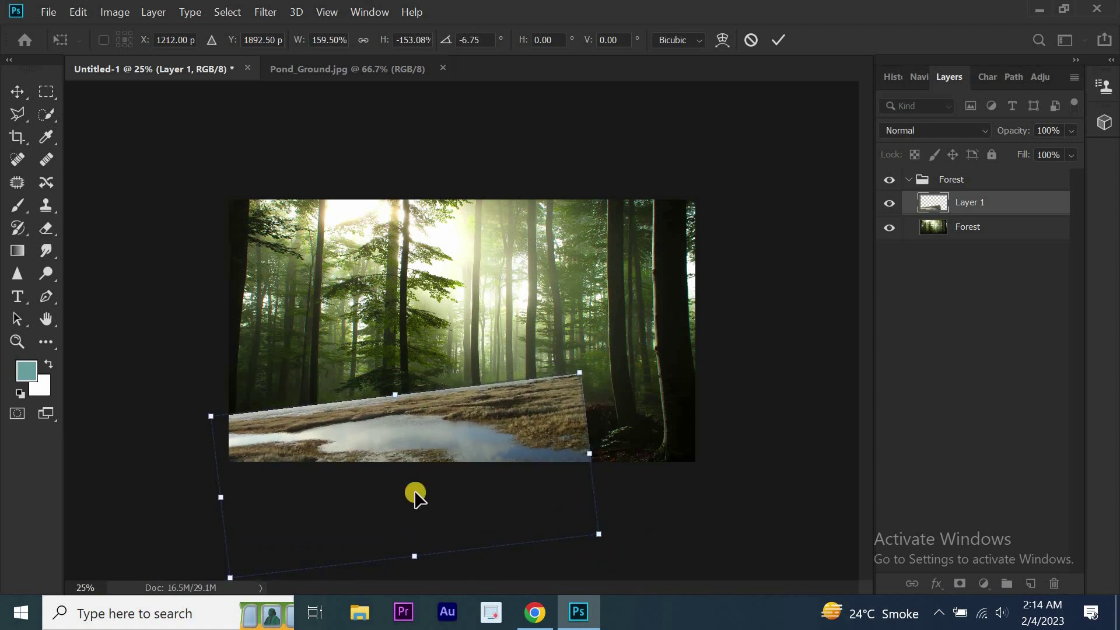
{"action": "left_click_drag", "start_coordinate": [211, 417], "coordinate": [154, 403]}
{"action": "left_click_drag", "start_coordinate": [311, 463], "coordinate": [282, 481]}
{"action": "left_click_drag", "start_coordinate": [549, 367], "coordinate": [578, 365]}
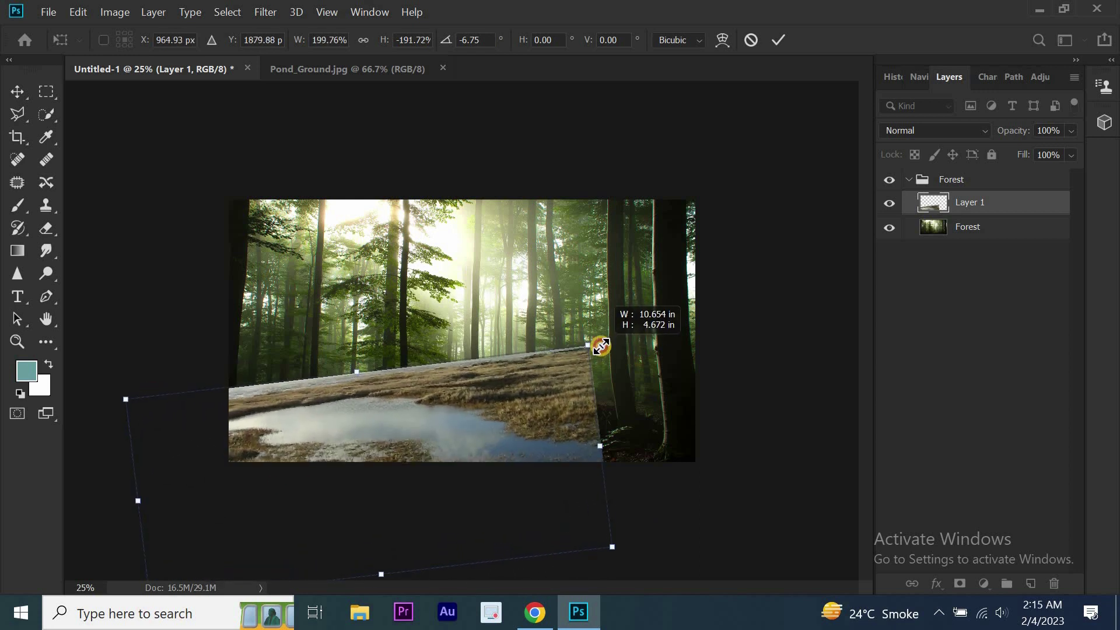
{"action": "left_click_drag", "start_coordinate": [522, 453], "coordinate": [539, 415]}
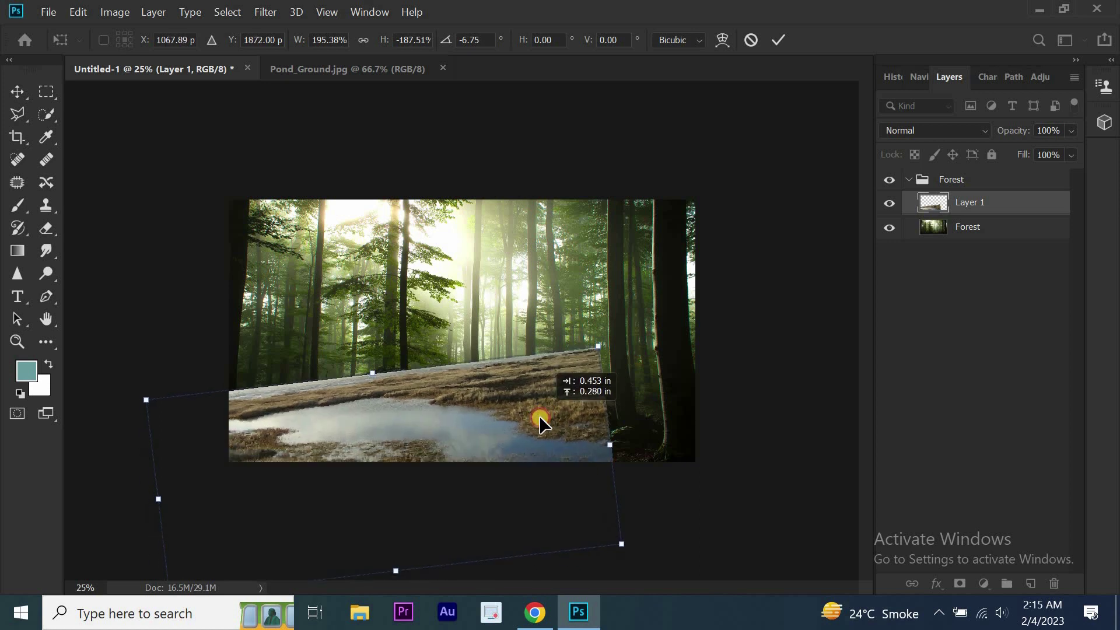
Tilt the ground to about -4.65°, skew its corners to fit, and place it above the Forest group
{"action": "left_click_drag", "start_coordinate": [603, 334], "coordinate": [614, 346]}
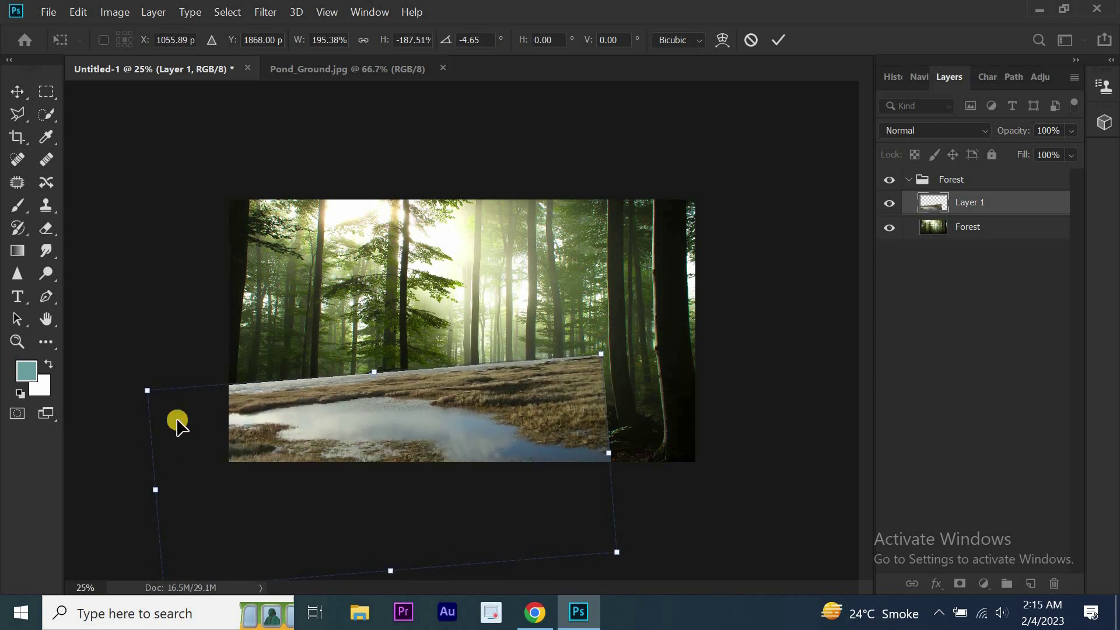
{"action": "left_click_drag", "start_coordinate": [147, 390], "coordinate": [151, 415]}
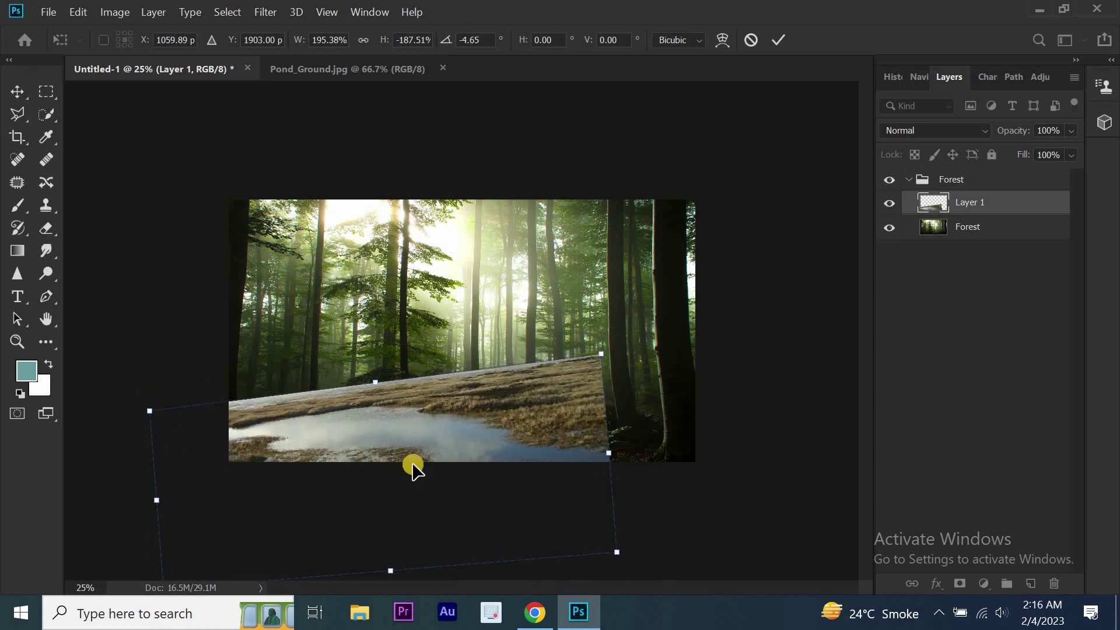
{"action": "left_click_drag", "start_coordinate": [619, 552], "coordinate": [629, 559]}
{"action": "left_click_drag", "start_coordinate": [601, 353], "coordinate": [604, 369]}
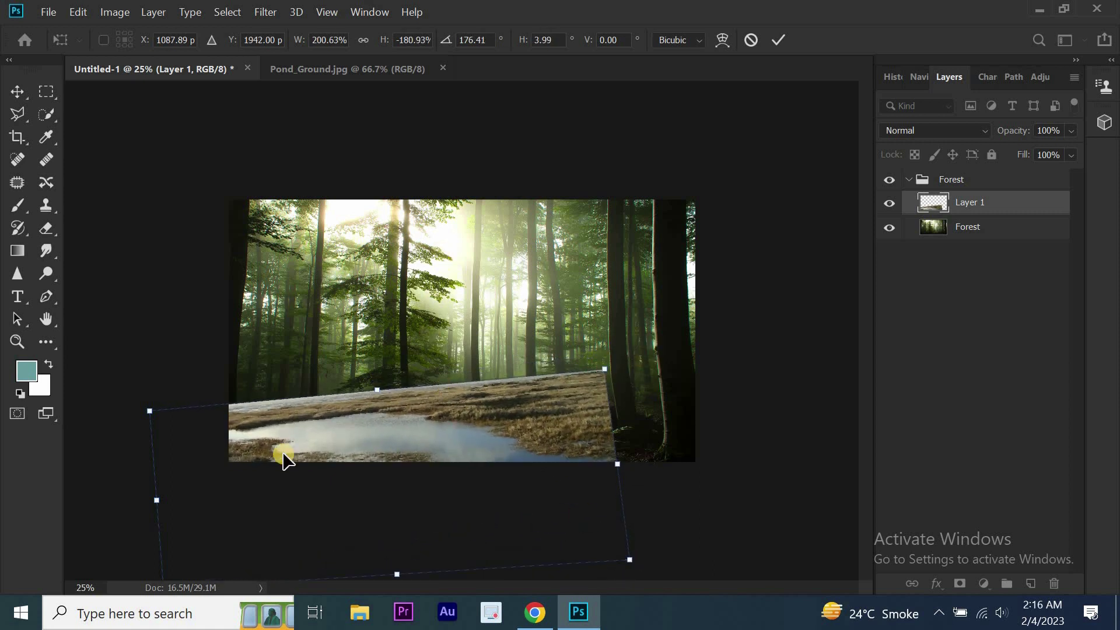
{"action": "left_click_drag", "start_coordinate": [156, 500], "coordinate": [159, 500]}
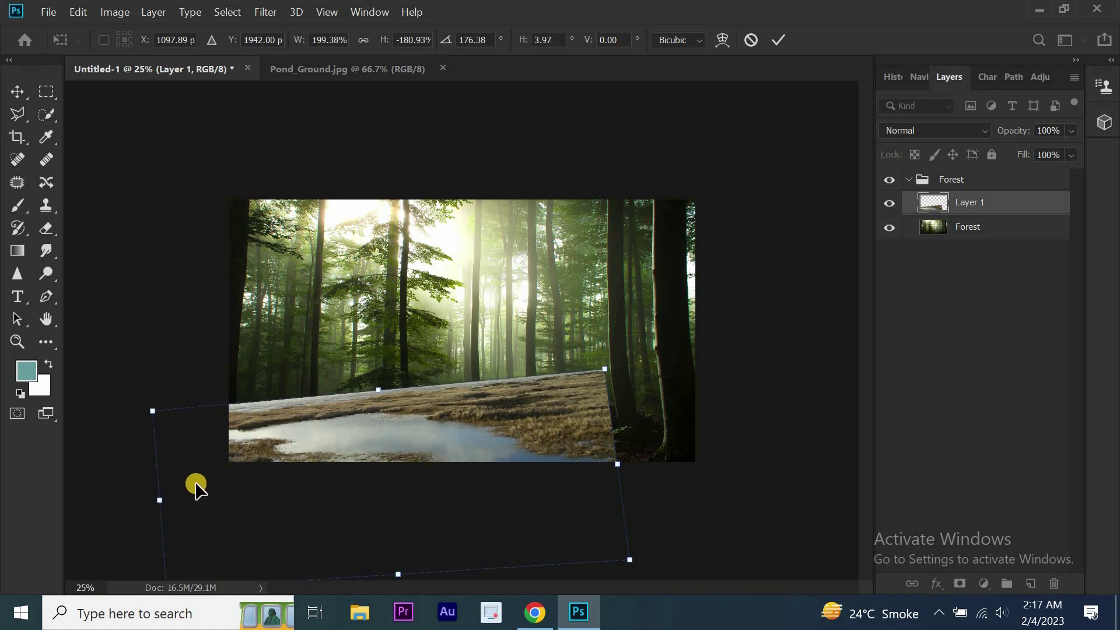
{"action": "left_click_drag", "start_coordinate": [378, 389], "coordinate": [380, 401]}
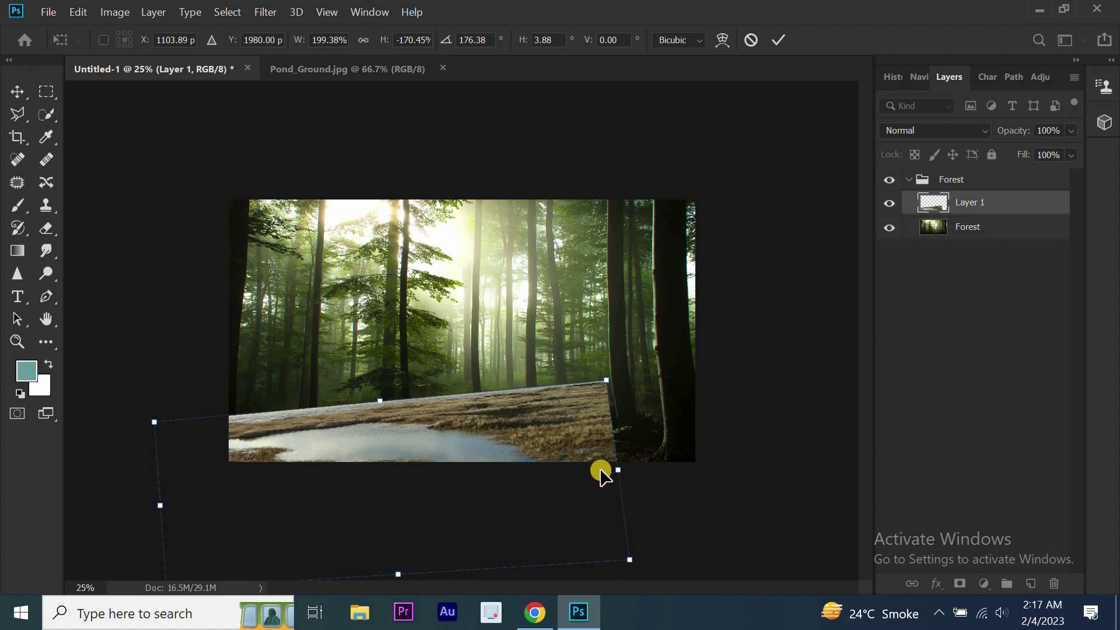
{"action": "left_click_drag", "start_coordinate": [601, 471], "coordinate": [619, 460]}
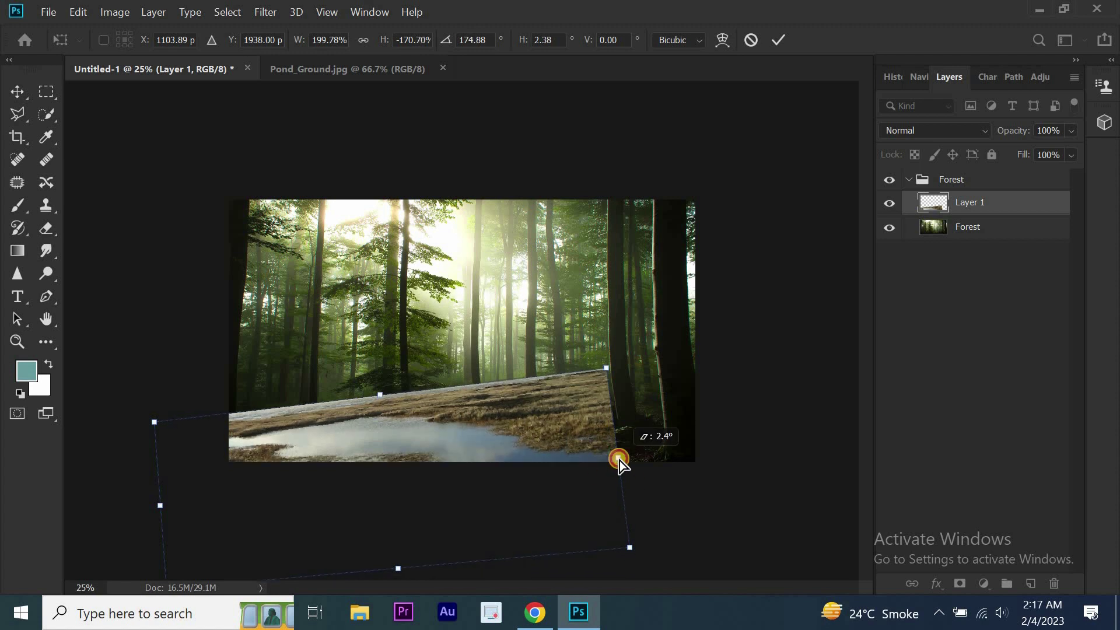
{"action": "left_click", "coordinate": [772, 39]}
{"action": "left_click_drag", "start_coordinate": [968, 202], "coordinate": [968, 175]}
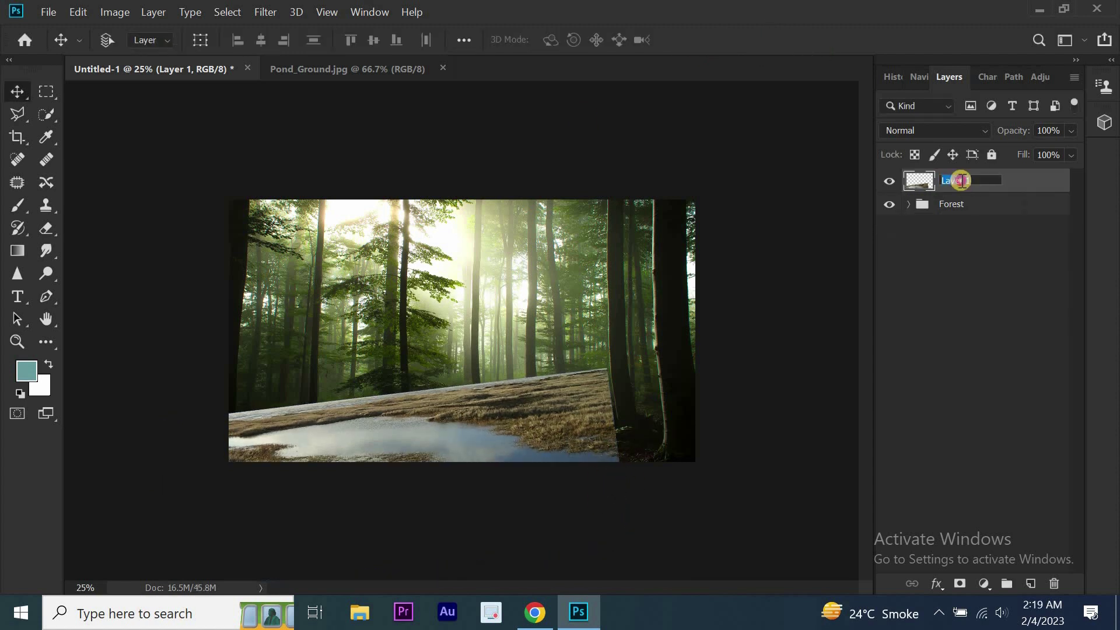
Rename the ground layer to 'Pond' and add a layer mask to it
{"action": "double_click", "coordinate": [962, 180]}
{"action": "type", "text": "Pond"}
{"action": "left_click", "coordinate": [878, 288]}
{"action": "left_click", "coordinate": [986, 186]}
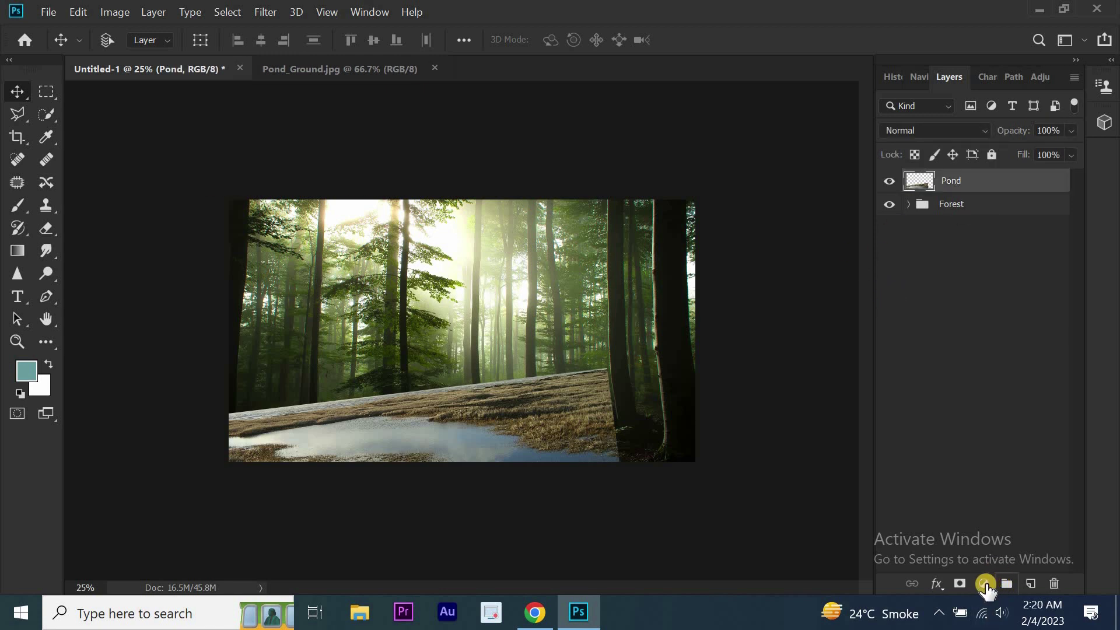
{"action": "left_click", "coordinate": [959, 583]}
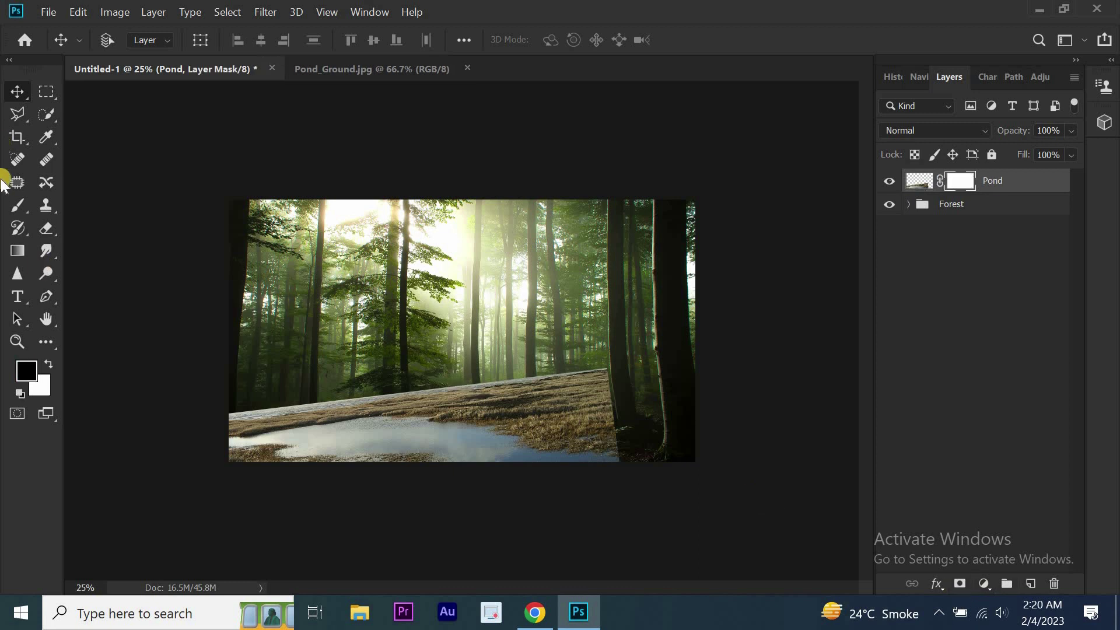
Paint black on the mask to hide the light ground strip along the pond's edges
{"action": "left_click", "coordinate": [13, 210]}
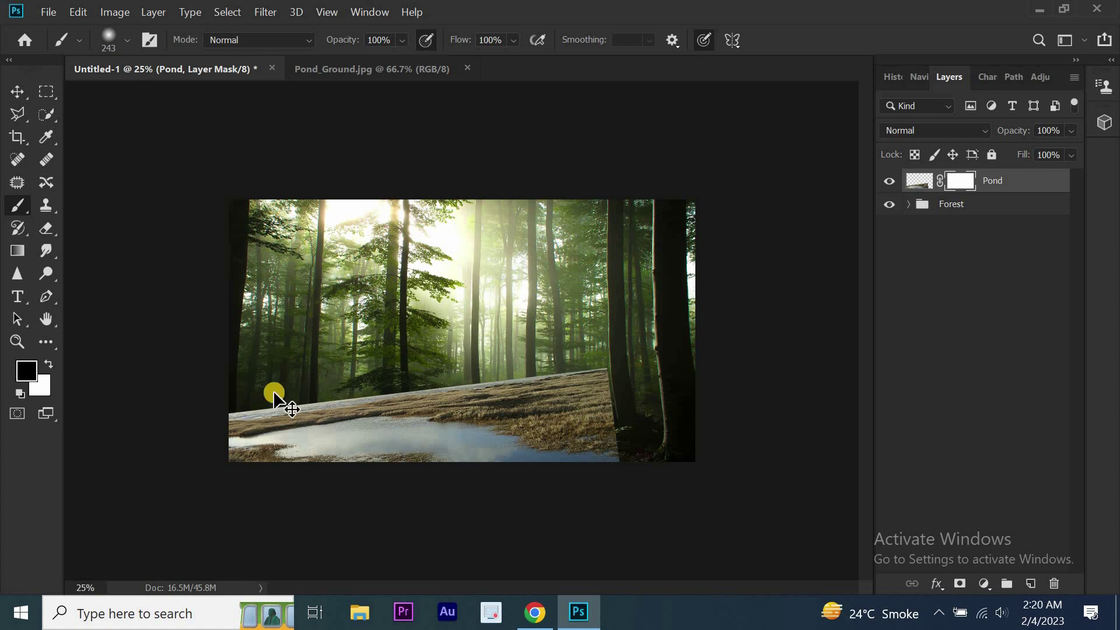
{"action": "key", "text": "ctrl+plus"}
{"action": "key", "text": "ctrl+plus"}
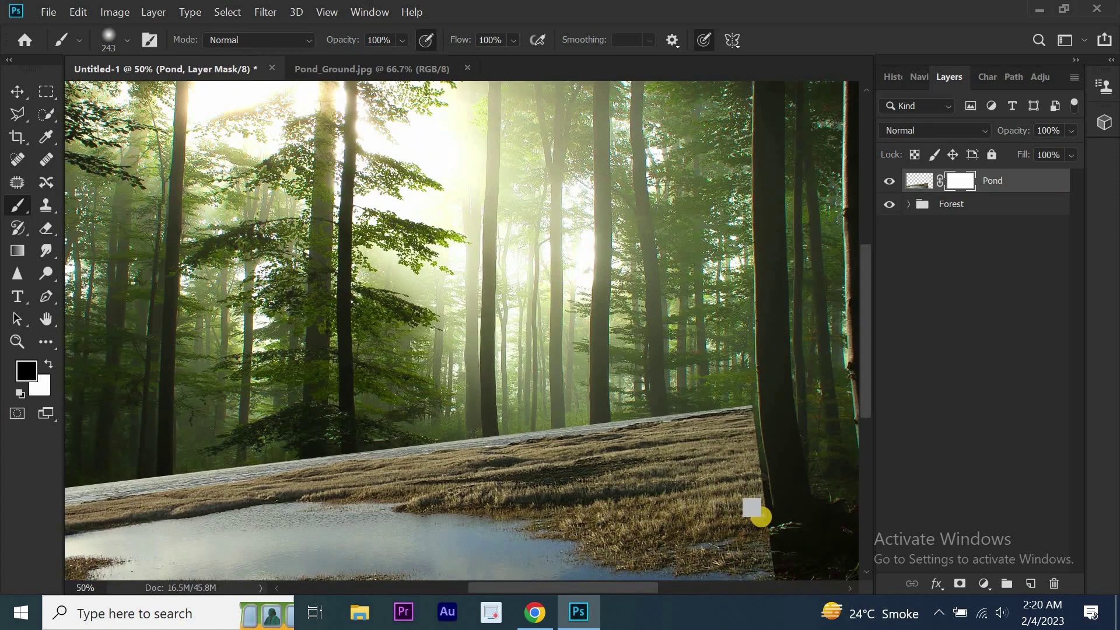
{"action": "mouse_move", "coordinate": [755, 515]}
{"action": "left_mouse_down"}
{"action": "mouse_move", "coordinate": [558, 396]}
{"action": "mouse_move", "coordinate": [624, 524]}
{"action": "mouse_move", "coordinate": [570, 499]}
{"action": "left_mouse_up"}
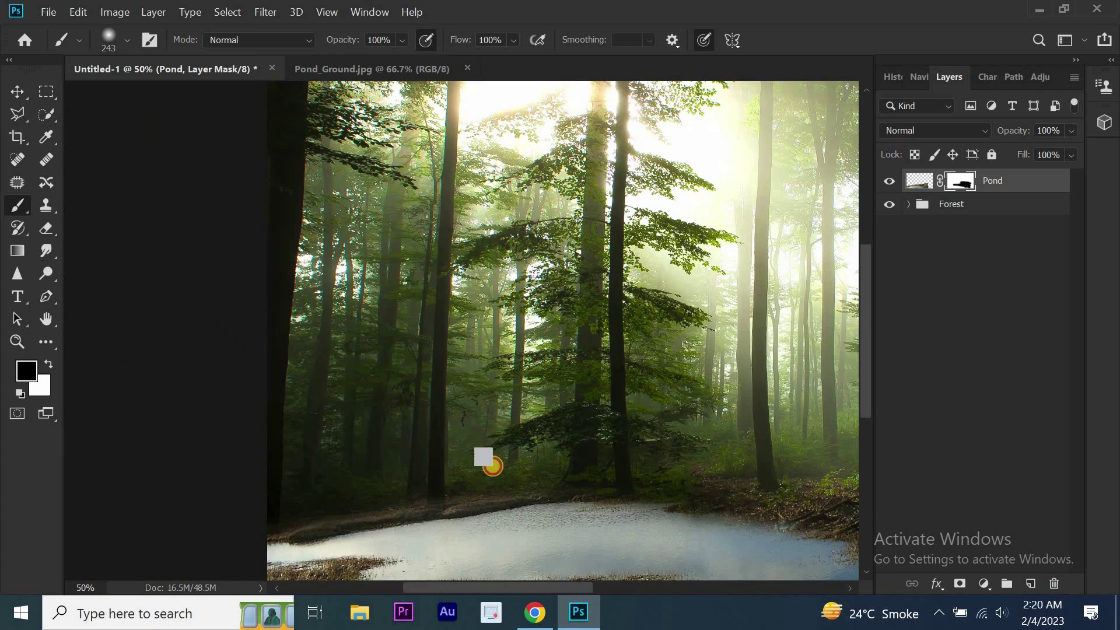
{"action": "left_click_drag", "start_coordinate": [308, 500], "coordinate": [195, 525]}
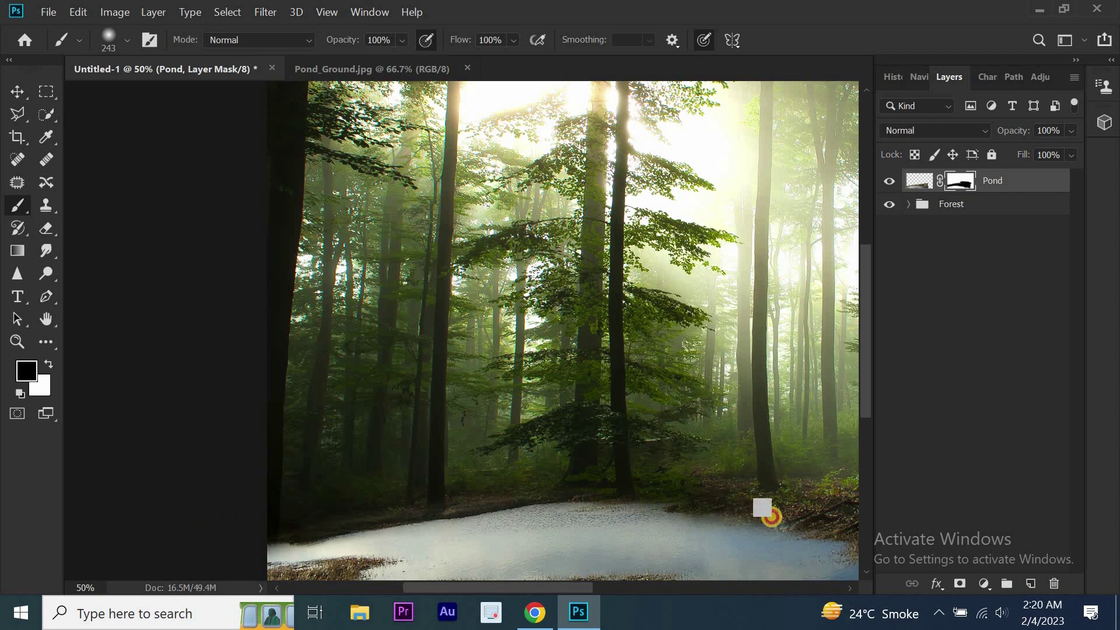
{"action": "left_click_drag", "start_coordinate": [762, 527], "coordinate": [494, 461]}
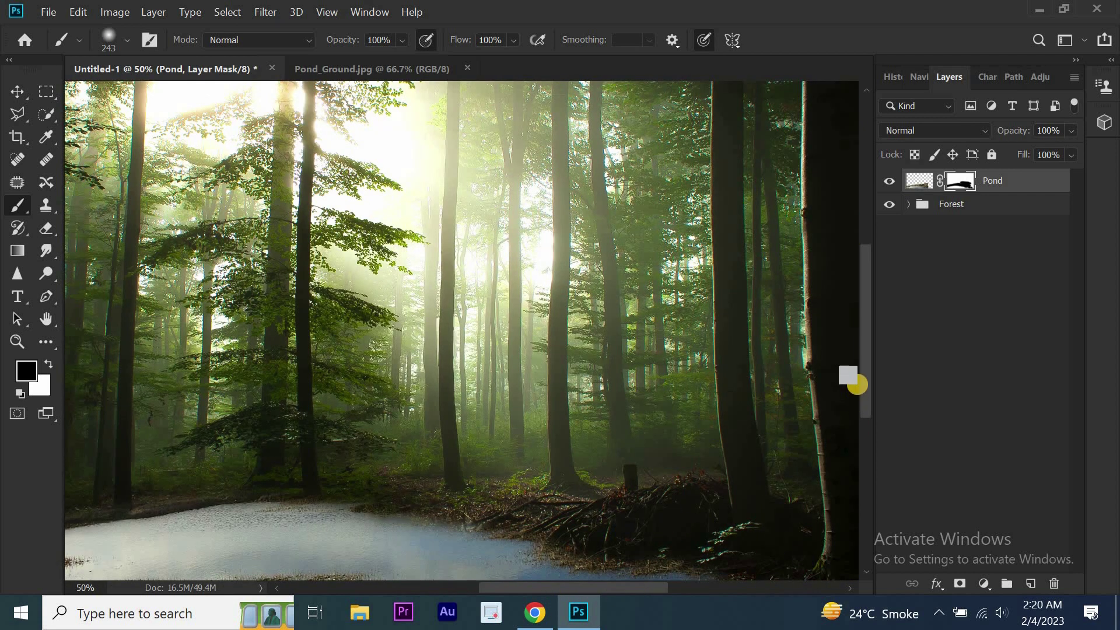
{"action": "scroll", "coordinate": [848, 379], "scroll_direction": "down", "scroll_amount": 3}
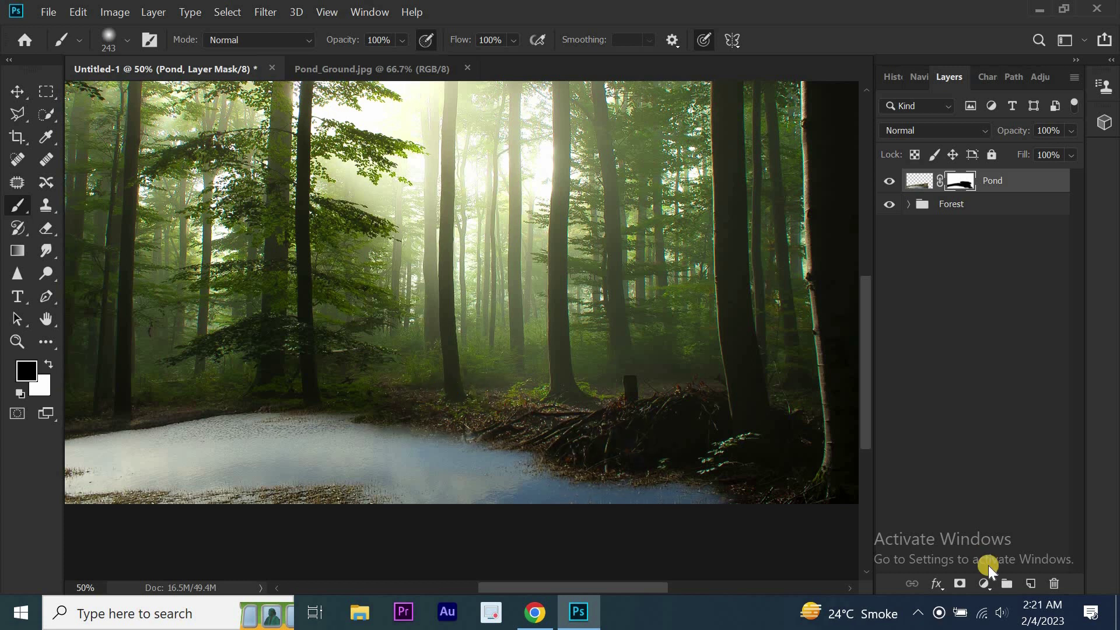
Add a Brightness/Contrast layer clipped to Pond with Brightness -51 and Contrast 75
{"action": "left_click", "coordinate": [983, 583]}
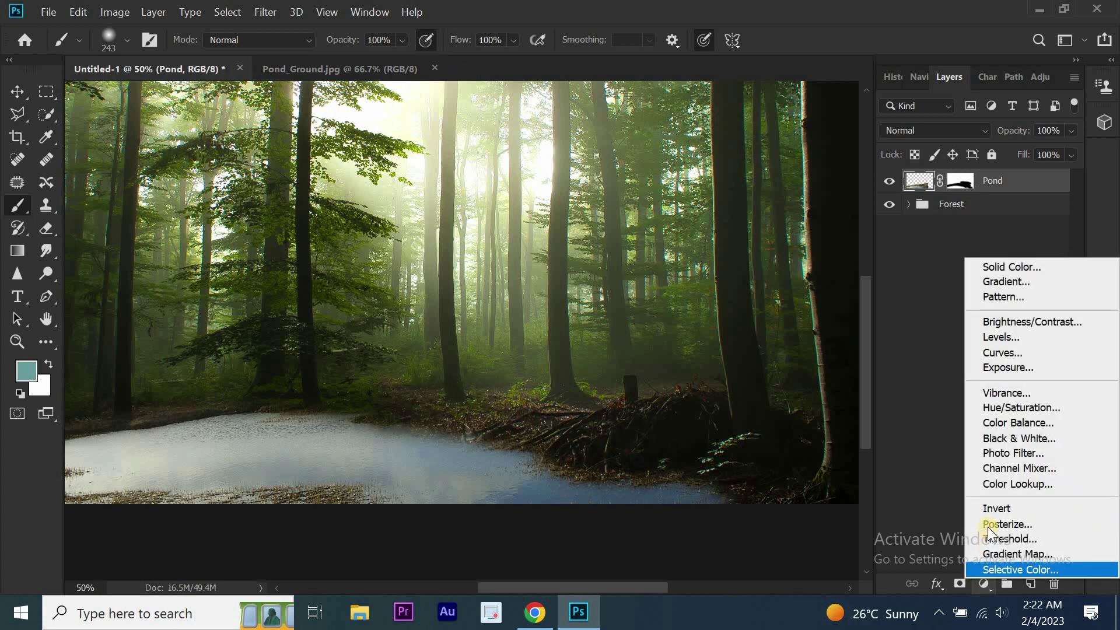
{"action": "left_click", "coordinate": [991, 321]}
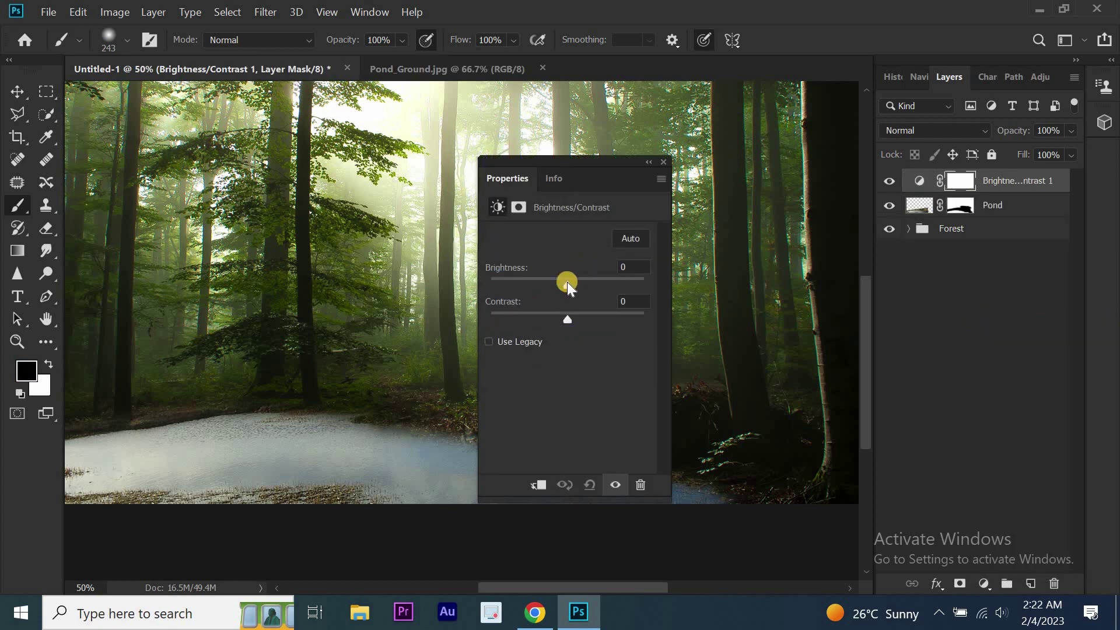
{"action": "left_click", "coordinate": [536, 485]}
{"action": "left_click_drag", "start_coordinate": [567, 284], "coordinate": [545, 289]}
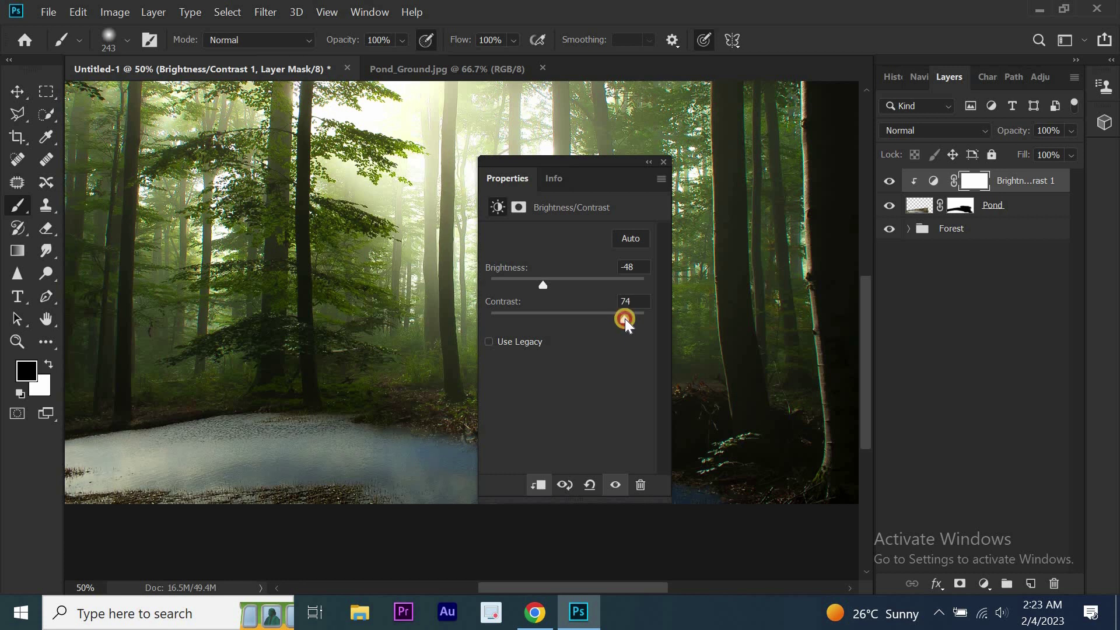
{"action": "left_click_drag", "start_coordinate": [628, 320], "coordinate": [625, 319]}
{"action": "mouse_move", "coordinate": [543, 285]}
{"action": "left_mouse_down"}
{"action": "mouse_move", "coordinate": [527, 295]}
{"action": "mouse_move", "coordinate": [544, 289]}
{"action": "left_mouse_up"}
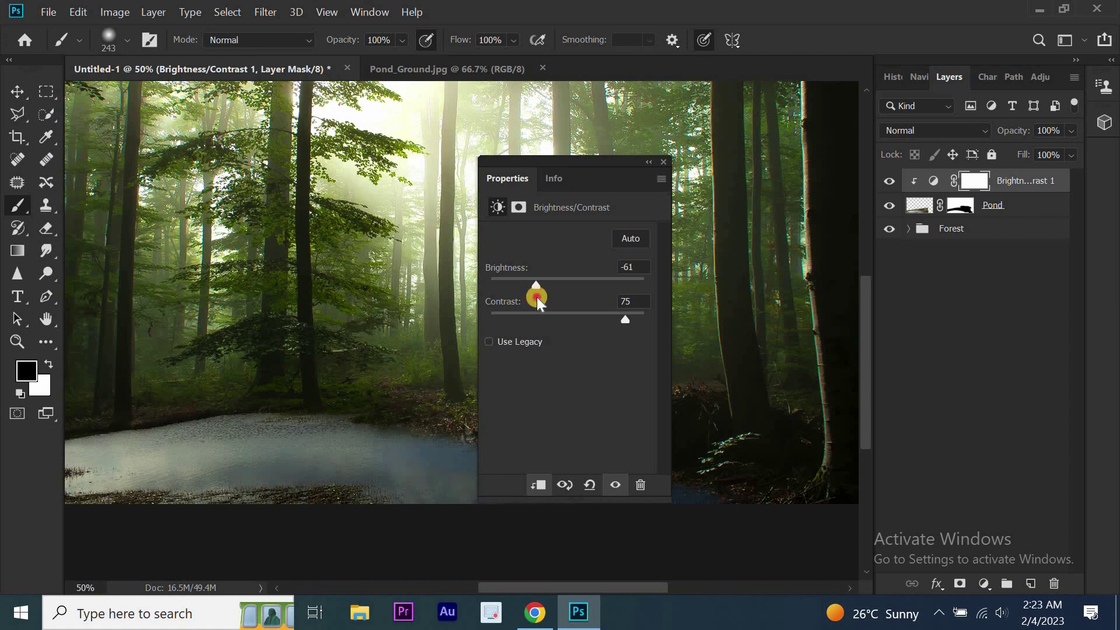
{"action": "left_click", "coordinate": [663, 162]}
Add a Hue/Saturation adjustment for the pond with Saturation at -24
{"action": "left_click", "coordinate": [27, 100]}
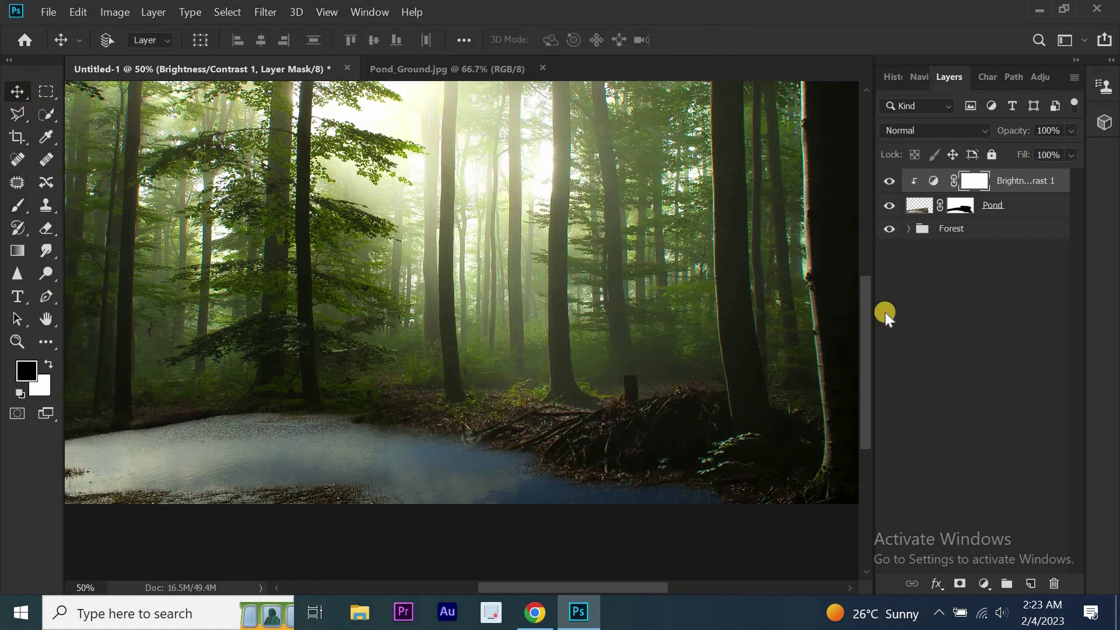
{"action": "left_click", "coordinate": [984, 584]}
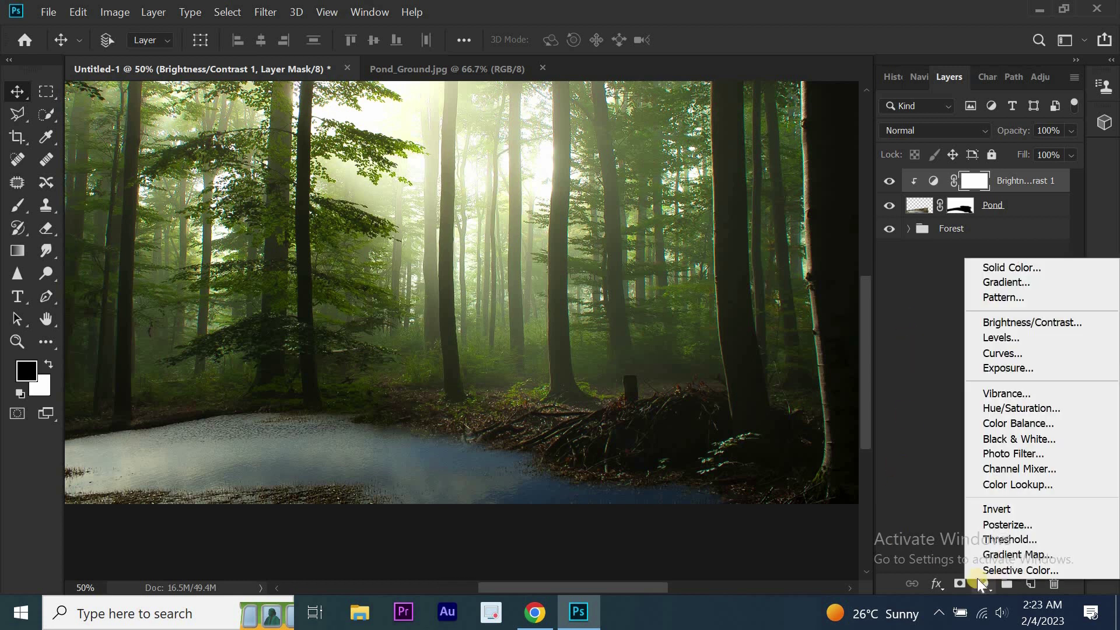
{"action": "left_click", "coordinate": [991, 407]}
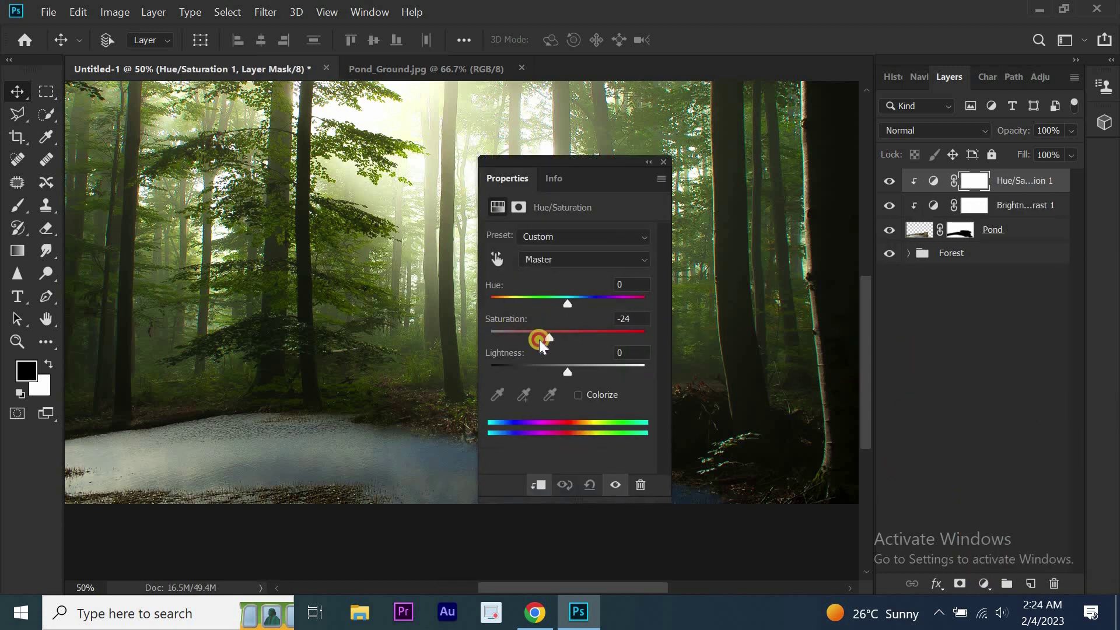
Add a clipped Color Balance: midtones Red +7 and Yellow -17, shadows Blue +6
{"action": "left_click", "coordinate": [663, 162]}
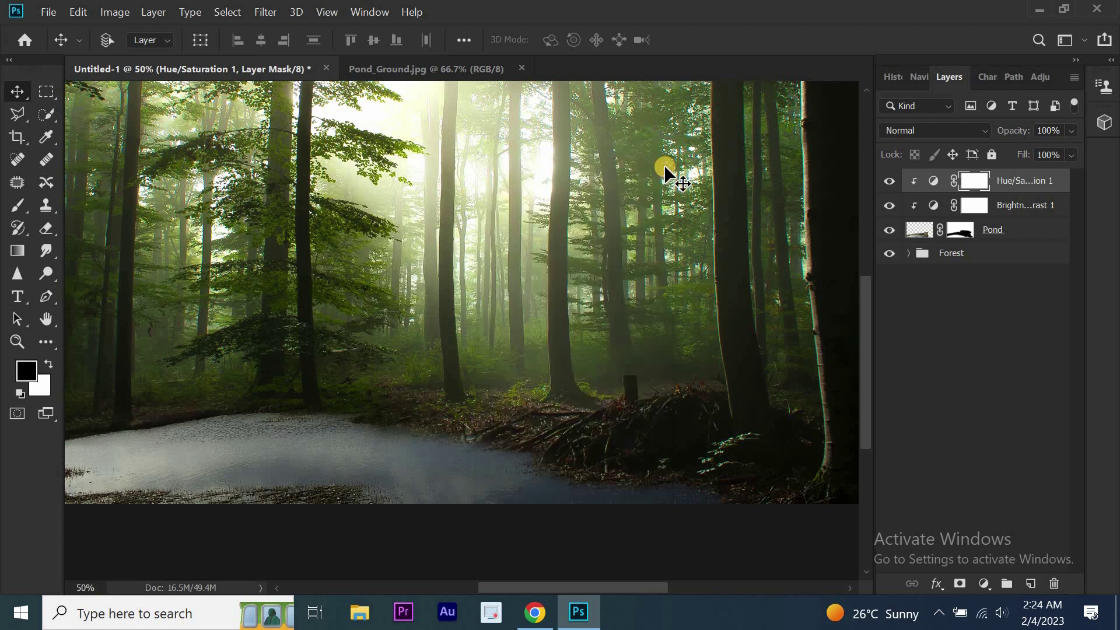
{"action": "left_click", "coordinate": [982, 584]}
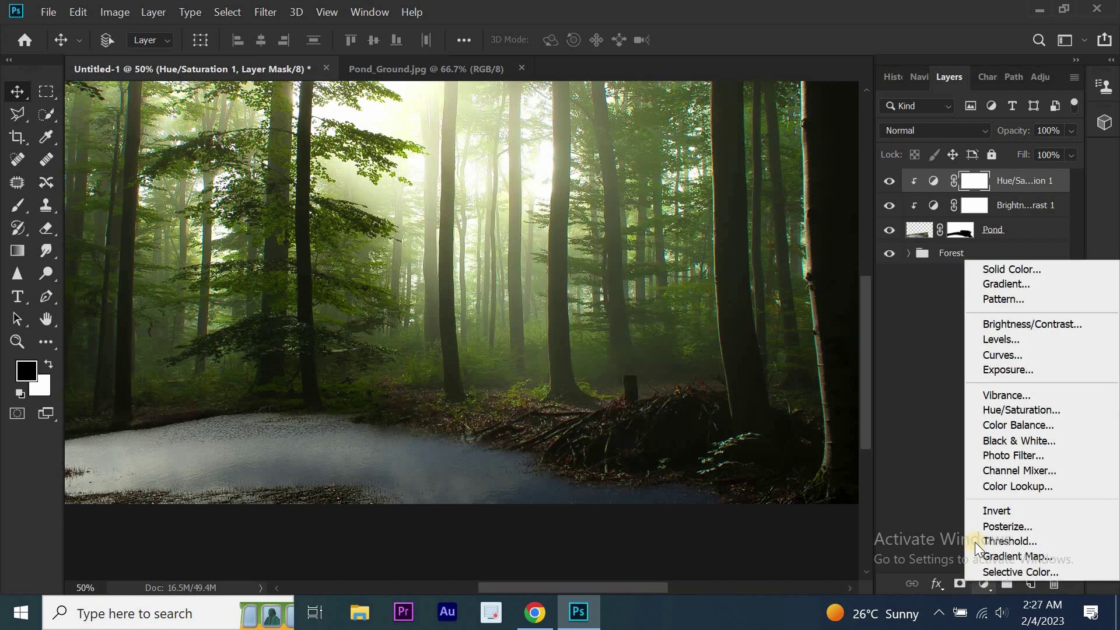
{"action": "left_click", "coordinate": [993, 426]}
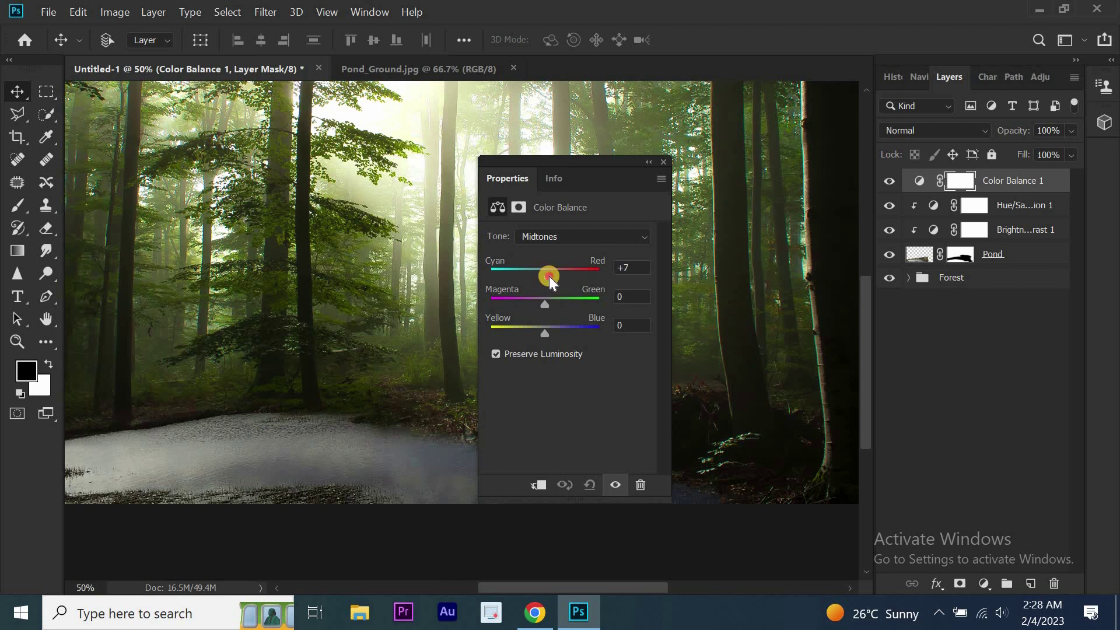
{"action": "left_click", "coordinate": [541, 485]}
{"action": "left_click_drag", "start_coordinate": [544, 333], "coordinate": [534, 334]}
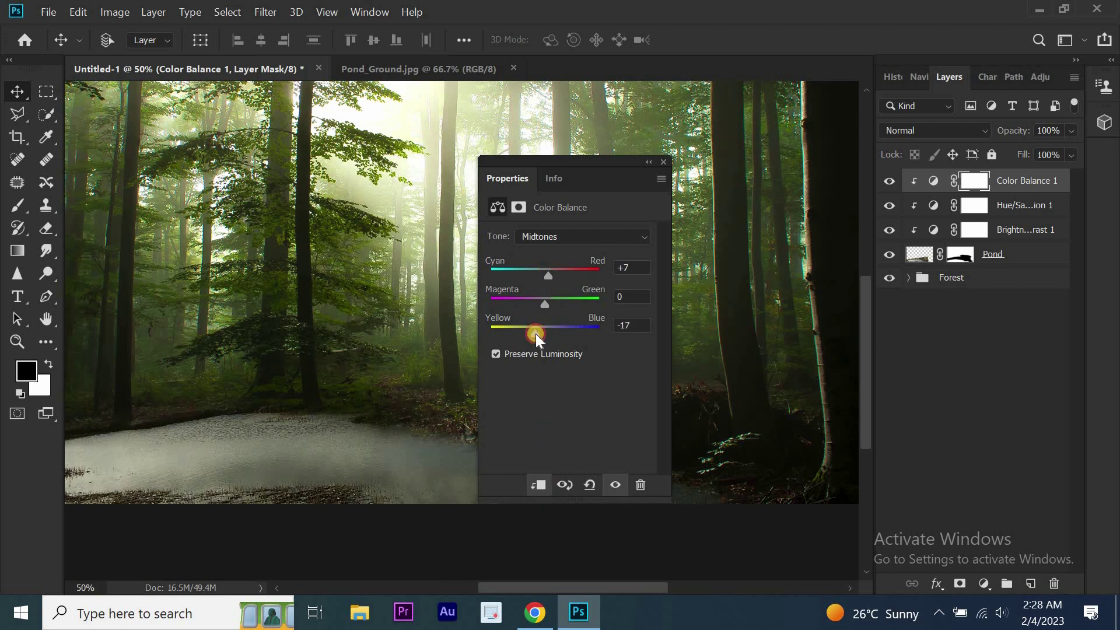
{"action": "left_click", "coordinate": [583, 236]}
{"action": "left_click", "coordinate": [560, 250]}
{"action": "left_click_drag", "start_coordinate": [545, 332], "coordinate": [549, 331]}
{"action": "left_click", "coordinate": [612, 329]}
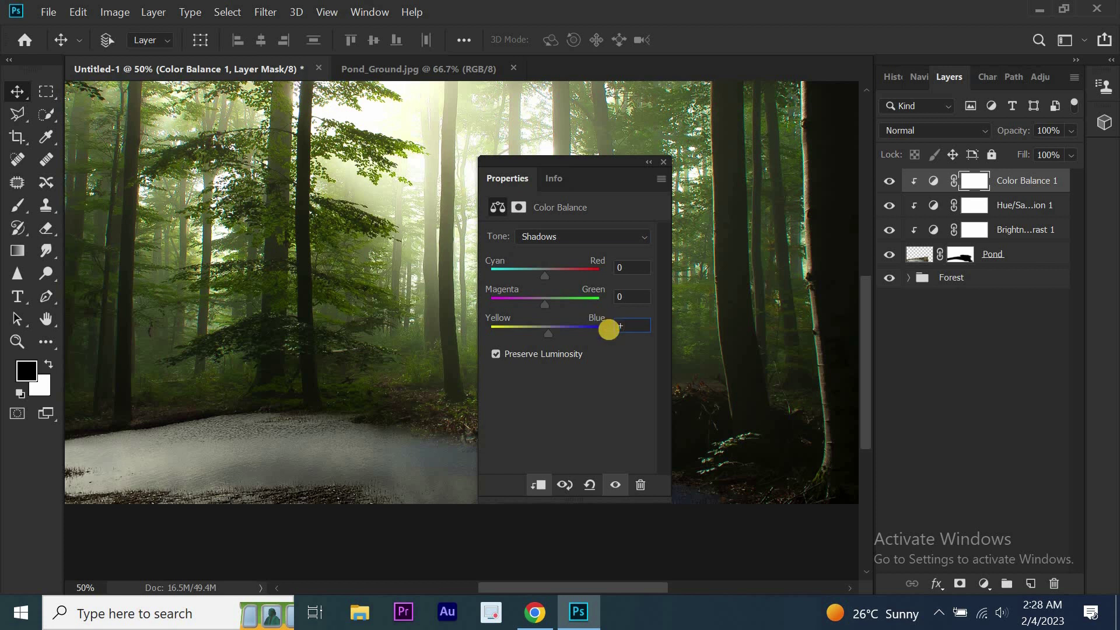
{"action": "key", "text": "Down"}
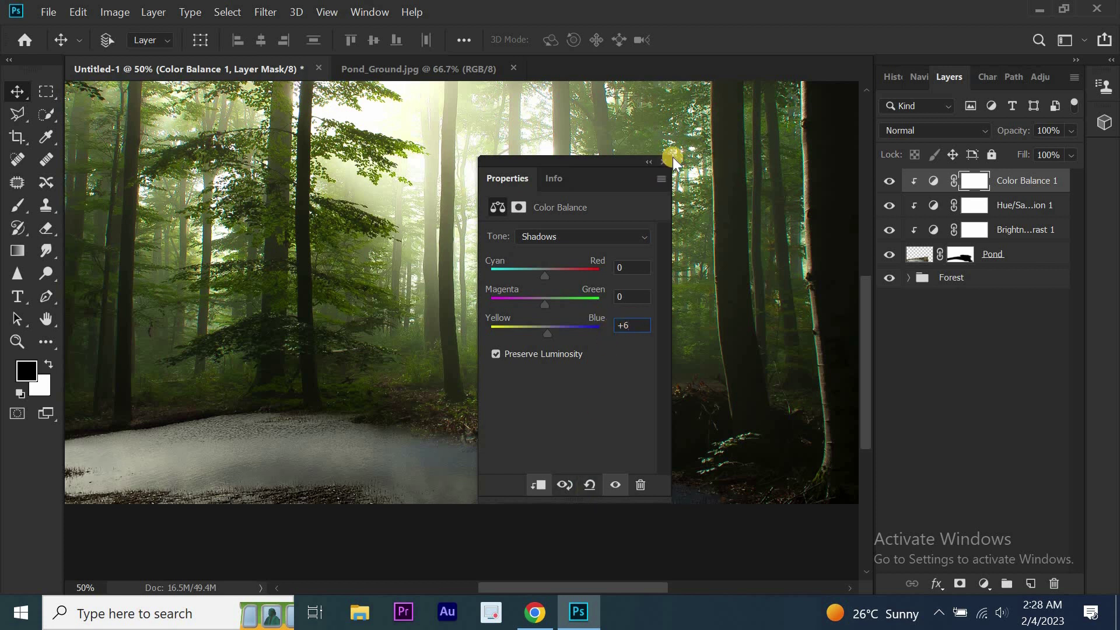
{"action": "left_click", "coordinate": [662, 162]}
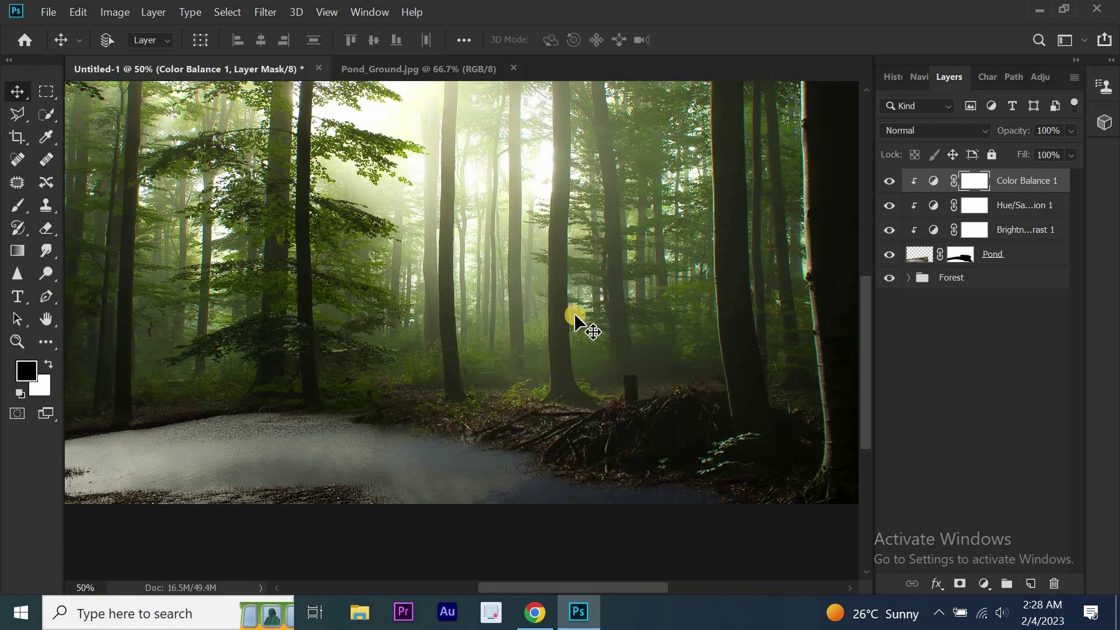
Add a Levels layer clipped to Pond with input black 20 and output white 102
{"action": "left_click", "coordinate": [982, 586]}
{"action": "left_click", "coordinate": [1009, 343]}
{"action": "left_click_drag", "start_coordinate": [516, 368], "coordinate": [531, 368]}
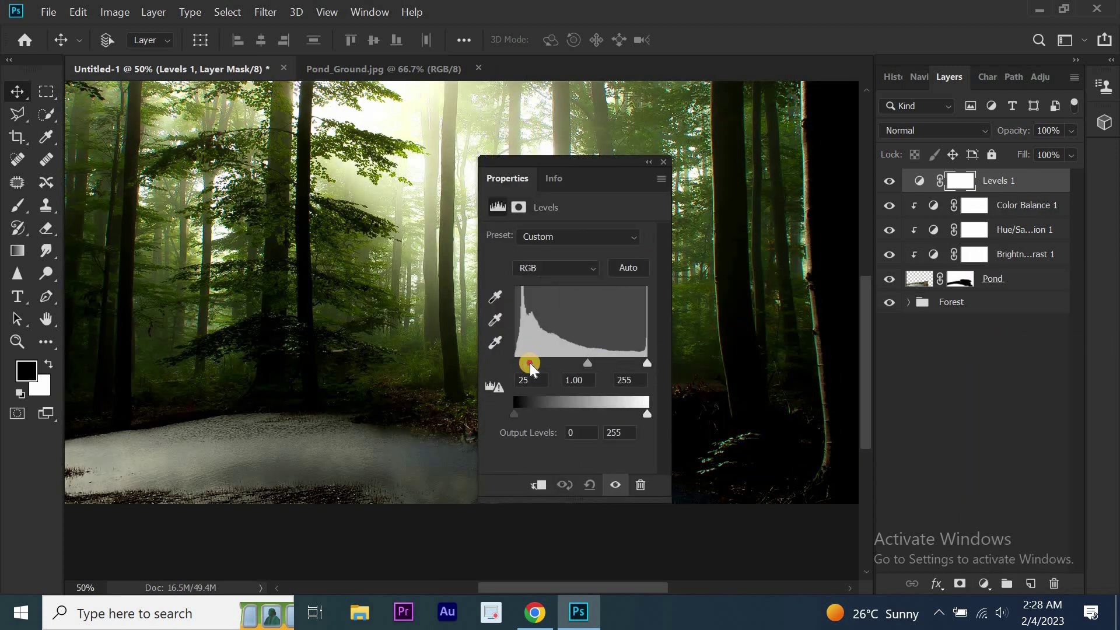
{"action": "key", "text": "ctrl+alt+g"}
{"action": "left_click_drag", "start_coordinate": [646, 414], "coordinate": [568, 411]}
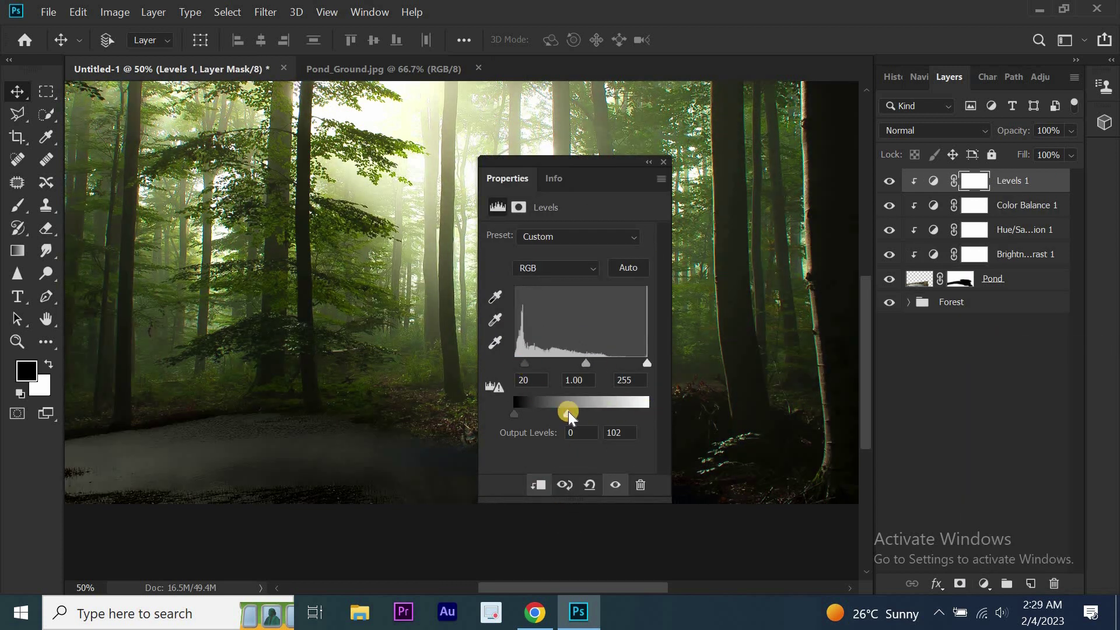
{"action": "left_click", "coordinate": [665, 161]}
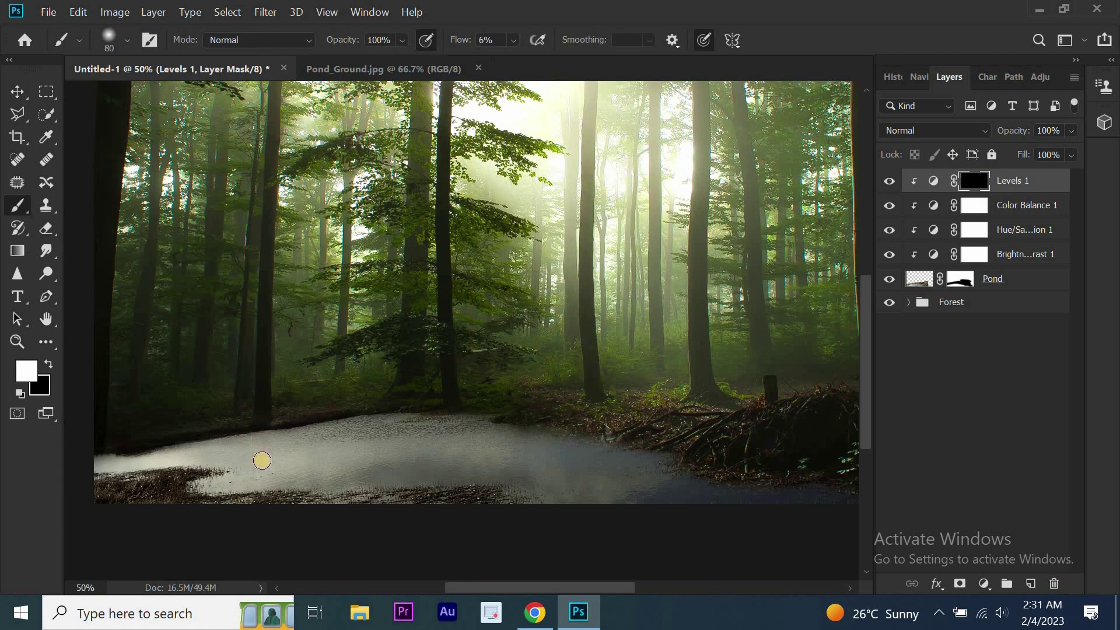
Paint faint vertical reflection streaks into the Levels mask with a low-flow white brush
{"action": "left_click_drag", "start_coordinate": [262, 460], "coordinate": [103, 456]}
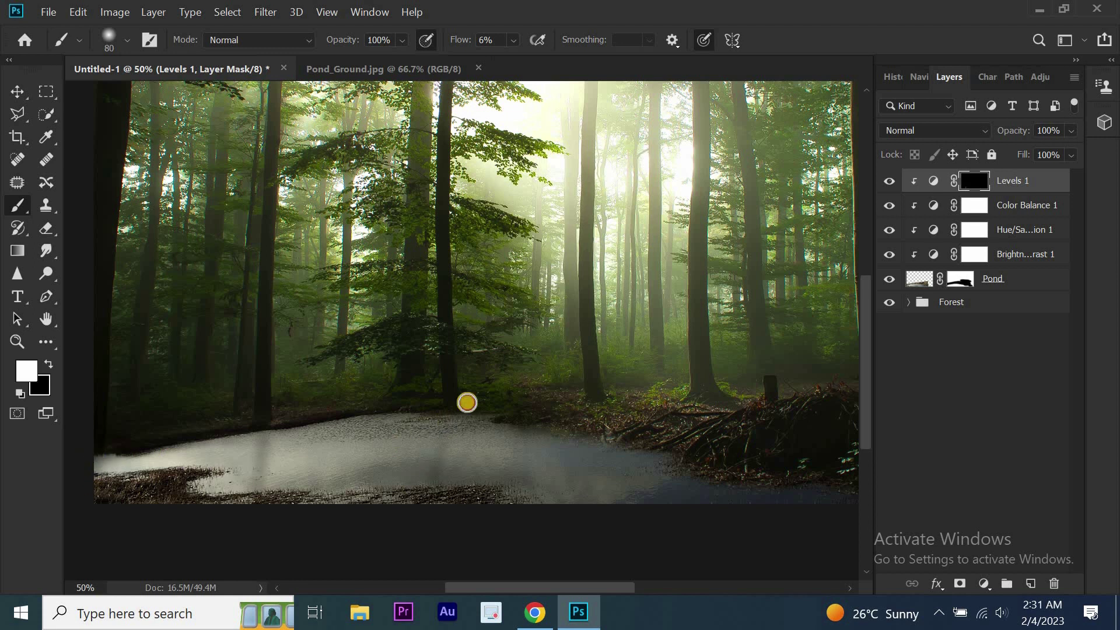
{"action": "left_click_drag", "start_coordinate": [455, 415], "coordinate": [432, 470]}
{"action": "left_click_drag", "start_coordinate": [577, 445], "coordinate": [558, 484]}
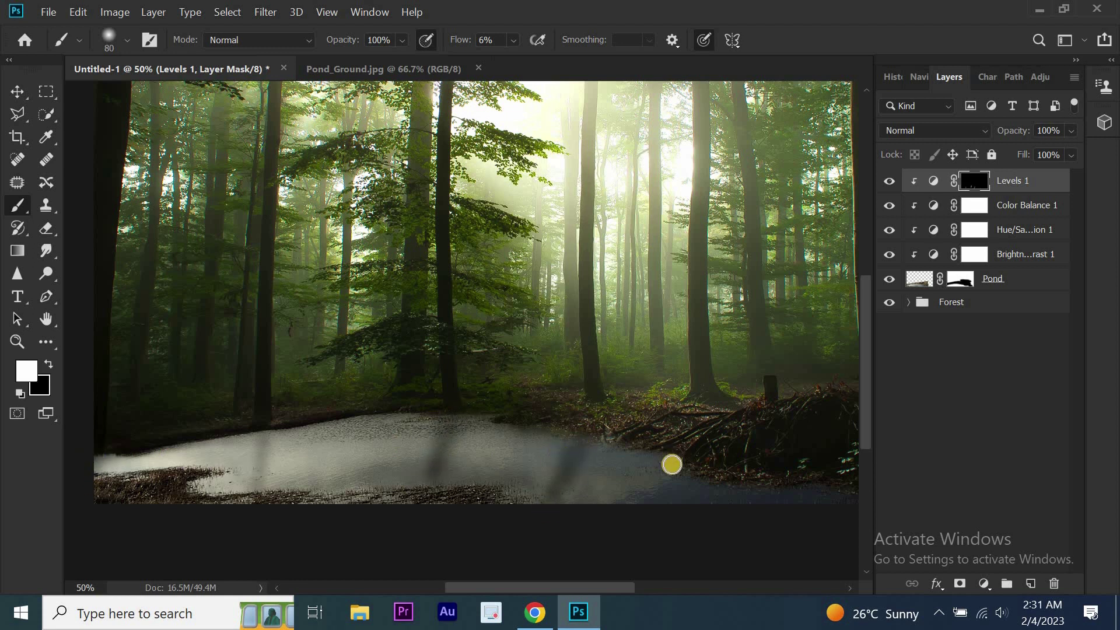
{"action": "left_click_drag", "start_coordinate": [670, 463], "coordinate": [655, 497]}
{"action": "key", "text": "x"}
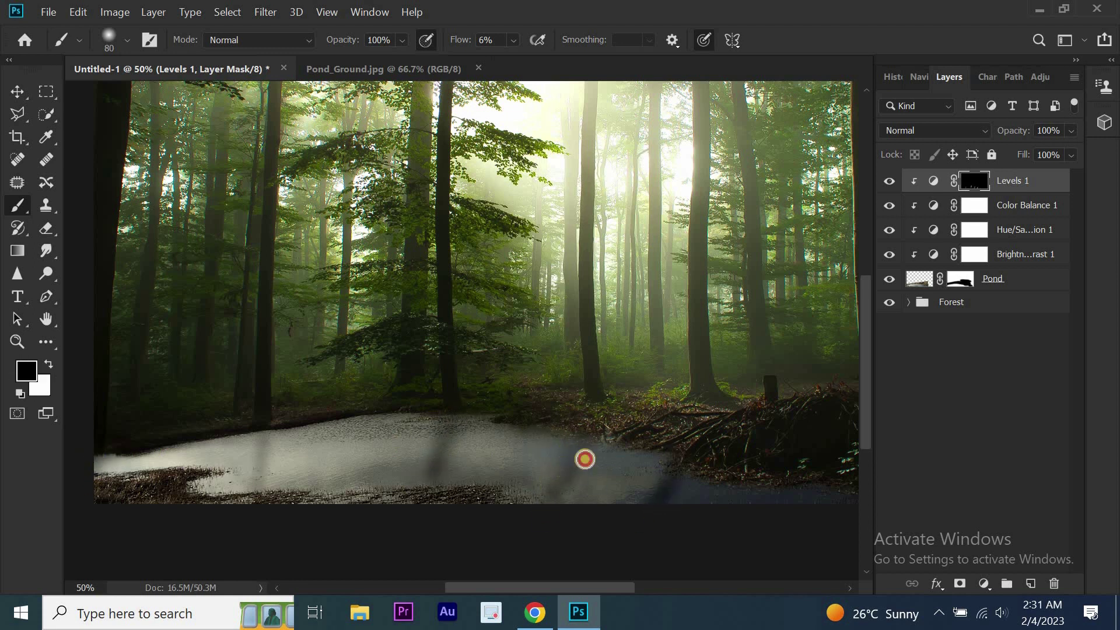
{"action": "key", "text": "x"}
{"action": "left_click_drag", "start_coordinate": [407, 412], "coordinate": [384, 465]}
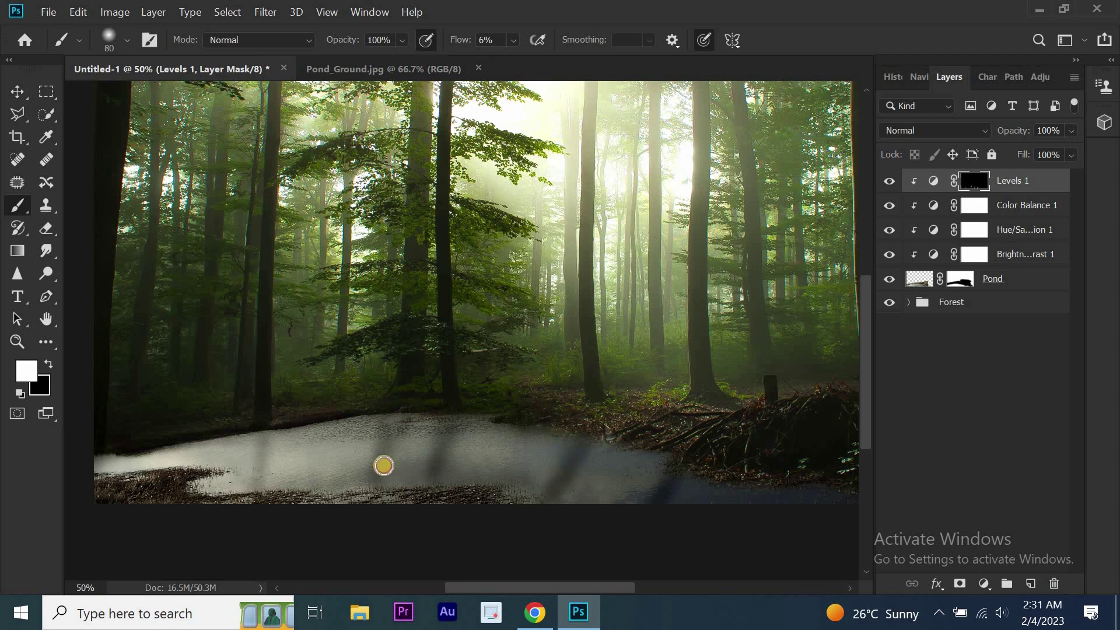
{"action": "left_click", "coordinate": [1004, 255], "text": "shift"}
Group Levels 1 through the Pond layer into a group named Pond
{"action": "left_click", "coordinate": [992, 277], "text": "shift"}
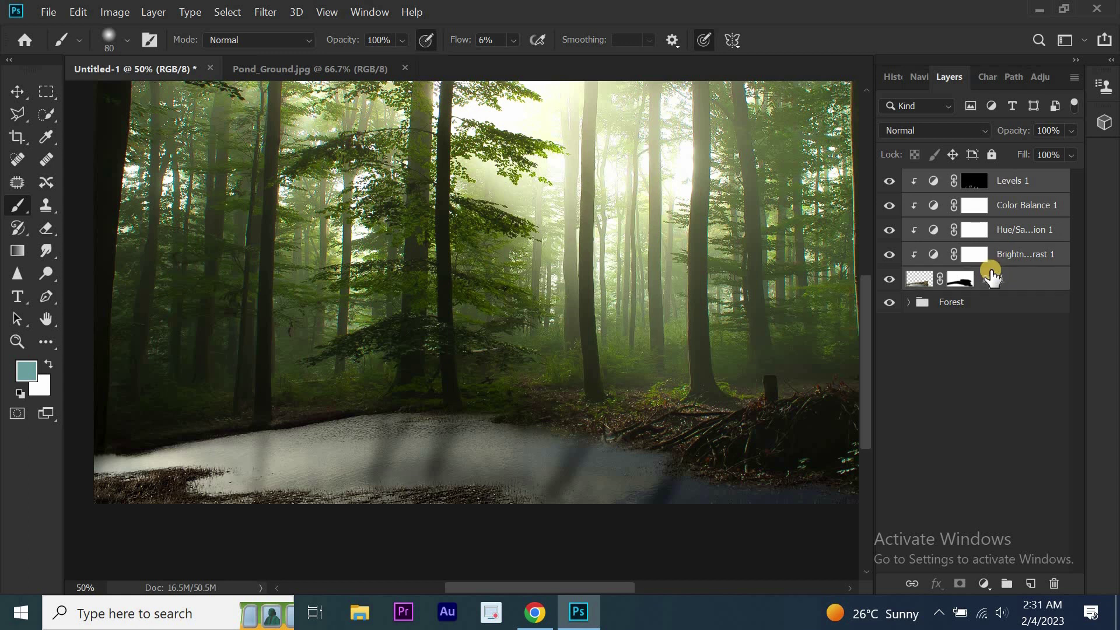
{"action": "right_click", "coordinate": [991, 278]}
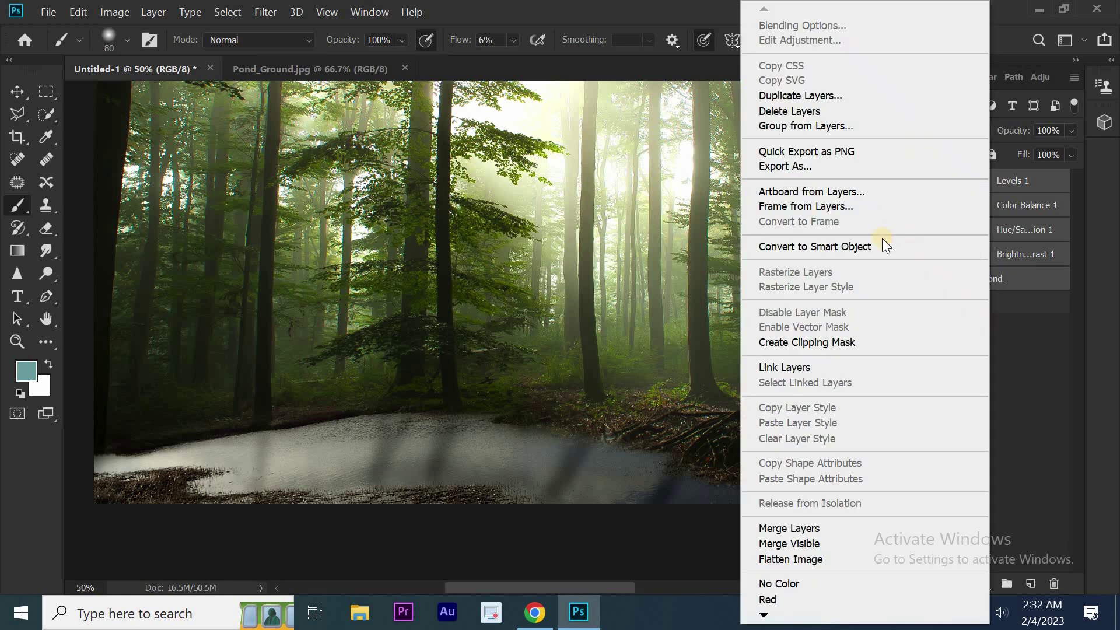
{"action": "left_click", "coordinate": [870, 128]}
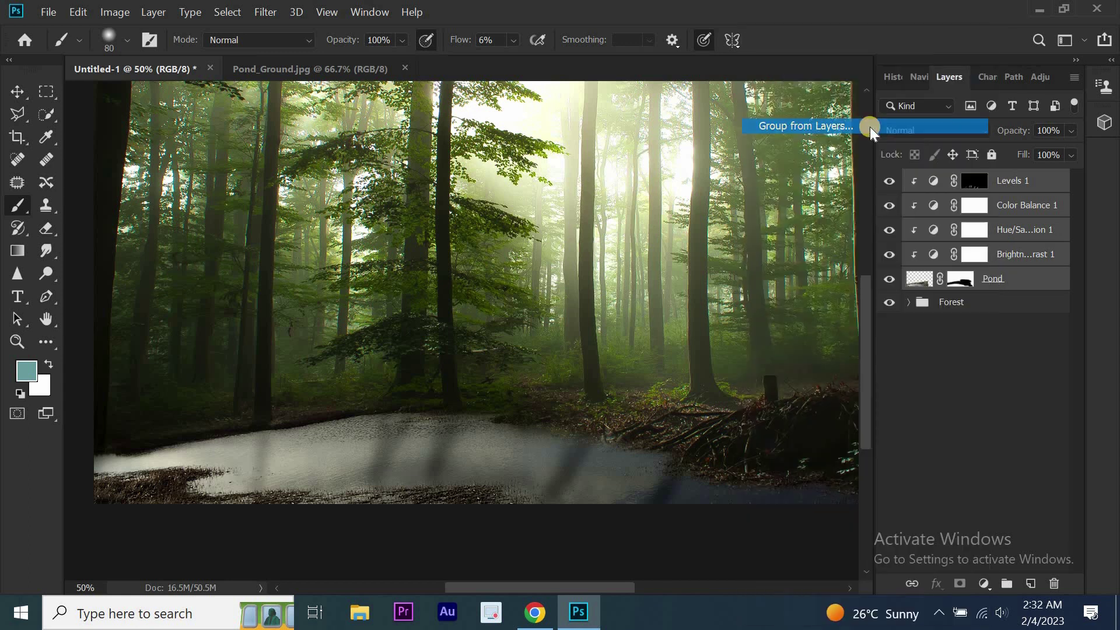
{"action": "type", "text": "Pond"}
{"action": "left_click", "coordinate": [670, 182]}
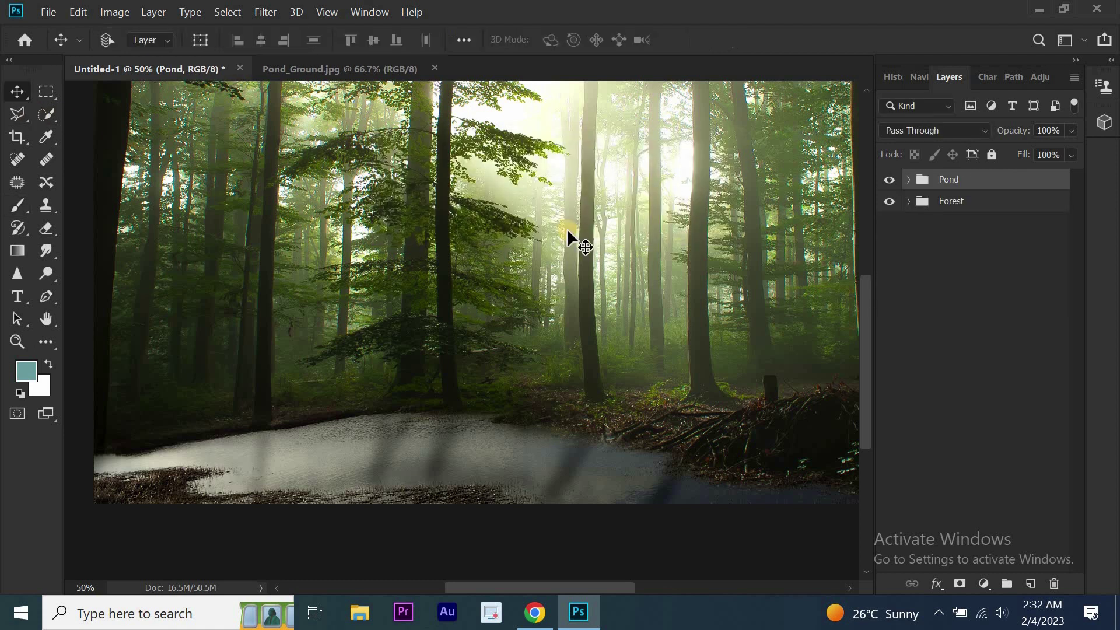
{"action": "key", "text": "v"}
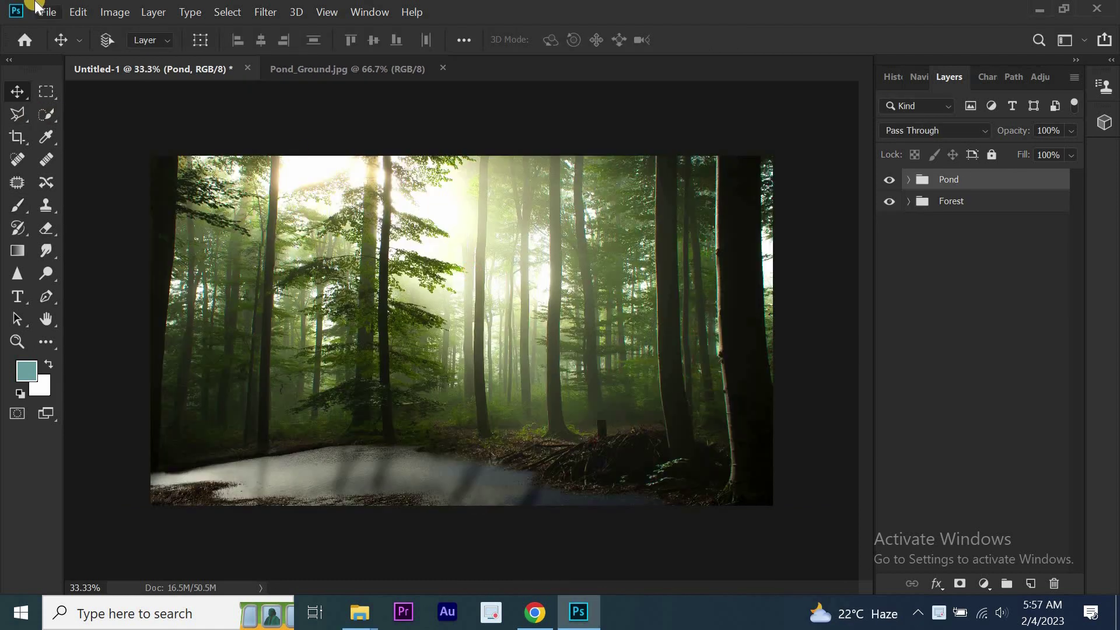
{"action": "left_click", "coordinate": [38, 8]}
Open Bear.jpg and begin brushing a quick selection over the bear's head
{"action": "left_click", "coordinate": [82, 44]}
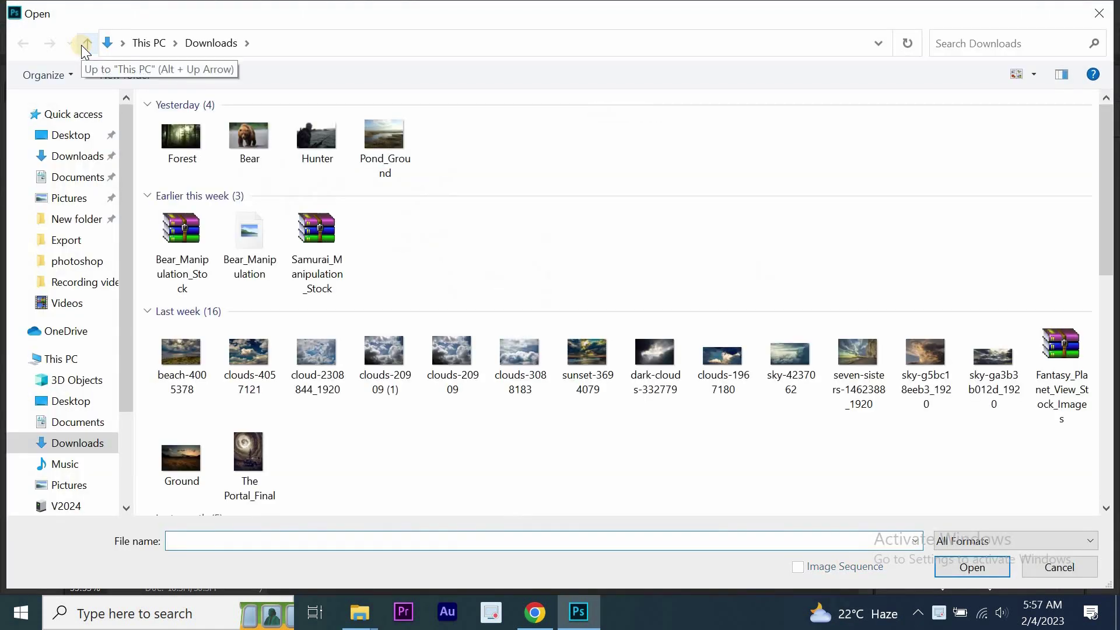
{"action": "double_click", "coordinate": [233, 137]}
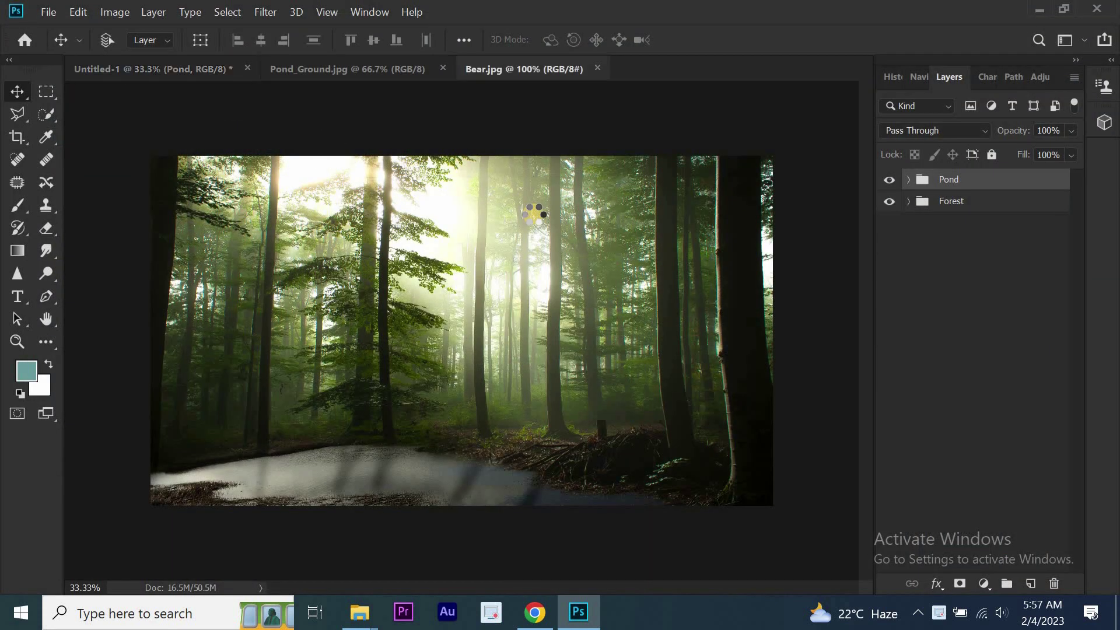
{"action": "key", "text": "ctrl+plus"}
{"action": "left_click", "coordinate": [45, 113]}
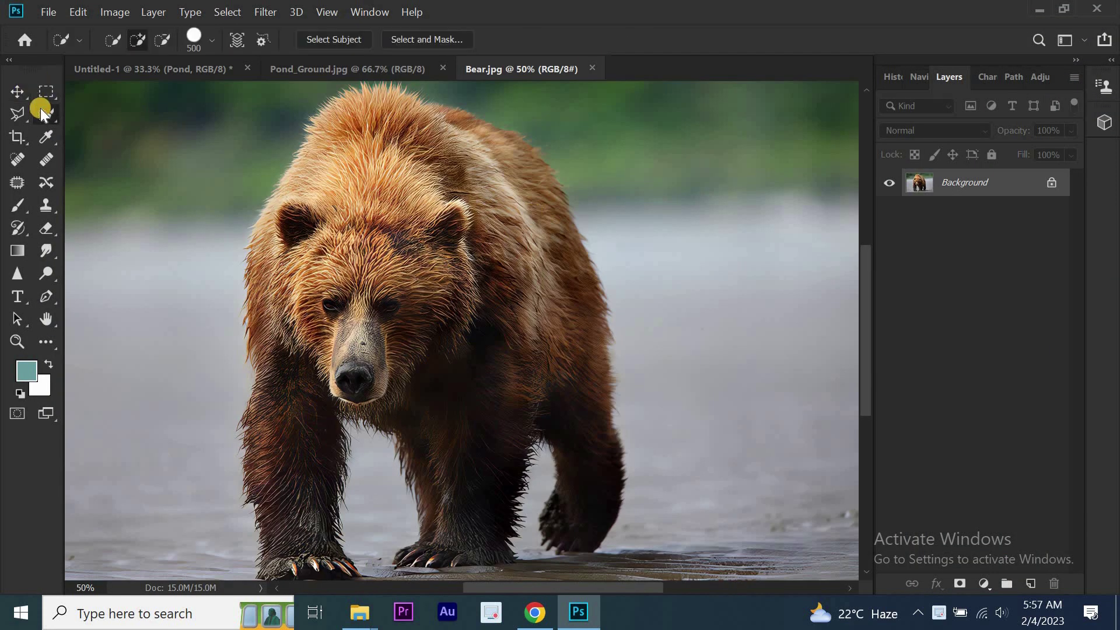
{"action": "left_click", "coordinate": [83, 122]}
{"action": "left_click_drag", "start_coordinate": [407, 270], "coordinate": [344, 72]}
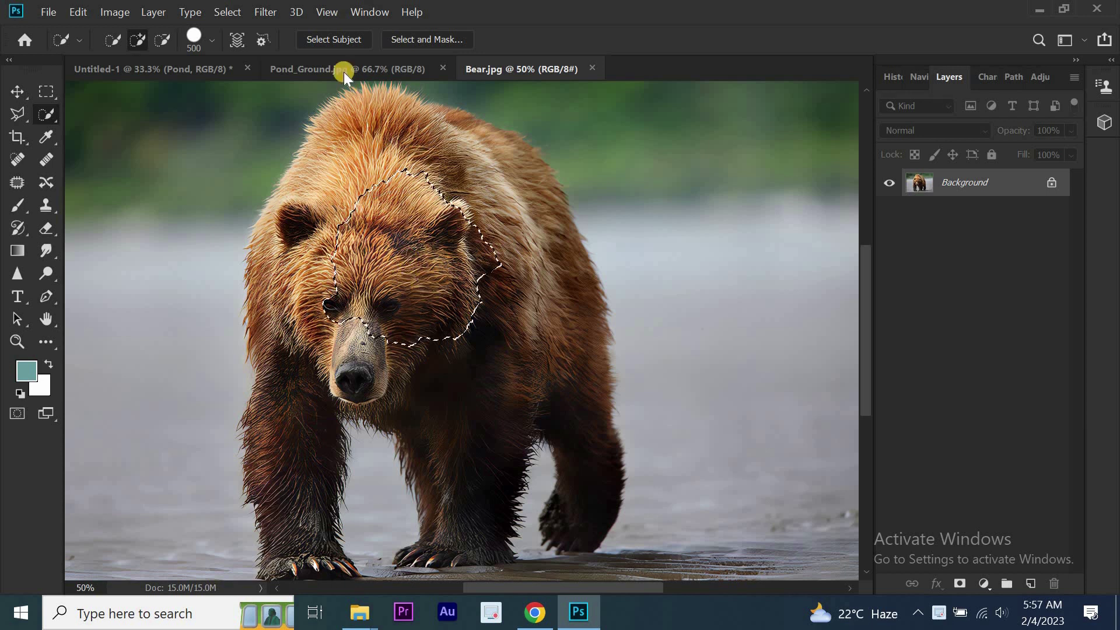
Use Select Subject to replace the selection, then subtract the gap between the bear's legs
{"action": "left_click", "coordinate": [333, 40]}
{"action": "left_click", "coordinate": [583, 254]}
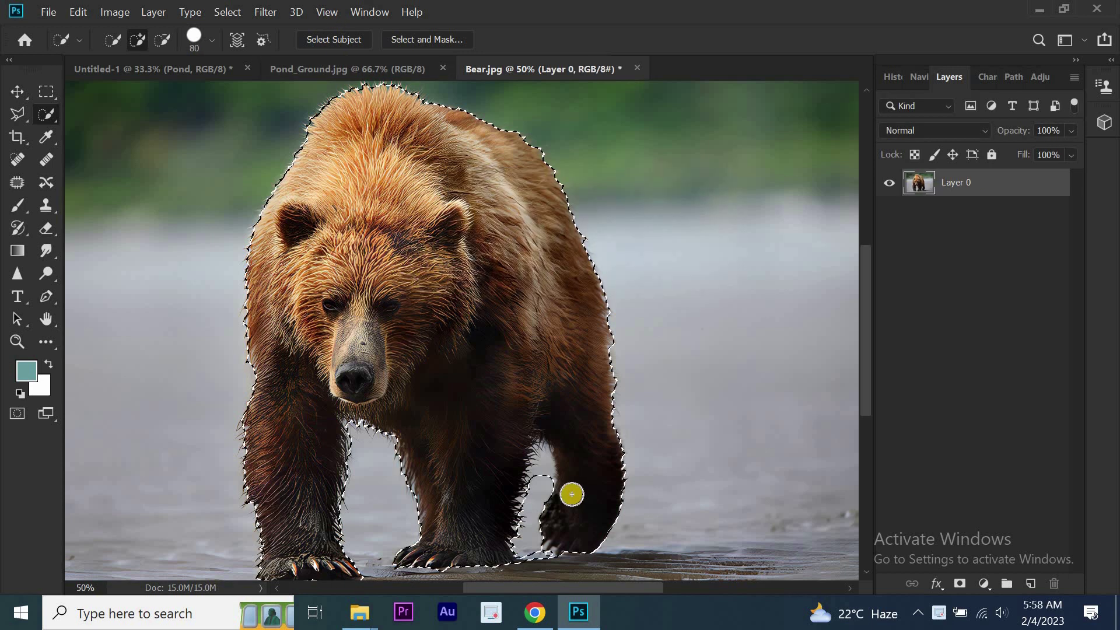
{"action": "key", "text": "bracketleft"}
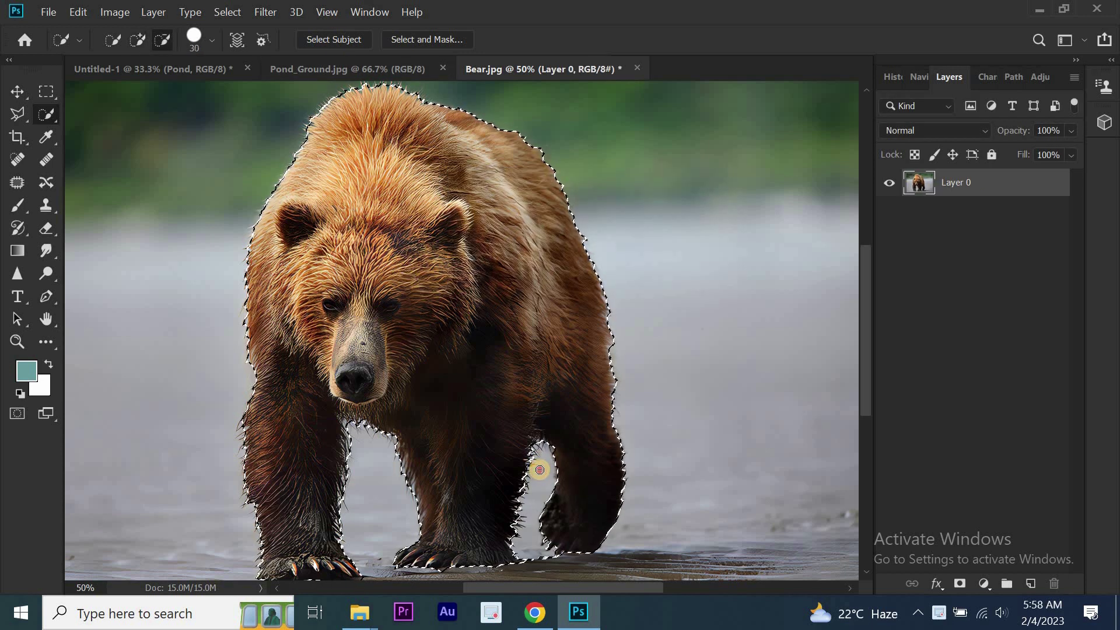
{"action": "left_click_drag", "start_coordinate": [537, 468], "coordinate": [562, 455]}
{"action": "left_click_drag", "start_coordinate": [869, 279], "coordinate": [873, 322]}
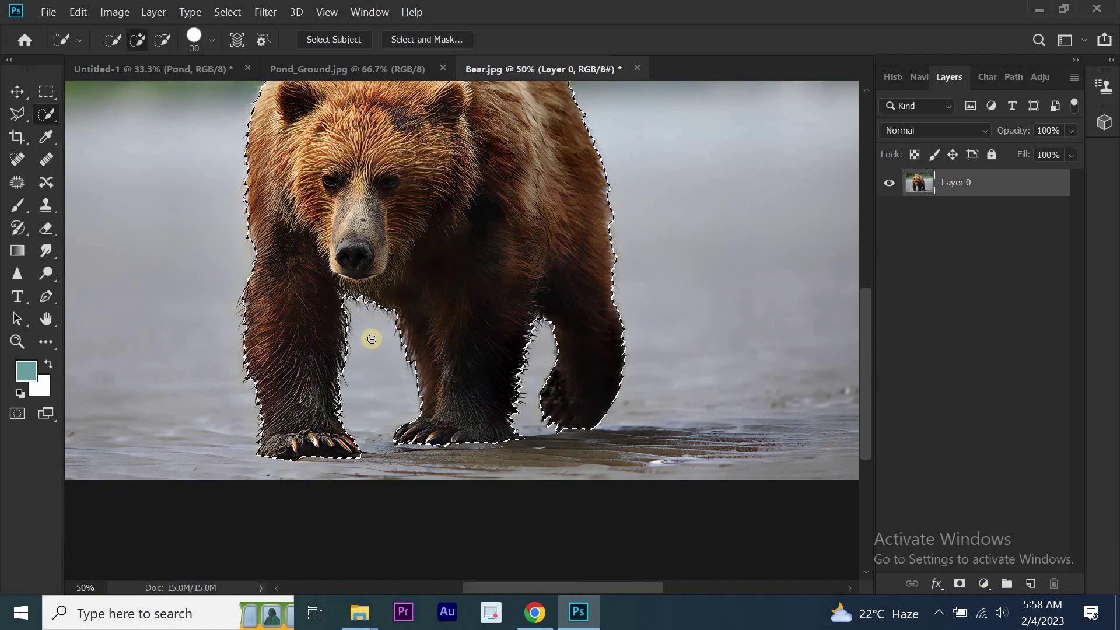
In Select and Mask, refine the bear's fur edges along its legs, back and head
{"action": "left_click", "coordinate": [397, 36]}
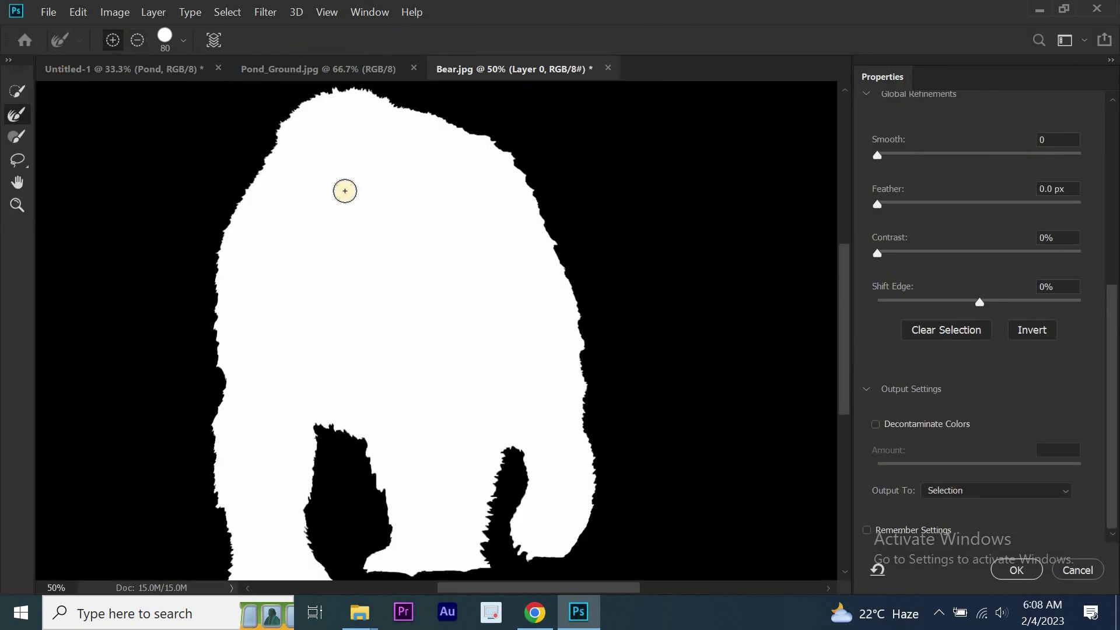
{"action": "mouse_move", "coordinate": [284, 126]}
{"action": "left_mouse_down"}
{"action": "mouse_move", "coordinate": [228, 230]}
{"action": "mouse_move", "coordinate": [213, 425]}
{"action": "mouse_move", "coordinate": [227, 570]}
{"action": "mouse_move", "coordinate": [230, 506]}
{"action": "left_mouse_up"}
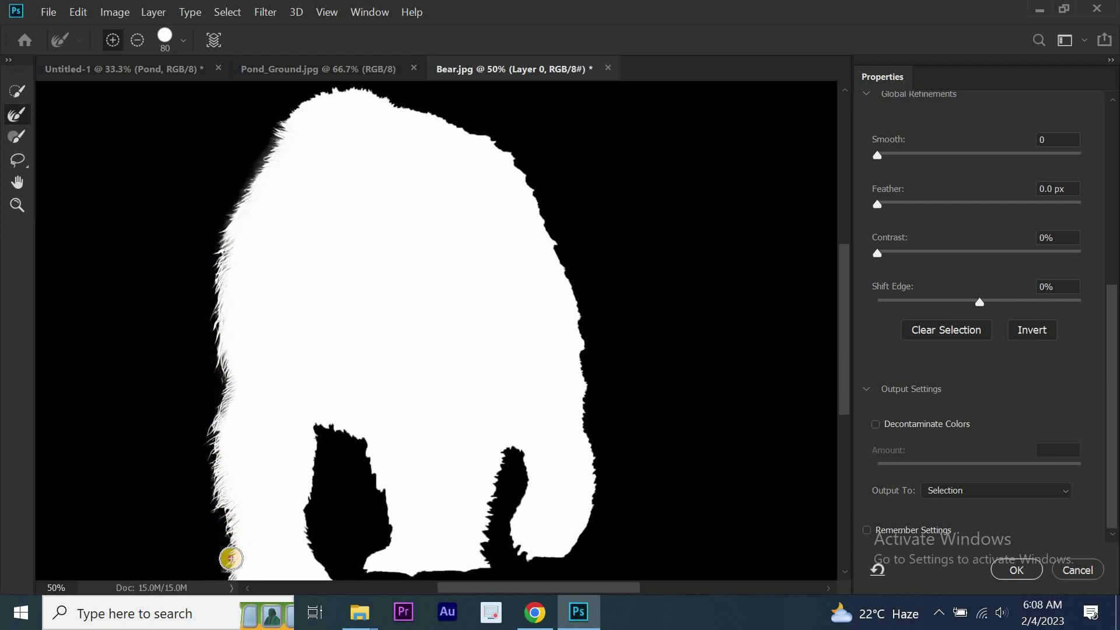
{"action": "left_click_drag", "start_coordinate": [307, 425], "coordinate": [307, 523]}
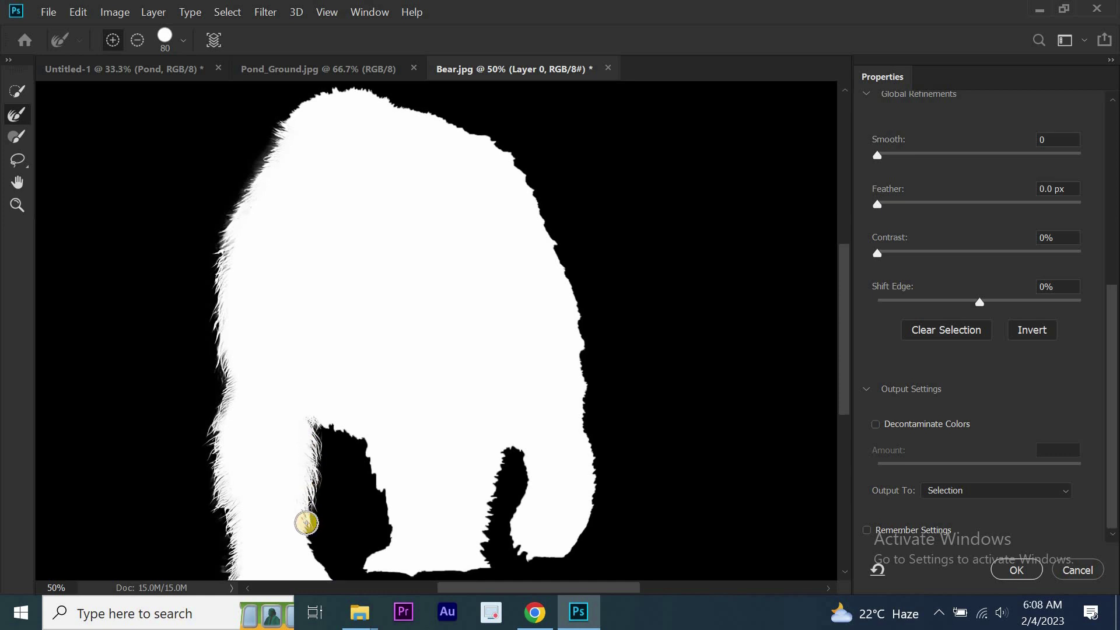
{"action": "mouse_move", "coordinate": [306, 523]}
{"action": "left_mouse_down"}
{"action": "mouse_move", "coordinate": [325, 420]}
{"action": "mouse_move", "coordinate": [362, 442]}
{"action": "mouse_move", "coordinate": [390, 518]}
{"action": "left_mouse_up"}
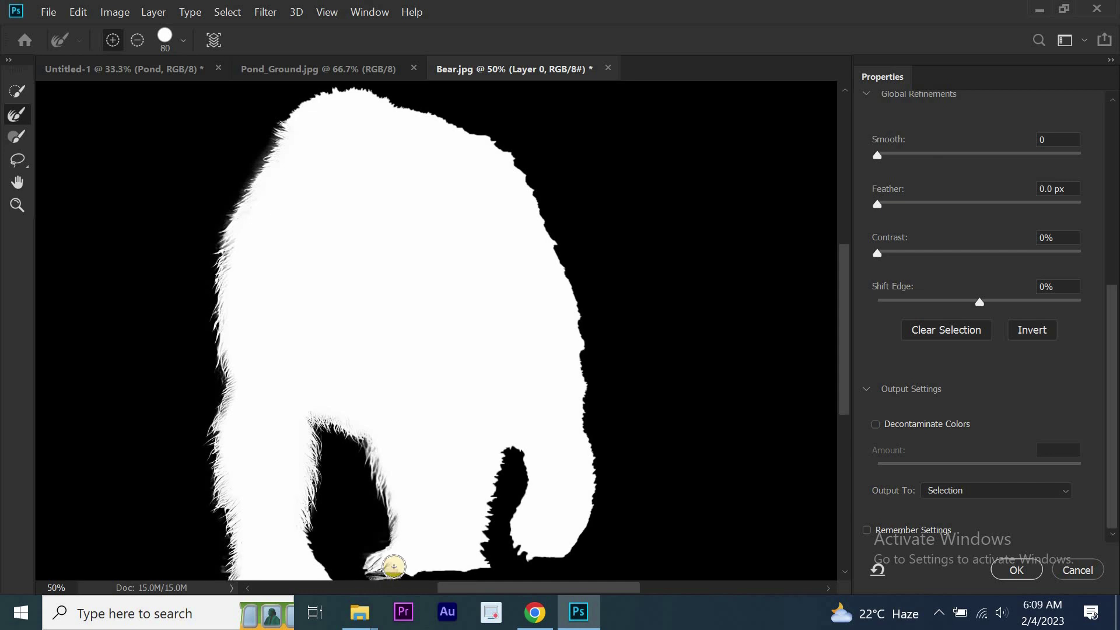
{"action": "key", "text": "alt"}
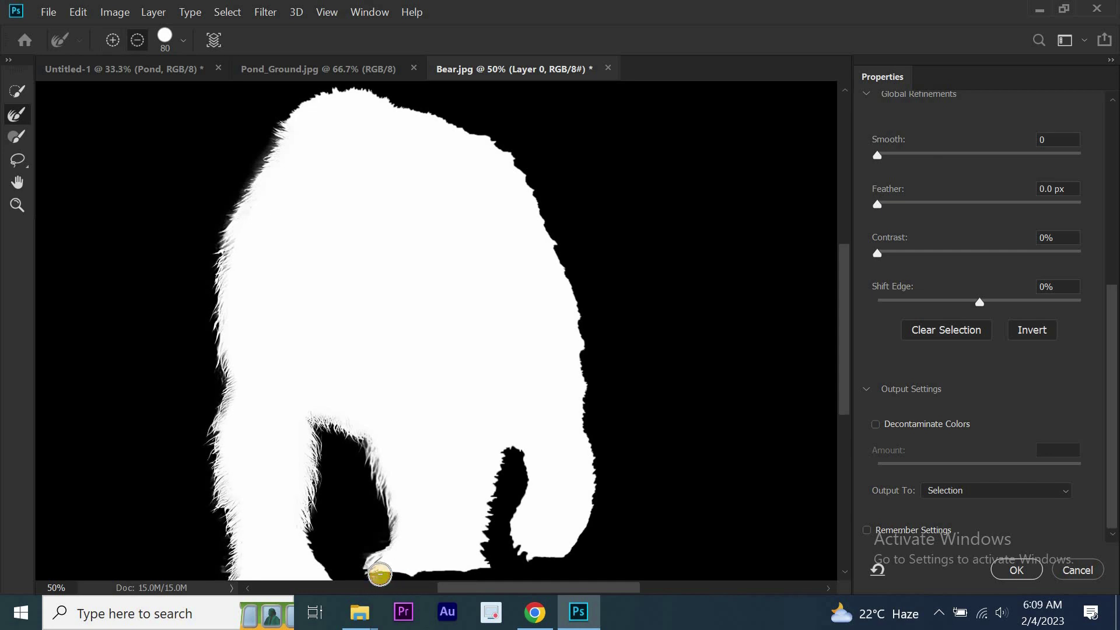
{"action": "left_click_drag", "start_coordinate": [498, 457], "coordinate": [477, 560]}
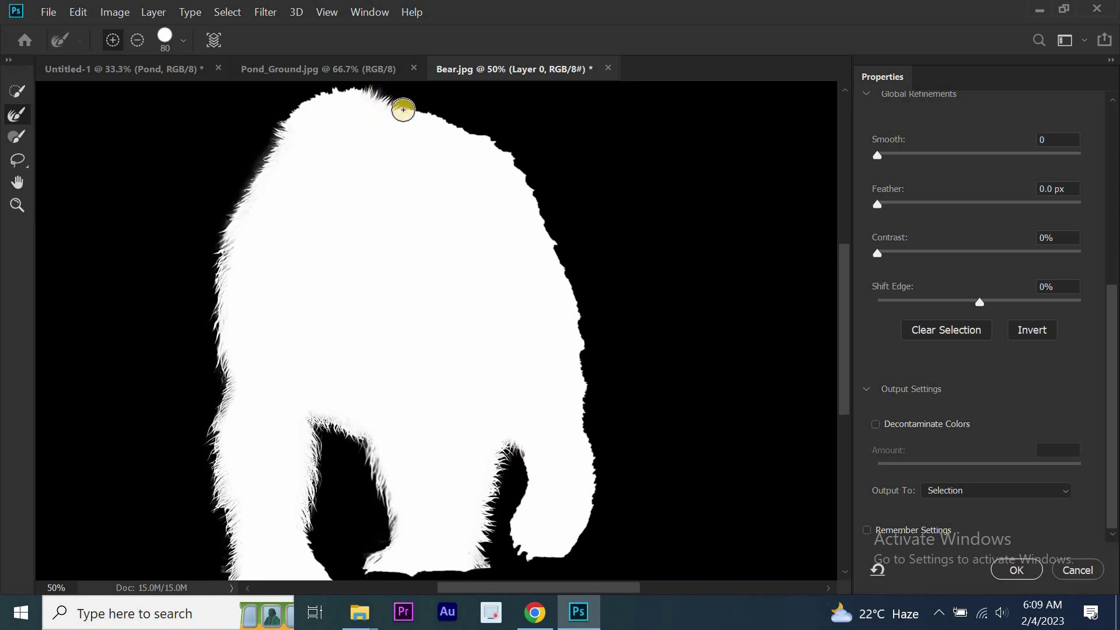
{"action": "mouse_move", "coordinate": [402, 109]}
{"action": "left_mouse_down"}
{"action": "mouse_move", "coordinate": [358, 92]}
{"action": "mouse_move", "coordinate": [297, 113]}
{"action": "left_mouse_up"}
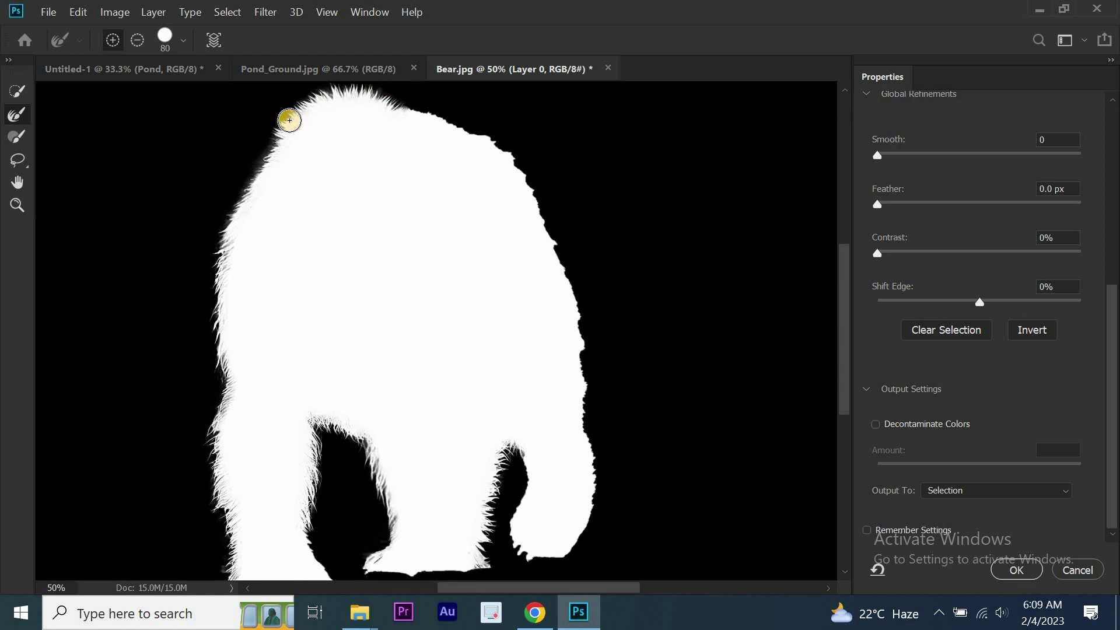
{"action": "left_click_drag", "start_coordinate": [475, 92], "coordinate": [408, 114]}
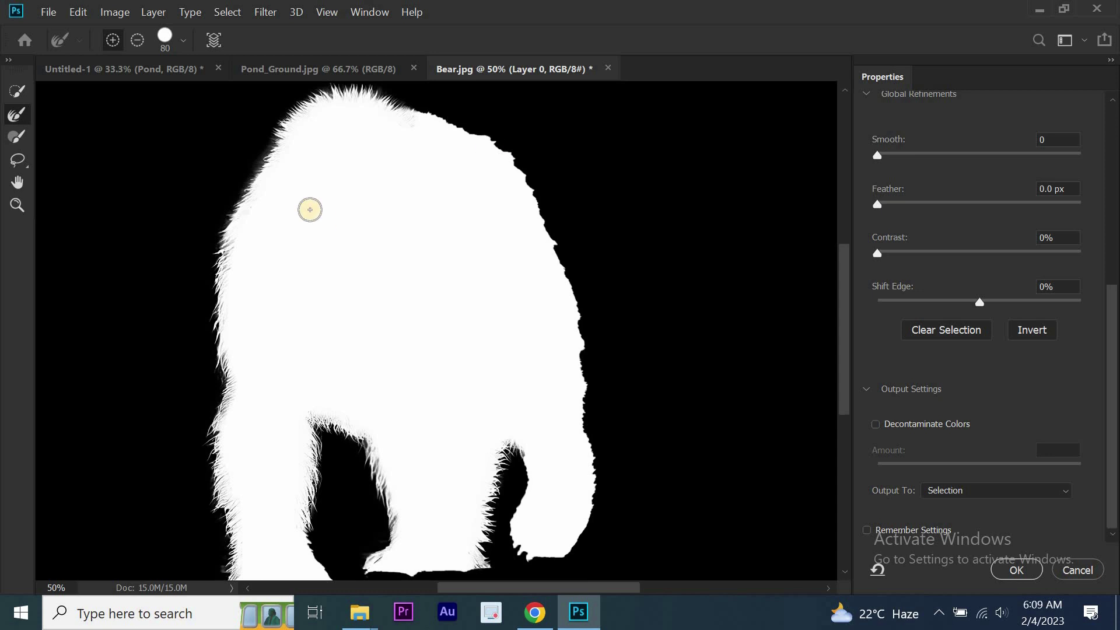
Output the refined selection as a Layer Mask on Layer 0
{"action": "left_click", "coordinate": [1020, 488]}
{"action": "left_click", "coordinate": [1008, 513]}
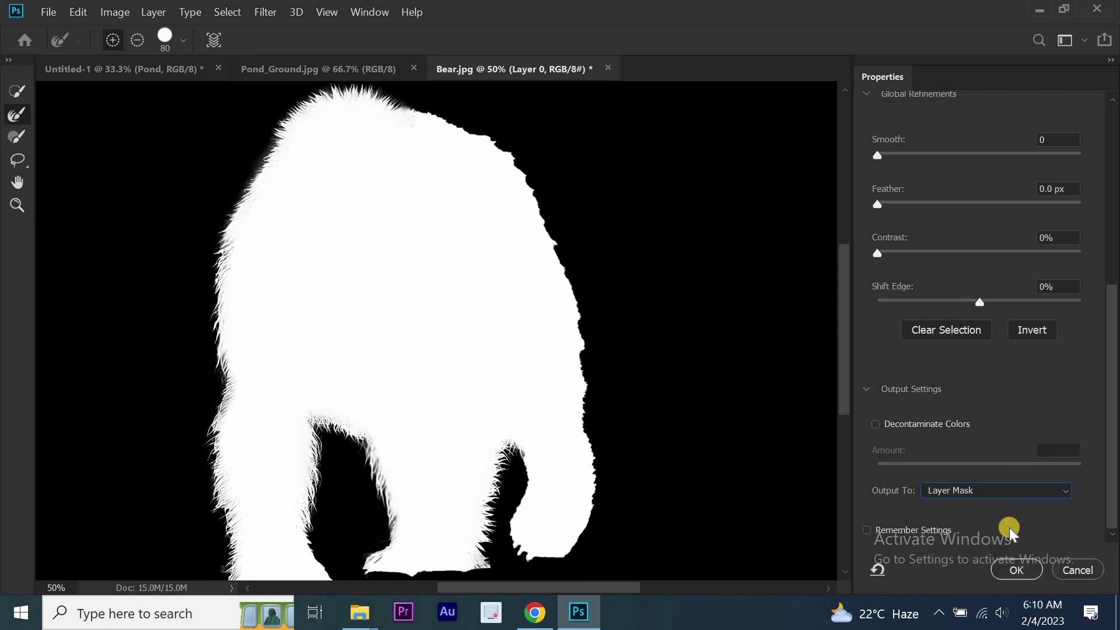
{"action": "left_click", "coordinate": [1016, 570]}
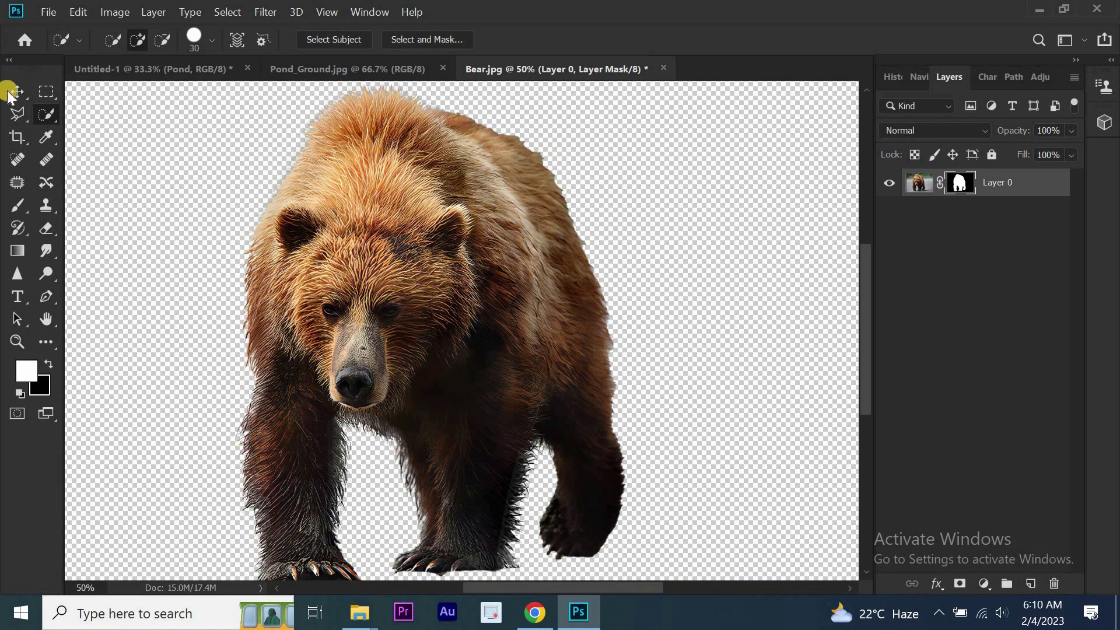
Move the masked bear into Untitled-1 as Layer 1, positioned on the right of the forest
{"action": "left_click", "coordinate": [17, 92]}
{"action": "mouse_move", "coordinate": [338, 290]}
{"action": "left_mouse_down"}
{"action": "mouse_move", "coordinate": [505, 419]}
{"action": "mouse_move", "coordinate": [608, 286]}
{"action": "left_mouse_up"}
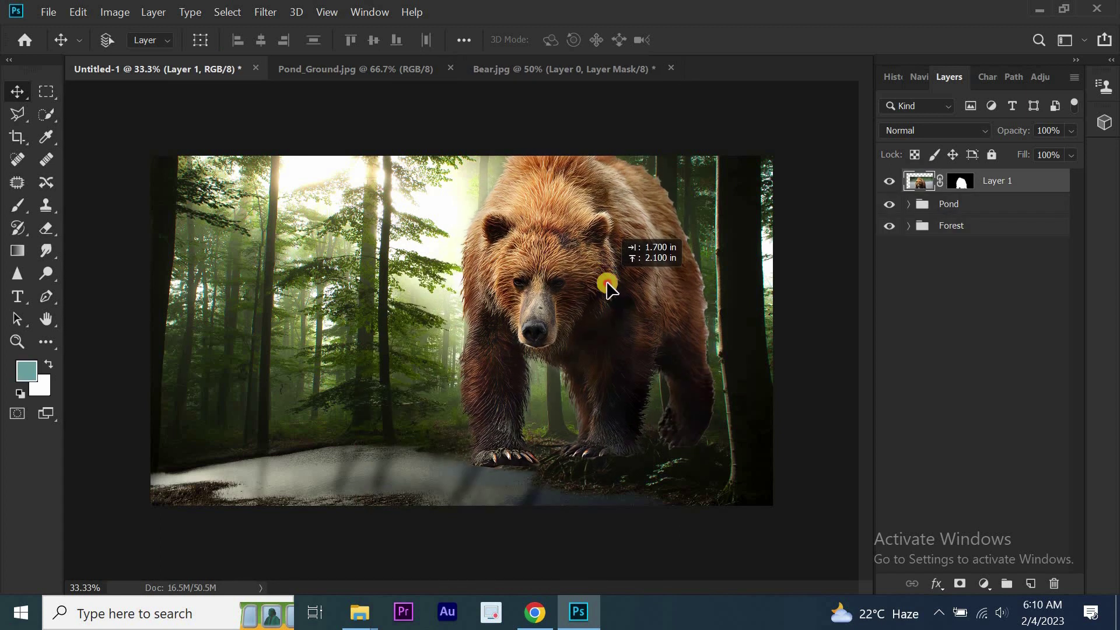
{"action": "left_click_drag", "start_coordinate": [608, 286], "coordinate": [608, 287]}
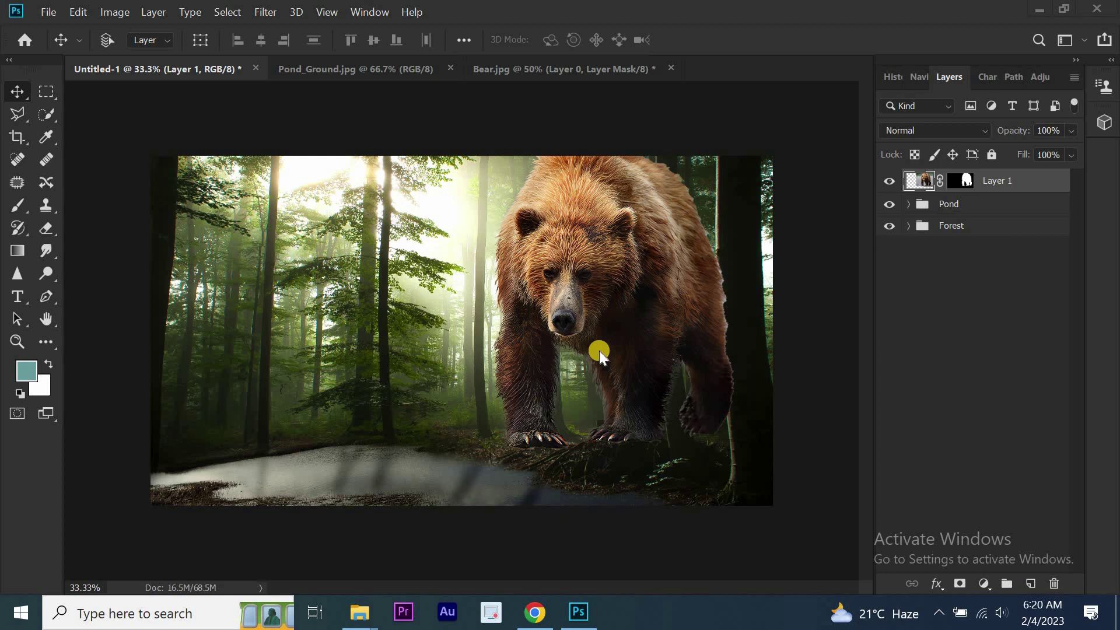
{"action": "key", "text": "ctrl+t"}
{"action": "left_click_drag", "start_coordinate": [618, 303], "coordinate": [612, 304]}
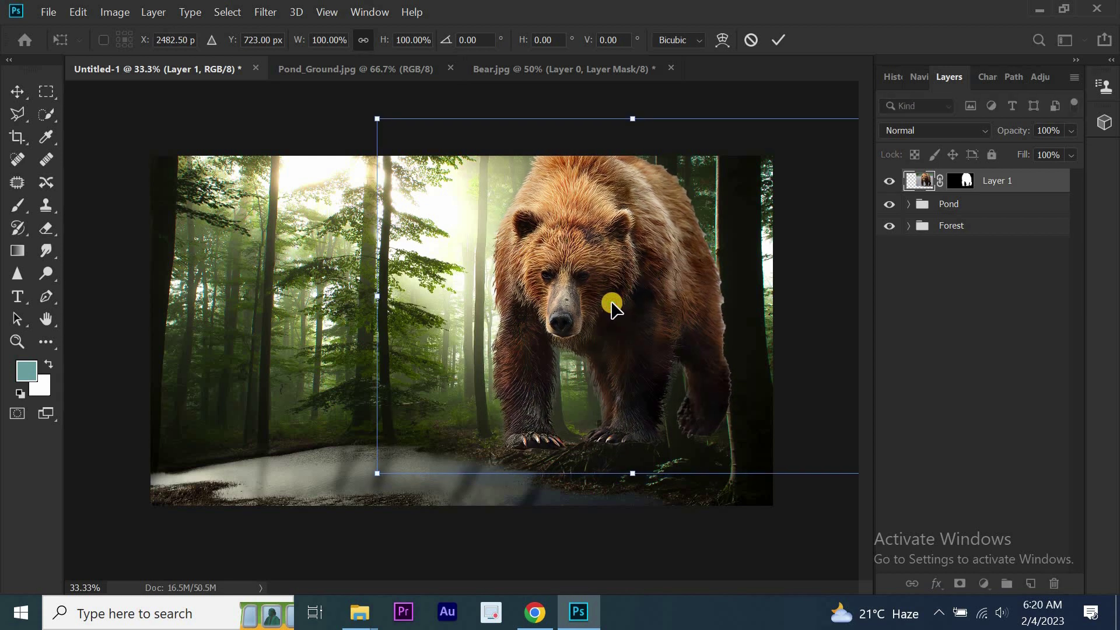
{"action": "left_click", "coordinate": [785, 28]}
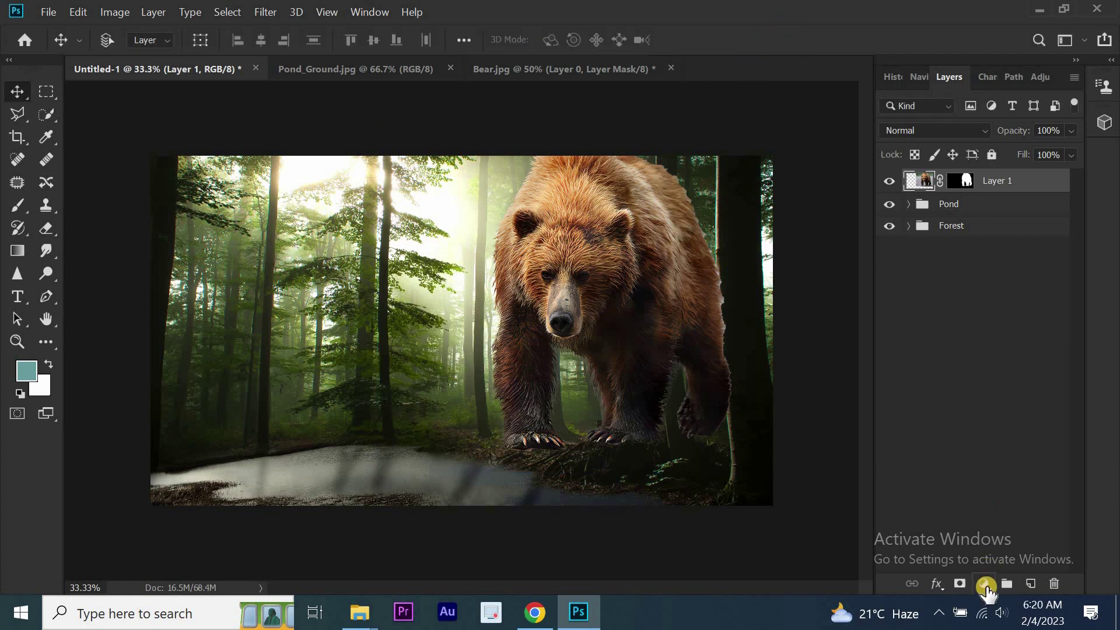
Add a Levels adjustment clipped to the bear, lowering output white to 215
{"action": "left_click", "coordinate": [986, 585]}
{"action": "left_click", "coordinate": [1017, 349]}
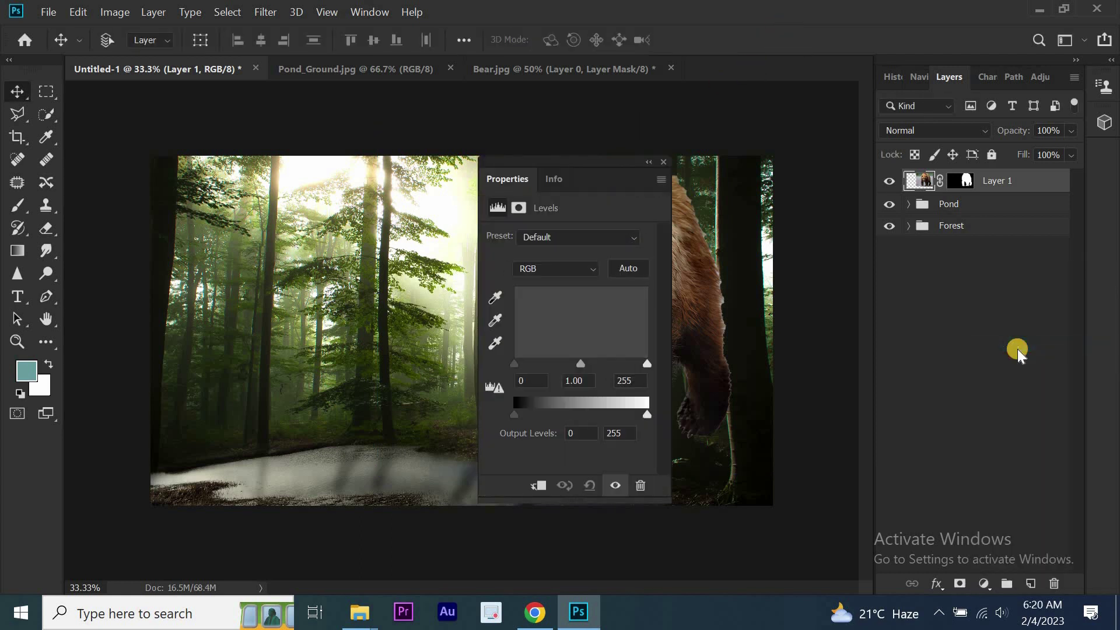
{"action": "left_click_drag", "start_coordinate": [647, 414], "coordinate": [627, 412]}
{"action": "left_click", "coordinate": [536, 485]}
{"action": "left_click_drag", "start_coordinate": [604, 163], "coordinate": [849, 138]}
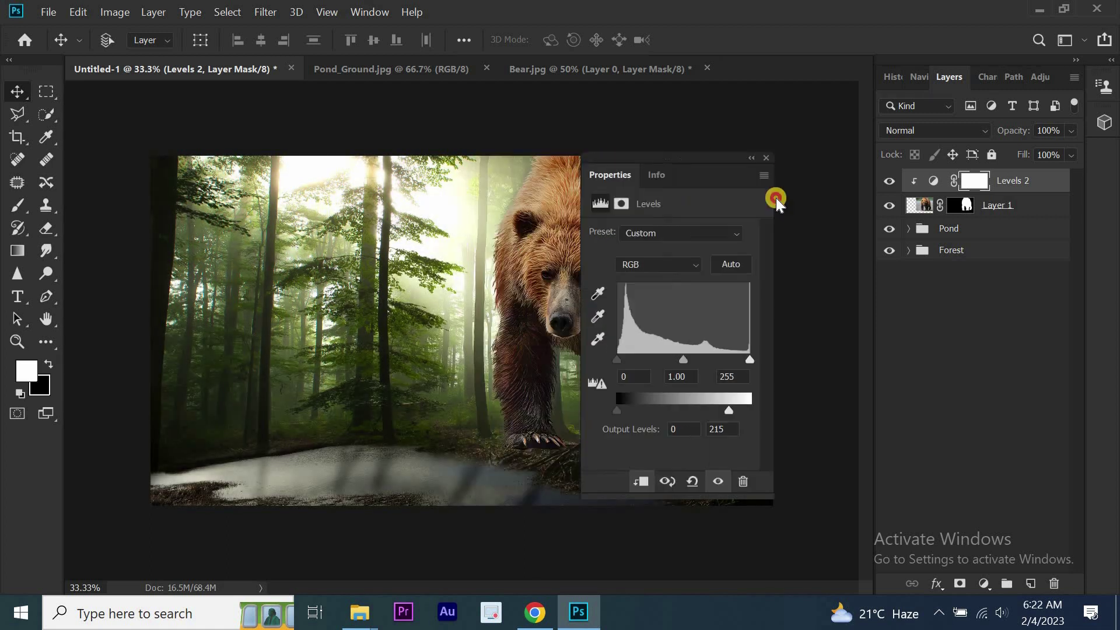
{"action": "left_click", "coordinate": [901, 142]}
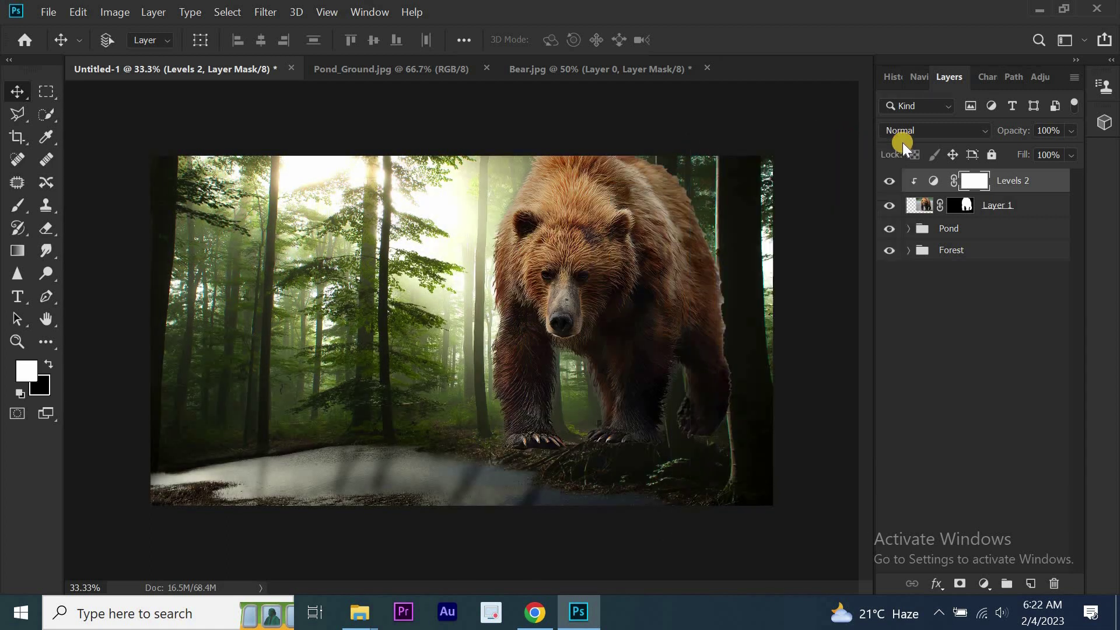
Add a clipped Levels 3 with output white 166 and invert its mask to black
{"action": "left_click", "coordinate": [985, 585]}
{"action": "left_click", "coordinate": [1011, 345]}
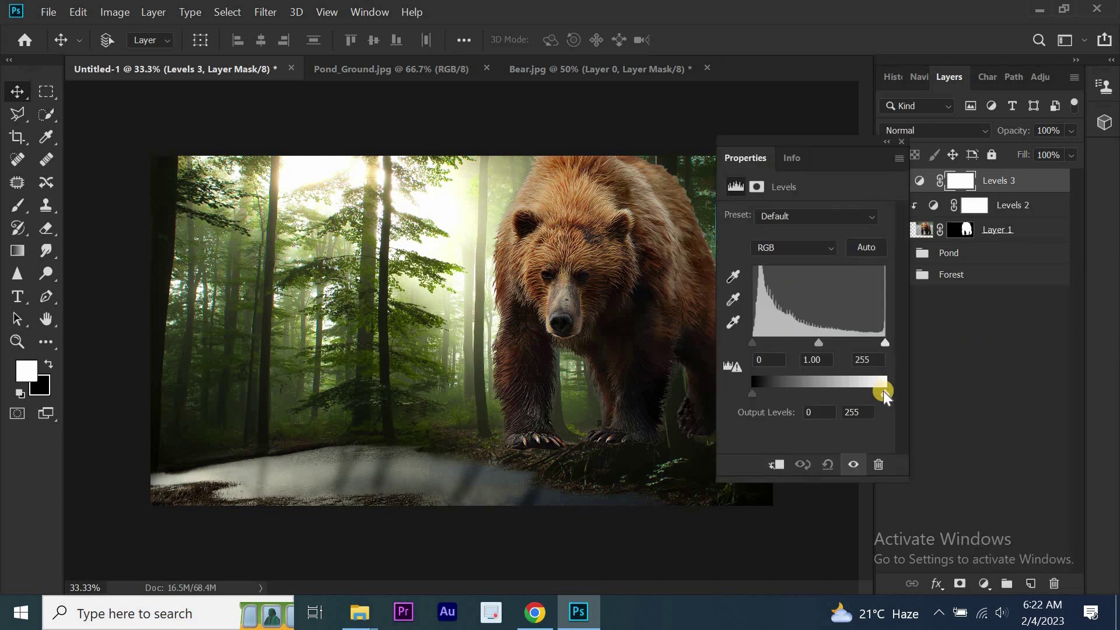
{"action": "mouse_move", "coordinate": [885, 394]}
{"action": "left_mouse_down"}
{"action": "mouse_move", "coordinate": [829, 394]}
{"action": "mouse_move", "coordinate": [839, 390]}
{"action": "left_mouse_up"}
{"action": "left_click", "coordinate": [775, 464]}
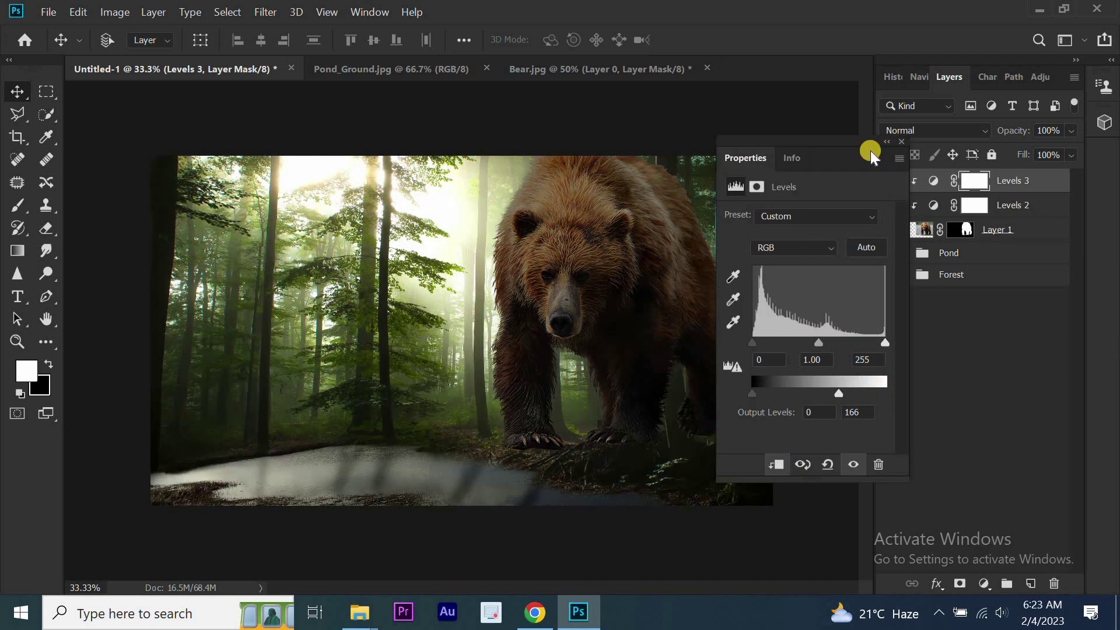
{"action": "left_click", "coordinate": [897, 135]}
{"action": "key", "text": "ctrl+i"}
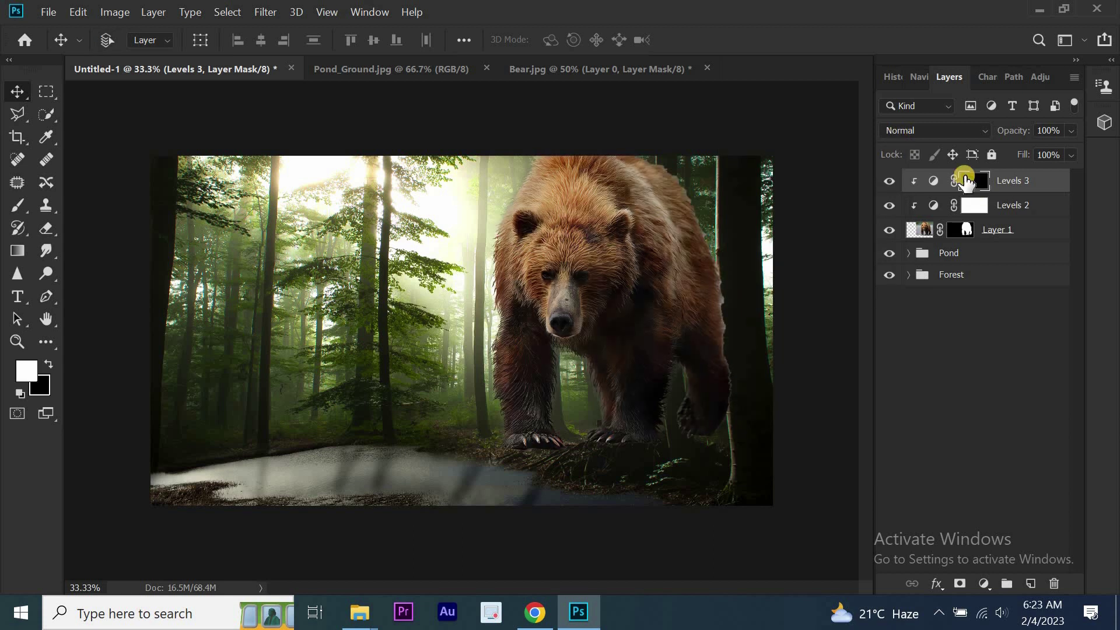
With an 88 px soft brush at 16% flow, paint the darkening down the bear's right side
{"action": "left_click", "coordinate": [18, 205]}
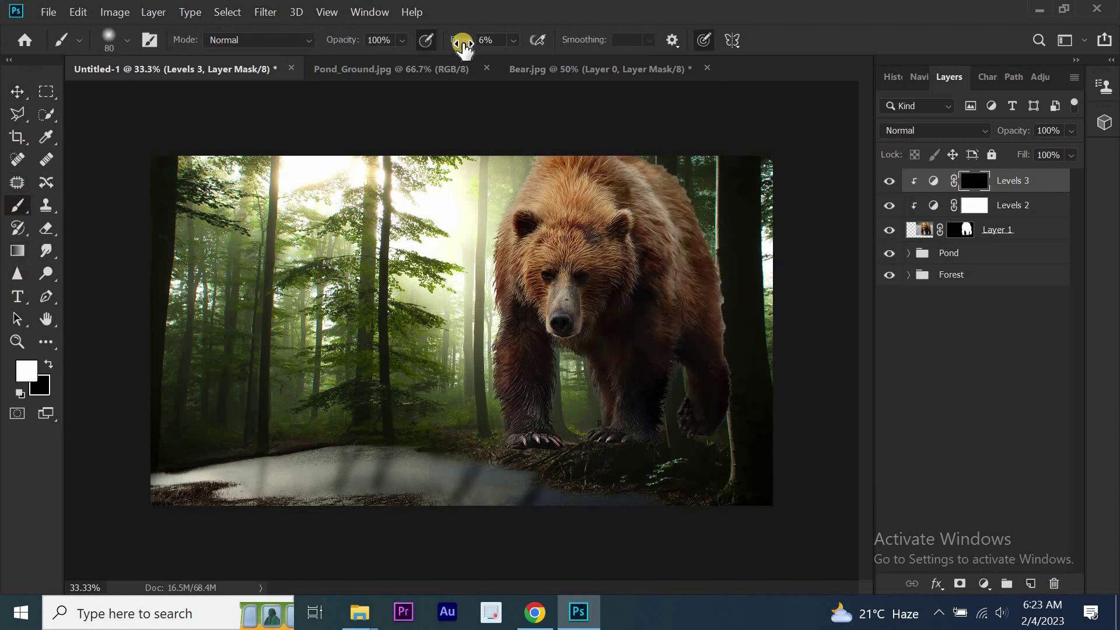
{"action": "left_click_drag", "start_coordinate": [464, 45], "coordinate": [470, 45]}
{"action": "key", "text": "bracketright"}
{"action": "key", "text": "bracketright"}
{"action": "key", "text": "bracketright"}
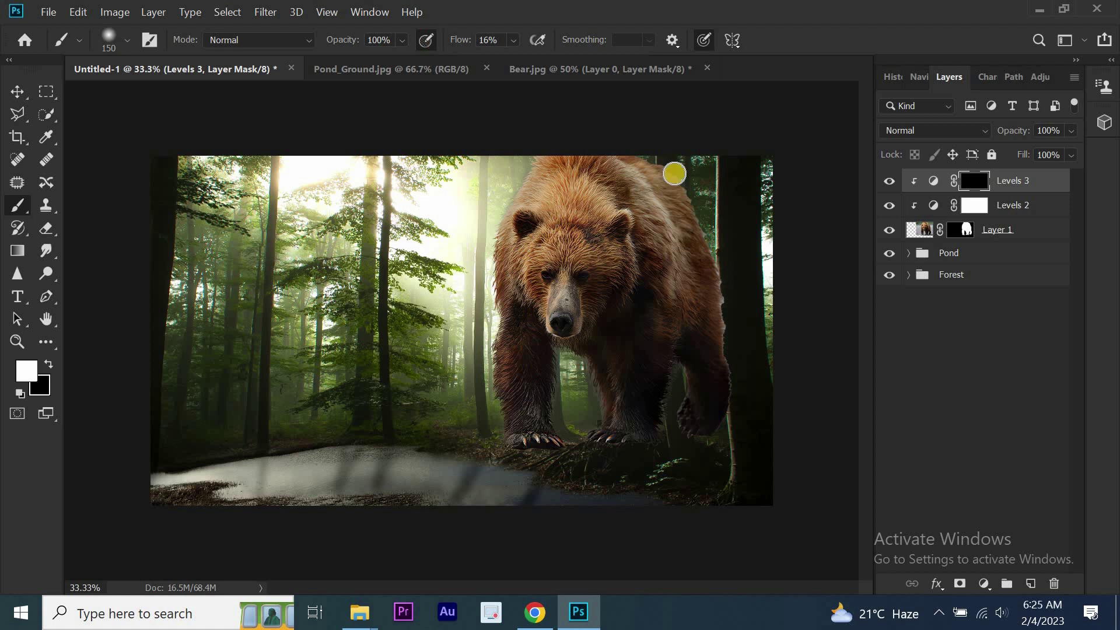
{"action": "left_click", "coordinate": [126, 41]}
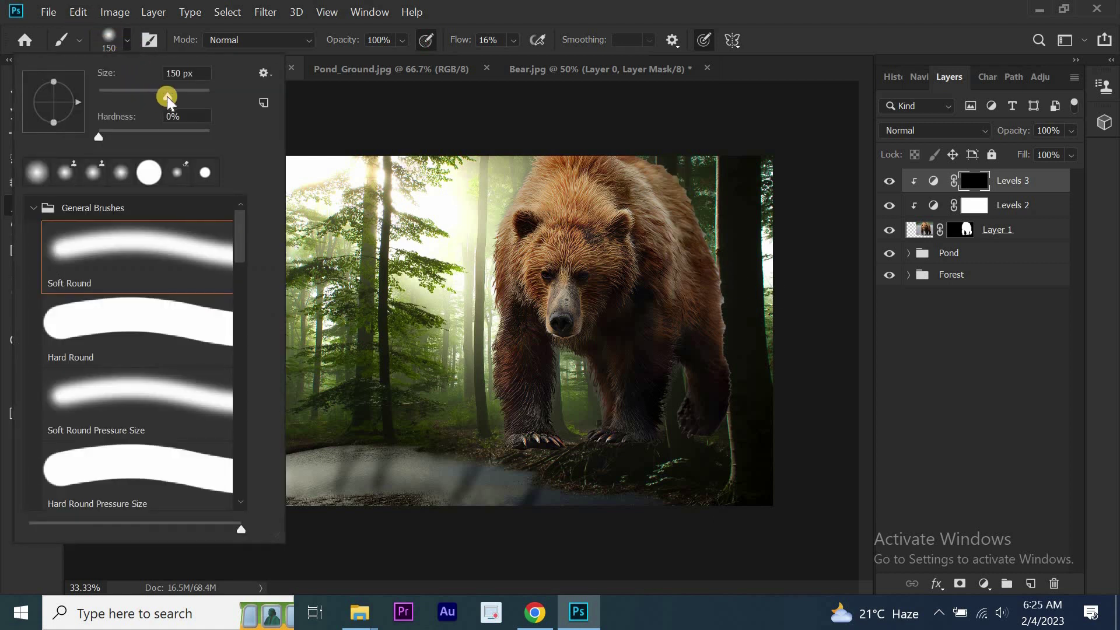
{"action": "left_click_drag", "start_coordinate": [156, 96], "coordinate": [146, 95]}
{"action": "left_click", "coordinate": [676, 265]}
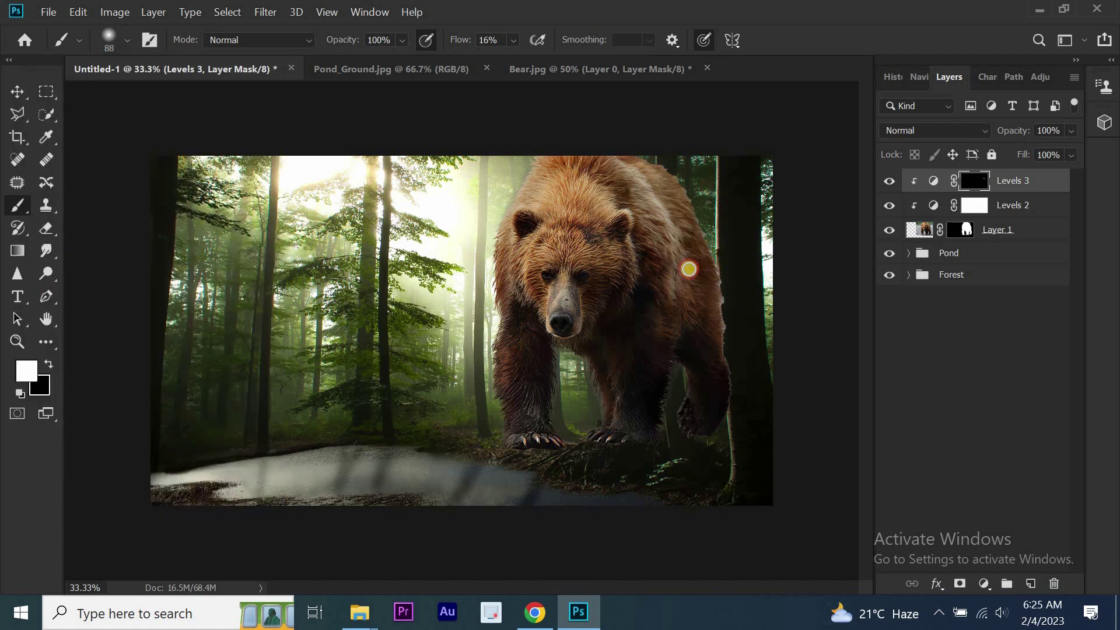
{"action": "left_click_drag", "start_coordinate": [677, 248], "coordinate": [700, 336]}
{"action": "mouse_move", "coordinate": [693, 252]}
{"action": "left_mouse_down"}
{"action": "mouse_move", "coordinate": [655, 170]}
{"action": "mouse_move", "coordinate": [692, 309]}
{"action": "mouse_move", "coordinate": [667, 263]}
{"action": "mouse_move", "coordinate": [717, 305]}
{"action": "left_mouse_up"}
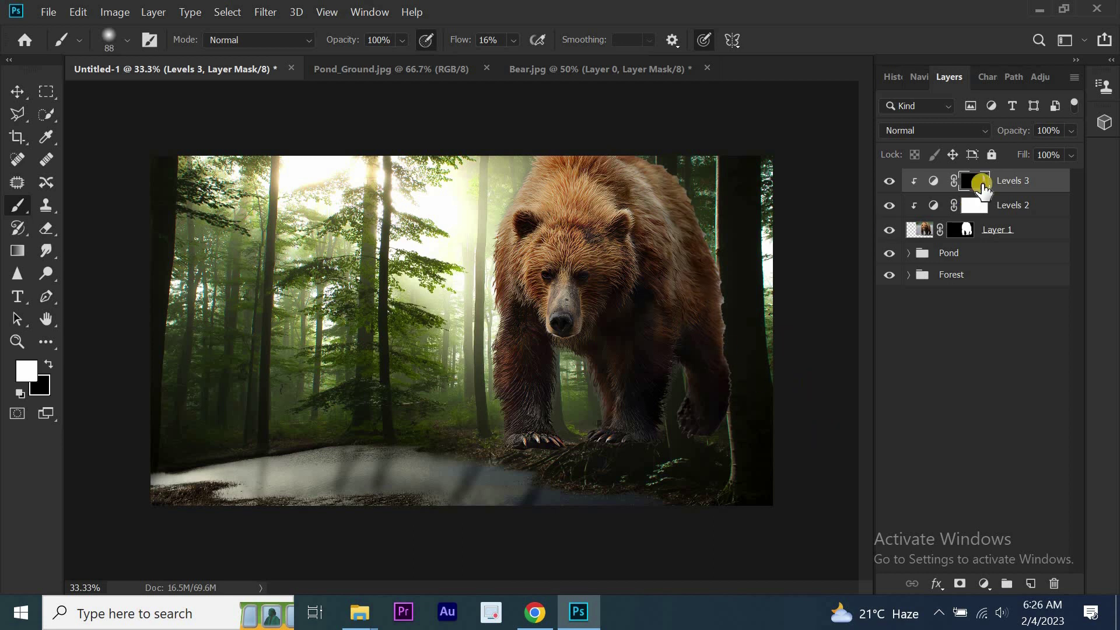
Add a Hue/Saturation adjustment with saturation lowered to -49
{"action": "left_click", "coordinate": [979, 590]}
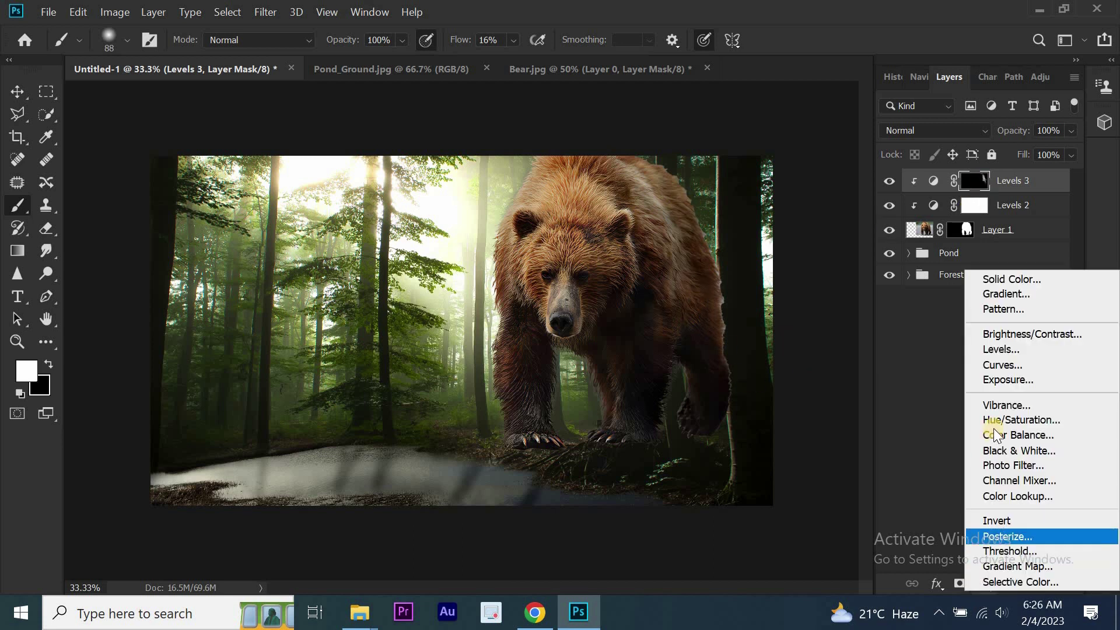
{"action": "left_click", "coordinate": [992, 426]}
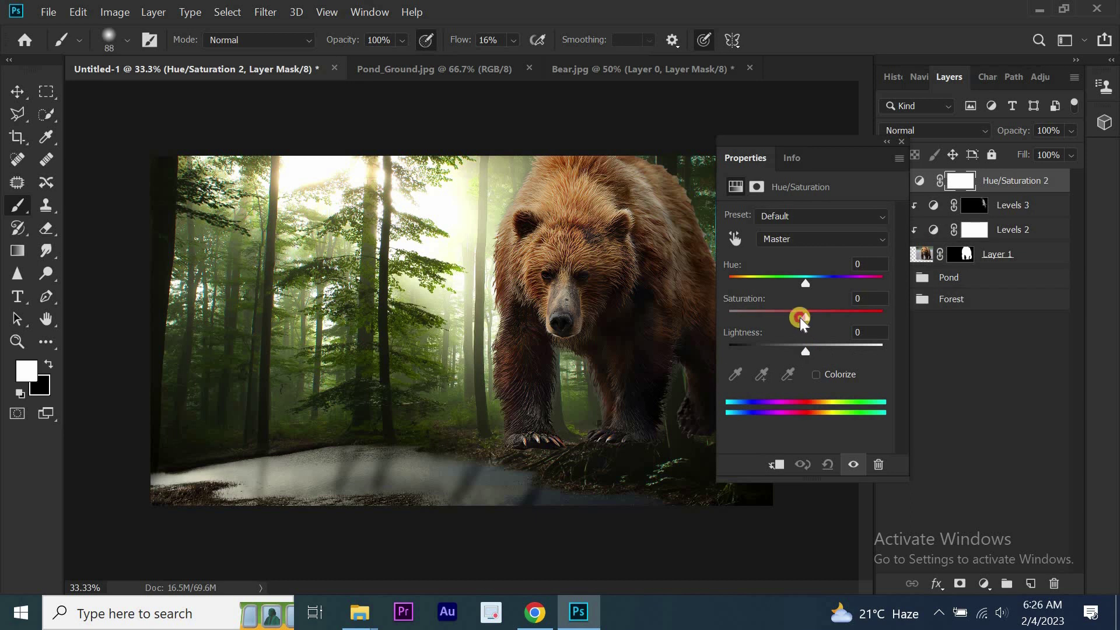
{"action": "left_click_drag", "start_coordinate": [799, 317], "coordinate": [765, 317]}
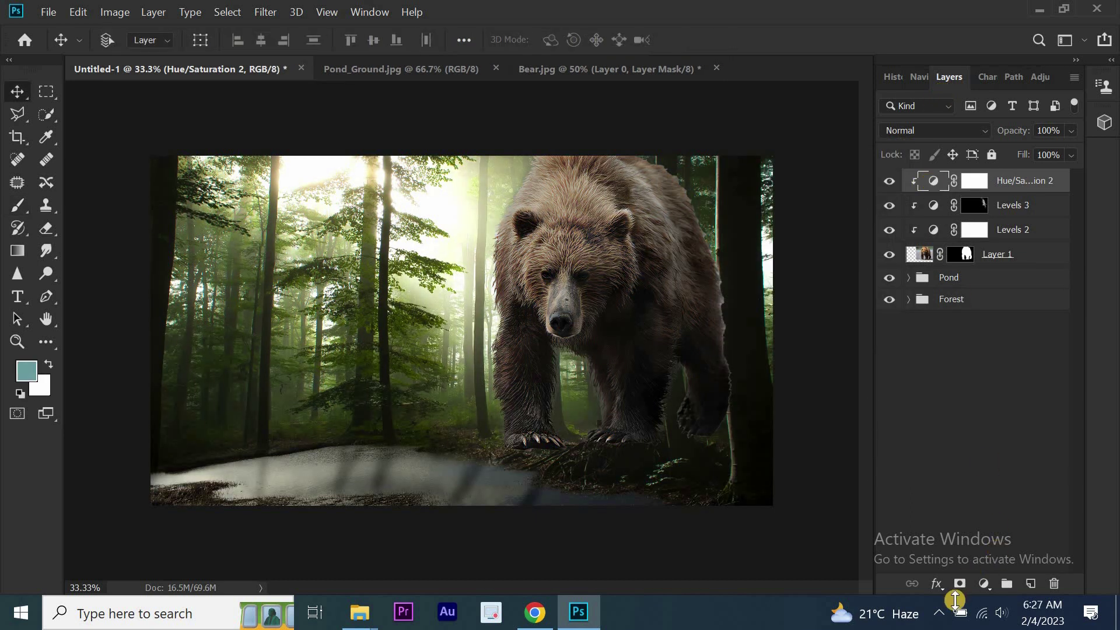
Add a clipped Color Balance: midtones −15 toward cyan, shadows blue +5
{"action": "left_click", "coordinate": [984, 584]}
{"action": "left_click", "coordinate": [992, 432]}
{"action": "left_click_drag", "start_coordinate": [783, 254], "coordinate": [783, 251]}
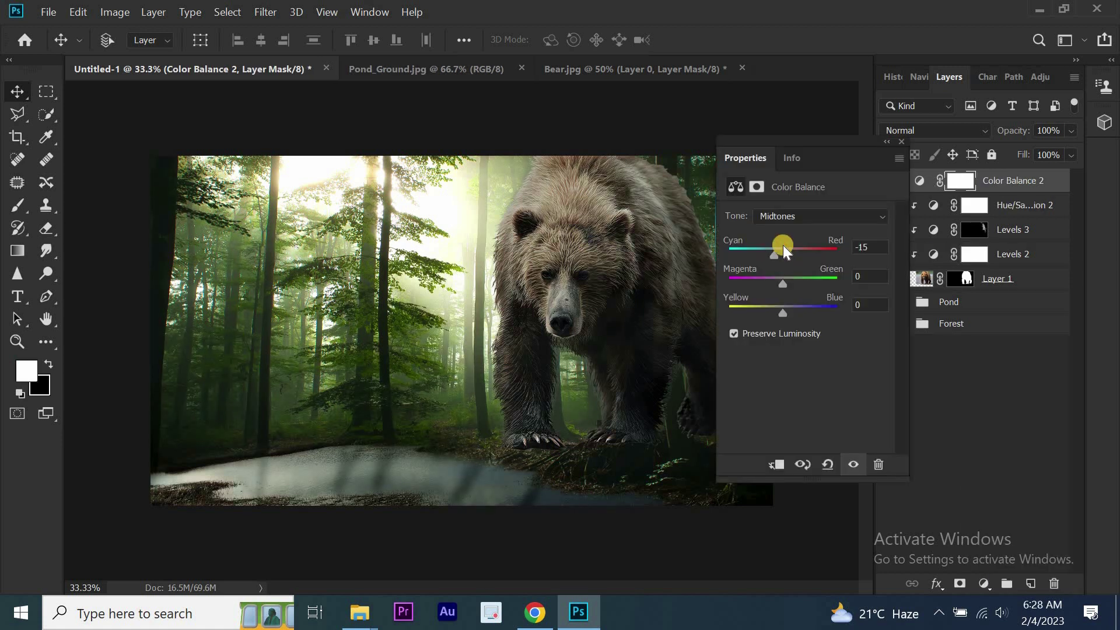
{"action": "left_click", "coordinate": [819, 216]}
{"action": "left_click", "coordinate": [776, 225]}
{"action": "left_click", "coordinate": [855, 305]}
{"action": "type", "text": "+5"}
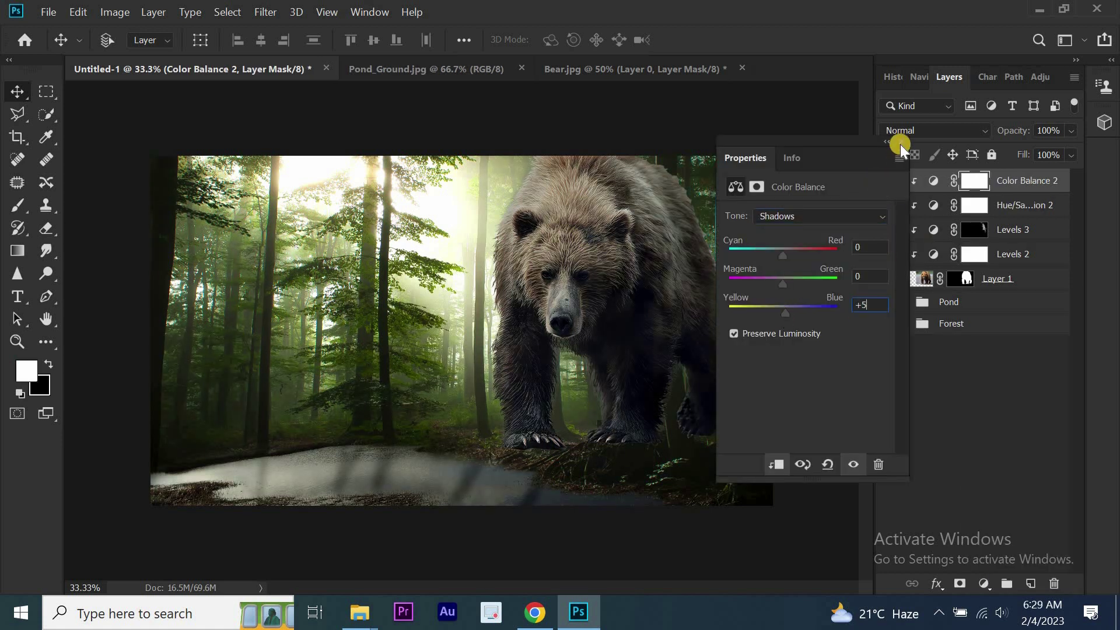
{"action": "left_click", "coordinate": [900, 144]}
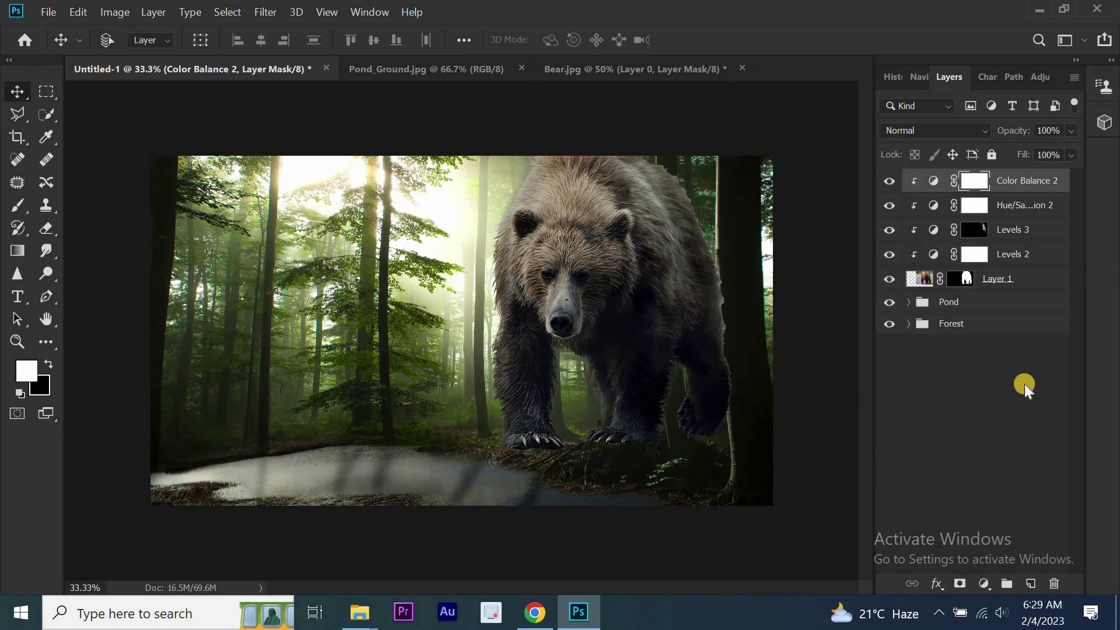
Add a second Color Balance with an inverted mask, painting it faintly onto the bear at 23% flow
{"action": "left_click", "coordinate": [984, 584]}
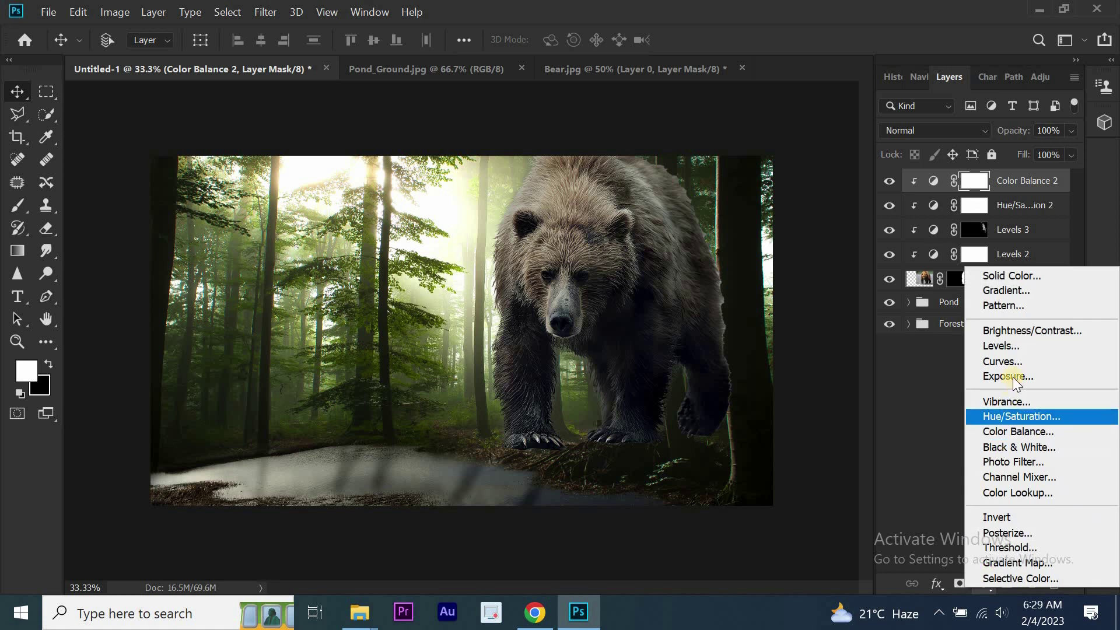
{"action": "left_click", "coordinate": [1002, 428]}
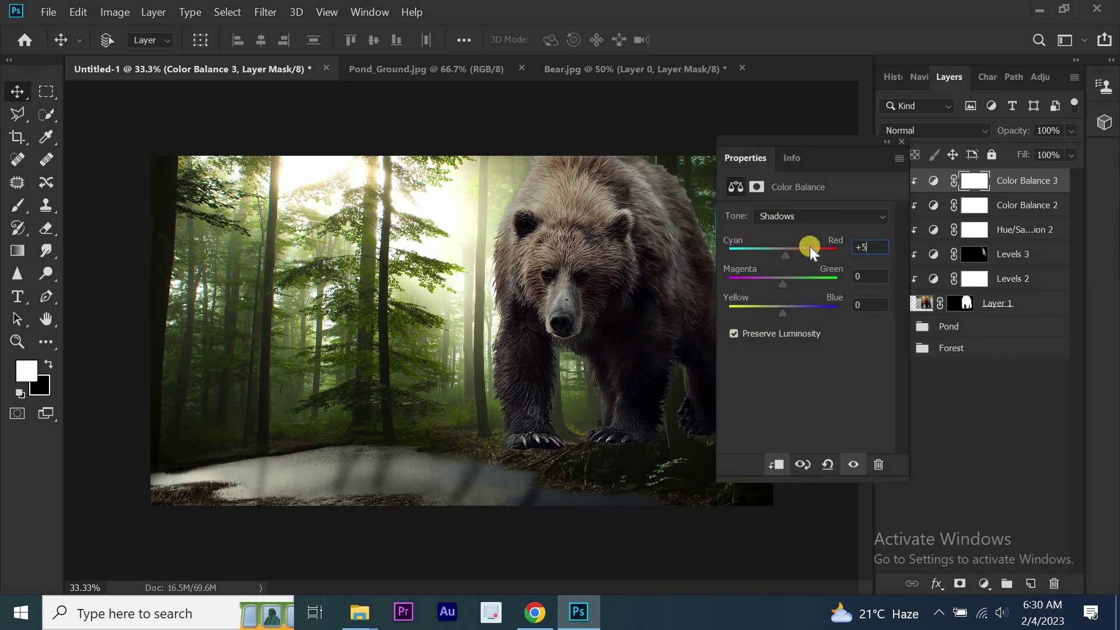
{"action": "left_click", "coordinate": [902, 145]}
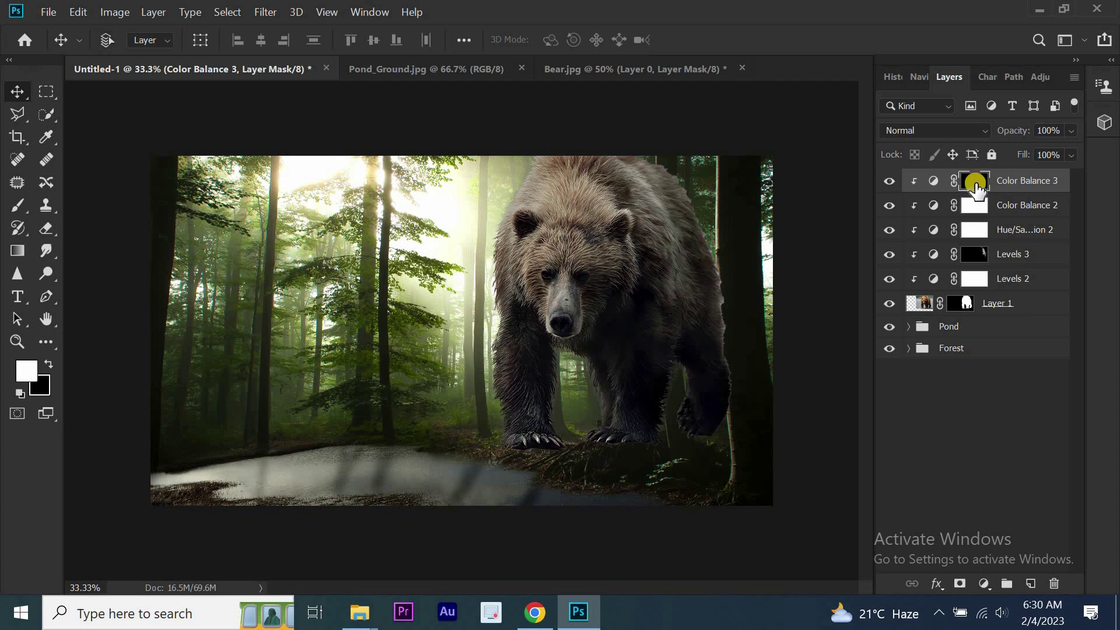
{"action": "key", "text": "ctrl+i"}
{"action": "left_click", "coordinate": [18, 210]}
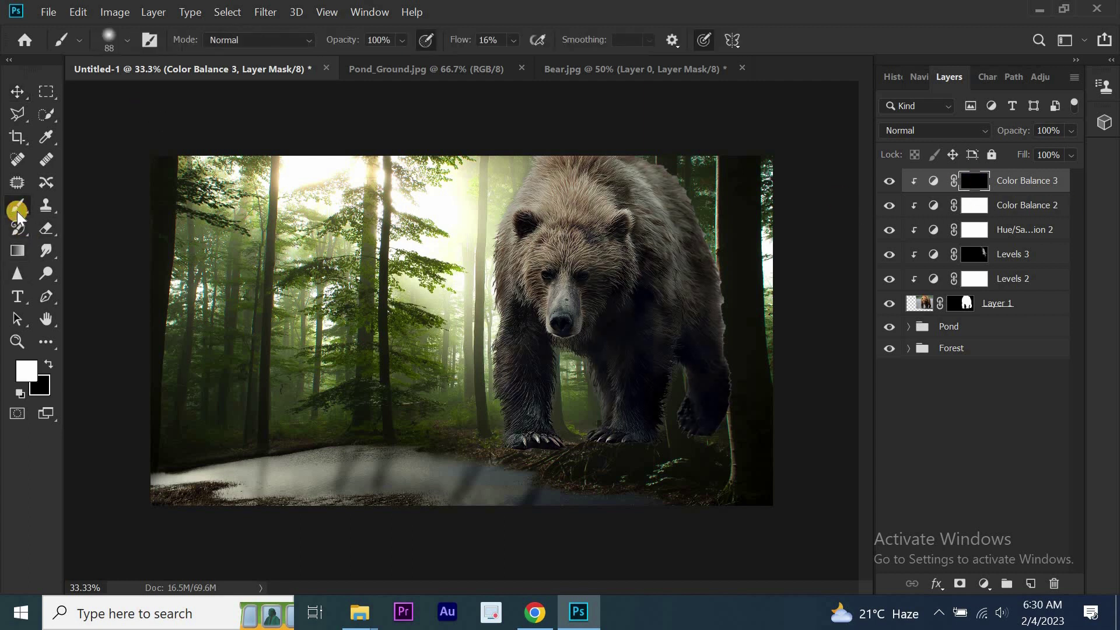
{"action": "left_click", "coordinate": [470, 40]}
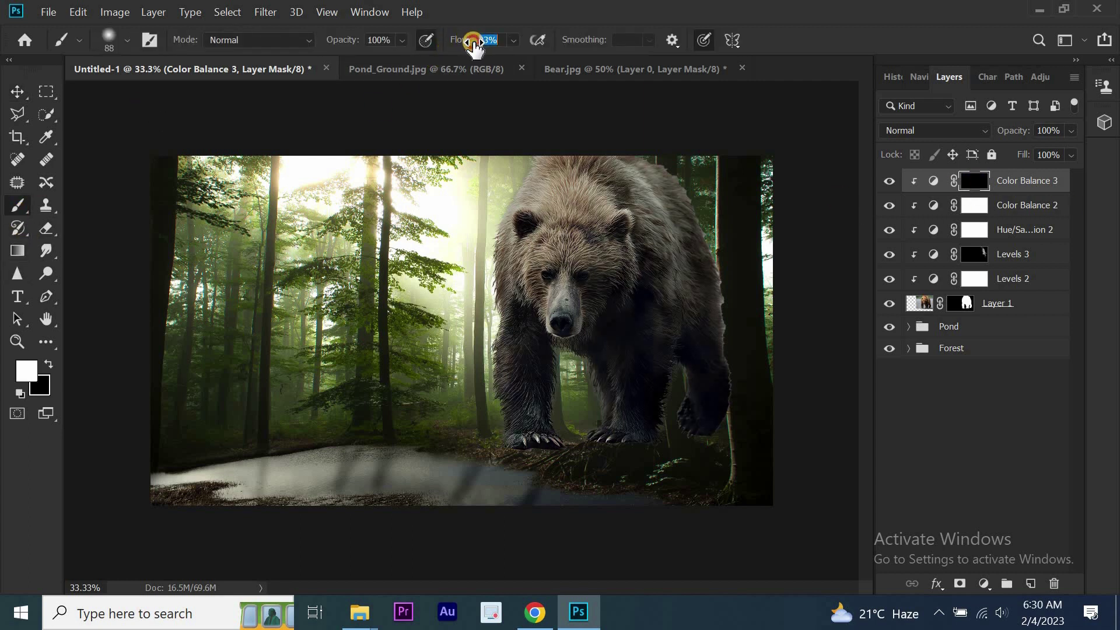
{"action": "left_click_drag", "start_coordinate": [642, 349], "coordinate": [619, 394]}
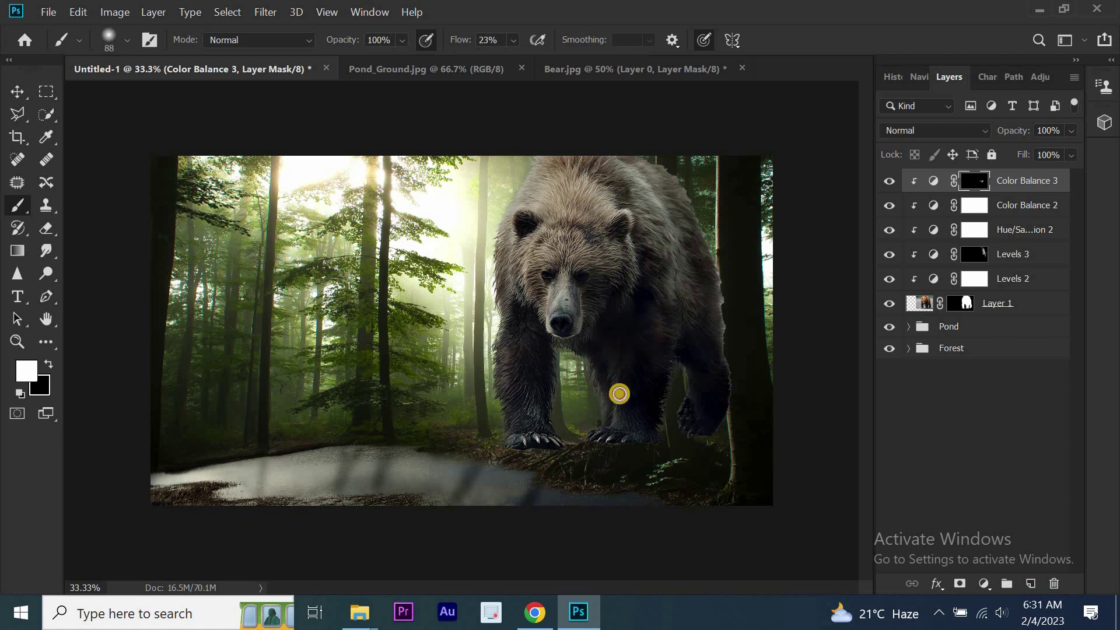
{"action": "mouse_move", "coordinate": [642, 280]}
{"action": "left_mouse_down"}
{"action": "mouse_move", "coordinate": [596, 305]}
{"action": "mouse_move", "coordinate": [517, 380]}
{"action": "mouse_move", "coordinate": [548, 333]}
{"action": "mouse_move", "coordinate": [590, 324]}
{"action": "mouse_move", "coordinate": [637, 420]}
{"action": "mouse_move", "coordinate": [620, 437]}
{"action": "mouse_move", "coordinate": [660, 392]}
{"action": "mouse_move", "coordinate": [698, 375]}
{"action": "mouse_move", "coordinate": [712, 315]}
{"action": "left_mouse_up"}
{"action": "left_click", "coordinate": [985, 583]}
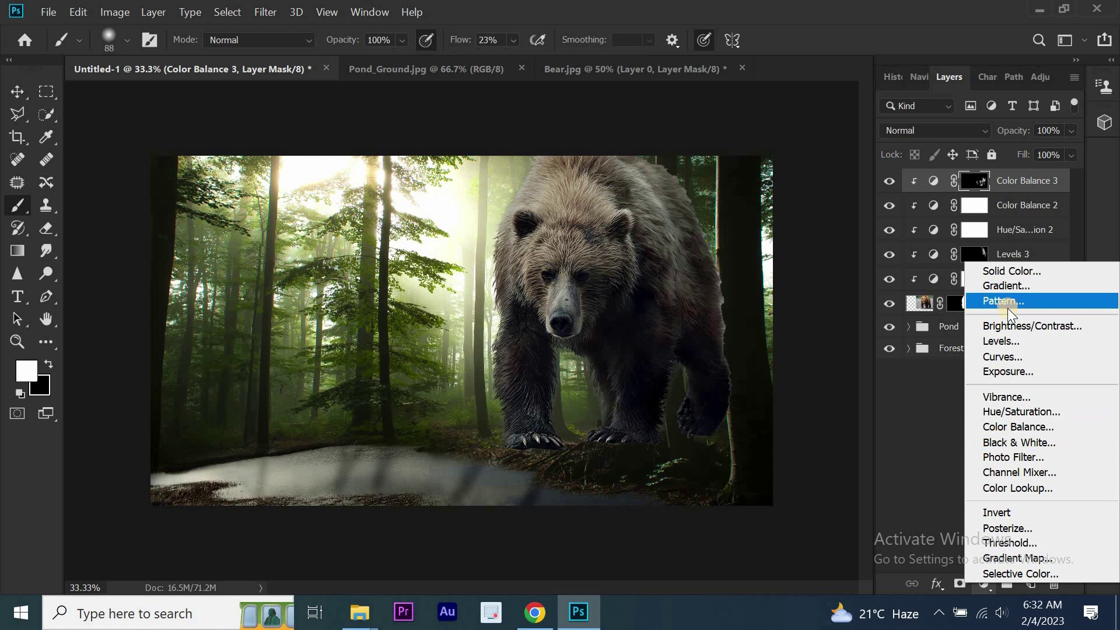
Add a Brightness/Contrast adjustment clipped to the bear with contrast 19
{"action": "left_click", "coordinate": [1006, 324]}
{"action": "left_click_drag", "start_coordinate": [805, 291], "coordinate": [857, 300]}
{"action": "left_click", "coordinate": [776, 464]}
{"action": "left_click", "coordinate": [901, 142]}
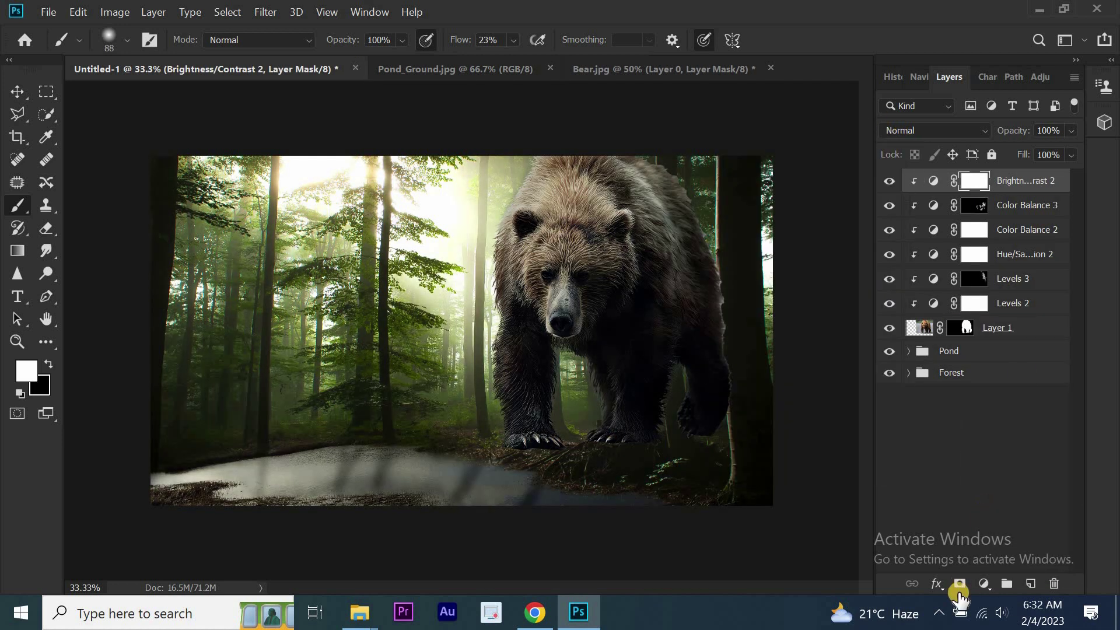
Add a clipped Levels with output black 15, masked off the bear's face, head and legs
{"action": "left_click", "coordinate": [985, 583]}
{"action": "left_click", "coordinate": [1034, 346]}
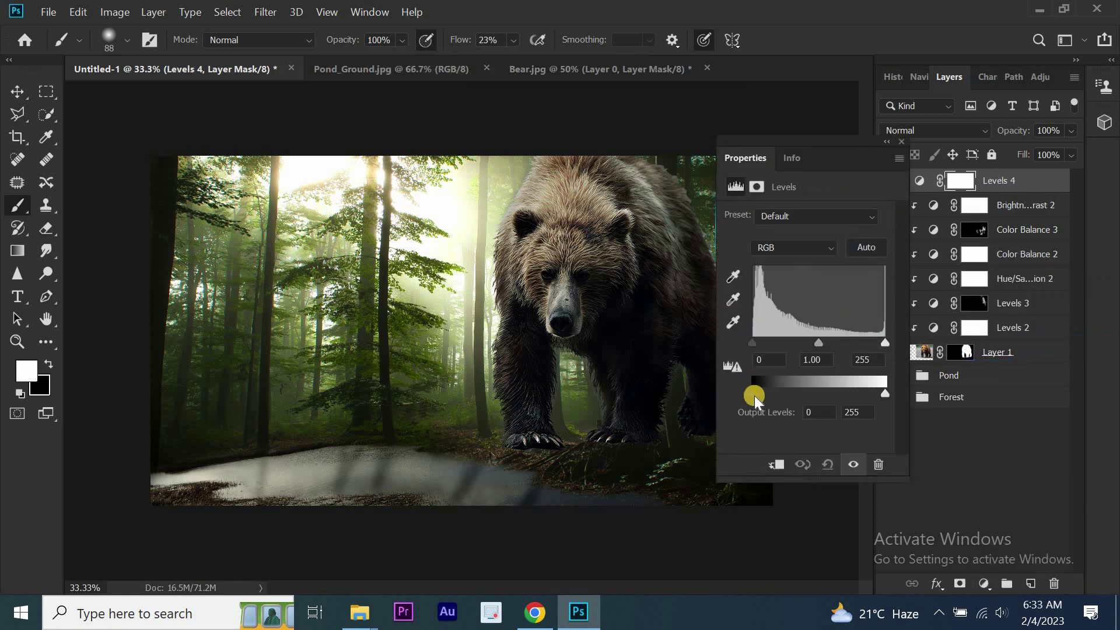
{"action": "left_click_drag", "start_coordinate": [754, 395], "coordinate": [760, 396]}
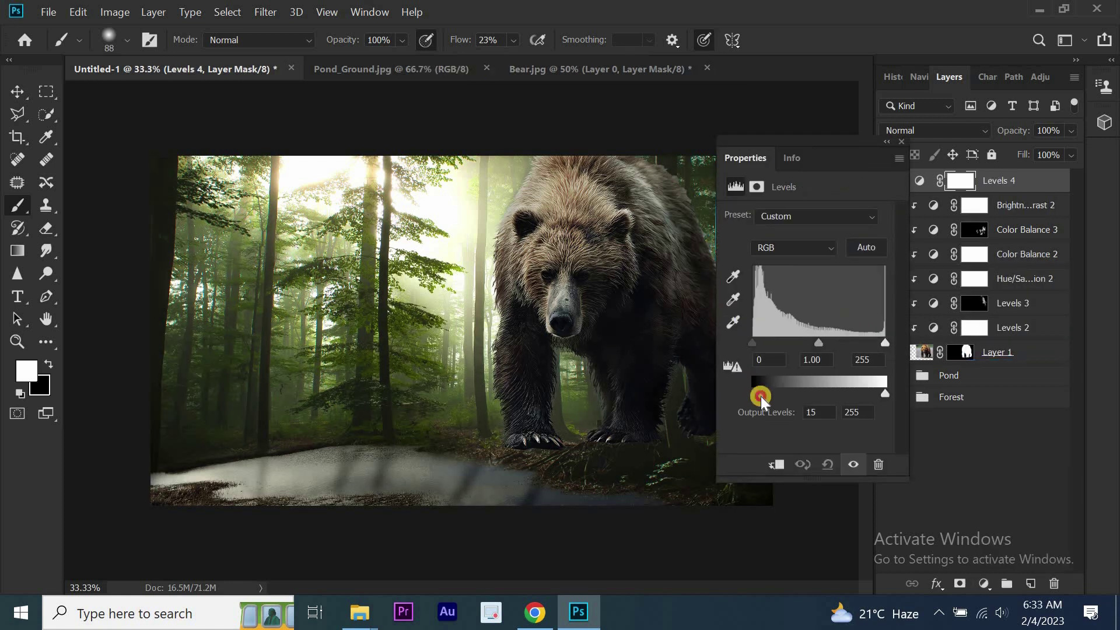
{"action": "left_click", "coordinate": [774, 464]}
{"action": "left_click", "coordinate": [901, 142]}
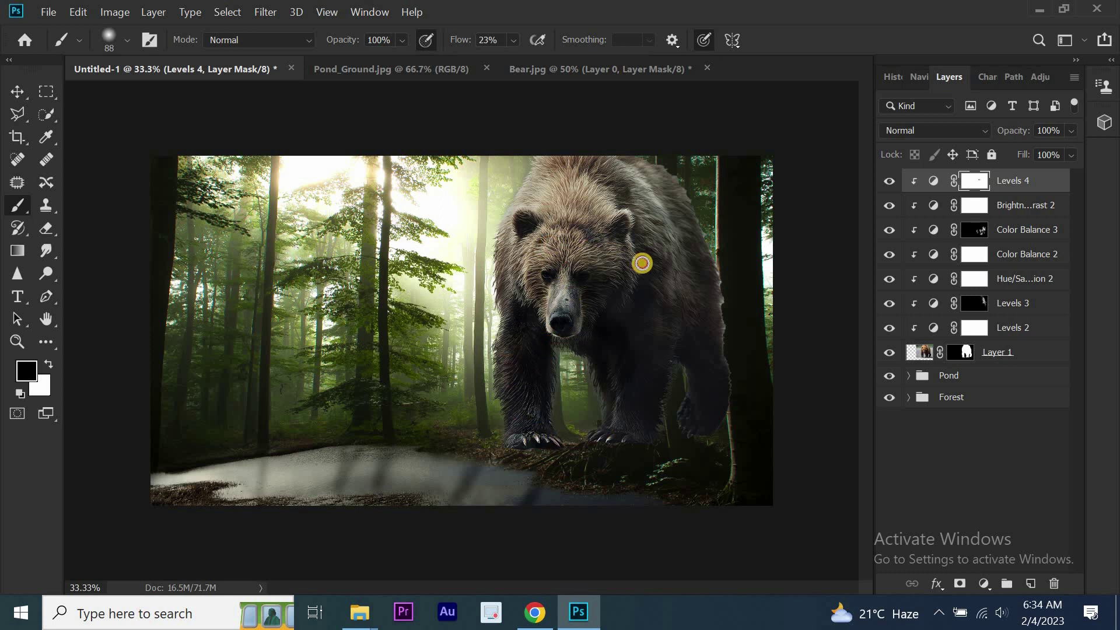
{"action": "left_click_drag", "start_coordinate": [522, 263], "coordinate": [629, 270]}
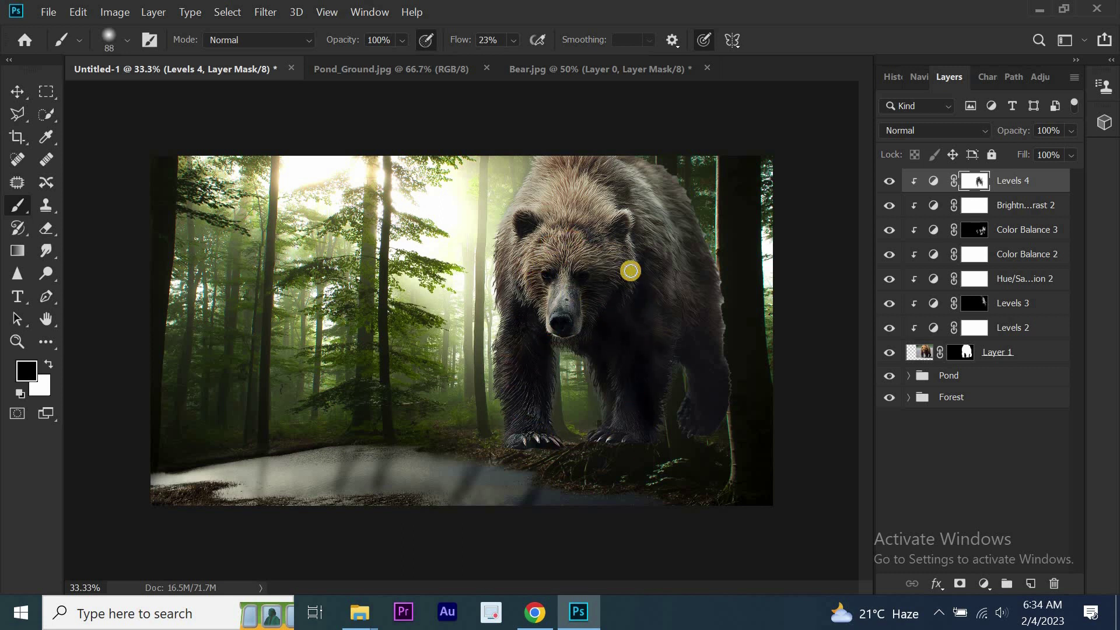
{"action": "left_click_drag", "start_coordinate": [574, 241], "coordinate": [525, 237]}
{"action": "left_click_drag", "start_coordinate": [671, 363], "coordinate": [602, 319]}
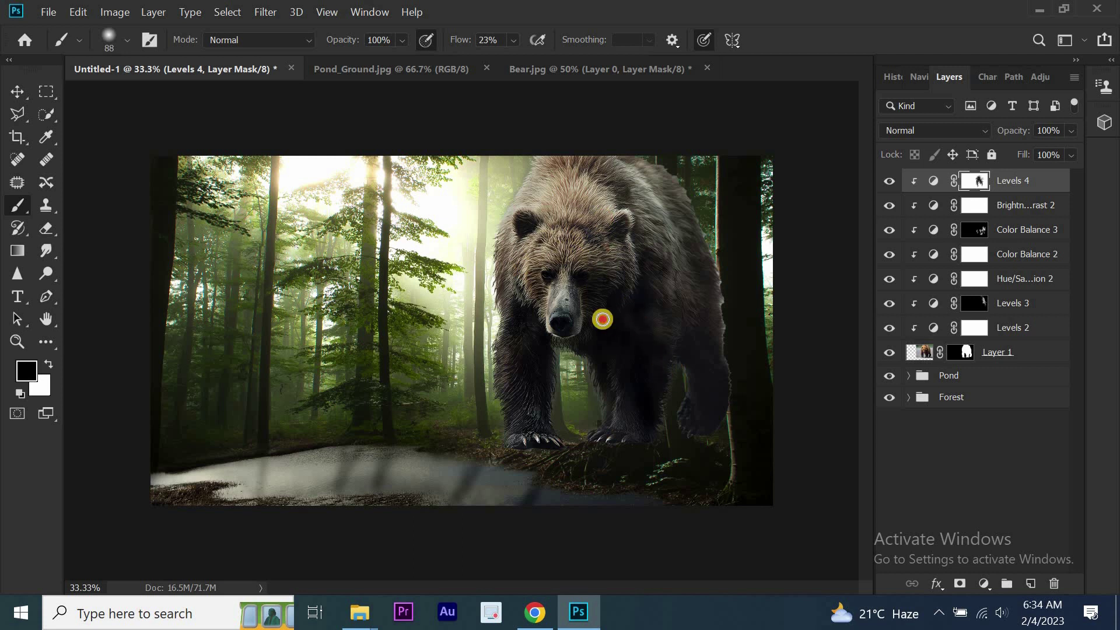
{"action": "left_click_drag", "start_coordinate": [509, 376], "coordinate": [505, 327]}
Add a Curves adjustment and pull a red-channel midpoint slightly down
{"action": "left_click", "coordinate": [984, 584]}
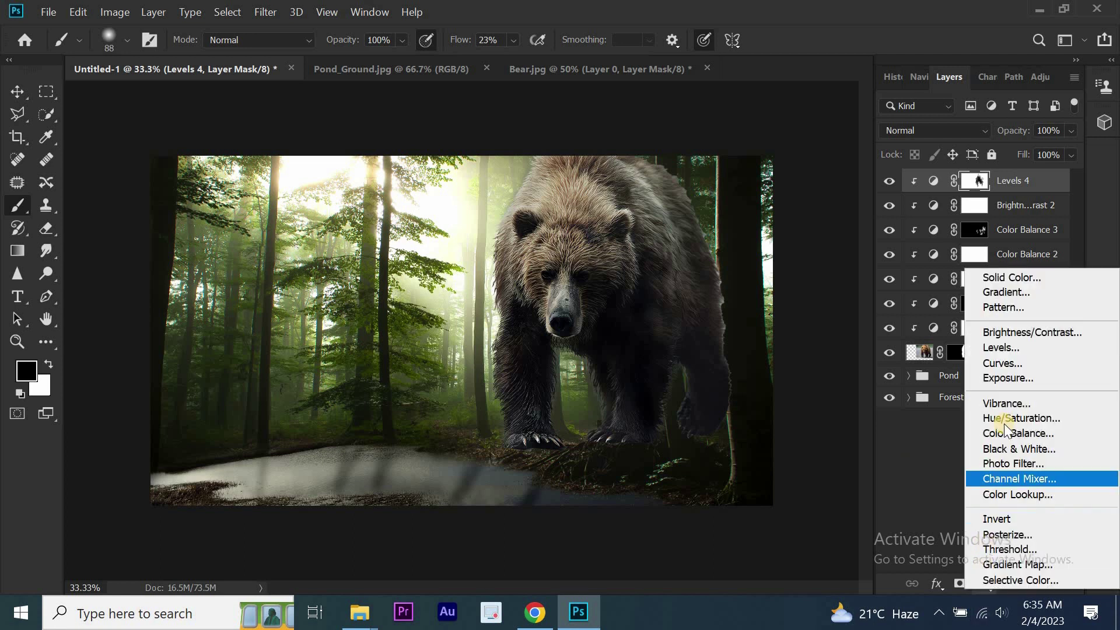
{"action": "left_click", "coordinate": [1001, 362]}
{"action": "left_click", "coordinate": [816, 241]}
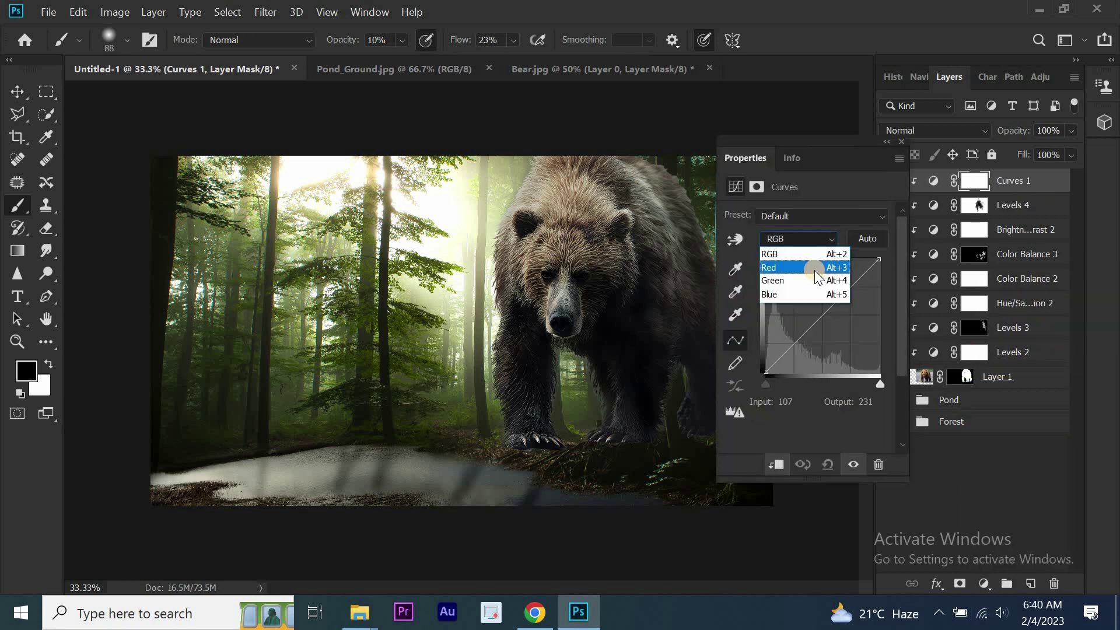
{"action": "left_click", "coordinate": [814, 263]}
{"action": "left_click", "coordinate": [819, 316]}
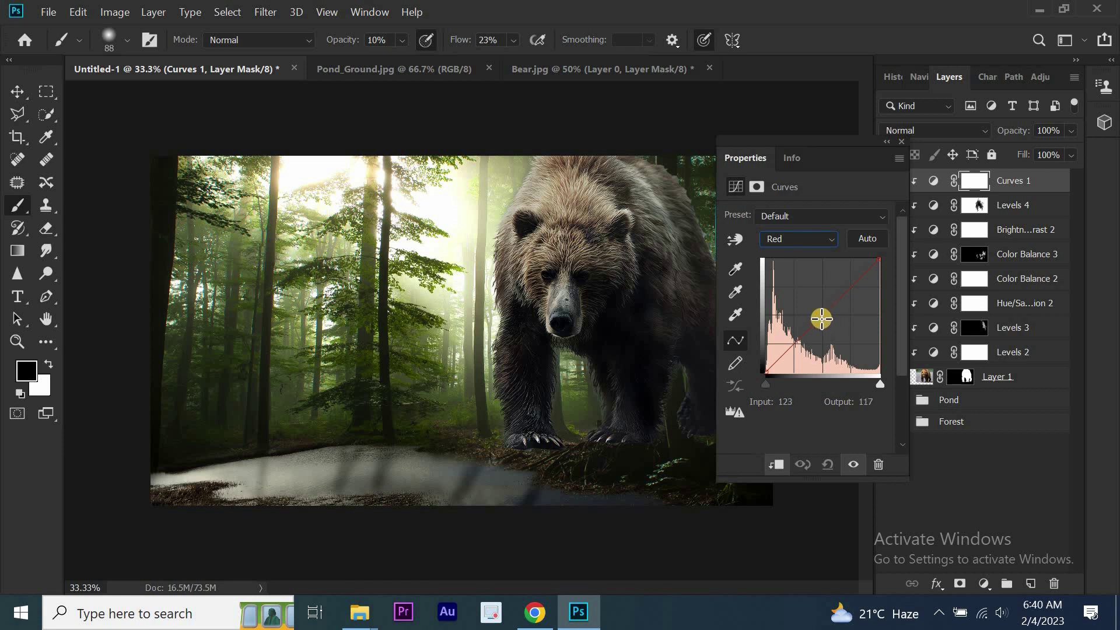
{"action": "left_click", "coordinate": [821, 317]}
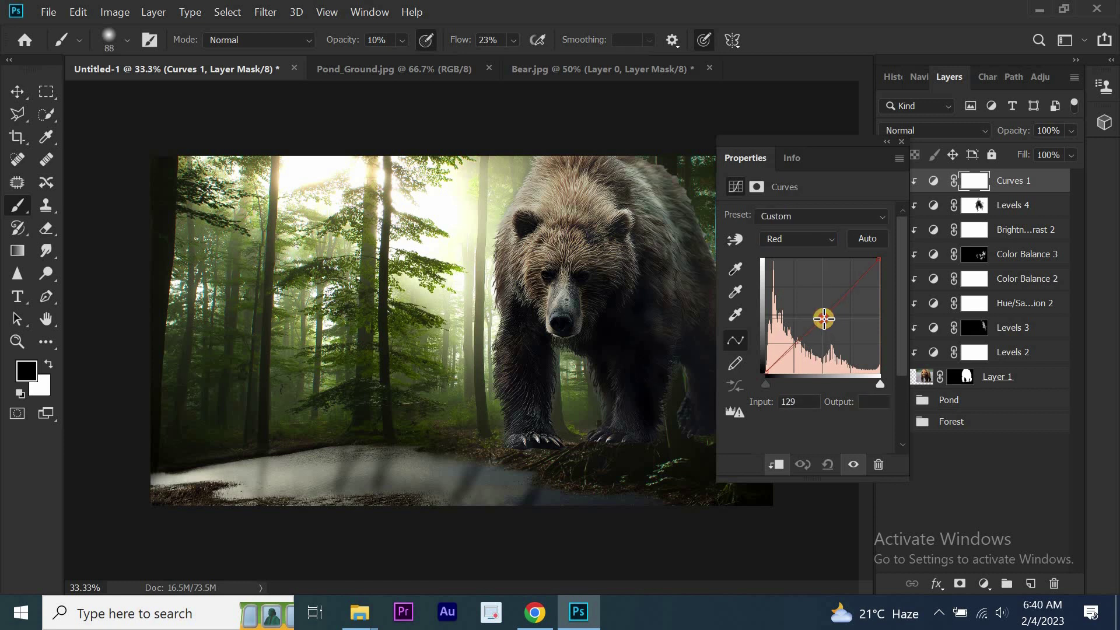
{"action": "left_click_drag", "start_coordinate": [823, 319], "coordinate": [827, 321]}
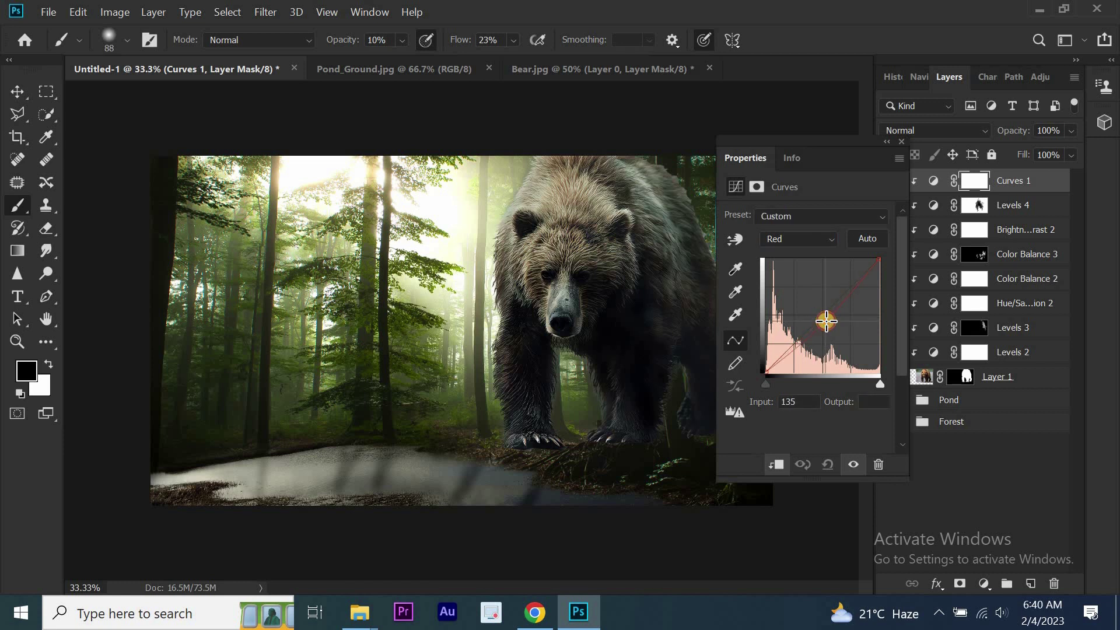
Add and fine-tune a midpoint on the blue-channel curve
{"action": "left_click", "coordinate": [824, 242]}
{"action": "left_click", "coordinate": [800, 291]}
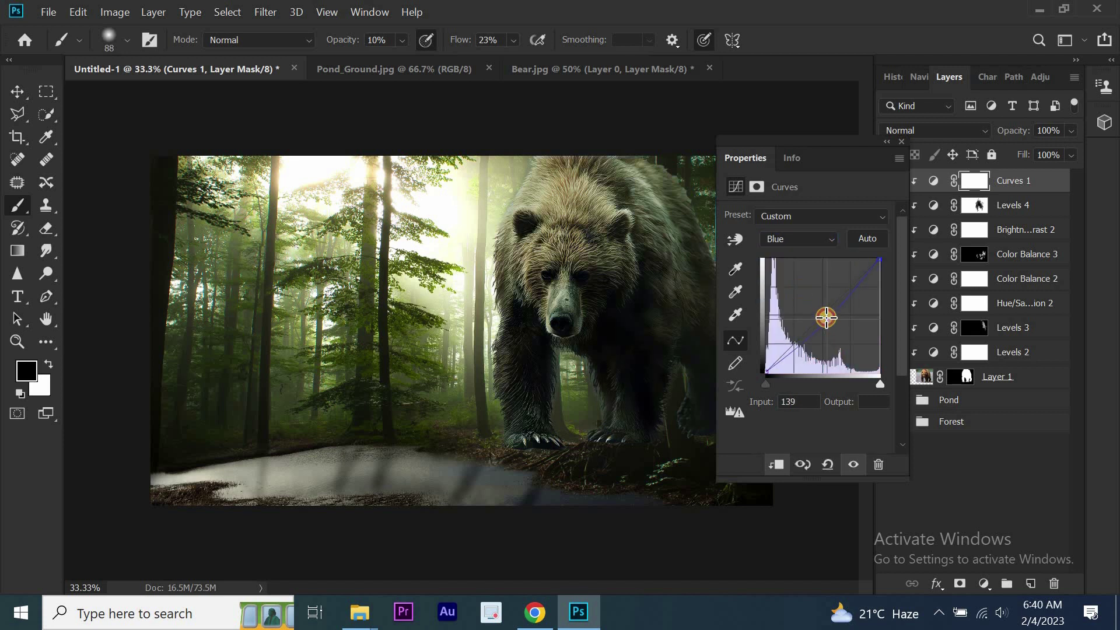
{"action": "left_click_drag", "start_coordinate": [826, 318], "coordinate": [829, 317]}
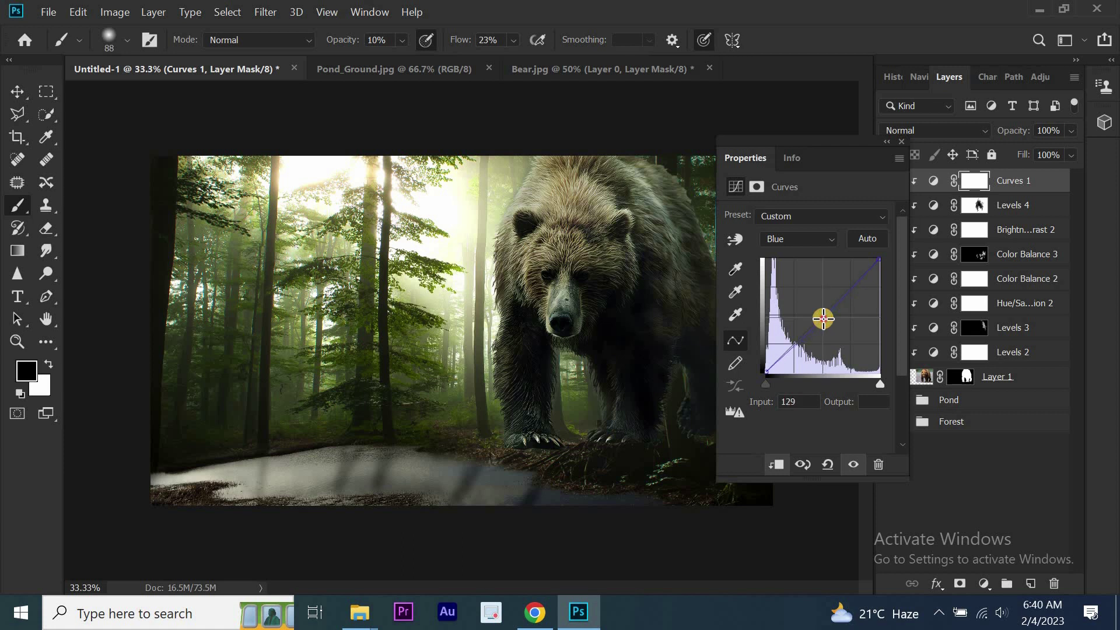
{"action": "left_click_drag", "start_coordinate": [825, 320], "coordinate": [830, 323]}
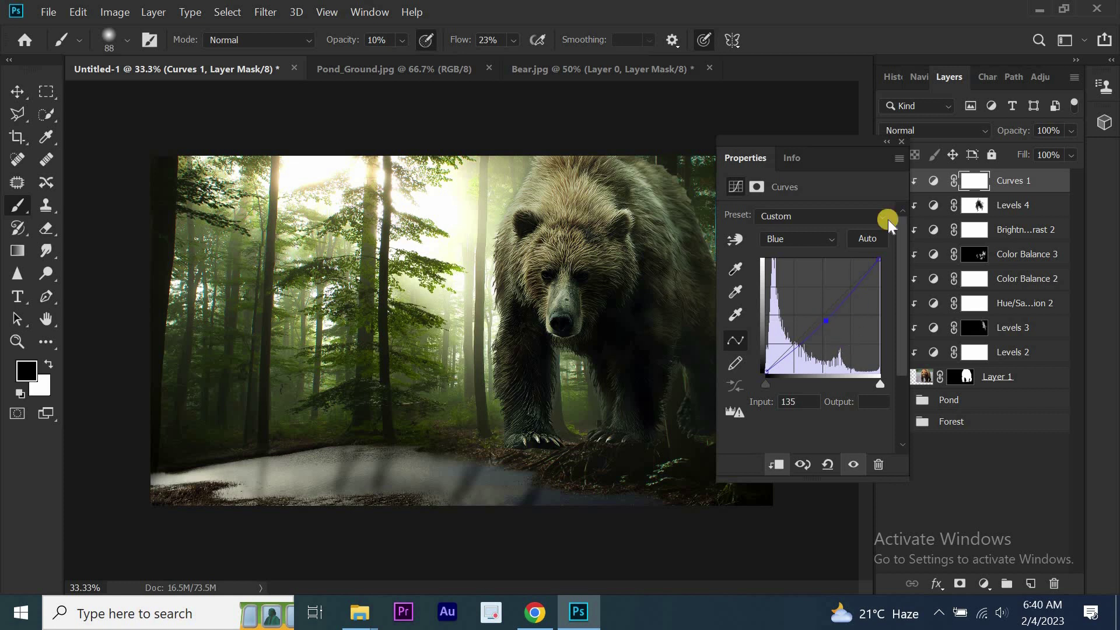
{"action": "left_click", "coordinate": [900, 143]}
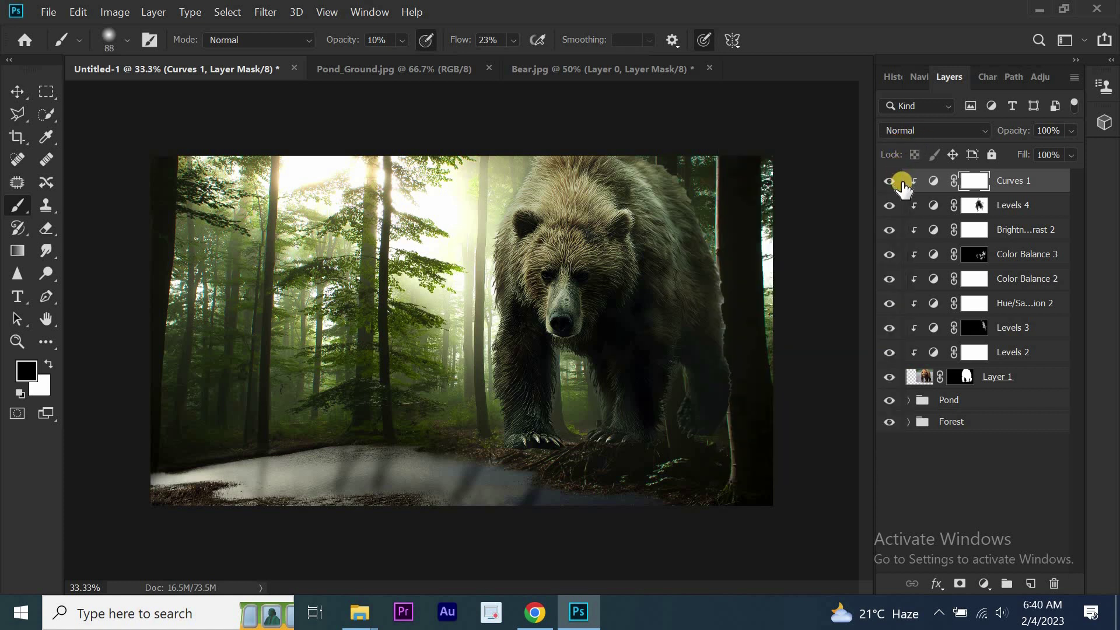
Add a clipped, colorized Hue/Saturation with hue 47 and saturation about 42
{"action": "left_click", "coordinate": [985, 583]}
{"action": "left_click", "coordinate": [1009, 418]}
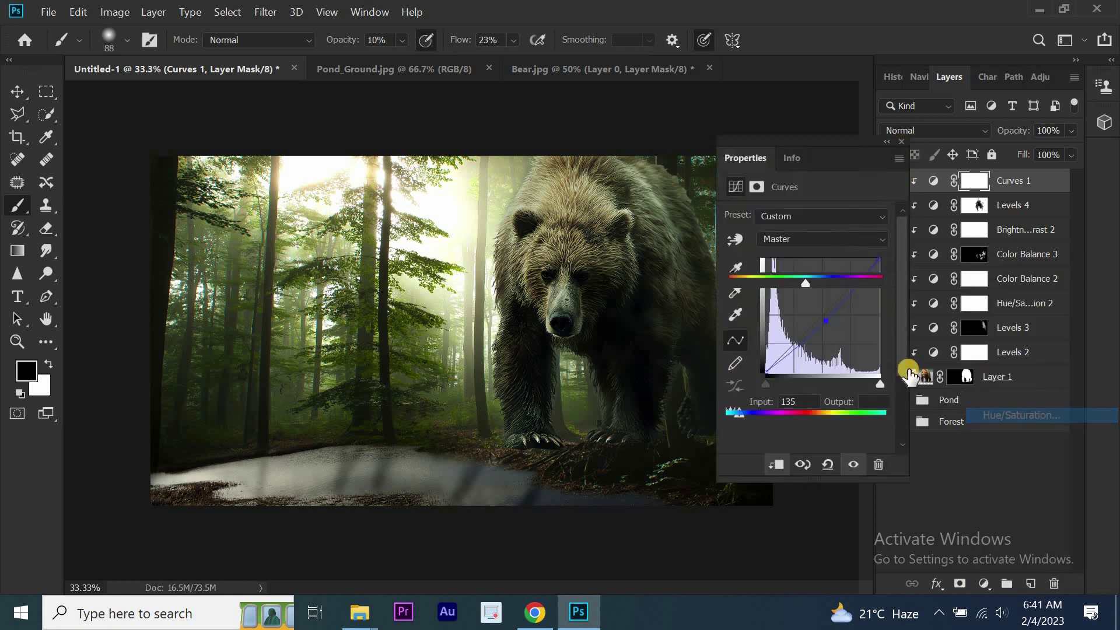
{"action": "left_click", "coordinate": [815, 374]}
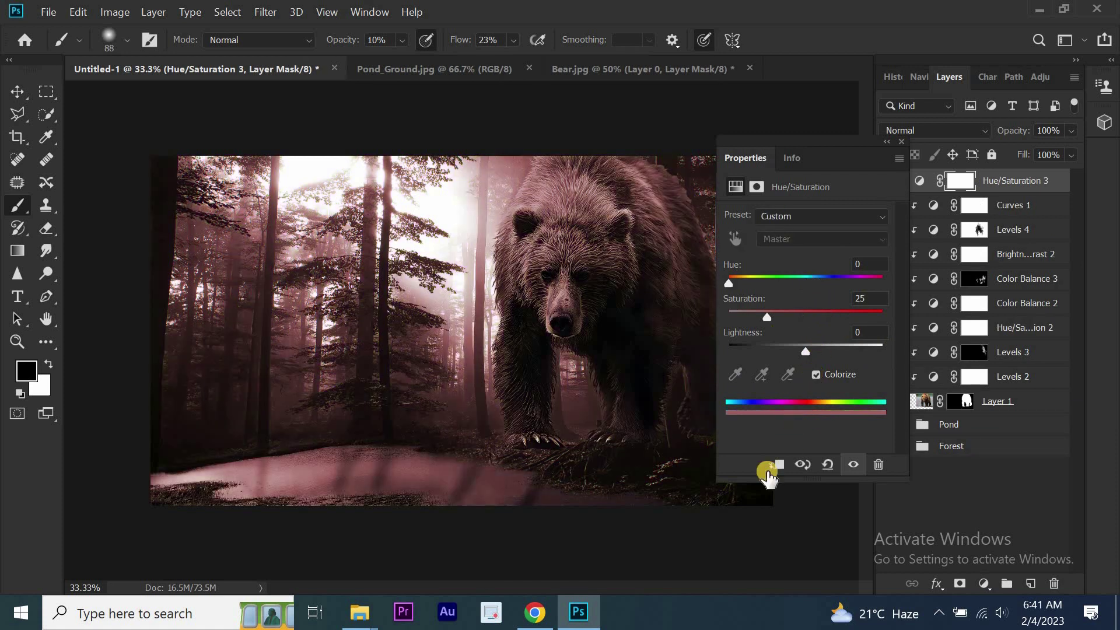
{"action": "left_click", "coordinate": [776, 464]}
{"action": "left_click_drag", "start_coordinate": [741, 286], "coordinate": [824, 321]}
{"action": "left_click_drag", "start_coordinate": [817, 319], "coordinate": [793, 317]}
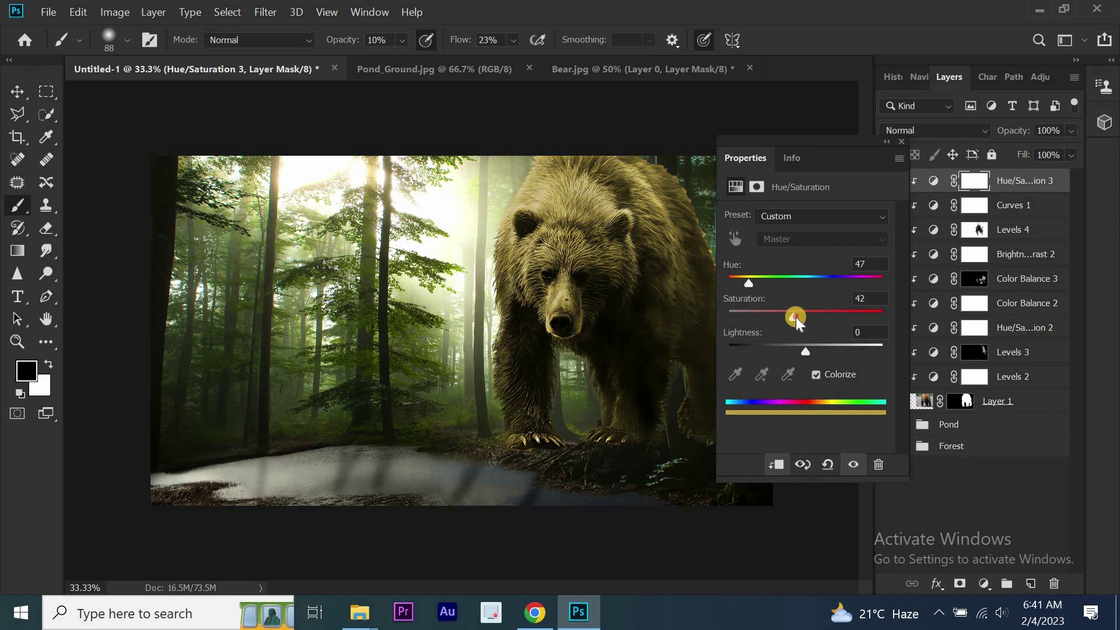
{"action": "left_click", "coordinate": [891, 144]}
Invert the Hue/Saturation 3 mask to hide the tint and prepare a white, low-flow brush
{"action": "left_click", "coordinate": [899, 145]}
{"action": "left_click_drag", "start_coordinate": [973, 182], "coordinate": [970, 187]}
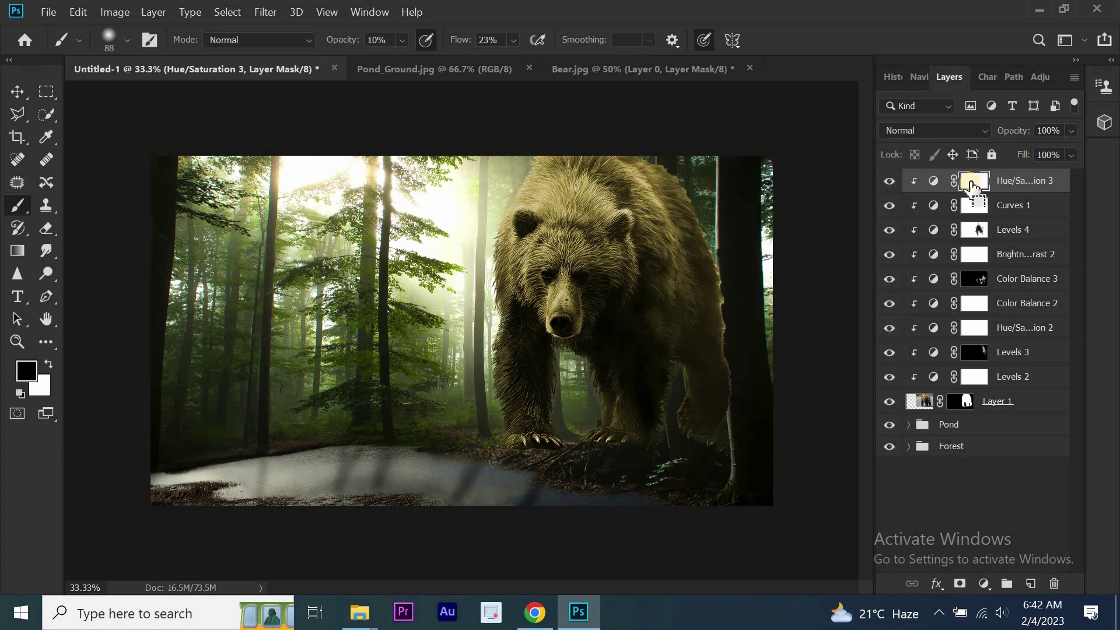
{"action": "key", "text": "ctrl+i"}
{"action": "key", "text": "x"}
{"action": "left_click_drag", "start_coordinate": [459, 40], "coordinate": [474, 66]}
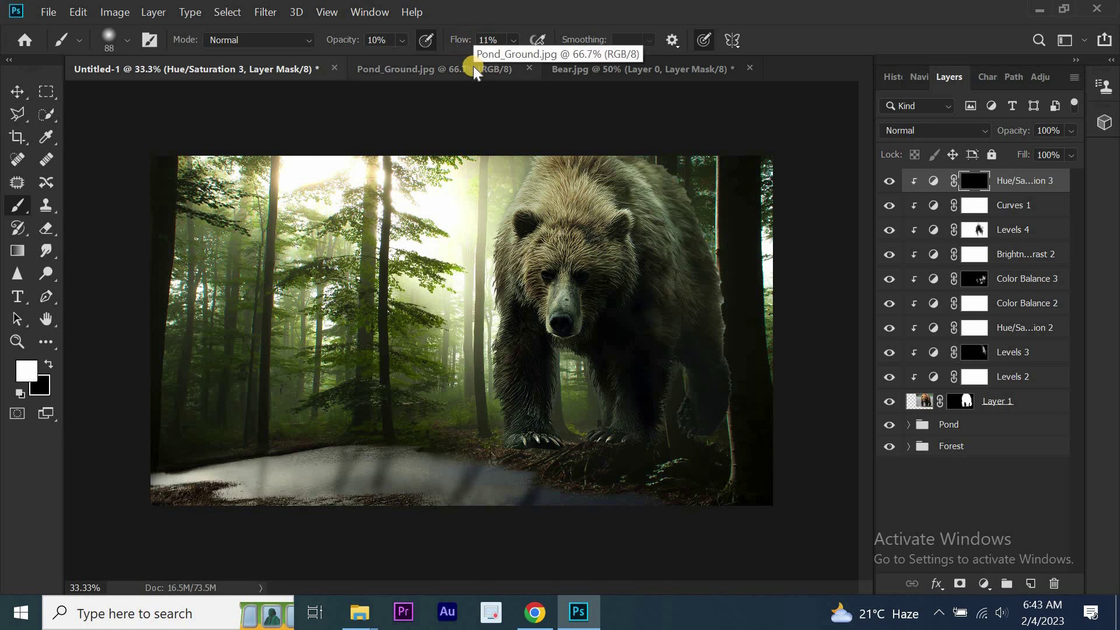
Brush the tint at 15% flow faintly onto the bear's face, head and legs
{"action": "left_click", "coordinate": [538, 295]}
{"action": "mouse_move", "coordinate": [537, 295]}
{"action": "left_mouse_down"}
{"action": "mouse_move", "coordinate": [520, 299]}
{"action": "mouse_move", "coordinate": [515, 267]}
{"action": "mouse_move", "coordinate": [537, 245]}
{"action": "mouse_move", "coordinate": [539, 316]}
{"action": "mouse_move", "coordinate": [507, 263]}
{"action": "mouse_move", "coordinate": [491, 270]}
{"action": "mouse_move", "coordinate": [497, 383]}
{"action": "mouse_move", "coordinate": [507, 394]}
{"action": "mouse_move", "coordinate": [530, 375]}
{"action": "mouse_move", "coordinate": [542, 400]}
{"action": "mouse_move", "coordinate": [560, 385]}
{"action": "mouse_move", "coordinate": [570, 335]}
{"action": "mouse_move", "coordinate": [594, 375]}
{"action": "mouse_move", "coordinate": [542, 315]}
{"action": "mouse_move", "coordinate": [512, 242]}
{"action": "mouse_move", "coordinate": [493, 323]}
{"action": "mouse_move", "coordinate": [493, 265]}
{"action": "left_mouse_up"}
{"action": "mouse_move", "coordinate": [443, 294]}
{"action": "left_mouse_down"}
{"action": "mouse_move", "coordinate": [438, 261]}
{"action": "mouse_move", "coordinate": [505, 408]}
{"action": "mouse_move", "coordinate": [545, 440]}
{"action": "mouse_move", "coordinate": [547, 409]}
{"action": "mouse_move", "coordinate": [616, 372]}
{"action": "mouse_move", "coordinate": [577, 355]}
{"action": "mouse_move", "coordinate": [555, 320]}
{"action": "mouse_move", "coordinate": [570, 187]}
{"action": "mouse_move", "coordinate": [537, 172]}
{"action": "mouse_move", "coordinate": [525, 281]}
{"action": "mouse_move", "coordinate": [551, 203]}
{"action": "mouse_move", "coordinate": [553, 269]}
{"action": "mouse_move", "coordinate": [530, 216]}
{"action": "mouse_move", "coordinate": [561, 236]}
{"action": "mouse_move", "coordinate": [507, 274]}
{"action": "mouse_move", "coordinate": [529, 249]}
{"action": "mouse_move", "coordinate": [510, 328]}
{"action": "mouse_move", "coordinate": [547, 306]}
{"action": "mouse_move", "coordinate": [557, 132]}
{"action": "mouse_move", "coordinate": [582, 247]}
{"action": "mouse_move", "coordinate": [525, 370]}
{"action": "mouse_move", "coordinate": [509, 379]}
{"action": "mouse_move", "coordinate": [609, 408]}
{"action": "mouse_move", "coordinate": [565, 406]}
{"action": "mouse_move", "coordinate": [546, 173]}
{"action": "mouse_move", "coordinate": [482, 362]}
{"action": "mouse_move", "coordinate": [517, 371]}
{"action": "mouse_move", "coordinate": [552, 423]}
{"action": "mouse_move", "coordinate": [557, 288]}
{"action": "mouse_move", "coordinate": [520, 303]}
{"action": "mouse_move", "coordinate": [507, 227]}
{"action": "left_mouse_up"}
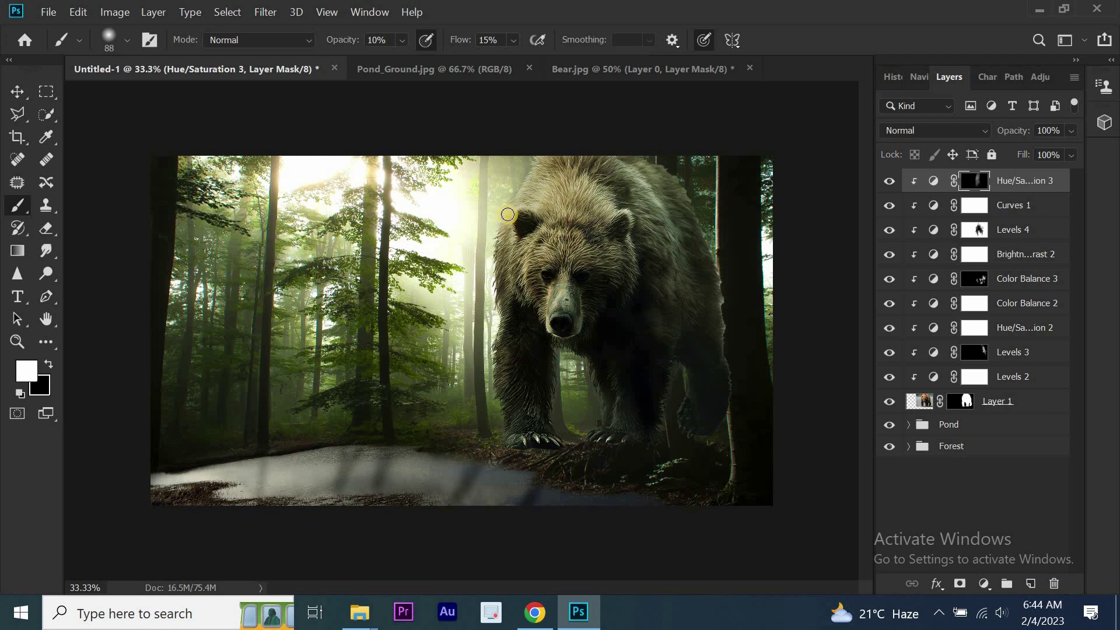
Switch to the Move tool (V)
{"action": "left_click", "coordinate": [17, 91]}
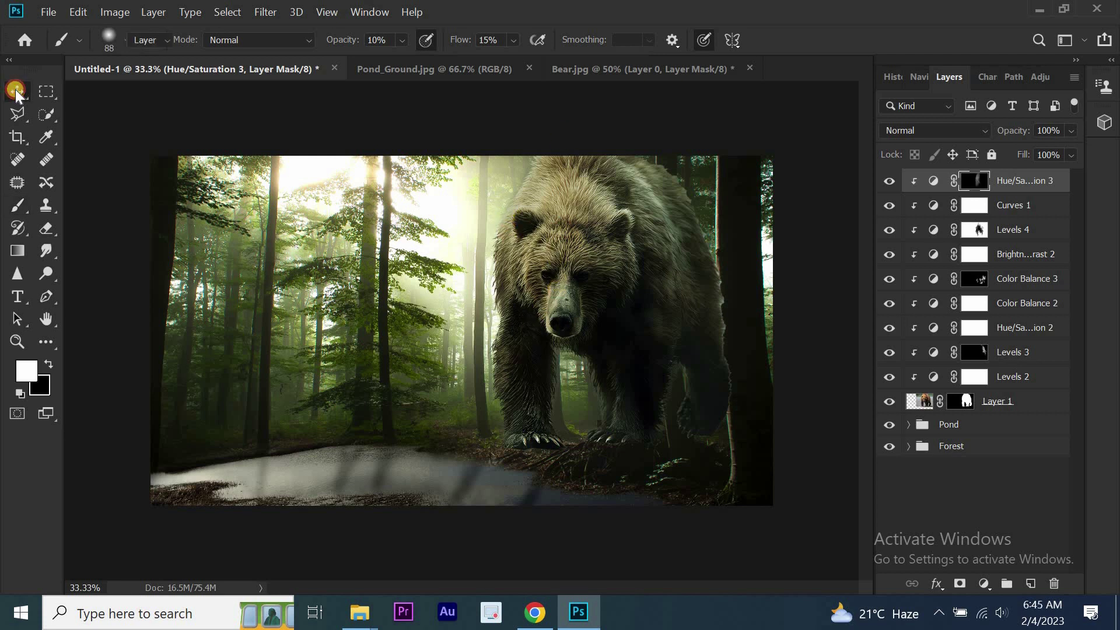
Add a new empty layer on top named Eye-Glow
{"action": "left_click", "coordinate": [1037, 583]}
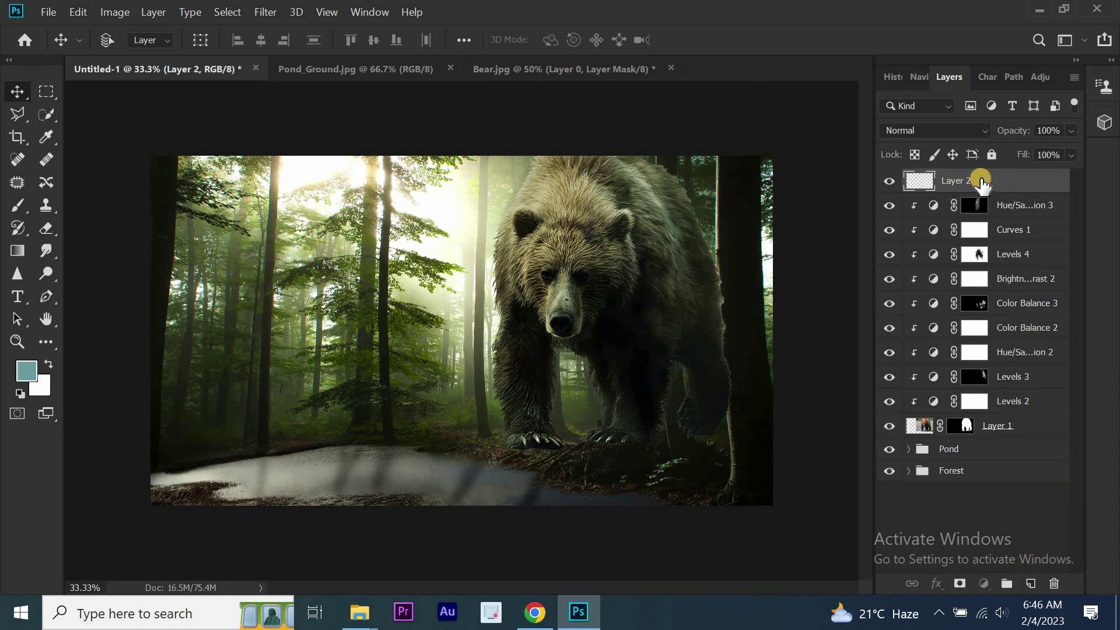
{"action": "double_click", "coordinate": [954, 181]}
{"action": "type", "text": "Eye-Glow"}
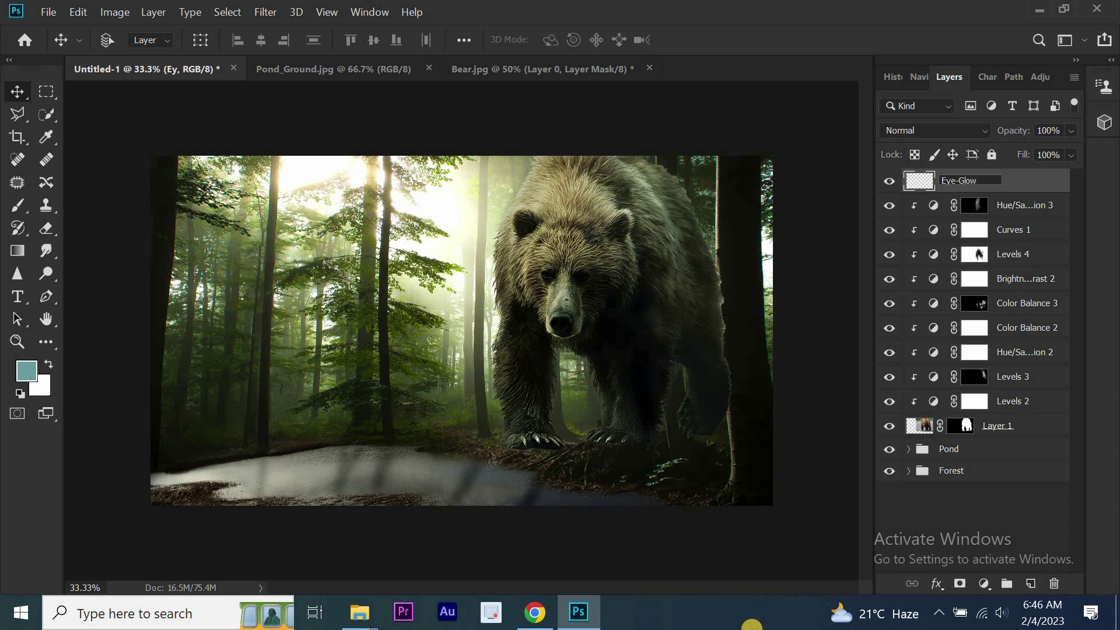
{"action": "key", "text": "Return"}
{"action": "scroll", "coordinate": [557, 303], "scroll_direction": "up", "scroll_amount": 5}
Set the foreground colour to yellow #fdb900
{"action": "left_click", "coordinate": [16, 204]}
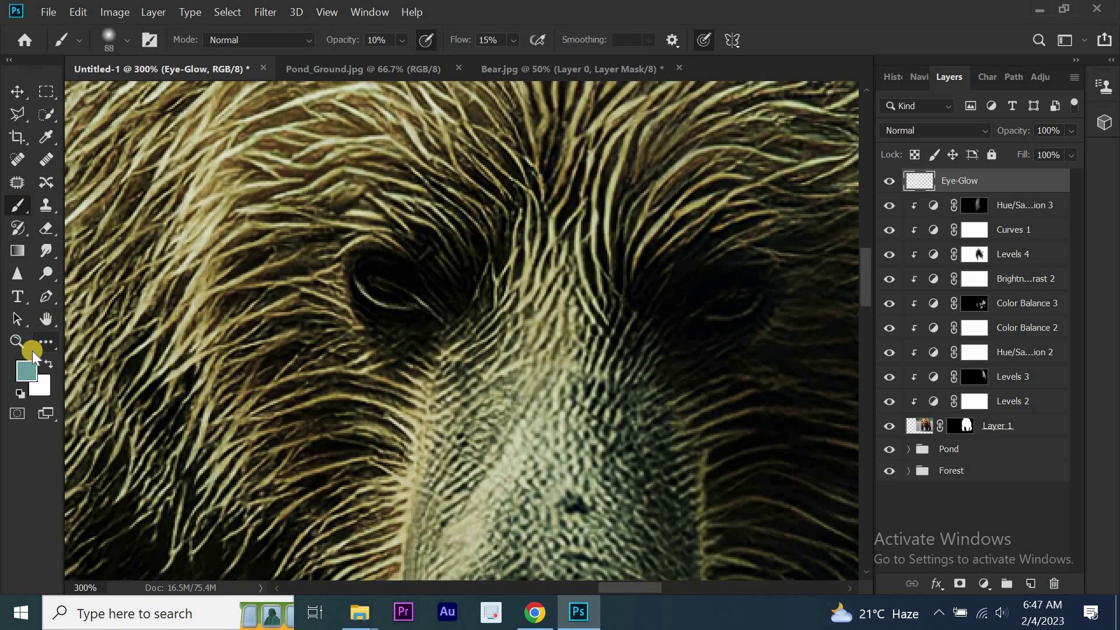
{"action": "left_click", "coordinate": [31, 369]}
{"action": "left_click", "coordinate": [895, 263]}
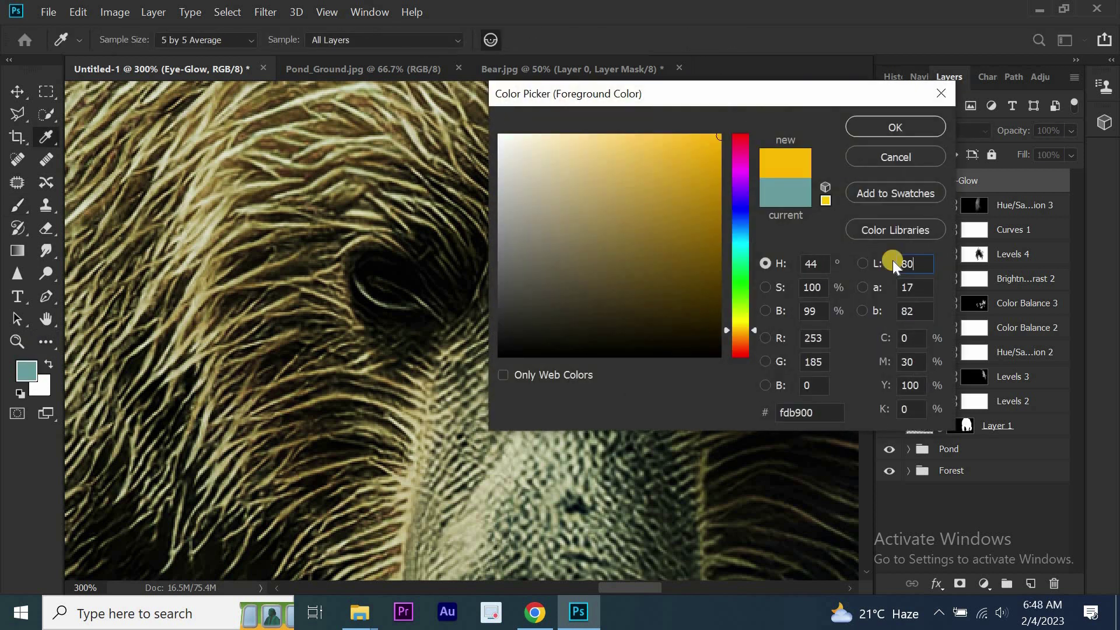
{"action": "left_click", "coordinate": [905, 121]}
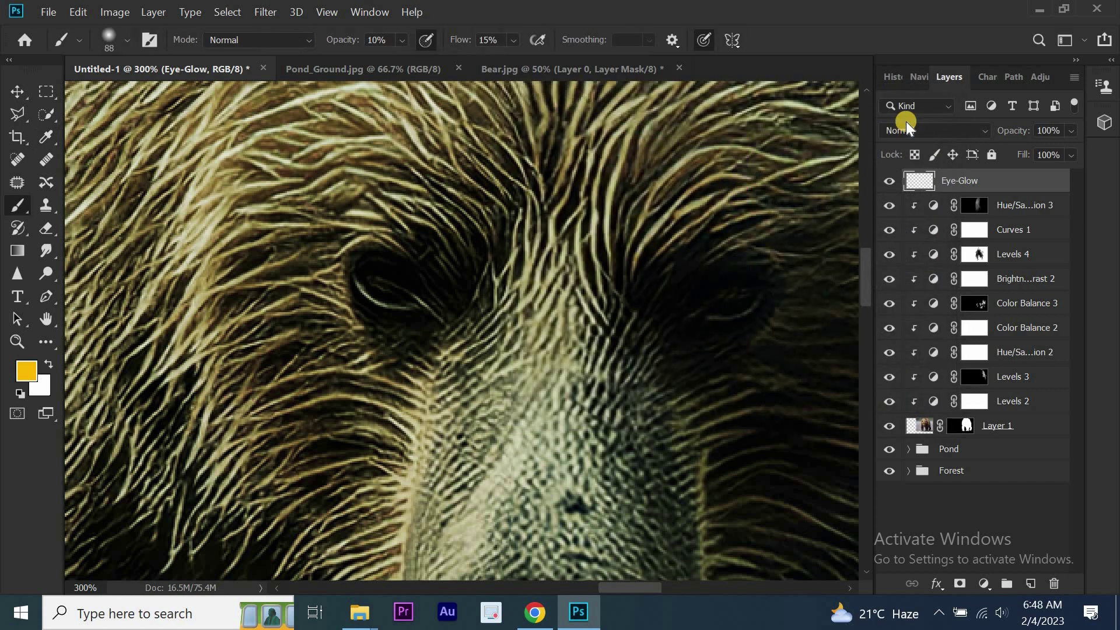
Trace both bear eyes with the Pen tool and convert the paths to a selection
{"action": "left_click", "coordinate": [50, 300]}
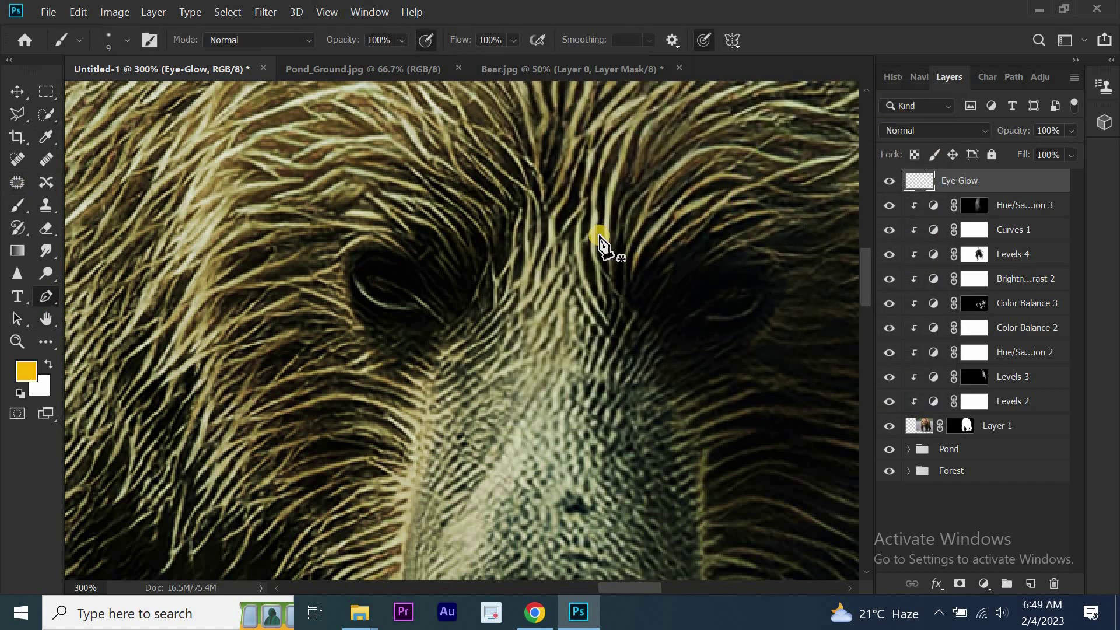
{"action": "mouse_move", "coordinate": [416, 309]}
{"action": "left_mouse_down"}
{"action": "mouse_move", "coordinate": [382, 309]}
{"action": "mouse_move", "coordinate": [361, 262]}
{"action": "mouse_move", "coordinate": [428, 309]}
{"action": "left_mouse_up"}
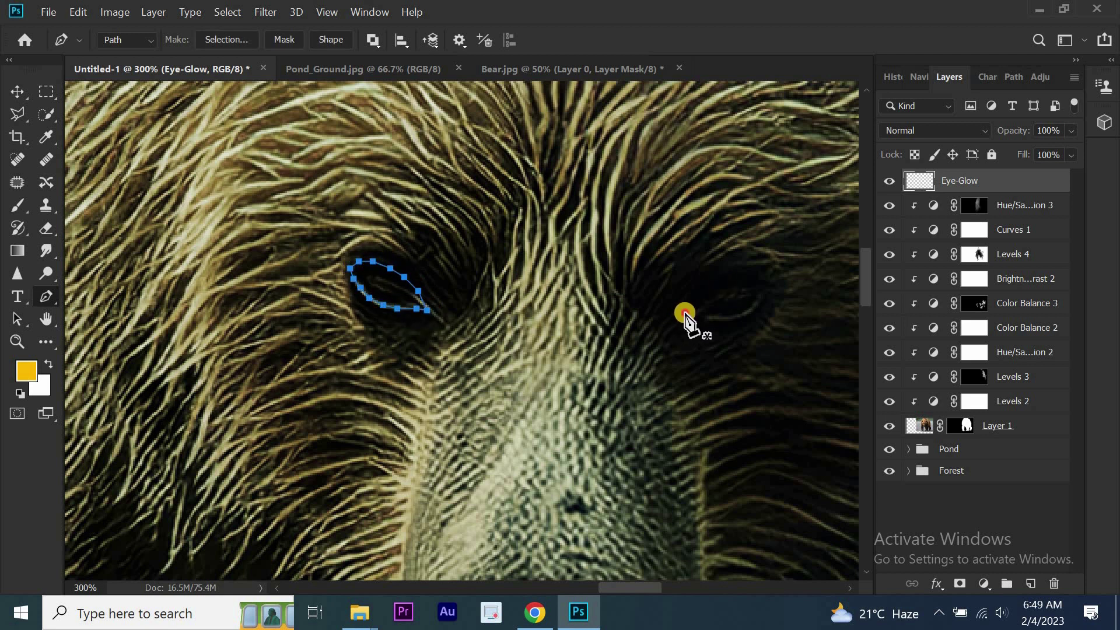
{"action": "mouse_move", "coordinate": [685, 313]}
{"action": "left_mouse_down"}
{"action": "mouse_move", "coordinate": [741, 318]}
{"action": "mouse_move", "coordinate": [686, 315]}
{"action": "left_mouse_up"}
{"action": "key", "text": "Return"}
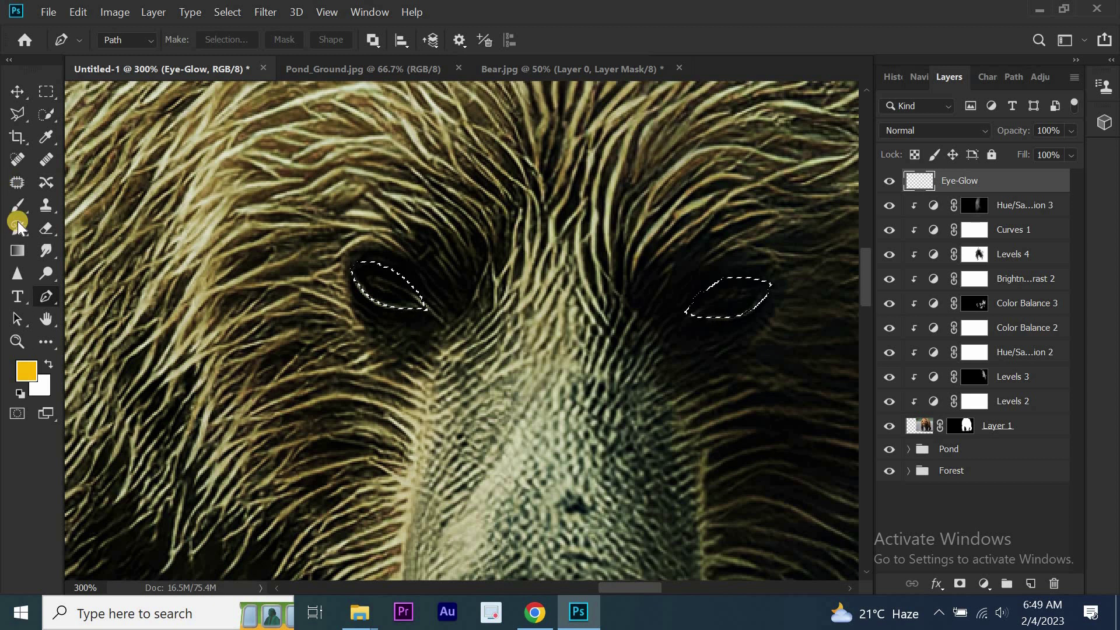
{"action": "left_click", "coordinate": [18, 206]}
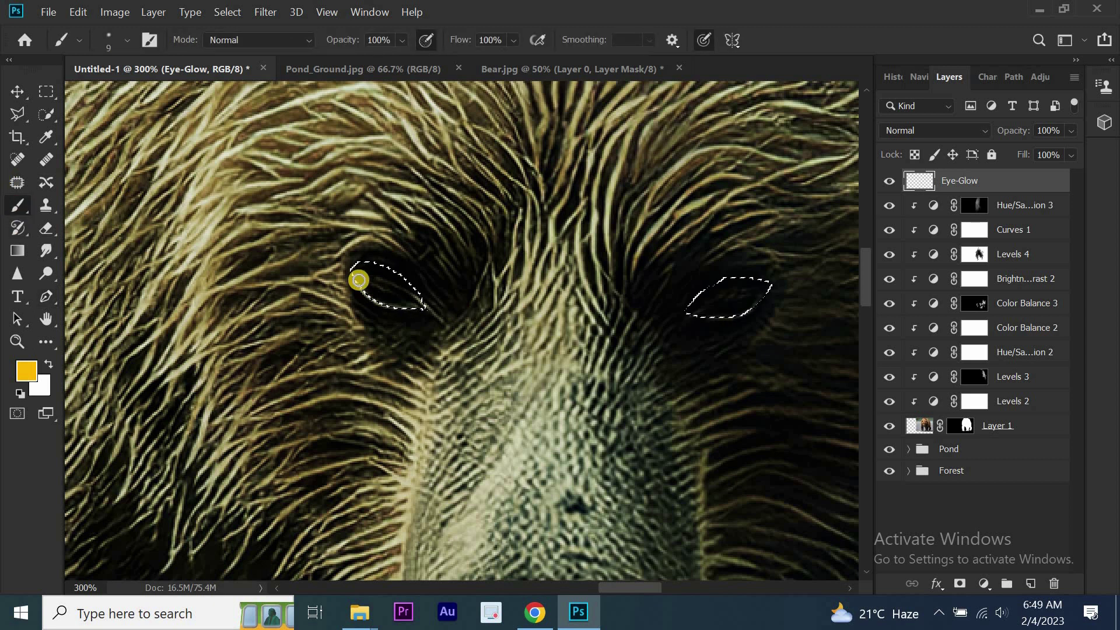
Paint both eye selections solid yellow with a size-35 brush, then deselect with Ctrl+D
{"action": "key", "text": "bracketright"}
{"action": "key", "text": "bracketright"}
{"action": "left_click_drag", "start_coordinate": [357, 282], "coordinate": [417, 295]}
{"action": "left_click_drag", "start_coordinate": [735, 299], "coordinate": [775, 283]}
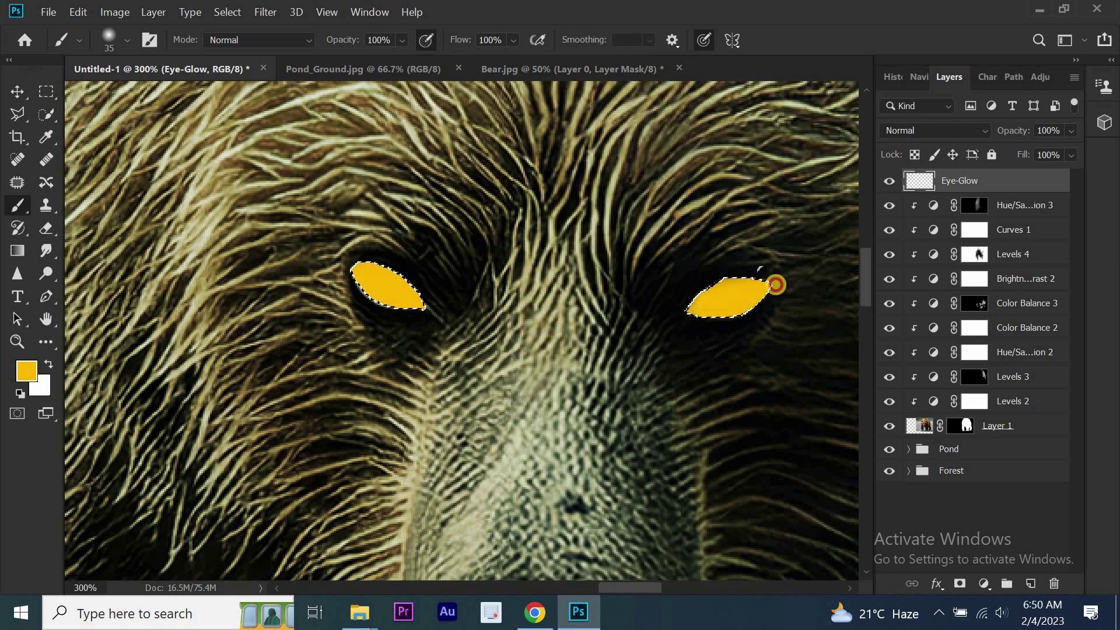
{"action": "left_click", "coordinate": [13, 87]}
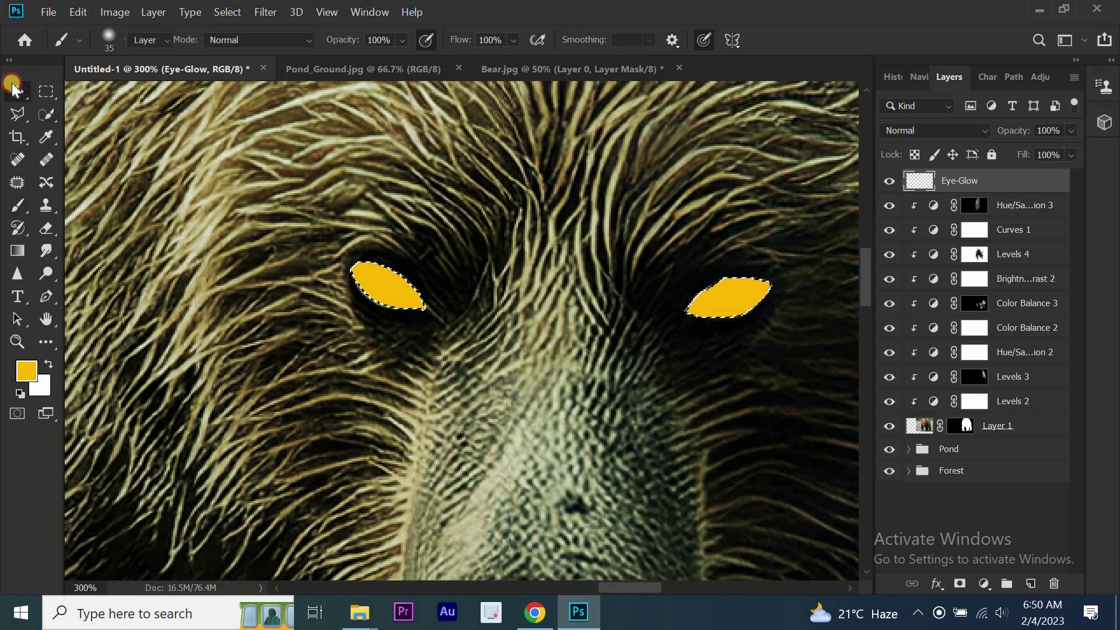
{"action": "key", "text": "ctrl+d"}
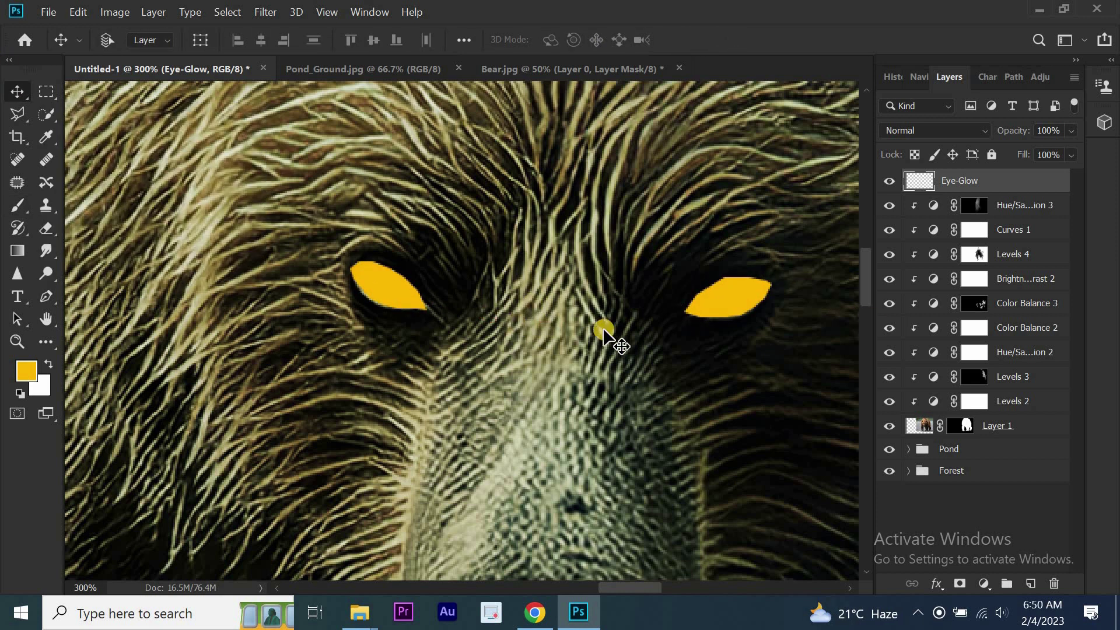
Set Eye-Glow to Color Dodge, duplicate it as Eye-Glow 2, and set the copy's Fill to 80%
{"action": "left_click", "coordinate": [979, 130]}
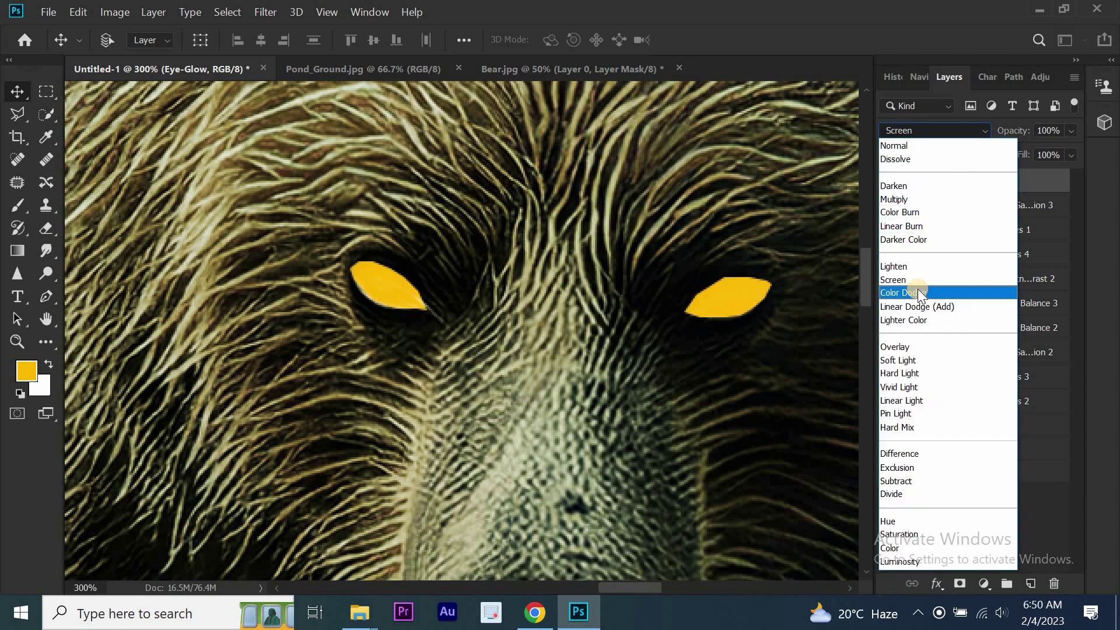
{"action": "left_click", "coordinate": [918, 292]}
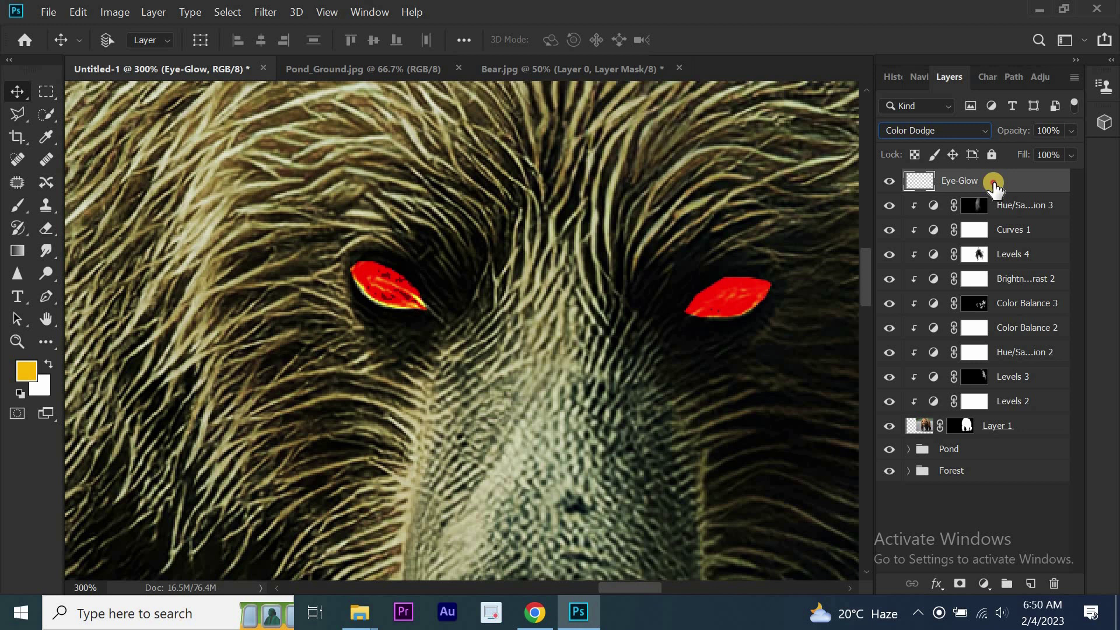
{"action": "right_click", "coordinate": [993, 185]}
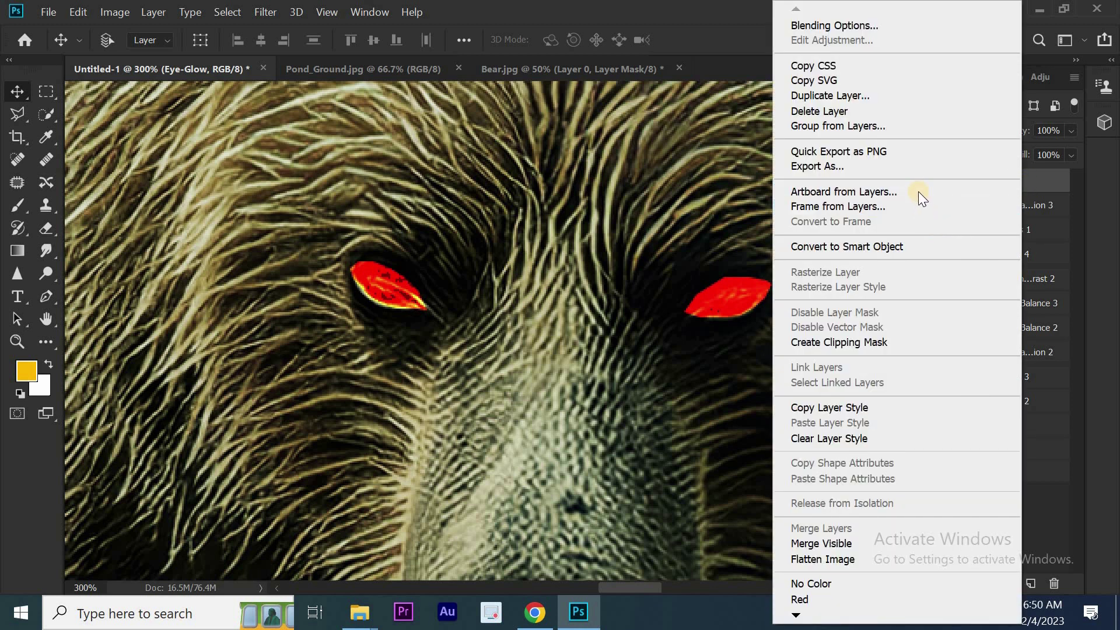
{"action": "left_click", "coordinate": [918, 93]}
{"action": "left_click_drag", "start_coordinate": [557, 168], "coordinate": [486, 174]}
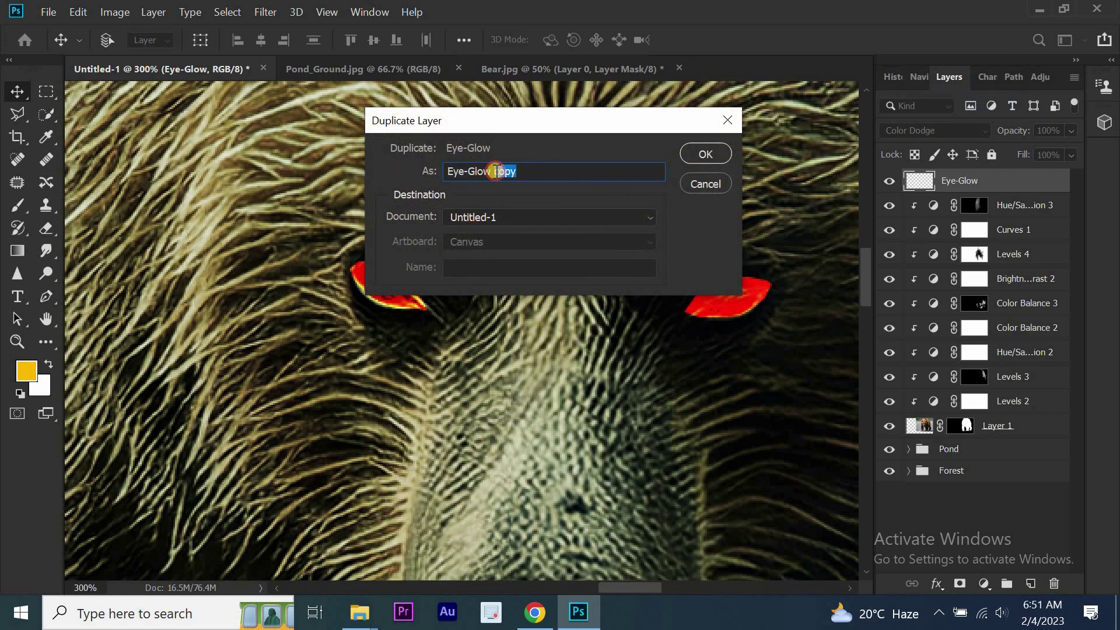
{"action": "type", "text": "2"}
{"action": "left_click", "coordinate": [712, 151]}
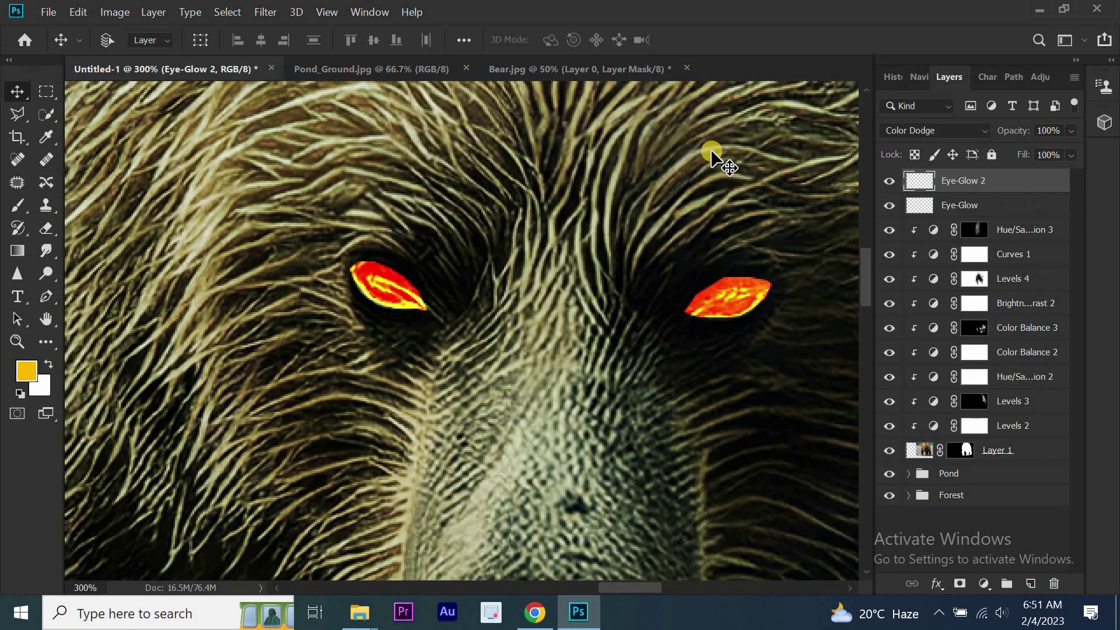
{"action": "left_click_drag", "start_coordinate": [1027, 160], "coordinate": [1000, 155]}
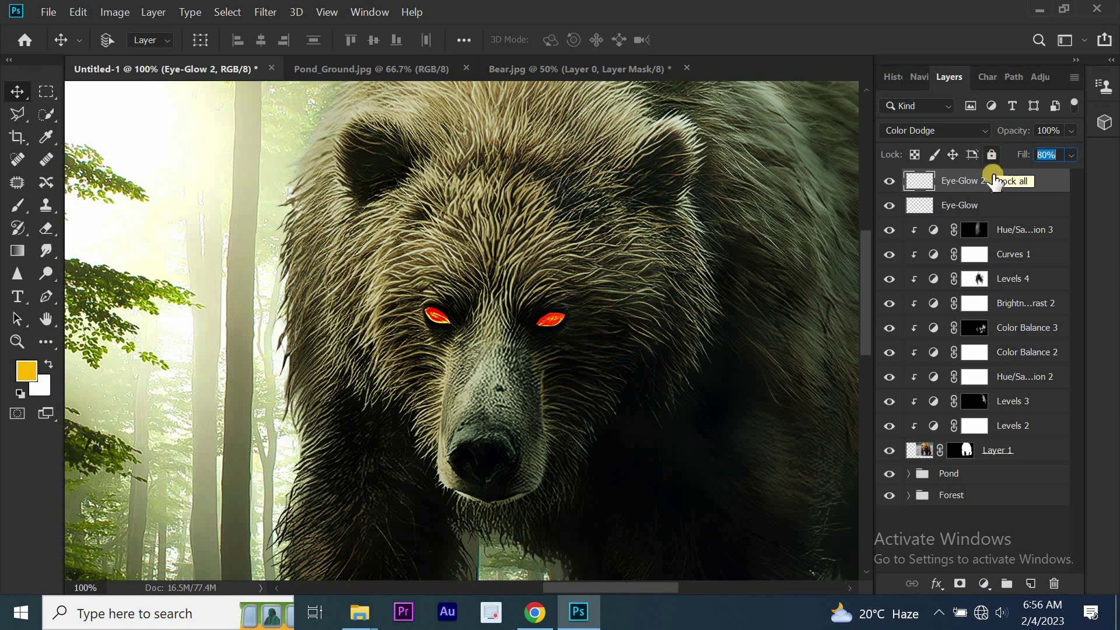
Add a new empty layer on top named More-Glow
{"action": "left_click", "coordinate": [1031, 583]}
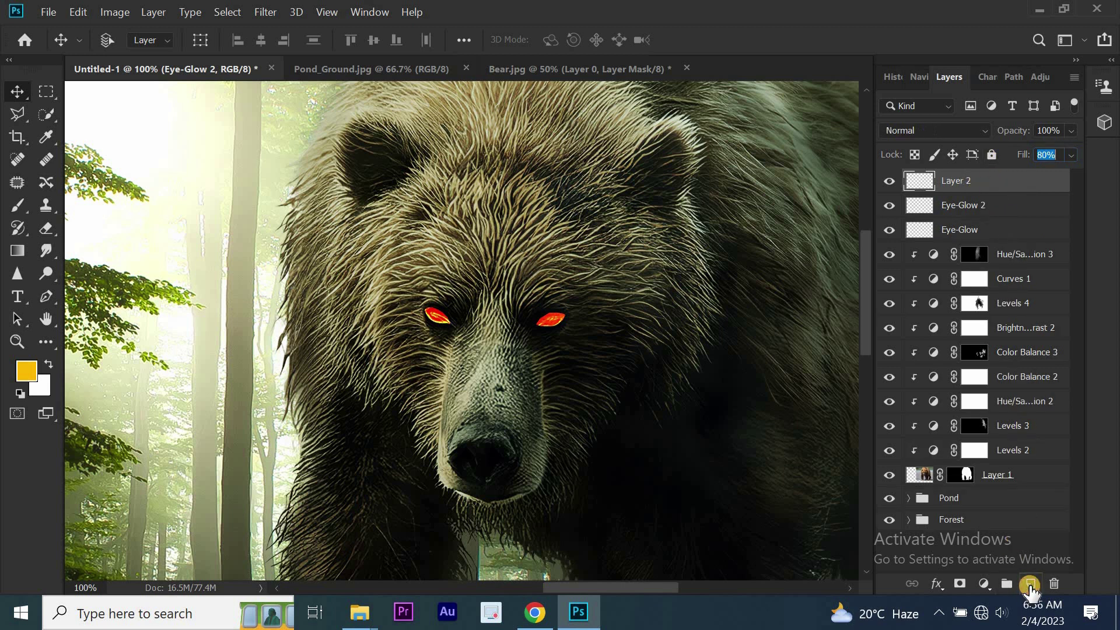
{"action": "double_click", "coordinate": [973, 180]}
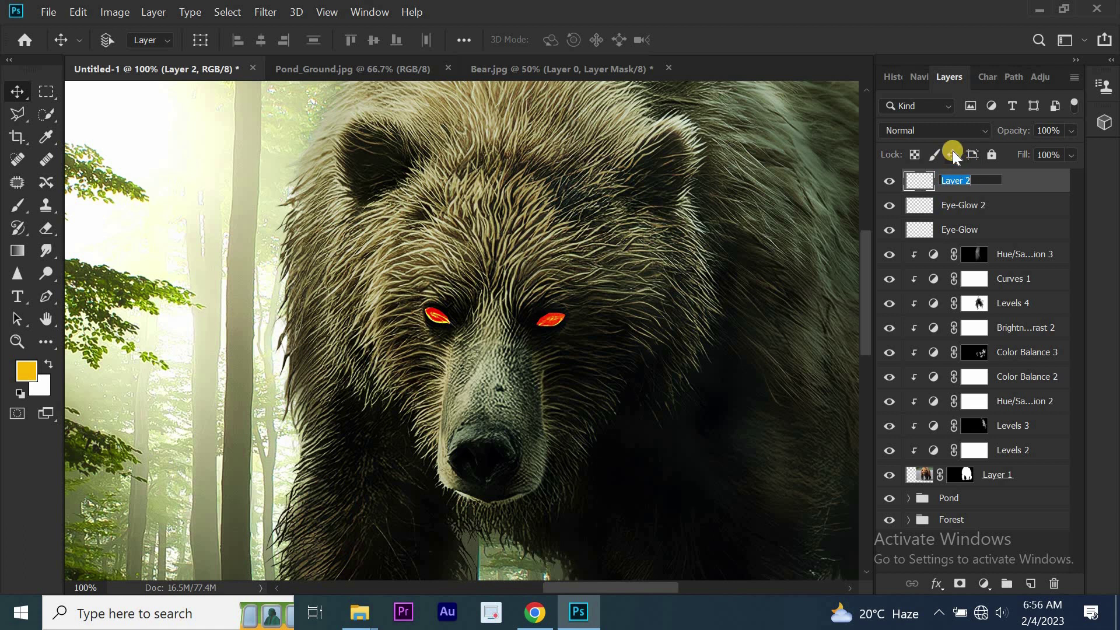
{"action": "type", "text": "More-G"}
{"action": "type", "text": "low"}
{"action": "key", "text": "Return"}
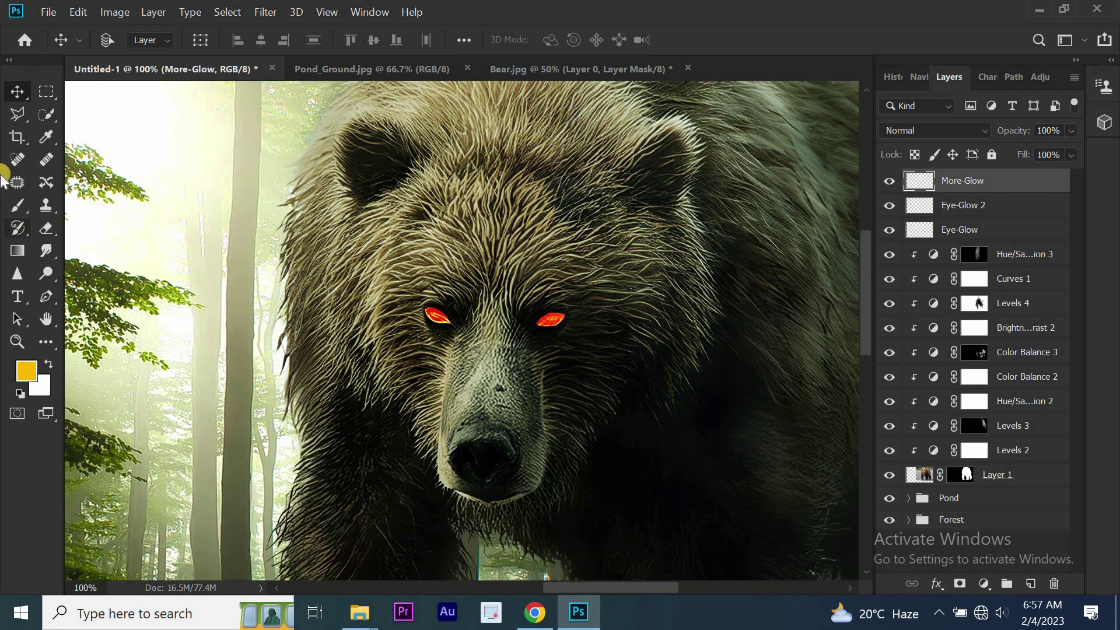
Dab soft yellow glow over both eyes and set the layer's Fill to 79%
{"action": "left_click", "coordinate": [14, 209]}
{"action": "left_click", "coordinate": [432, 317]}
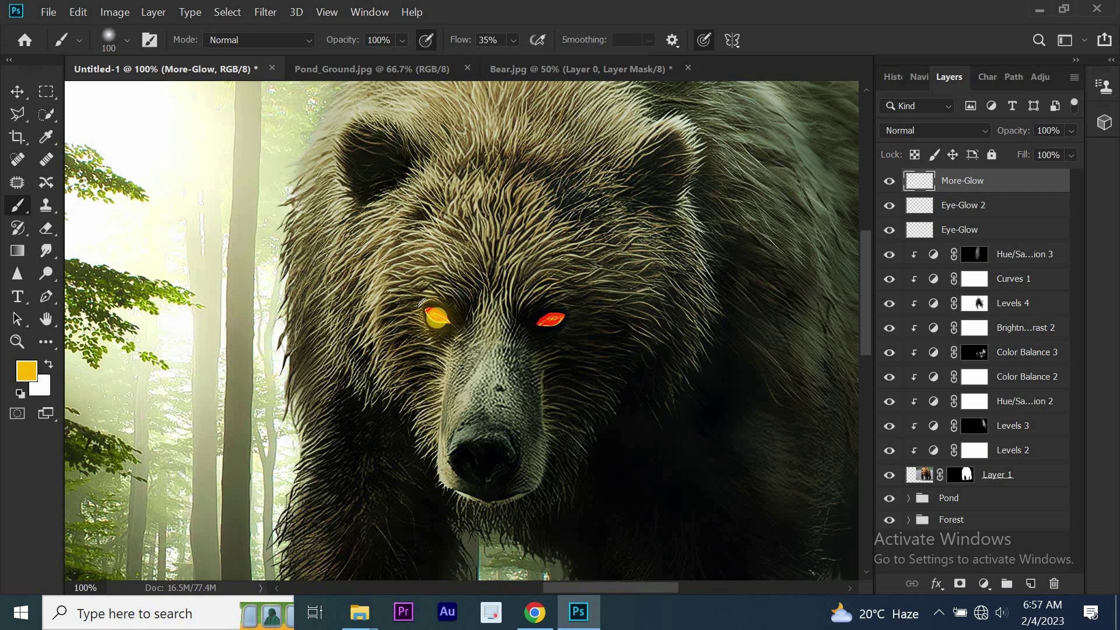
{"action": "left_click", "coordinate": [545, 319]}
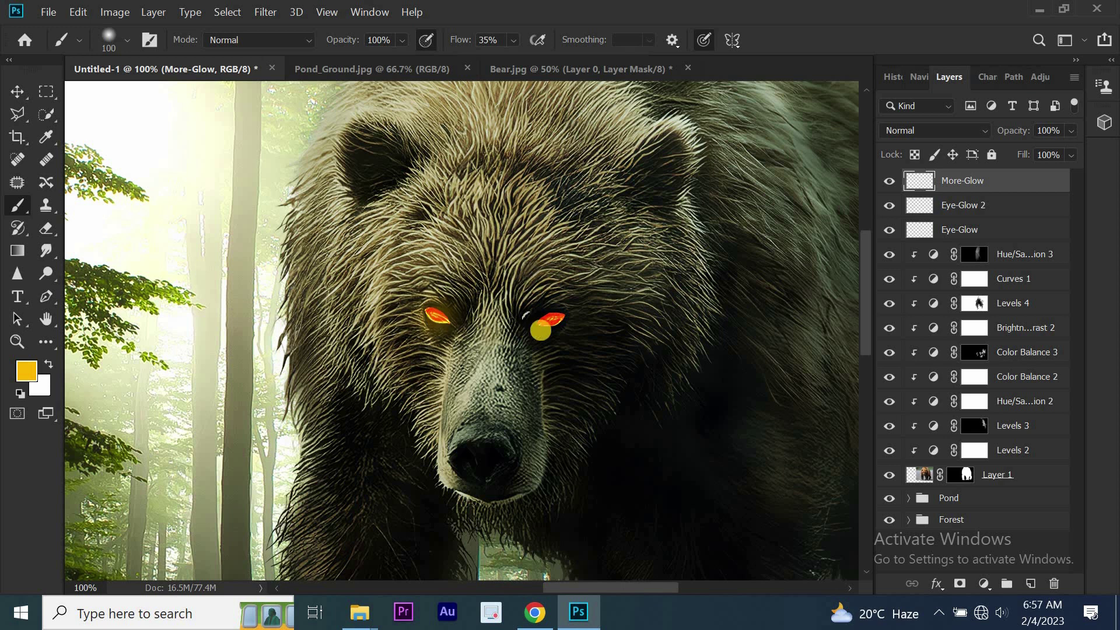
{"action": "left_click", "coordinate": [434, 317]}
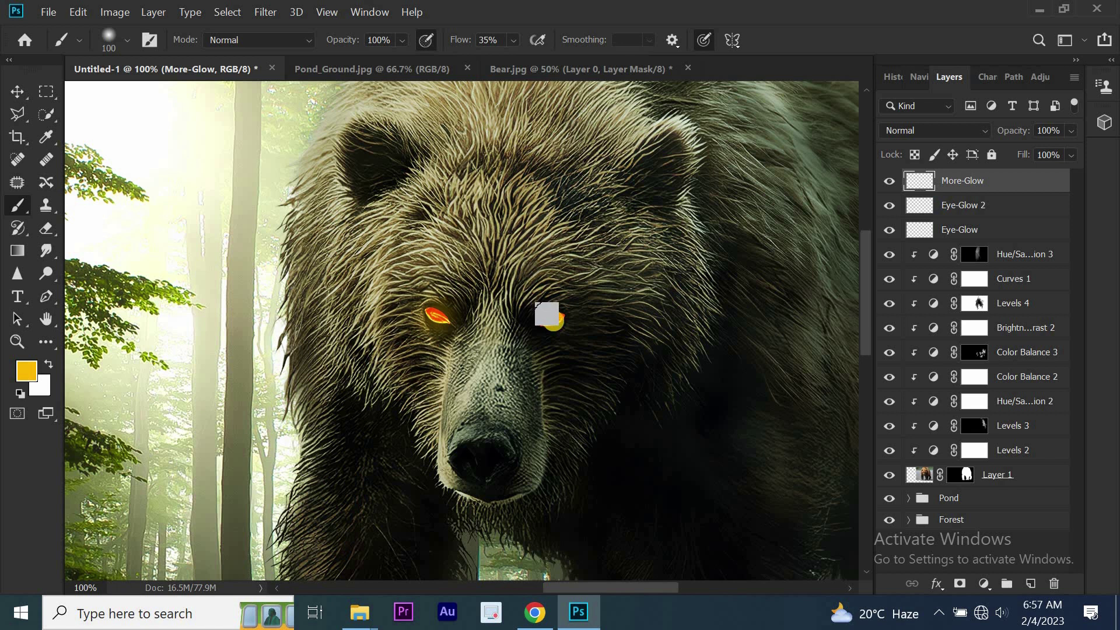
{"action": "left_click", "coordinate": [550, 319]}
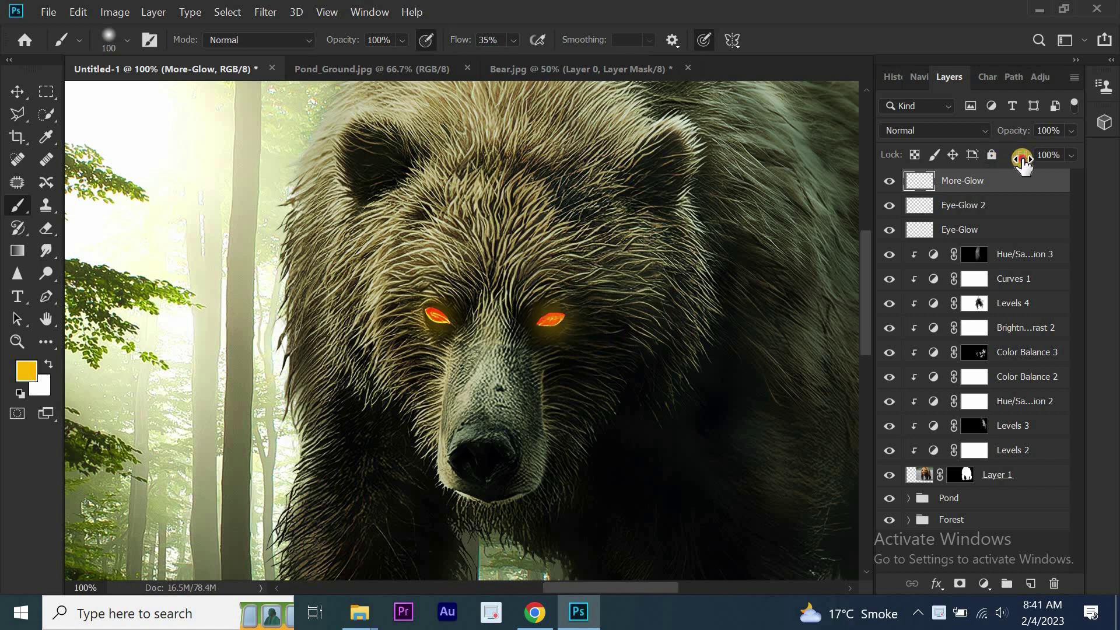
{"action": "left_click_drag", "start_coordinate": [1019, 167], "coordinate": [1006, 167]}
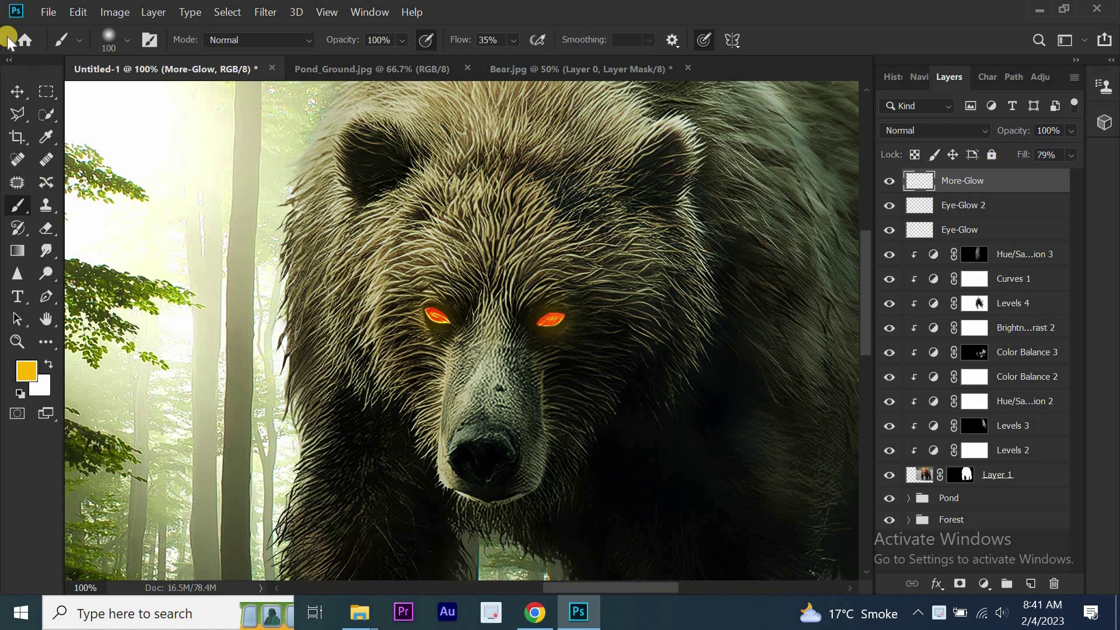
Paint a dark scar slash down the bear's muzzle with a slightly smaller brush
{"action": "left_click", "coordinate": [19, 101]}
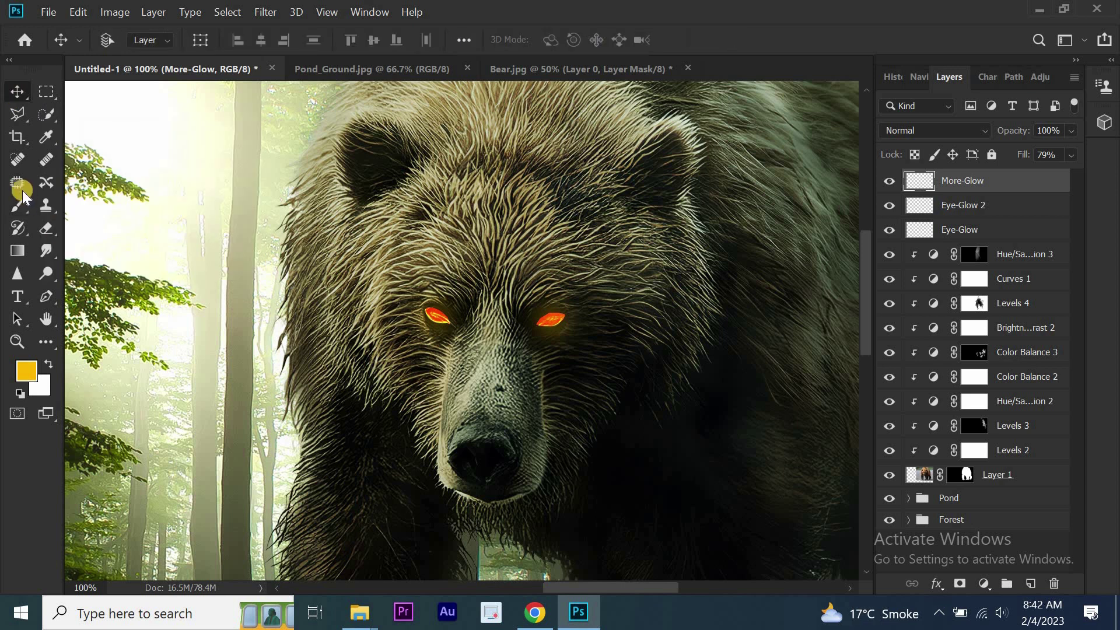
{"action": "left_click", "coordinate": [18, 213]}
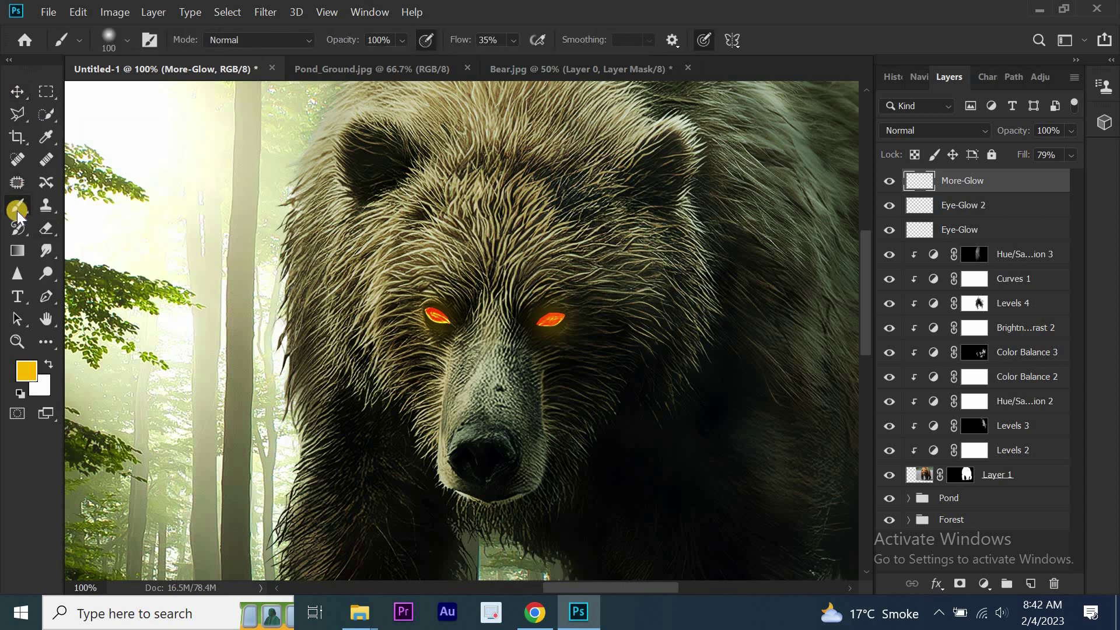
{"action": "left_click", "coordinate": [130, 44]}
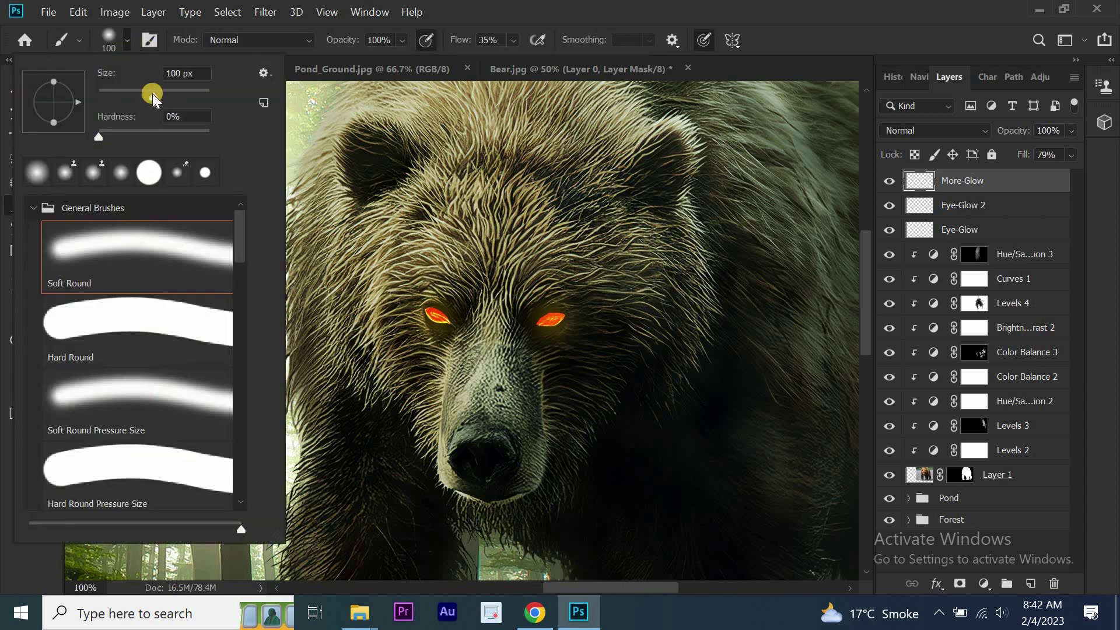
{"action": "left_click_drag", "start_coordinate": [153, 94], "coordinate": [101, 91]}
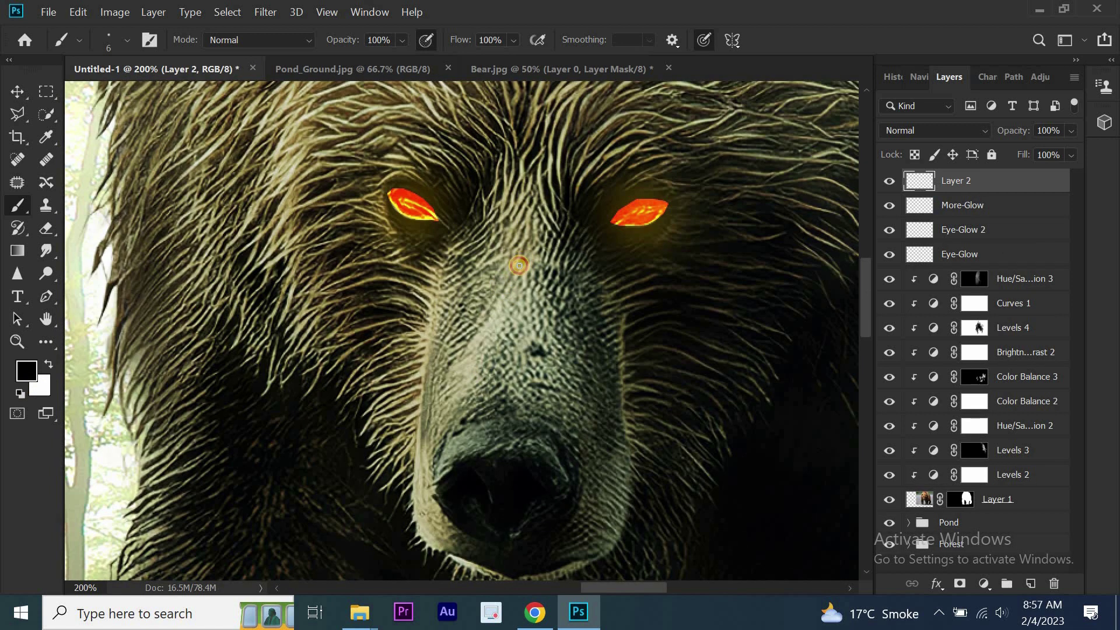
{"action": "left_click_drag", "start_coordinate": [523, 260], "coordinate": [443, 397]}
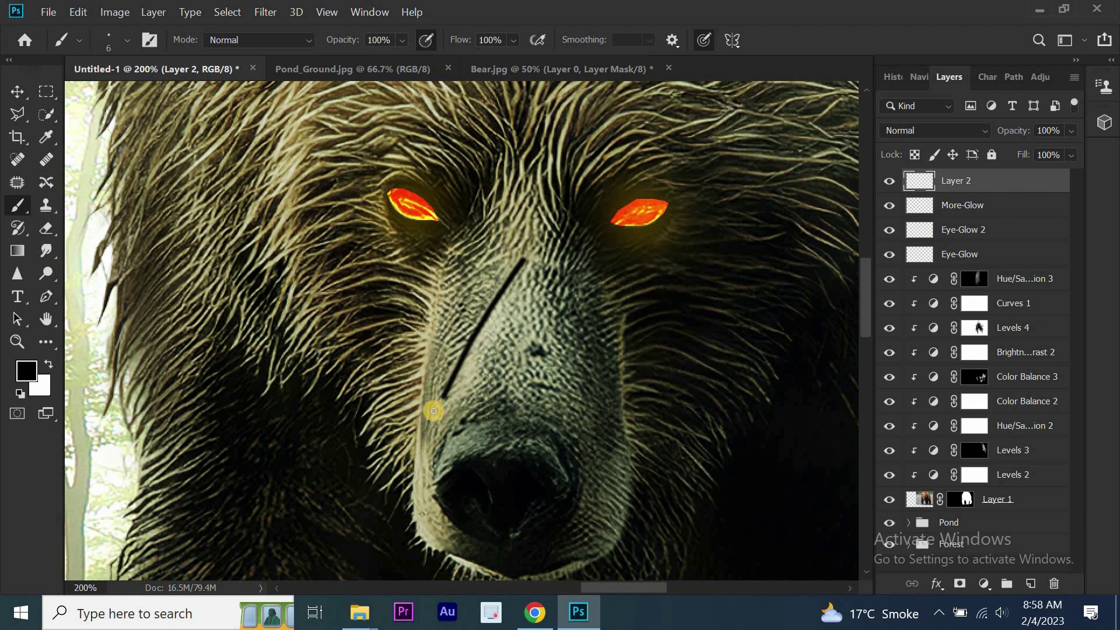
{"action": "left_click_drag", "start_coordinate": [442, 402], "coordinate": [430, 415]}
{"action": "mouse_move", "coordinate": [512, 263]}
{"action": "left_mouse_down"}
{"action": "mouse_move", "coordinate": [433, 407]}
{"action": "mouse_move", "coordinate": [500, 285]}
{"action": "mouse_move", "coordinate": [465, 336]}
{"action": "left_mouse_up"}
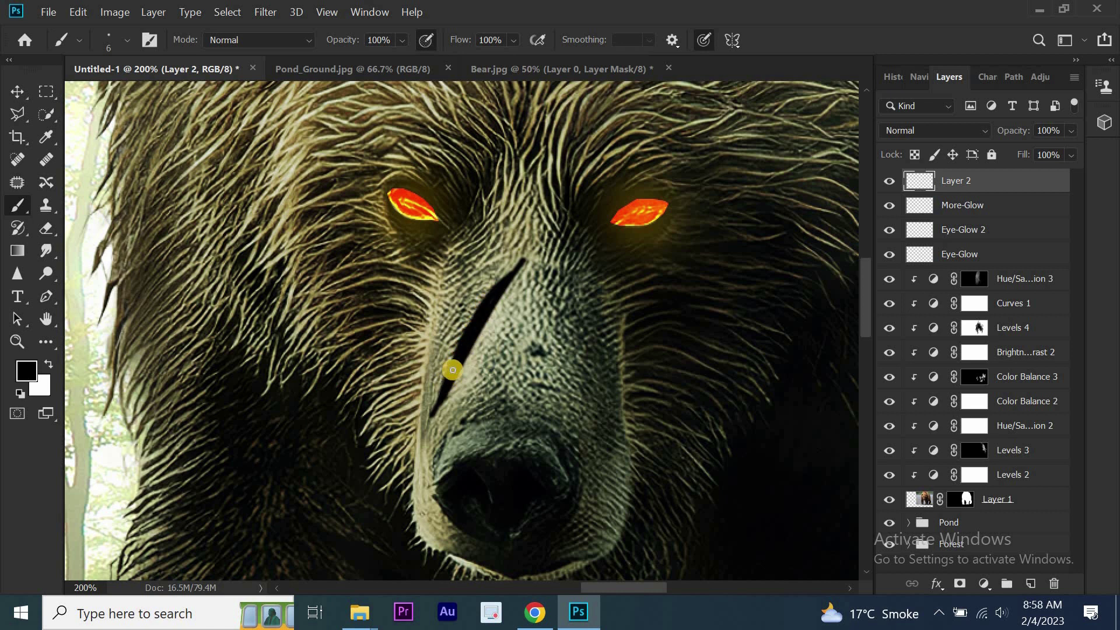
Erase to trim the top tip, left edge and bottom tip of the nose slash
{"action": "key", "text": "e"}
{"action": "mouse_move", "coordinate": [512, 250]}
{"action": "left_mouse_down"}
{"action": "mouse_move", "coordinate": [425, 402]}
{"action": "mouse_move", "coordinate": [447, 399]}
{"action": "left_mouse_up"}
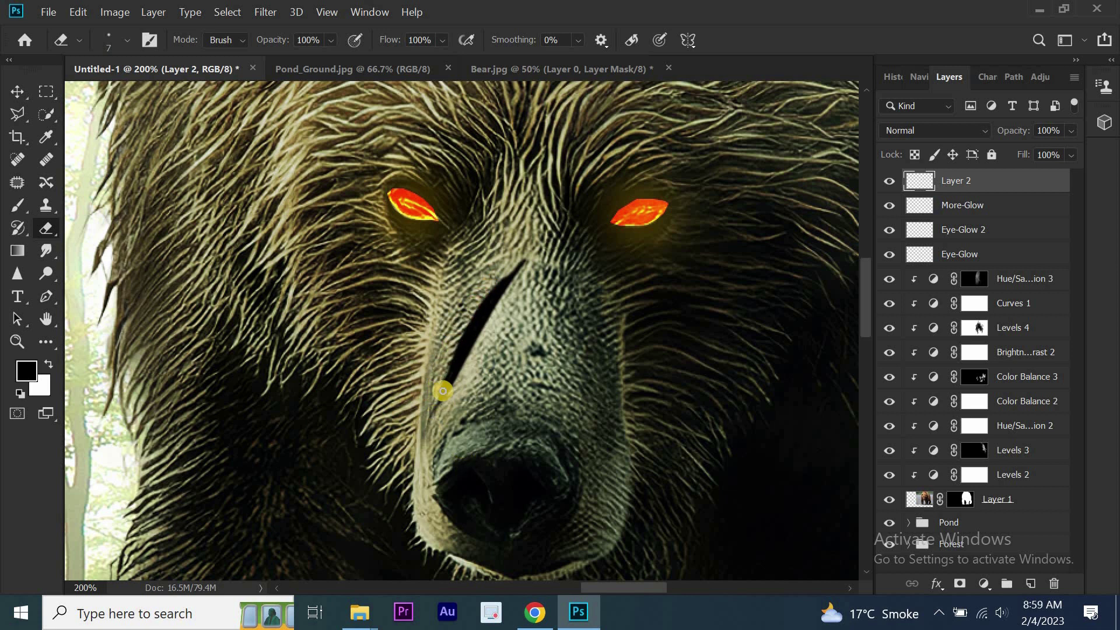
{"action": "left_click", "coordinate": [27, 369]}
{"action": "left_click", "coordinate": [940, 93]}
{"action": "left_click", "coordinate": [17, 205]}
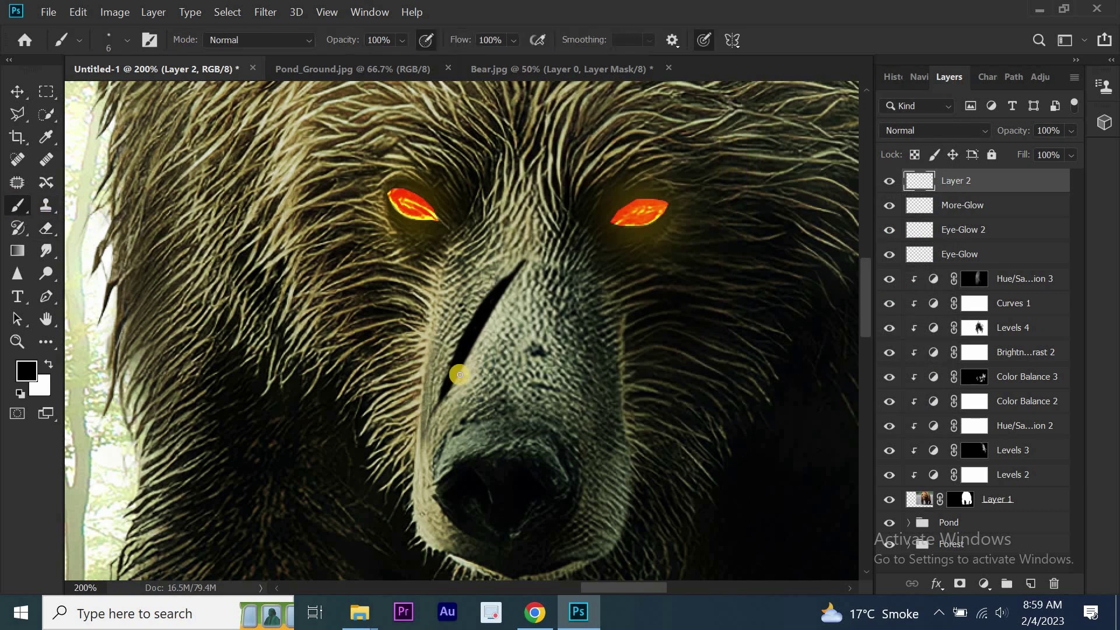
{"action": "key", "text": "e"}
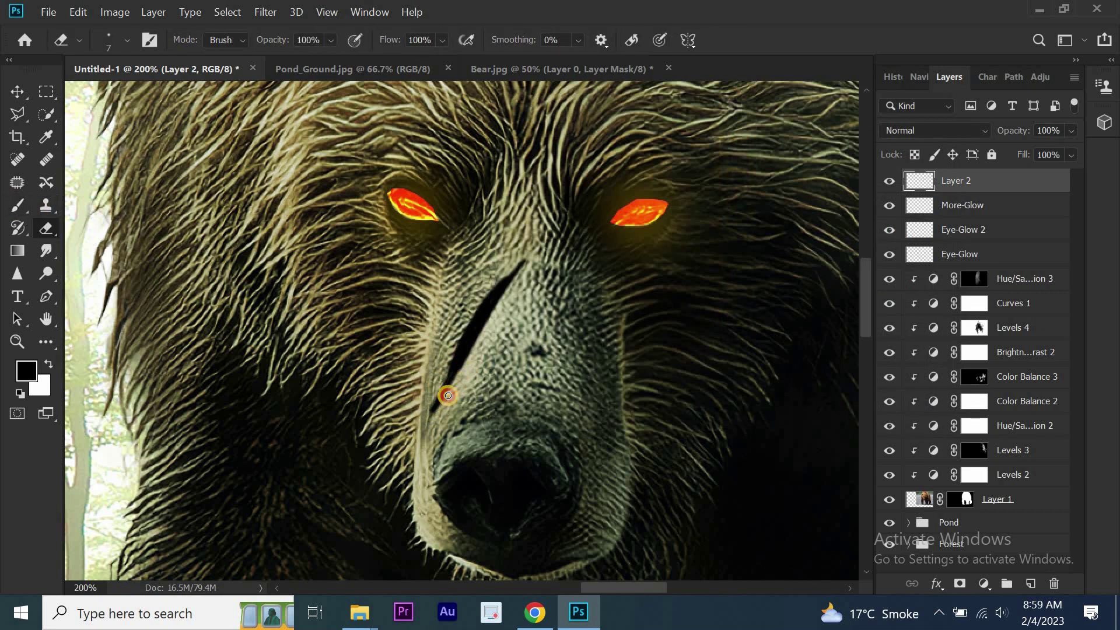
{"action": "left_click", "coordinate": [514, 267]}
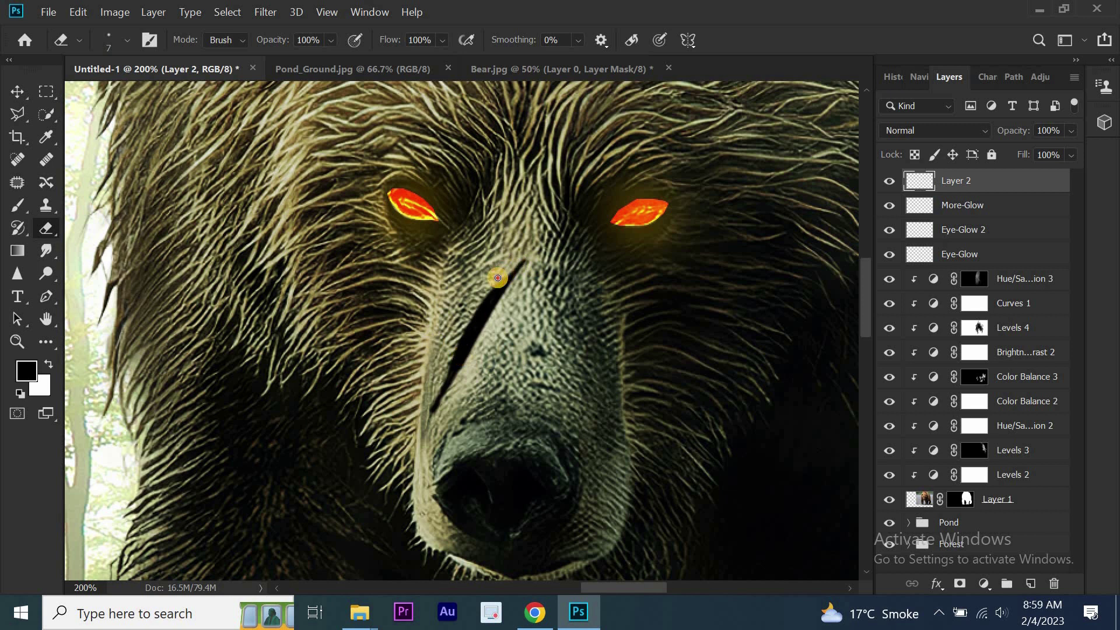
{"action": "mouse_move", "coordinate": [498, 278]}
{"action": "left_mouse_down"}
{"action": "mouse_move", "coordinate": [439, 378]}
{"action": "mouse_move", "coordinate": [437, 405]}
{"action": "left_mouse_up"}
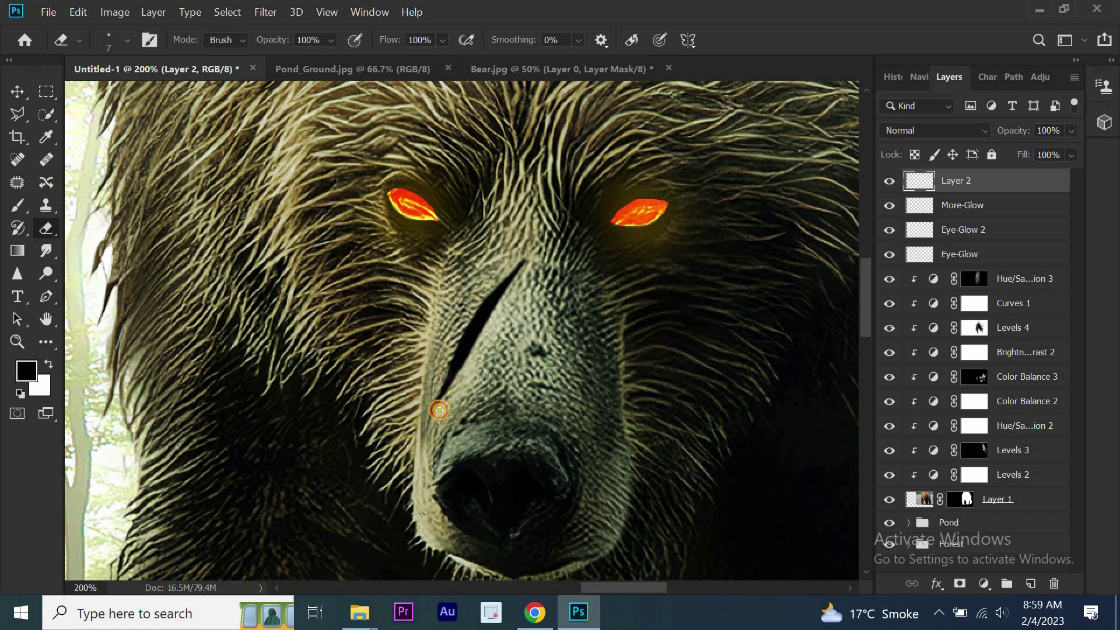
{"action": "left_click", "coordinate": [427, 411]}
Rename Layer 2 to Wound
{"action": "key", "text": "v"}
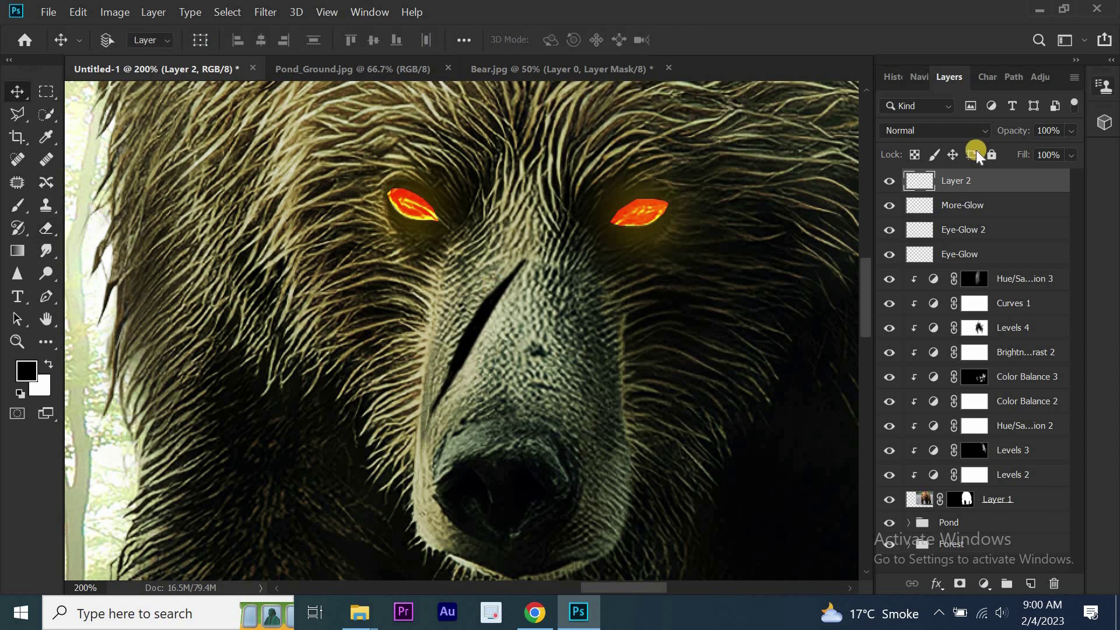
{"action": "double_click", "coordinate": [955, 182]}
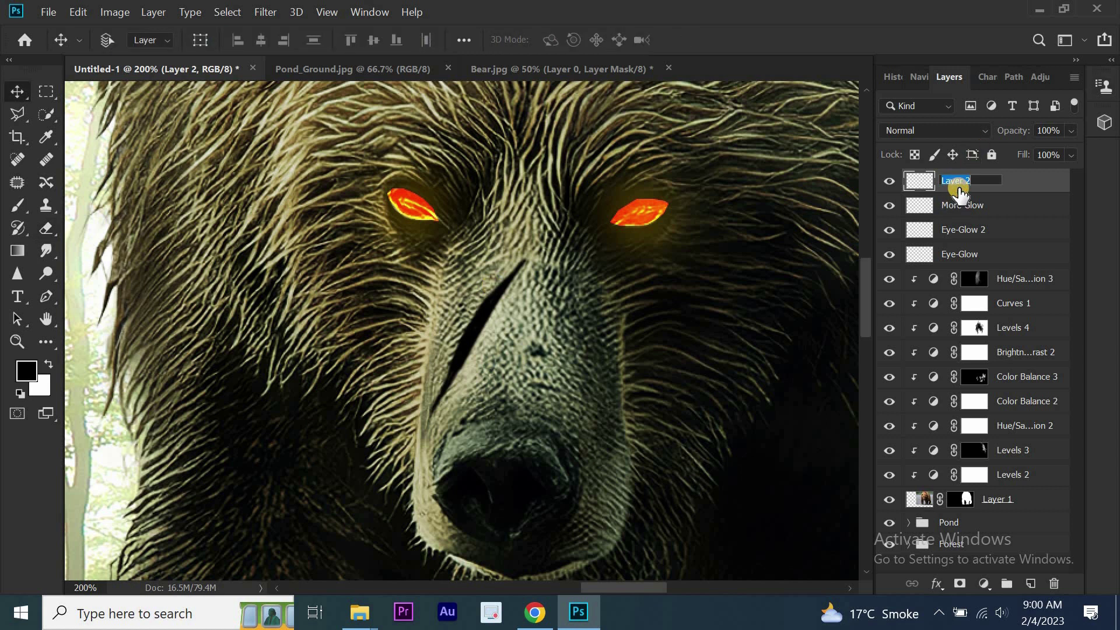
{"action": "type", "text": "Wou"}
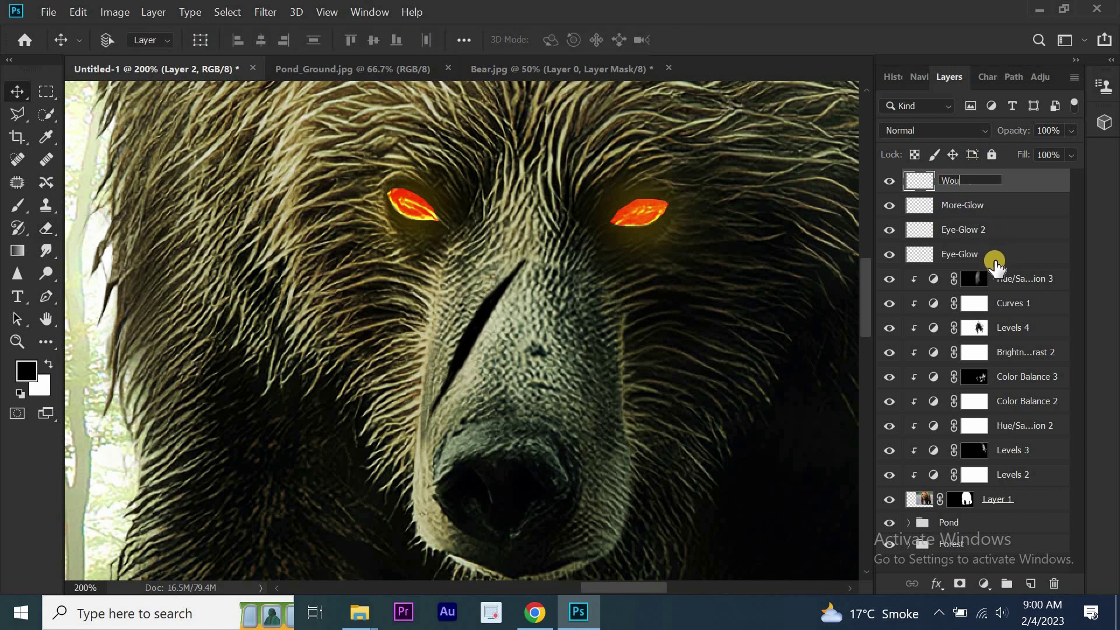
{"action": "type", "text": "nd"}
{"action": "left_click", "coordinate": [798, 296]}
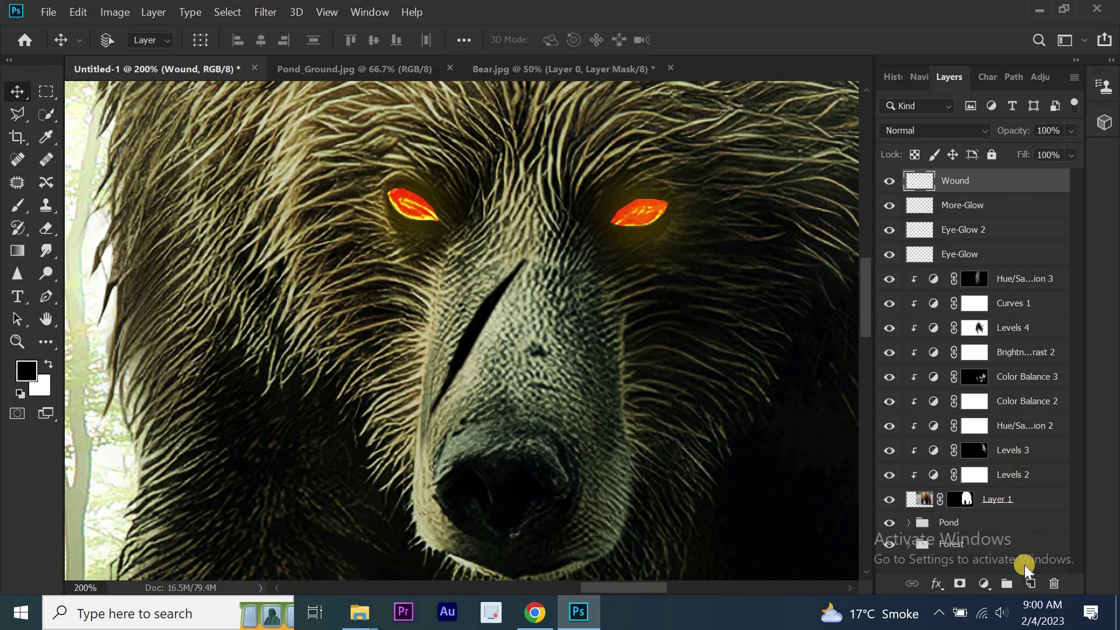
{"action": "left_click", "coordinate": [1025, 583]}
Sample a pale fur colour and paint faint low-flow strokes along the wound edges
{"action": "key", "text": "ctrl+plus"}
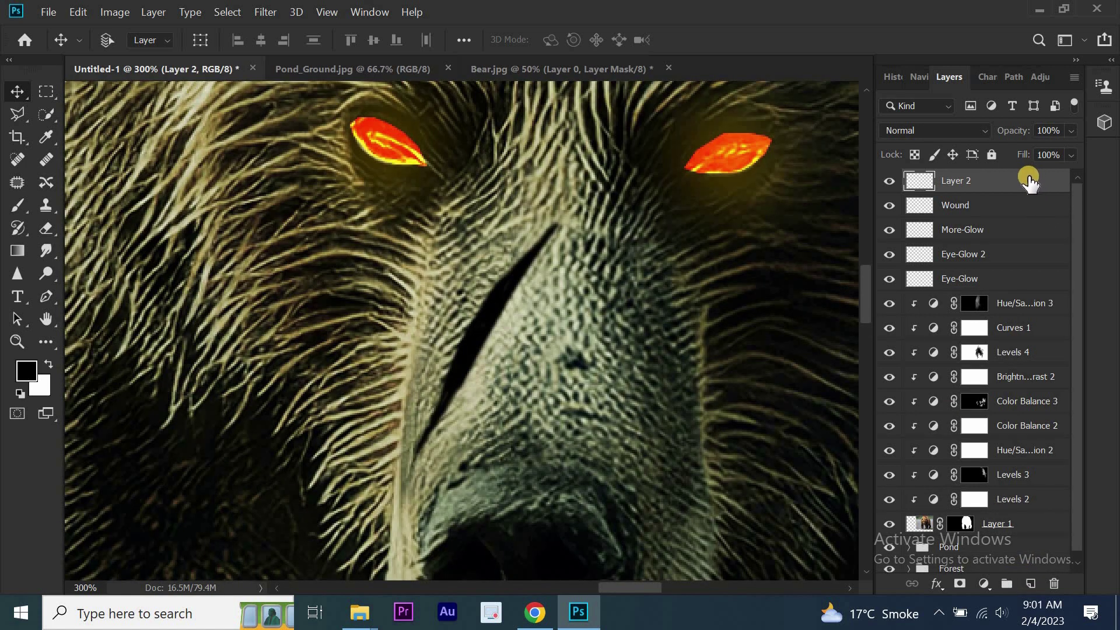
{"action": "left_click", "coordinate": [48, 138]}
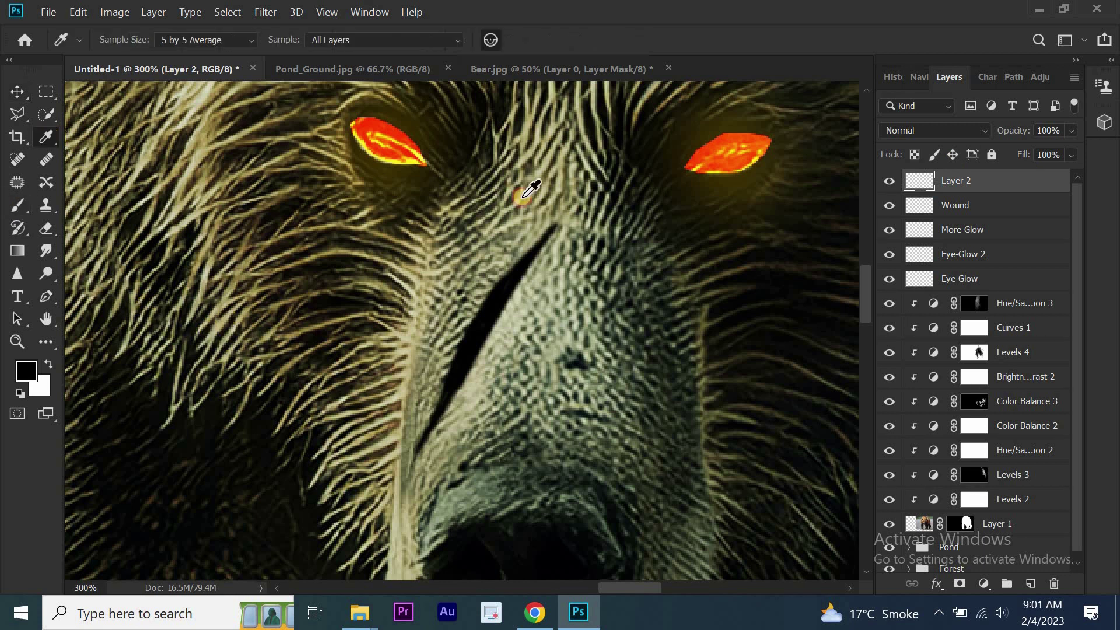
{"action": "left_click", "coordinate": [522, 291]}
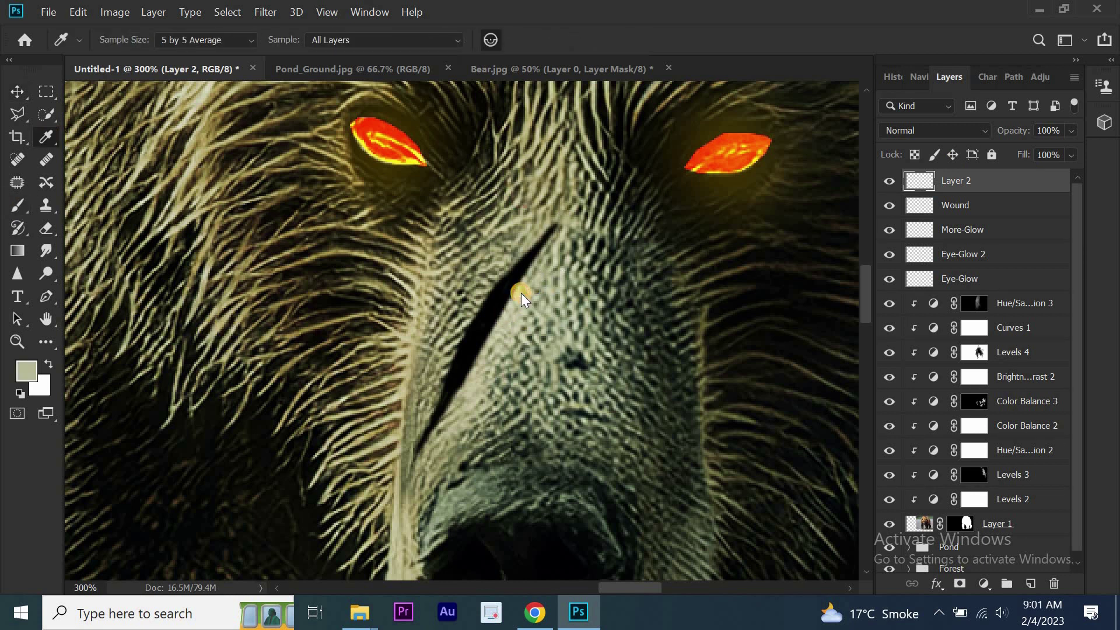
{"action": "left_click", "coordinate": [16, 208]}
{"action": "left_click_drag", "start_coordinate": [470, 44], "coordinate": [431, 50]}
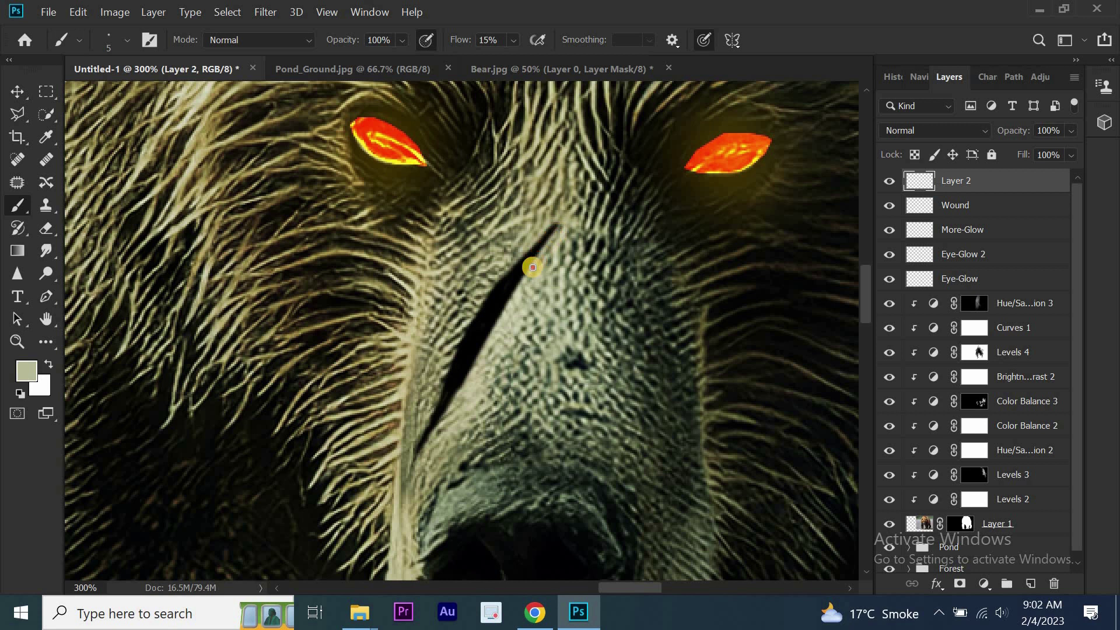
{"action": "left_click_drag", "start_coordinate": [532, 267], "coordinate": [404, 470]}
{"action": "key", "text": "ctrl+z"}
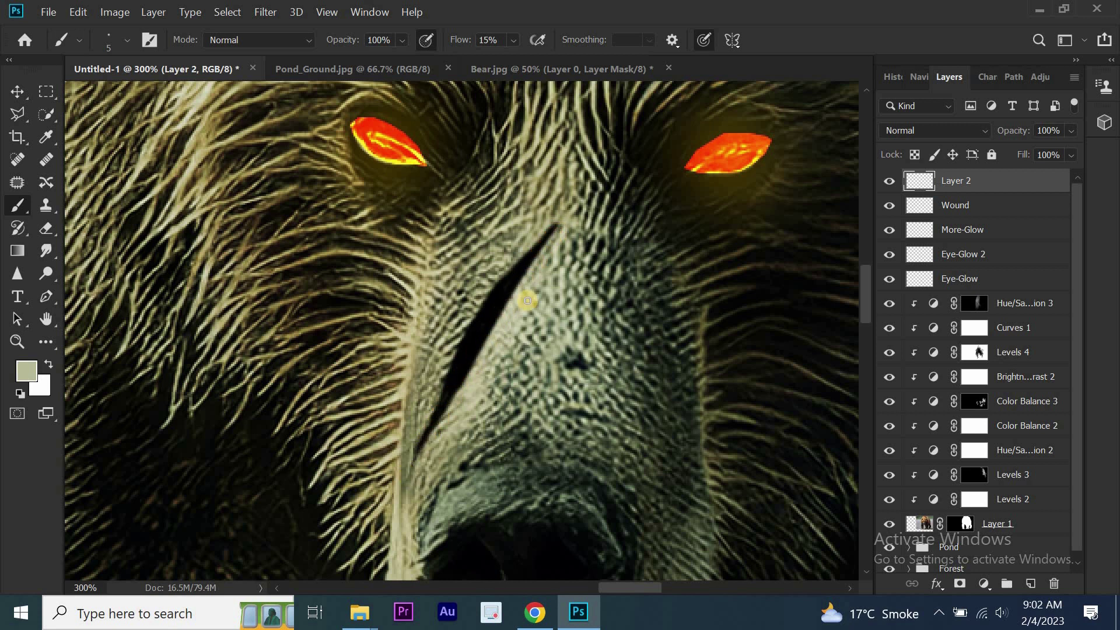
{"action": "left_click_drag", "start_coordinate": [547, 244], "coordinate": [516, 289]}
{"action": "left_click_drag", "start_coordinate": [498, 327], "coordinate": [478, 352]}
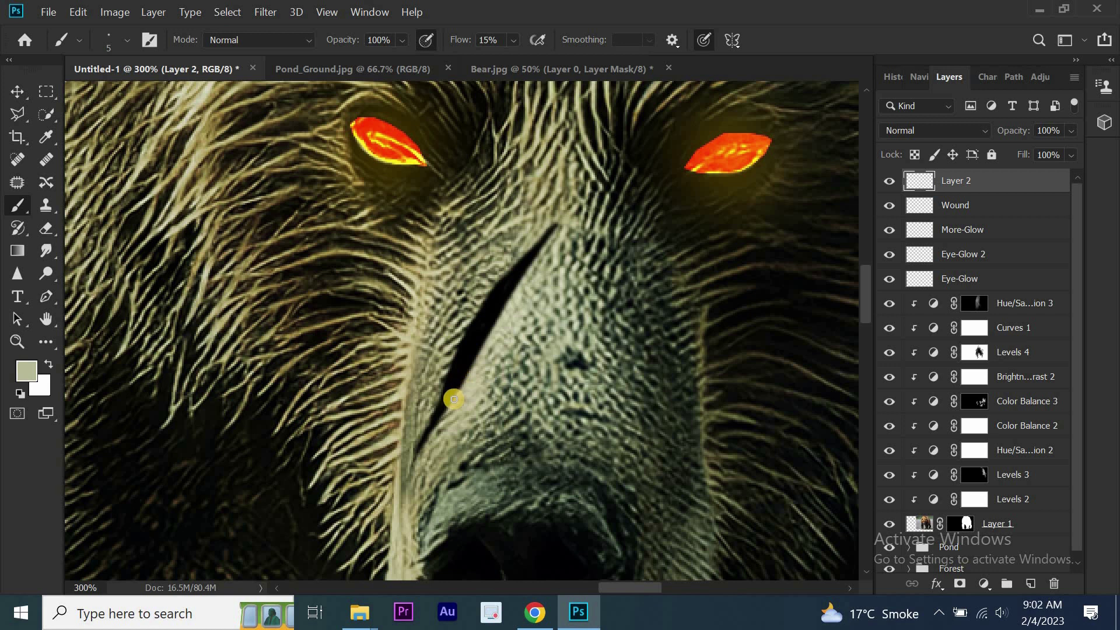
{"action": "left_click_drag", "start_coordinate": [452, 406], "coordinate": [426, 446]}
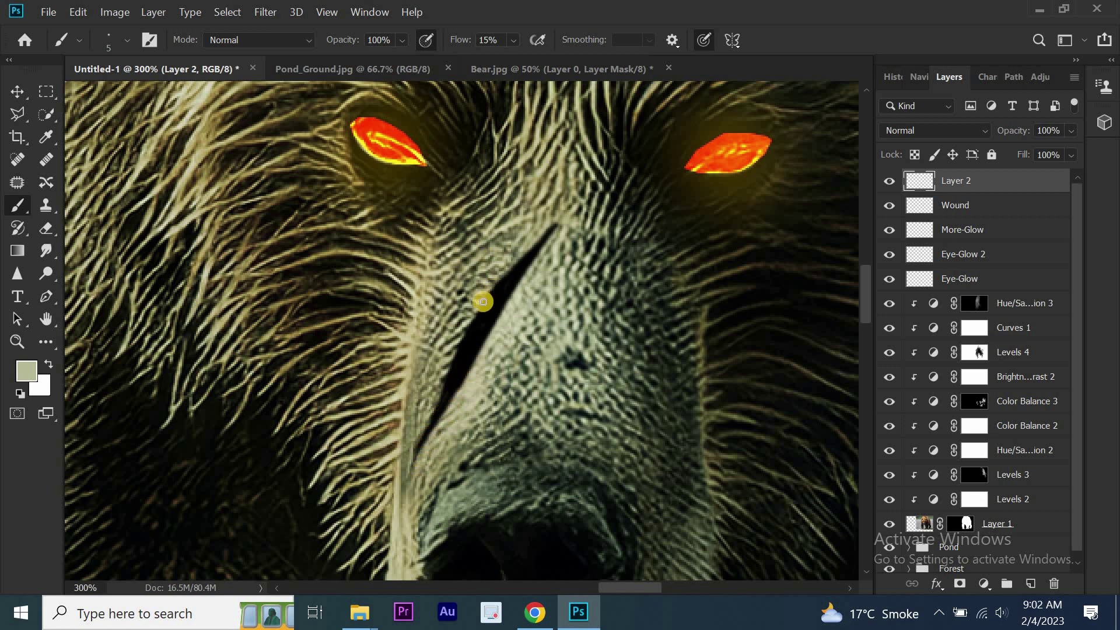
Sample a darker olive fur tone and paint it along the wound's upper-left edge
{"action": "left_click", "coordinate": [44, 139]}
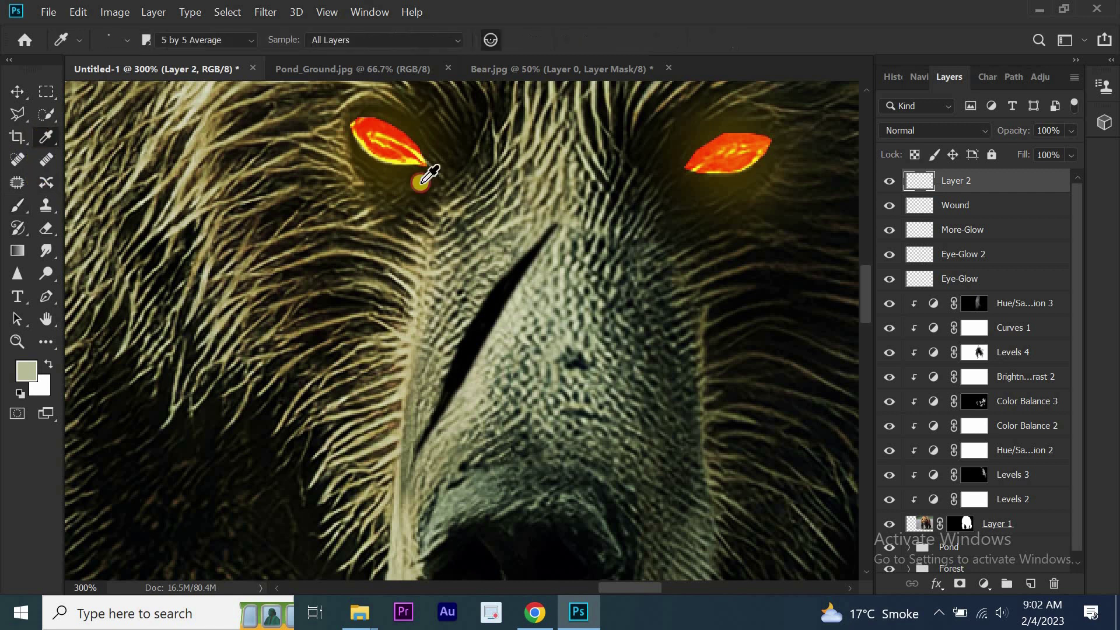
{"action": "left_click", "coordinate": [517, 257]}
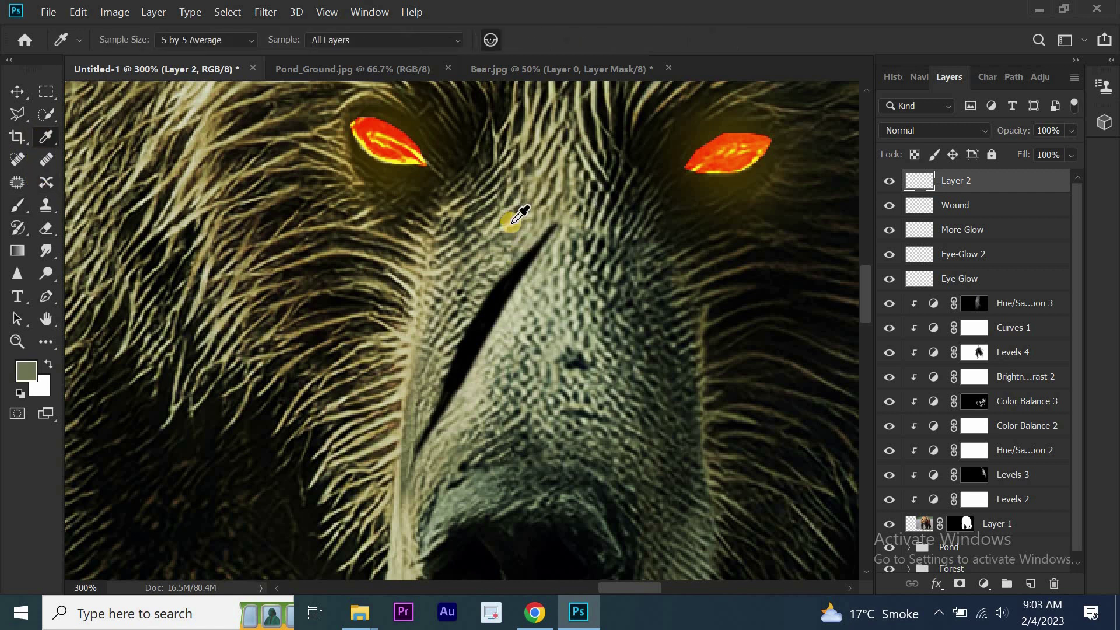
{"action": "left_click", "coordinate": [20, 207]}
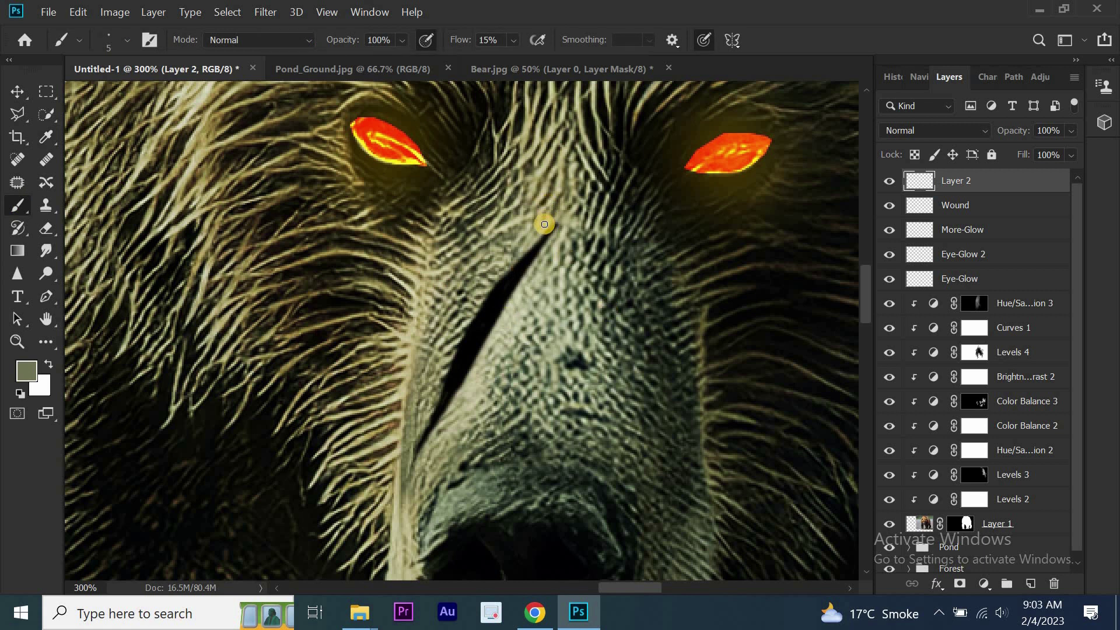
{"action": "mouse_move", "coordinate": [531, 245]}
{"action": "left_mouse_down"}
{"action": "mouse_move", "coordinate": [469, 314]}
{"action": "mouse_move", "coordinate": [421, 430]}
{"action": "left_mouse_up"}
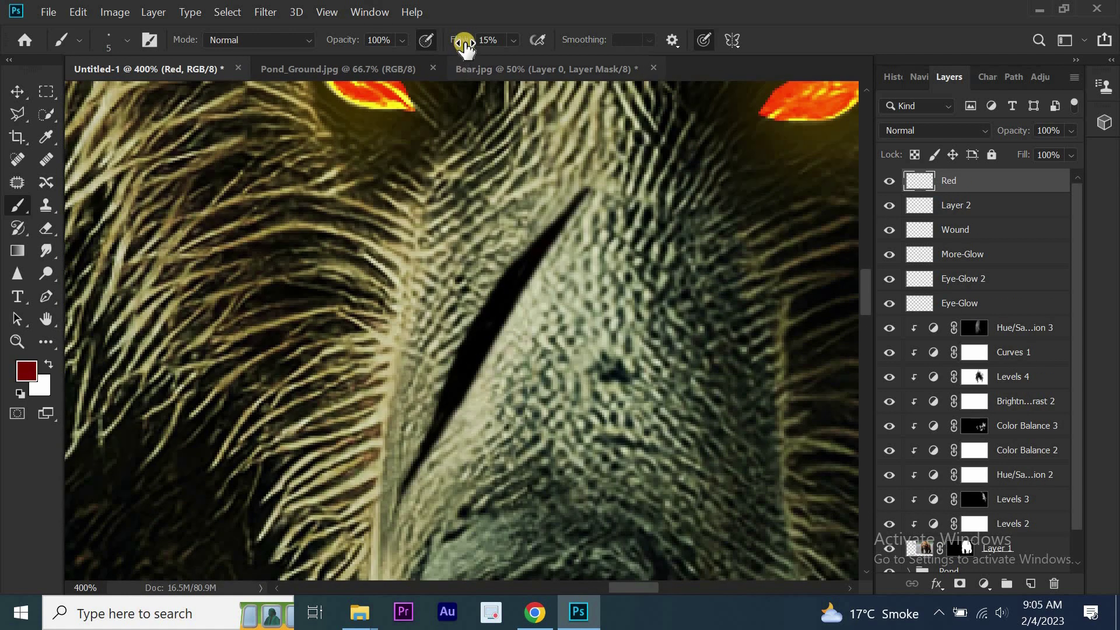
Lower brush flow to 9% and build up dark red inside the nose wound
{"action": "left_click_drag", "start_coordinate": [470, 47], "coordinate": [467, 46]}
{"action": "mouse_move", "coordinate": [513, 258]}
{"action": "left_mouse_down"}
{"action": "mouse_move", "coordinate": [555, 230]}
{"action": "mouse_move", "coordinate": [531, 262]}
{"action": "left_mouse_up"}
{"action": "left_click_drag", "start_coordinate": [468, 39], "coordinate": [462, 39]}
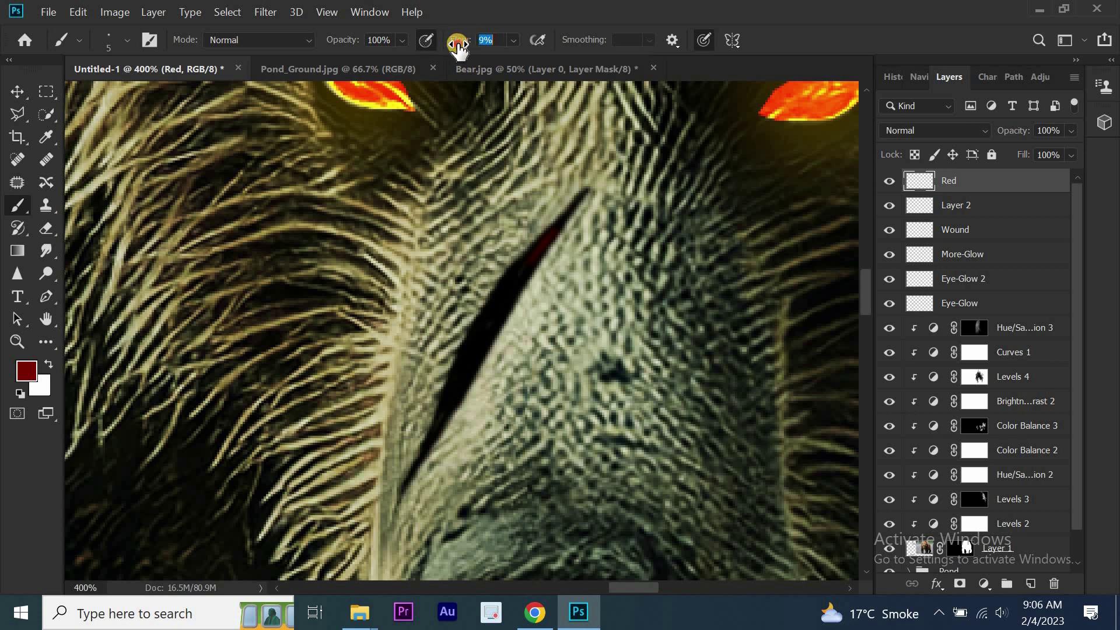
{"action": "mouse_move", "coordinate": [533, 256]}
{"action": "left_mouse_down"}
{"action": "mouse_move", "coordinate": [456, 383]}
{"action": "mouse_move", "coordinate": [470, 342]}
{"action": "mouse_move", "coordinate": [478, 332]}
{"action": "mouse_move", "coordinate": [483, 347]}
{"action": "mouse_move", "coordinate": [441, 420]}
{"action": "left_mouse_up"}
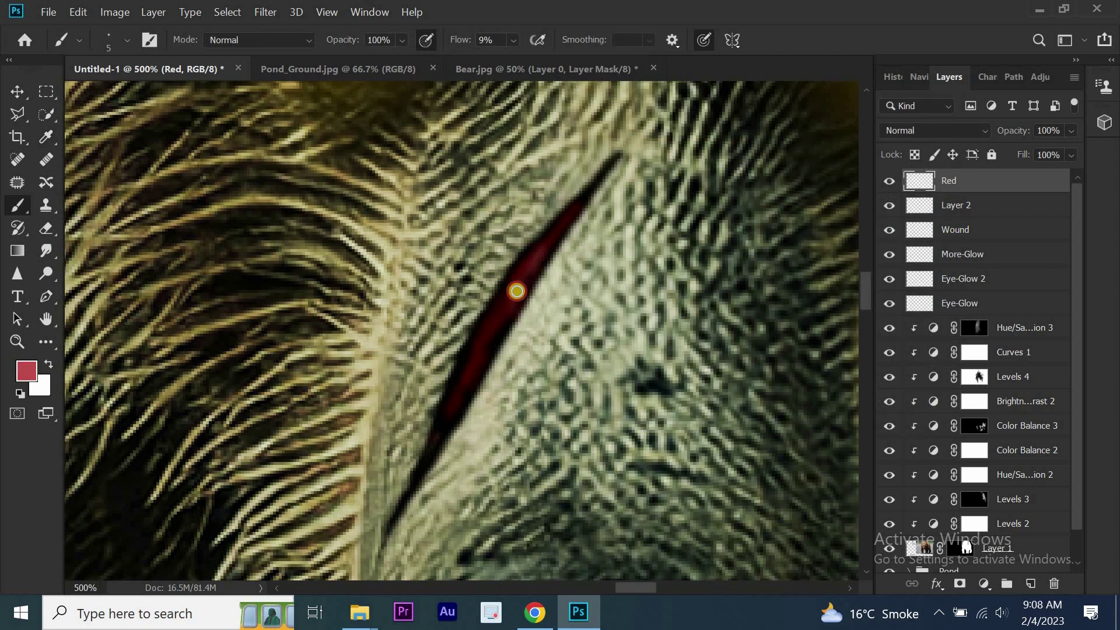
{"action": "left_click_drag", "start_coordinate": [517, 291], "coordinate": [464, 379]}
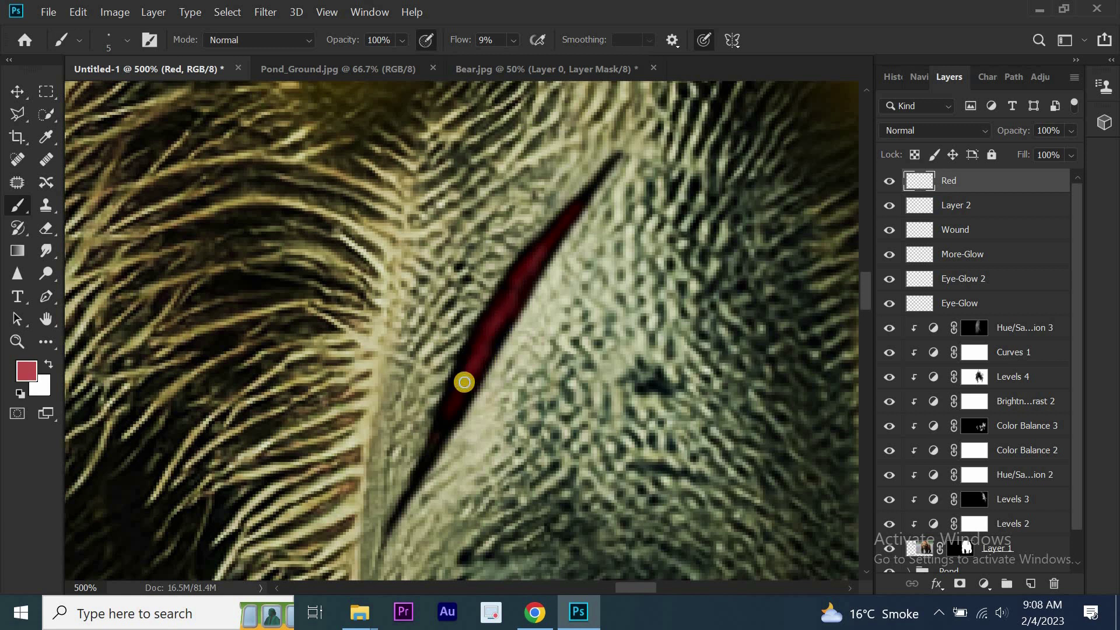
{"action": "mouse_move", "coordinate": [555, 225]}
{"action": "left_mouse_down"}
{"action": "mouse_move", "coordinate": [566, 214]}
{"action": "mouse_move", "coordinate": [435, 444]}
{"action": "mouse_move", "coordinate": [458, 394]}
{"action": "left_mouse_up"}
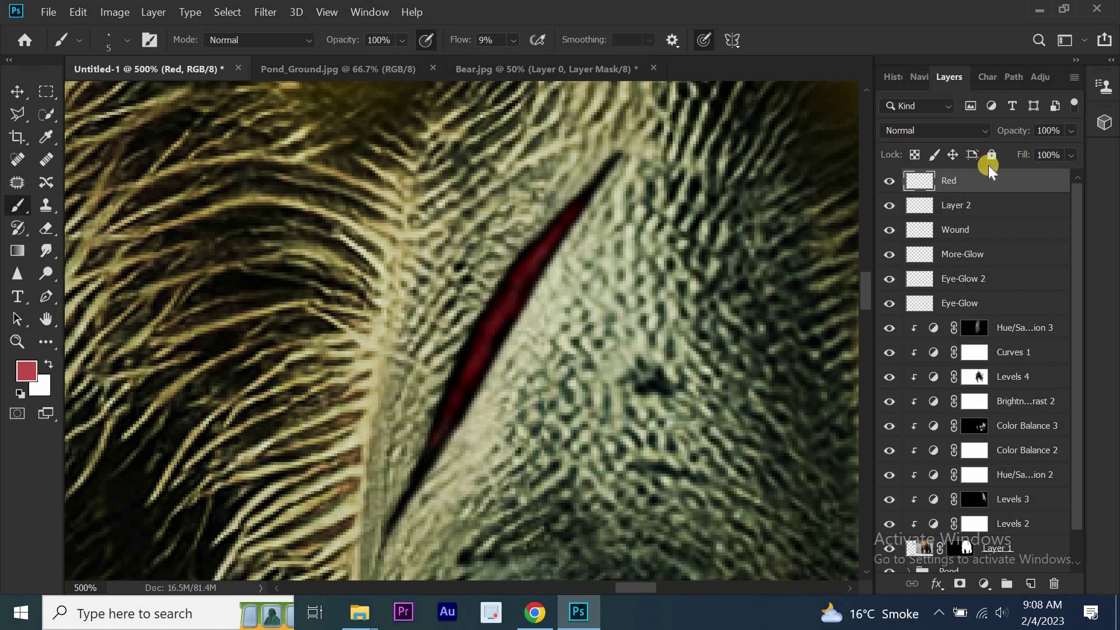
Pick a lighter pinkish red, then sample a grey-green fur colour as the painting colour
{"action": "left_click", "coordinate": [27, 366]}
{"action": "mouse_move", "coordinate": [623, 233]}
{"action": "left_mouse_down"}
{"action": "mouse_move", "coordinate": [598, 146]}
{"action": "mouse_move", "coordinate": [604, 117]}
{"action": "mouse_move", "coordinate": [617, 119]}
{"action": "left_mouse_up"}
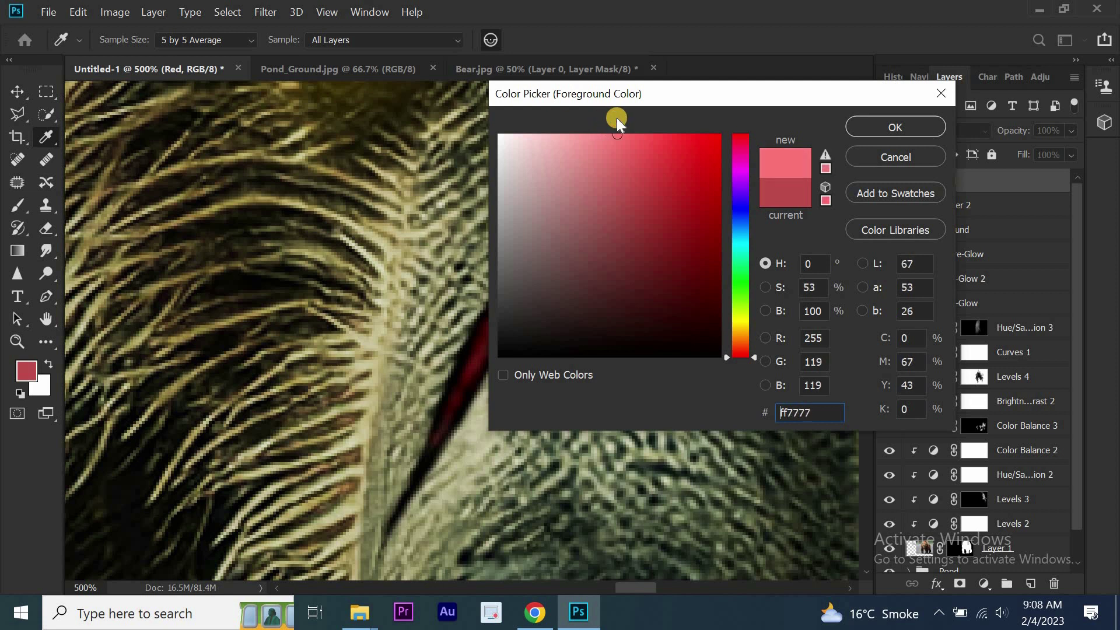
{"action": "left_click", "coordinate": [909, 126]}
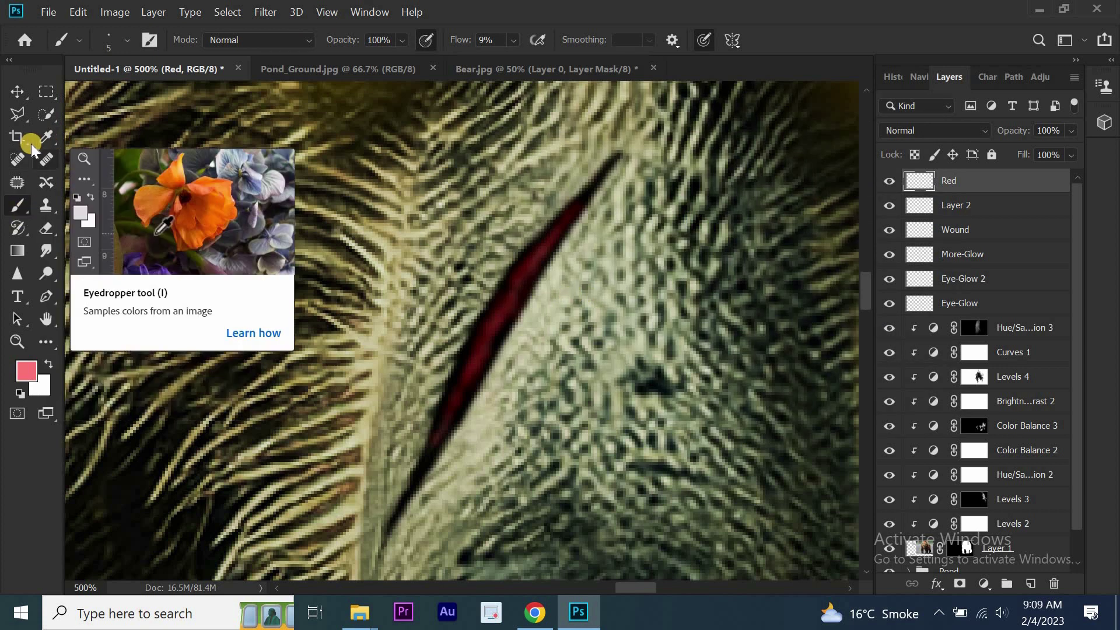
{"action": "left_click", "coordinate": [47, 137]}
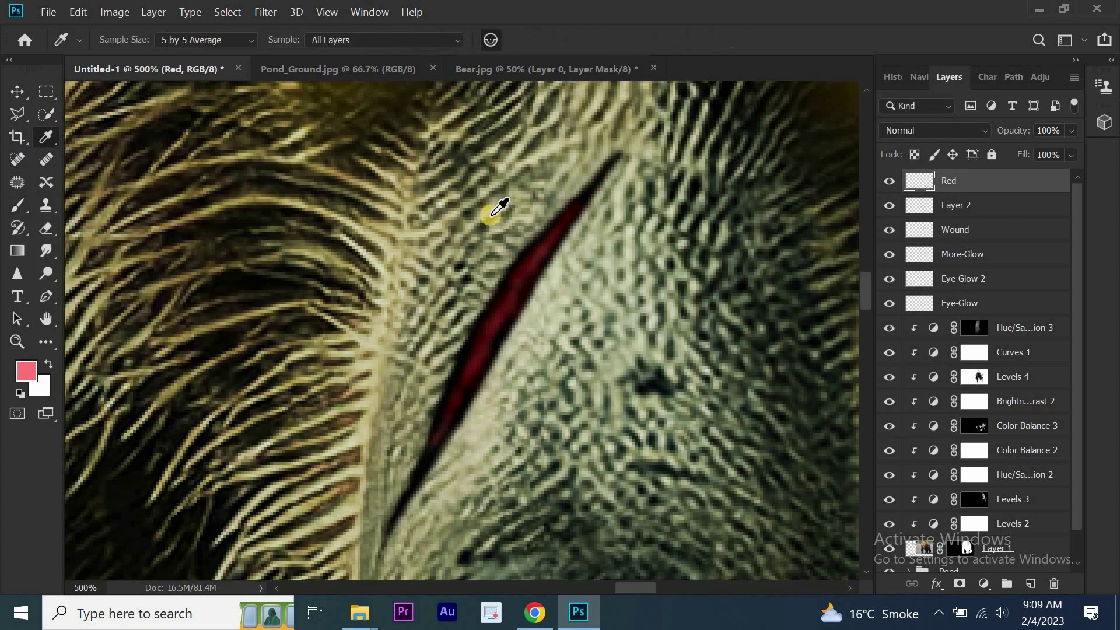
{"action": "left_click", "coordinate": [524, 239]}
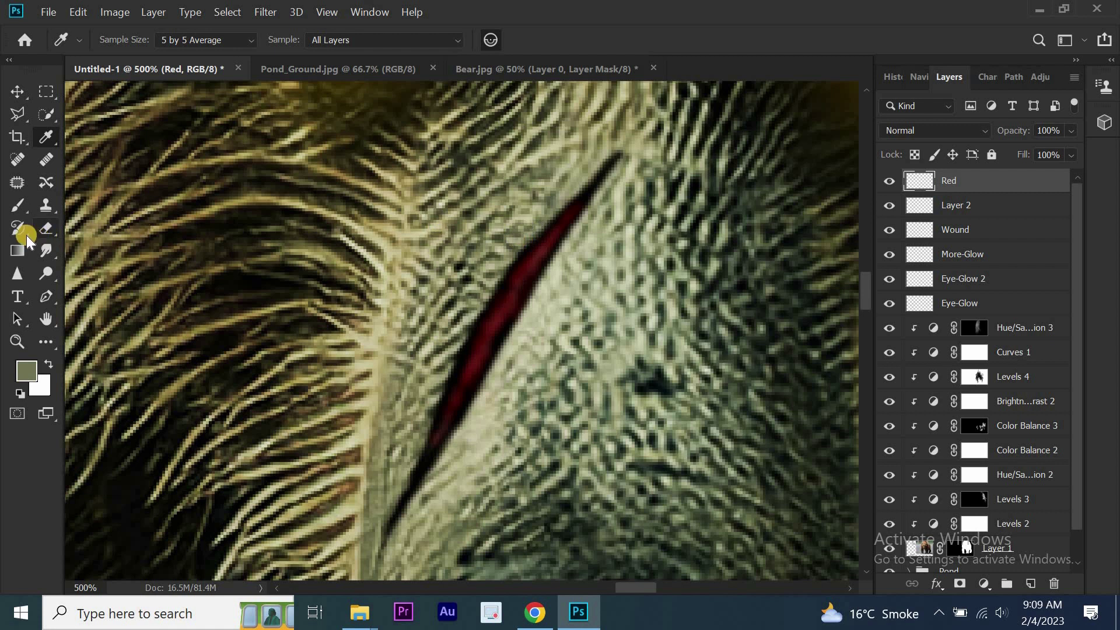
{"action": "left_click", "coordinate": [17, 205]}
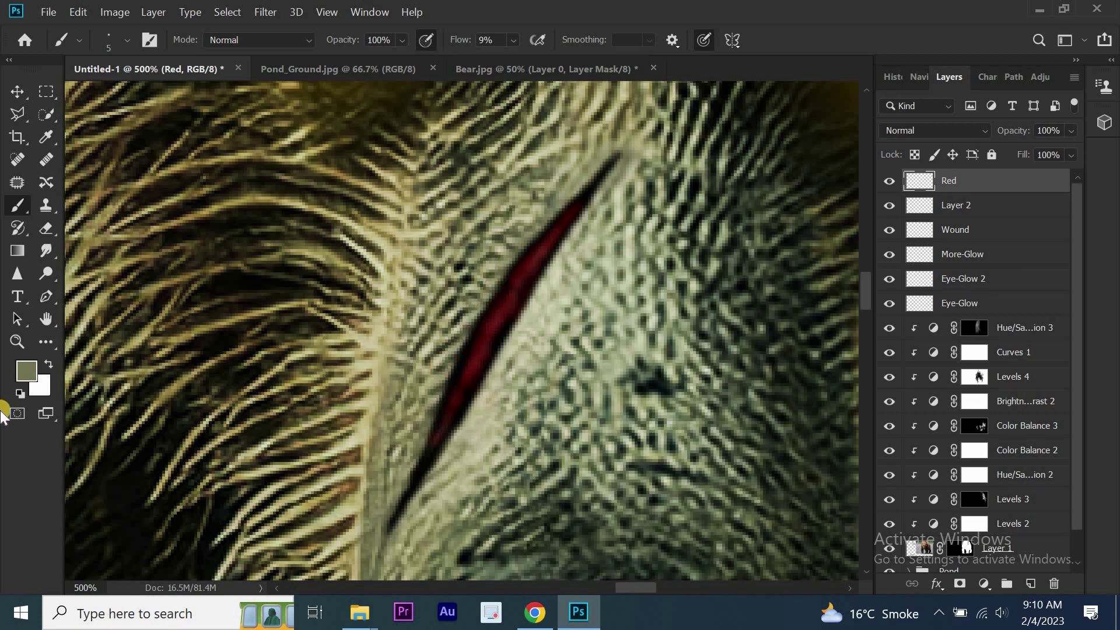
Sample dark red from the wound and deepen the slash with 3% flow strokes
{"action": "left_click", "coordinate": [27, 371]}
{"action": "left_click", "coordinate": [469, 361]}
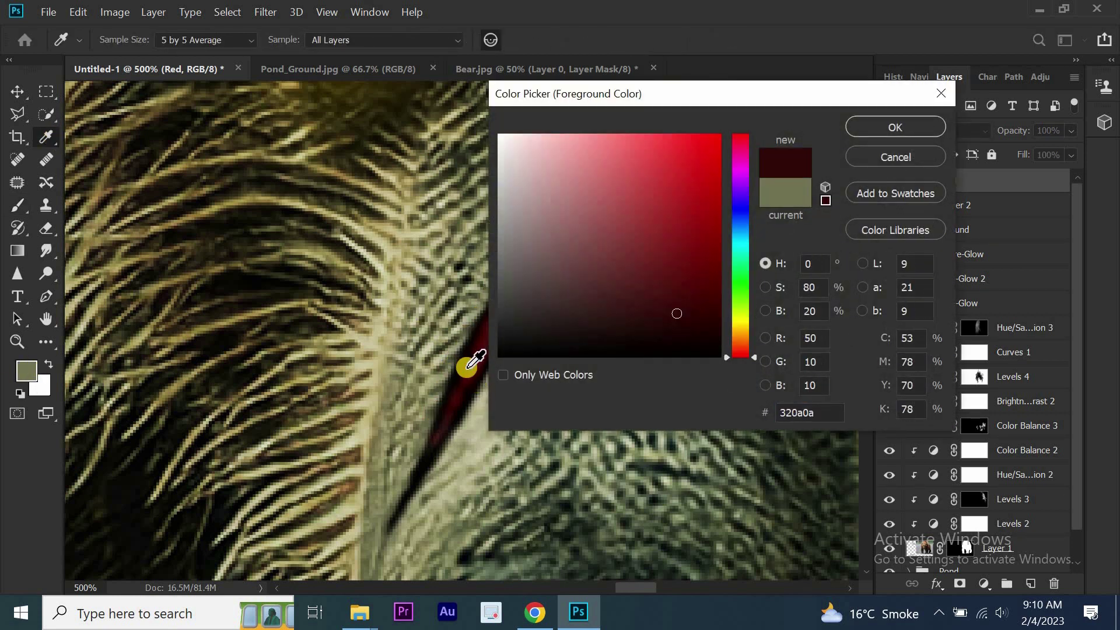
{"action": "left_click", "coordinate": [895, 127]}
{"action": "left_click_drag", "start_coordinate": [475, 41], "coordinate": [472, 41]}
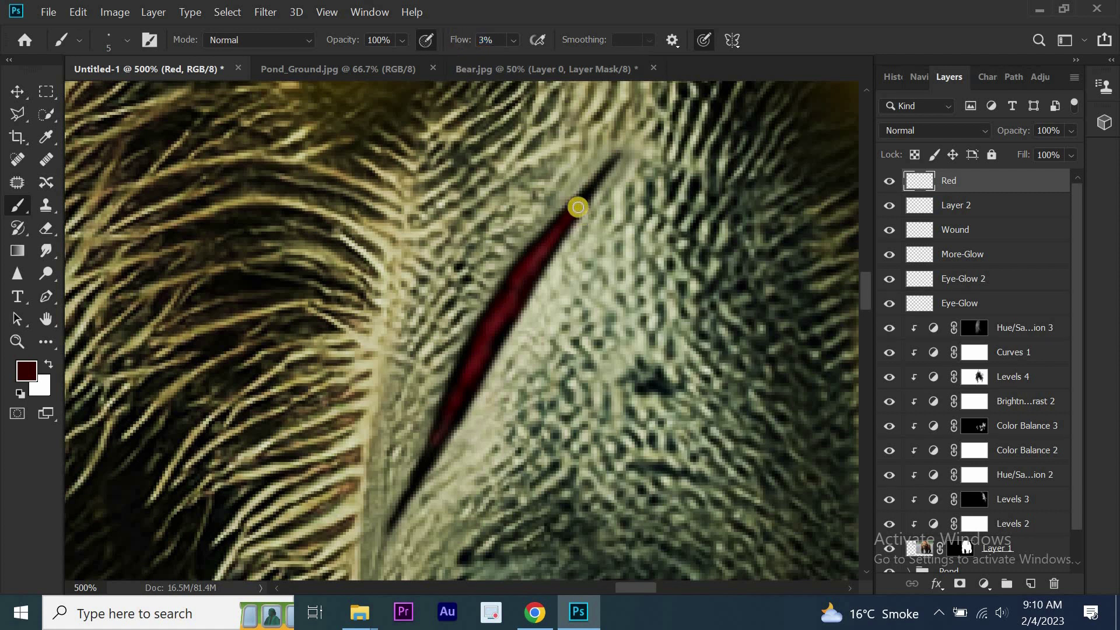
{"action": "left_click_drag", "start_coordinate": [500, 274], "coordinate": [441, 406]}
{"action": "mouse_move", "coordinate": [585, 187]}
{"action": "left_mouse_down"}
{"action": "mouse_move", "coordinate": [550, 255]}
{"action": "mouse_move", "coordinate": [568, 239]}
{"action": "mouse_move", "coordinate": [447, 442]}
{"action": "left_mouse_up"}
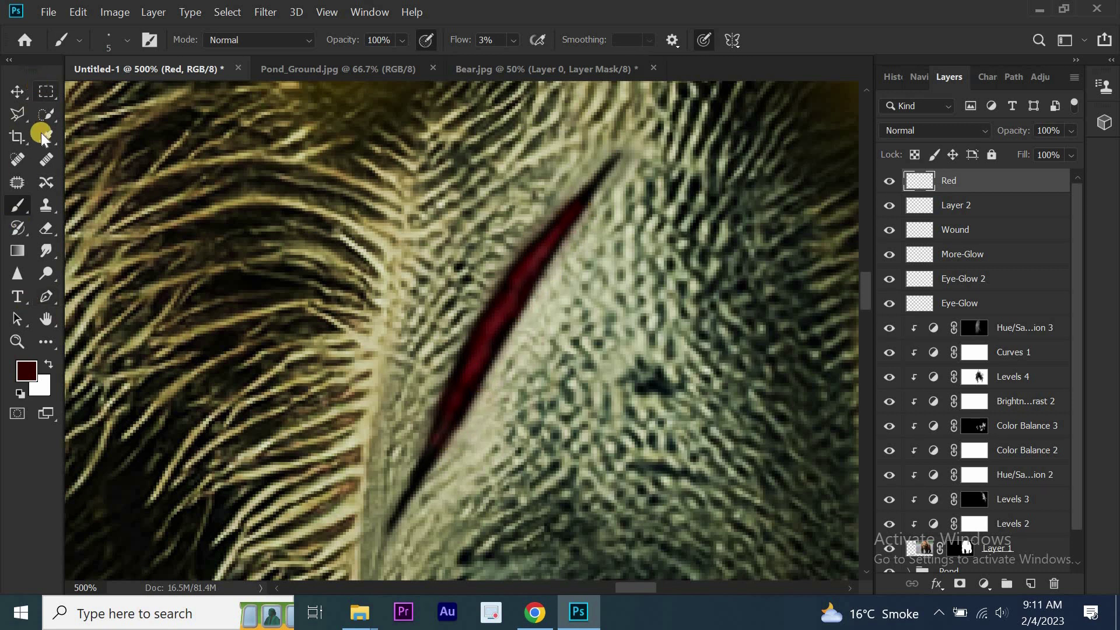
Sample an olive fur tone and softly paint along the wound edges to blend them
{"action": "key", "text": "i"}
{"action": "left_click", "coordinate": [485, 258]}
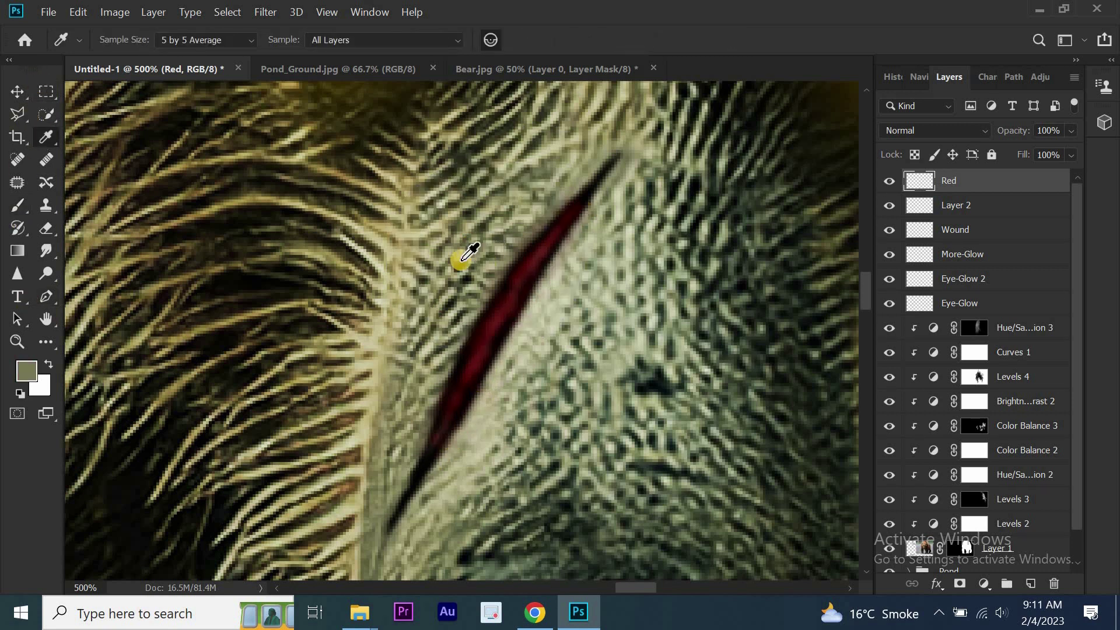
{"action": "left_click", "coordinate": [22, 204]}
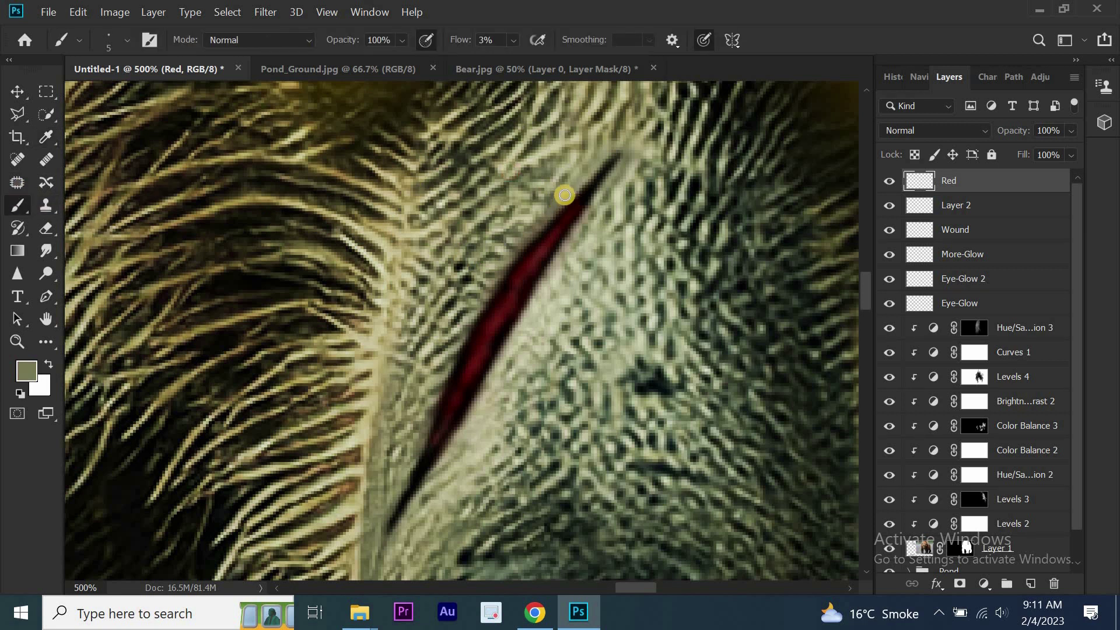
{"action": "mouse_move", "coordinate": [564, 204]}
{"action": "left_mouse_down"}
{"action": "mouse_move", "coordinate": [513, 267]}
{"action": "mouse_move", "coordinate": [501, 260]}
{"action": "mouse_move", "coordinate": [475, 308]}
{"action": "left_mouse_up"}
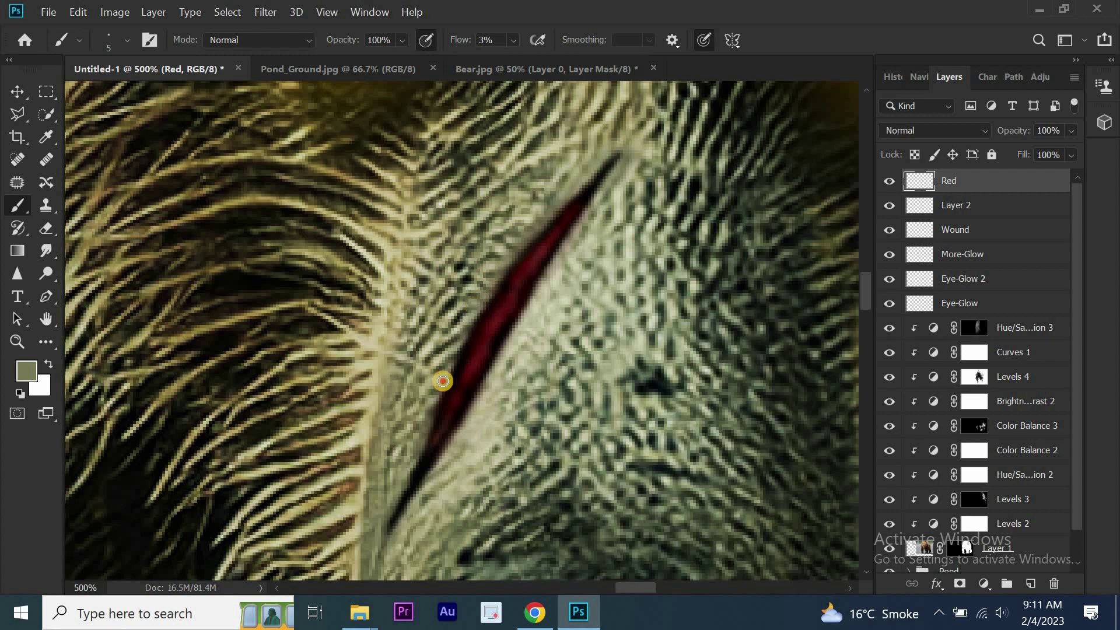
{"action": "left_click_drag", "start_coordinate": [440, 379], "coordinate": [447, 364]}
{"action": "mouse_move", "coordinate": [575, 236]}
{"action": "left_mouse_down"}
{"action": "mouse_move", "coordinate": [479, 402]}
{"action": "mouse_move", "coordinate": [550, 295]}
{"action": "mouse_move", "coordinate": [563, 243]}
{"action": "mouse_move", "coordinate": [617, 170]}
{"action": "left_mouse_up"}
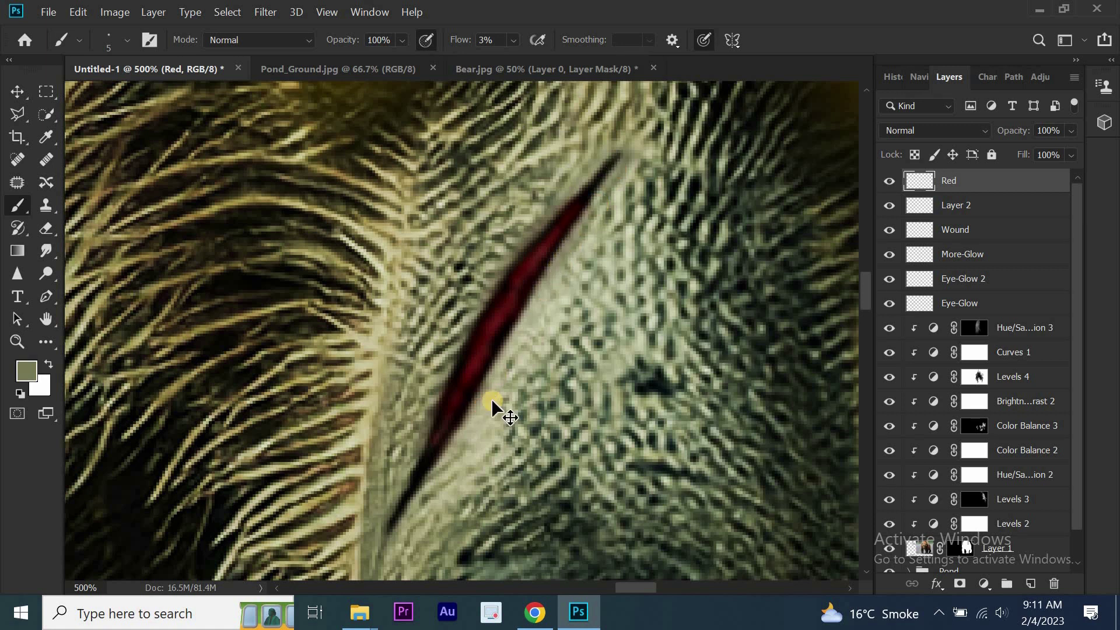
{"action": "key", "text": "ctrl+minus"}
{"action": "key", "text": "ctrl+minus"}
{"action": "key", "text": "ctrl+minus"}
{"action": "key", "text": "v"}
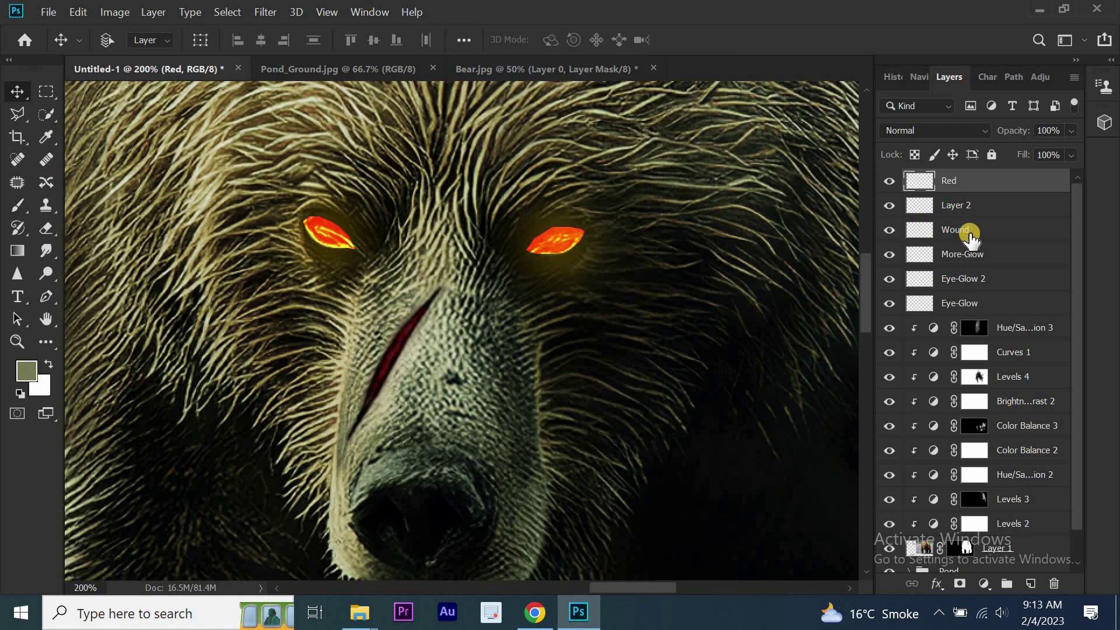
Merge the Red through Wound layers into one layer named Wound 1
{"action": "left_click", "coordinate": [969, 231], "text": "shift"}
{"action": "right_click", "coordinate": [965, 229]}
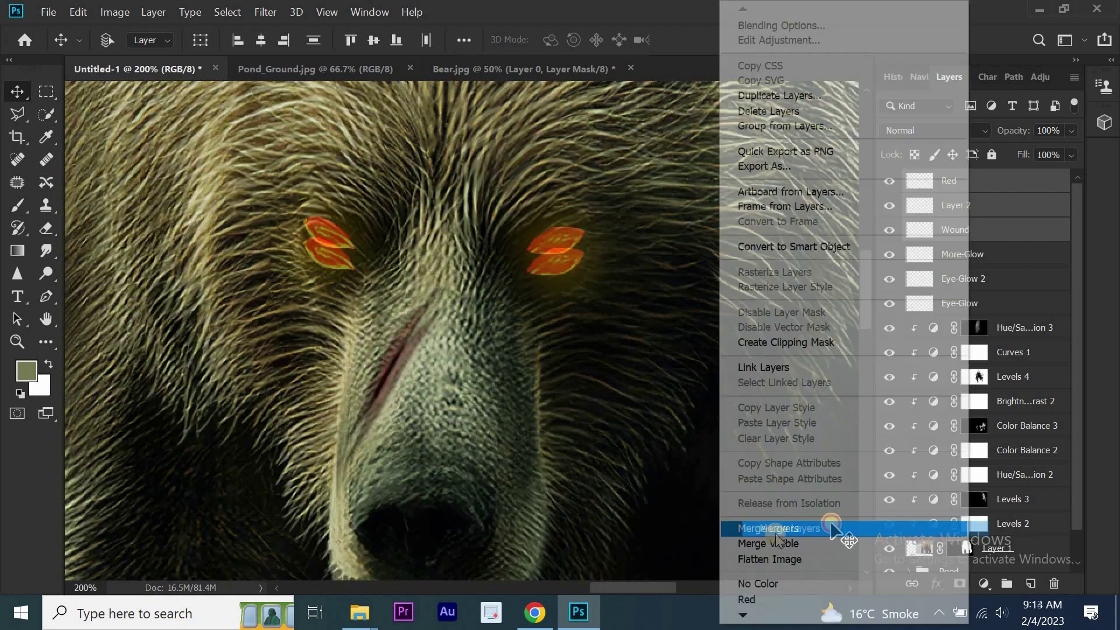
{"action": "left_click", "coordinate": [831, 528]}
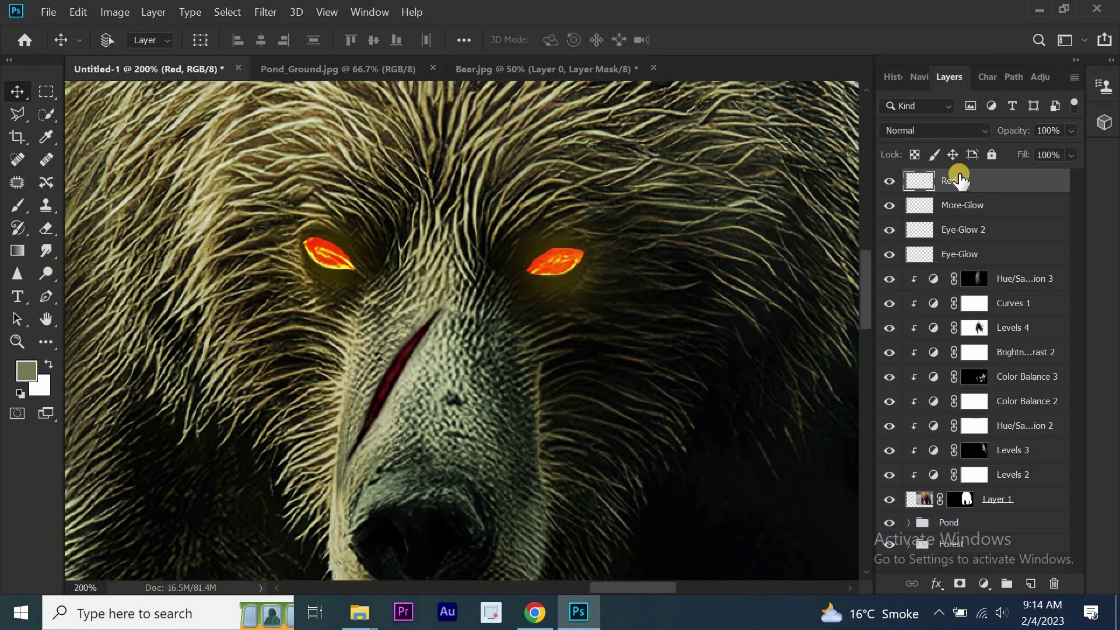
{"action": "double_click", "coordinate": [959, 180]}
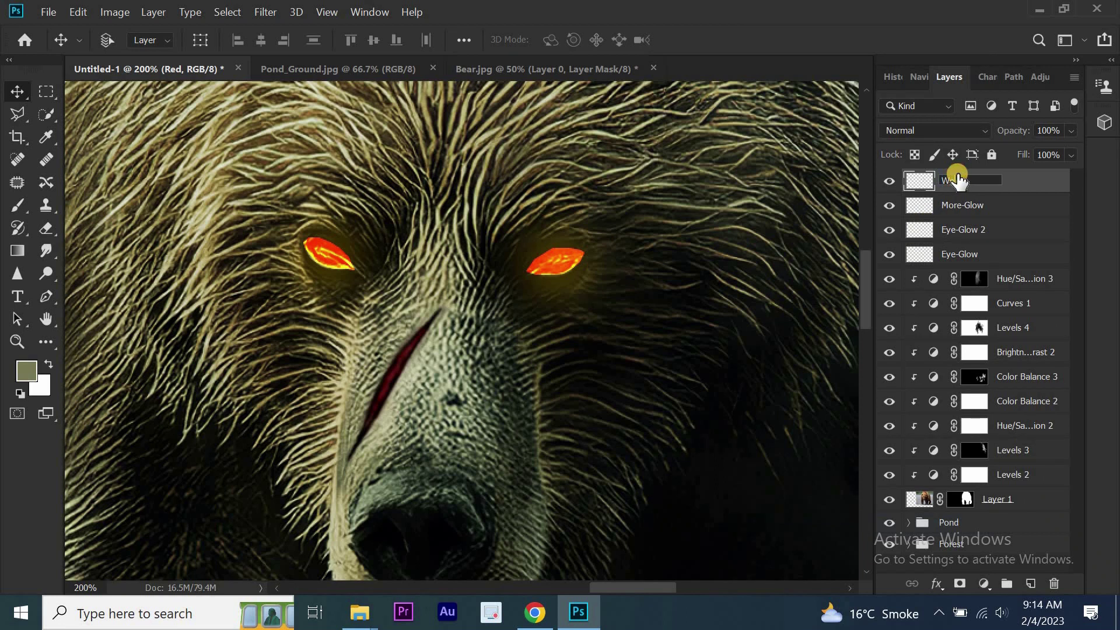
{"action": "type", "text": "ound 1"}
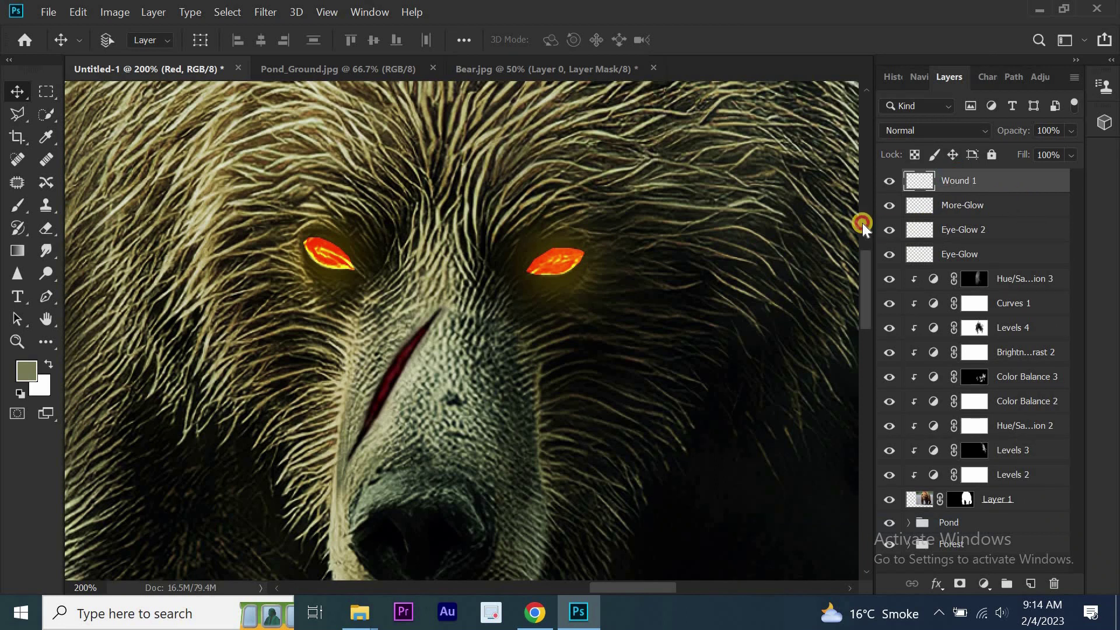
Duplicate Wound 1 as Wound 2 and shift the copy into a second parallel slash
{"action": "right_click", "coordinate": [999, 175]}
{"action": "left_click", "coordinate": [956, 230]}
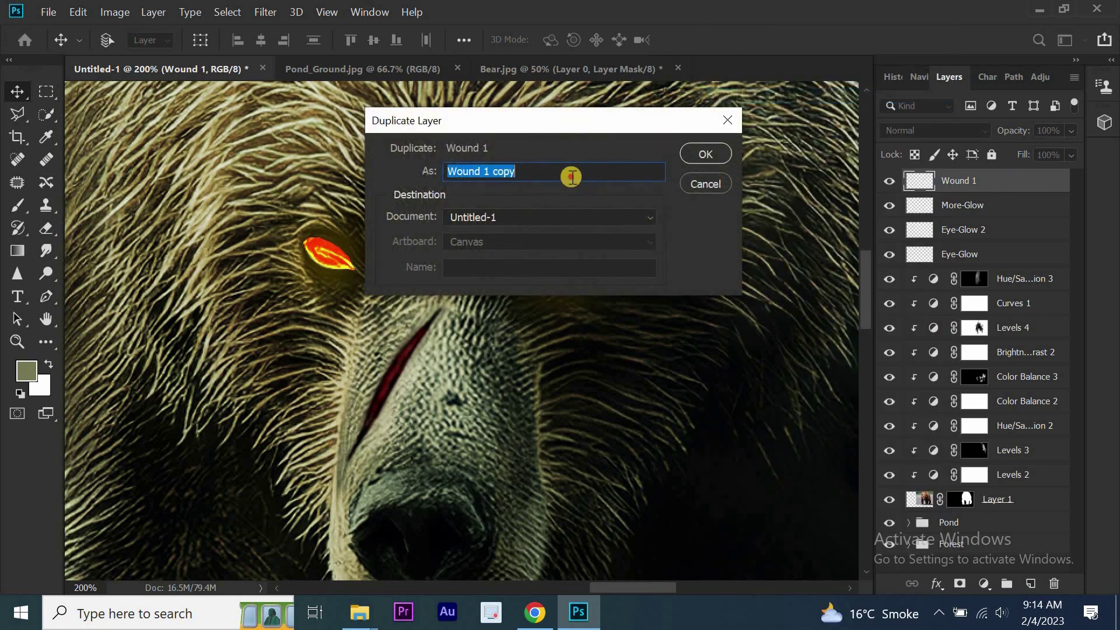
{"action": "left_click", "coordinate": [571, 176]}
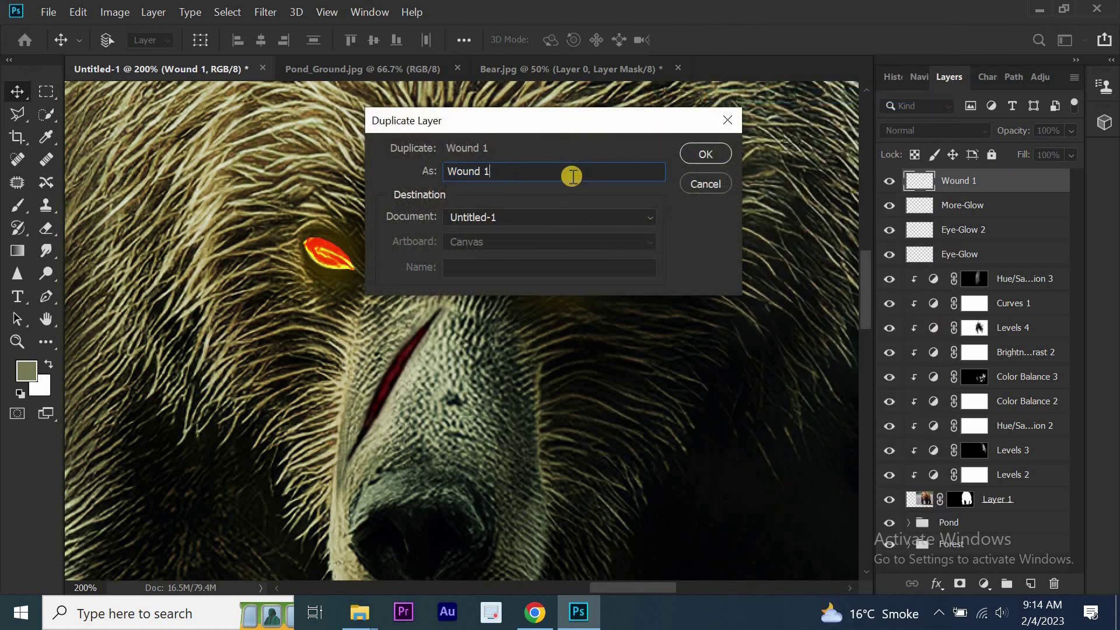
{"action": "type", "text": "2"}
{"action": "key", "text": "Return"}
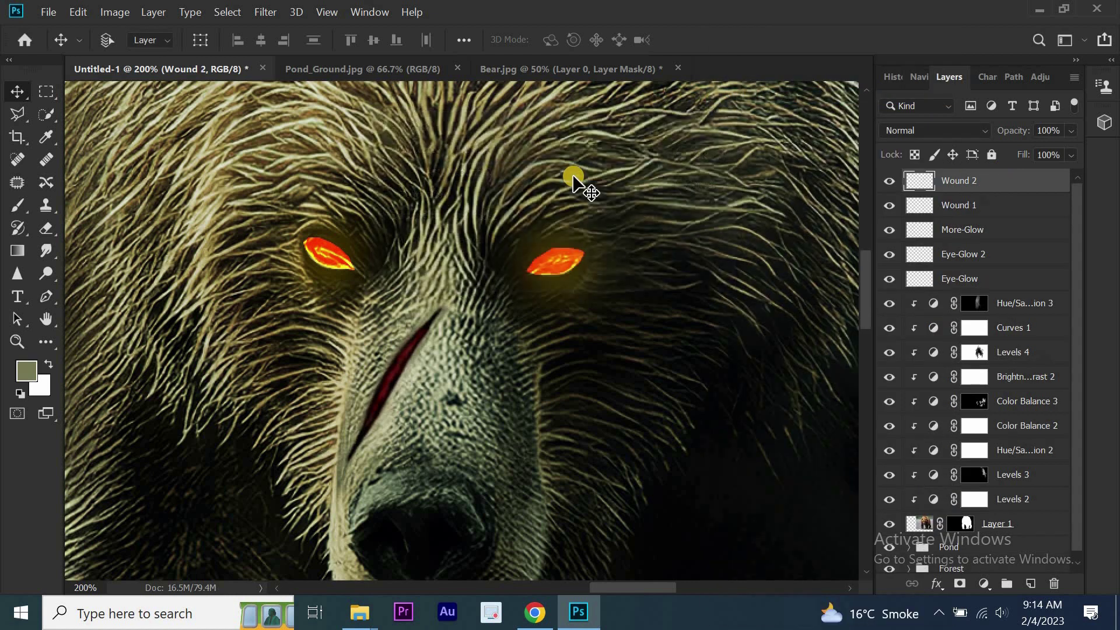
{"action": "left_click_drag", "start_coordinate": [393, 369], "coordinate": [417, 385]}
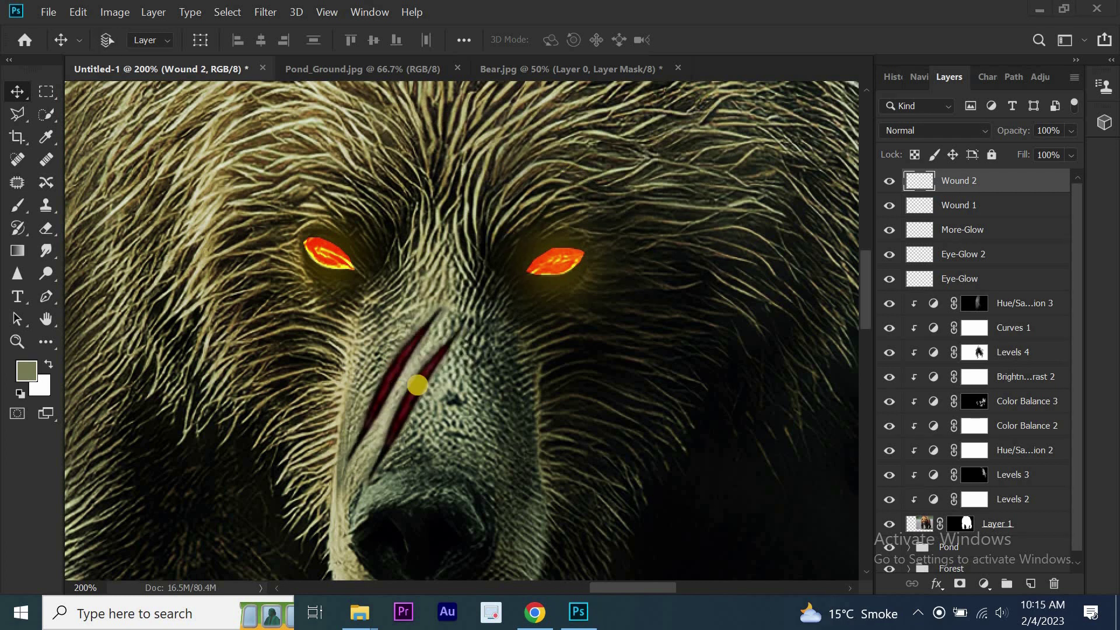
Start a Warp transform on the Wound 2 slash and bend its upper edge and stripes
{"action": "left_click", "coordinate": [417, 386]}
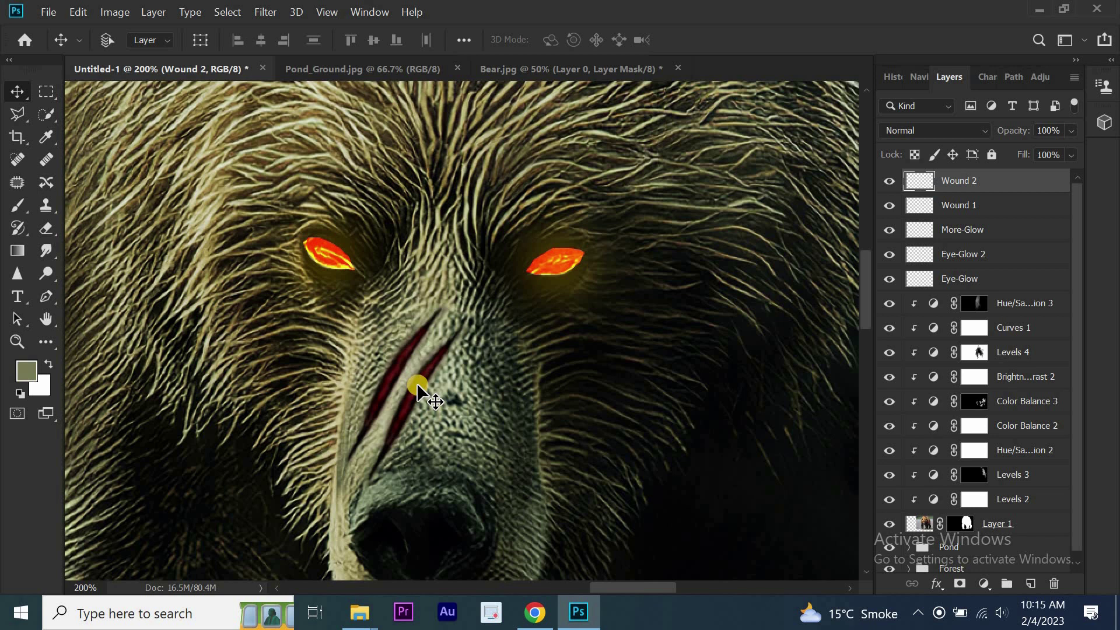
{"action": "key", "text": "ctrl+t"}
{"action": "right_click", "coordinate": [418, 385]}
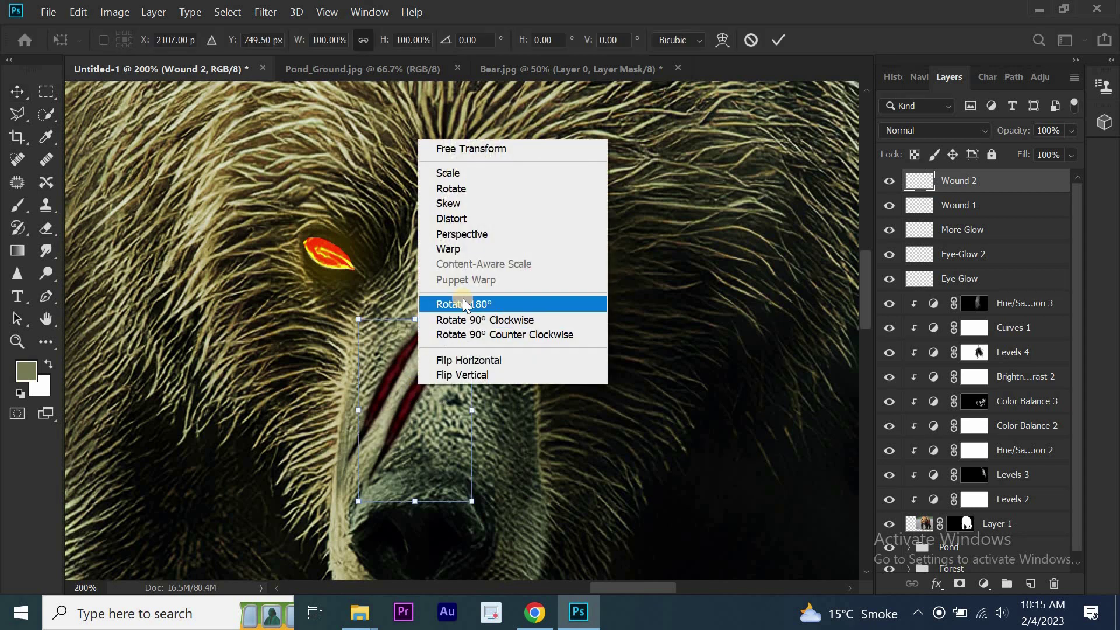
{"action": "left_click", "coordinate": [464, 249]}
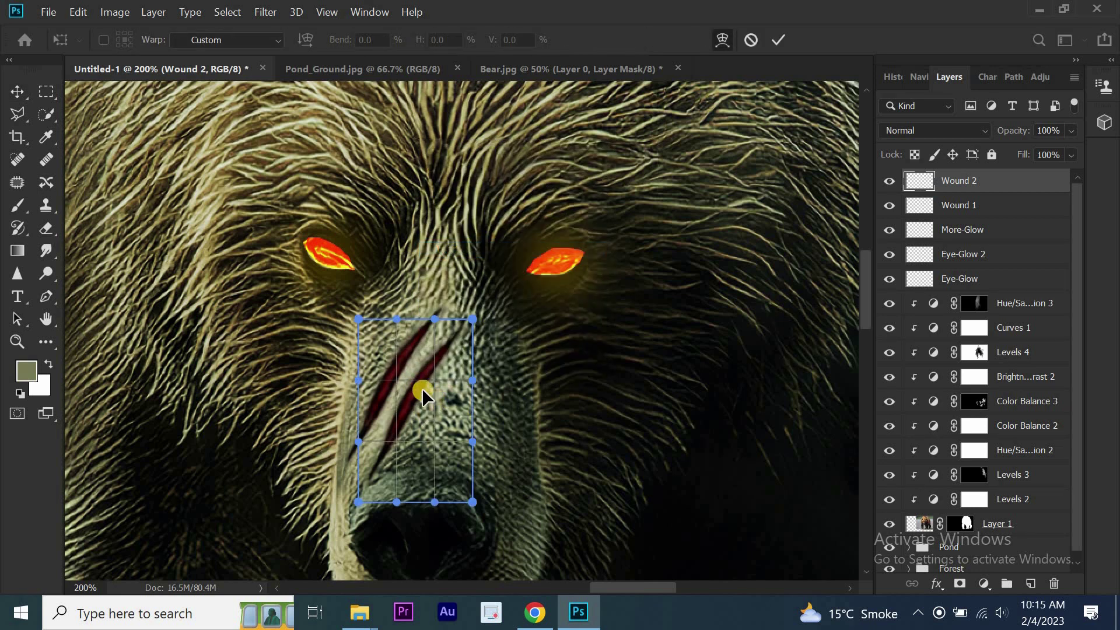
{"action": "left_click_drag", "start_coordinate": [473, 321], "coordinate": [456, 342]}
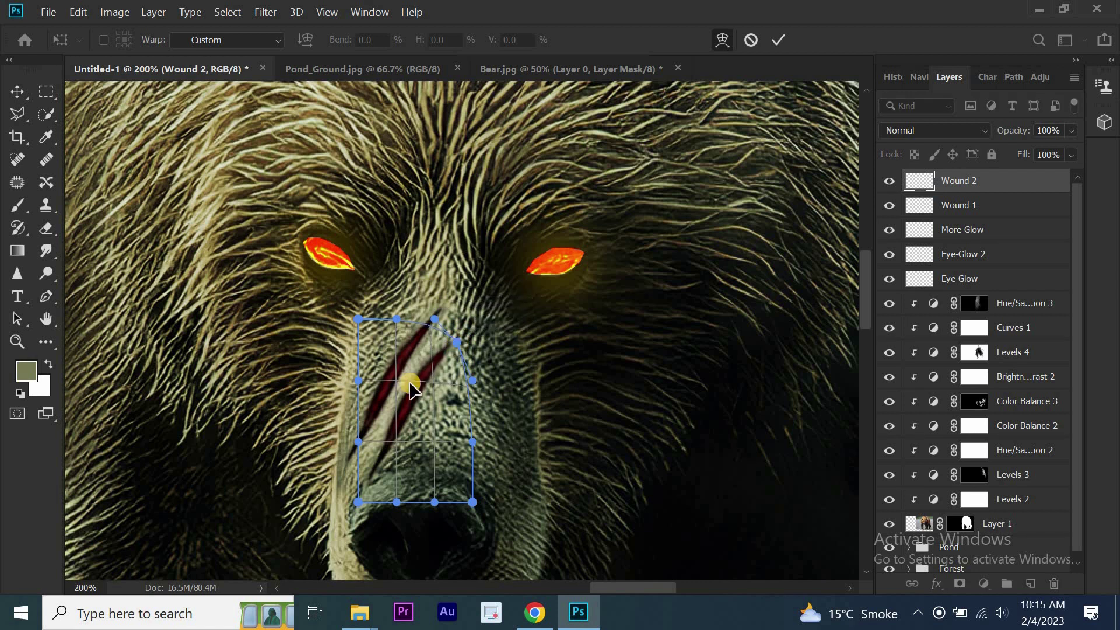
{"action": "mouse_move", "coordinate": [408, 385]}
{"action": "left_mouse_down"}
{"action": "mouse_move", "coordinate": [430, 434]}
{"action": "mouse_move", "coordinate": [422, 426]}
{"action": "left_mouse_up"}
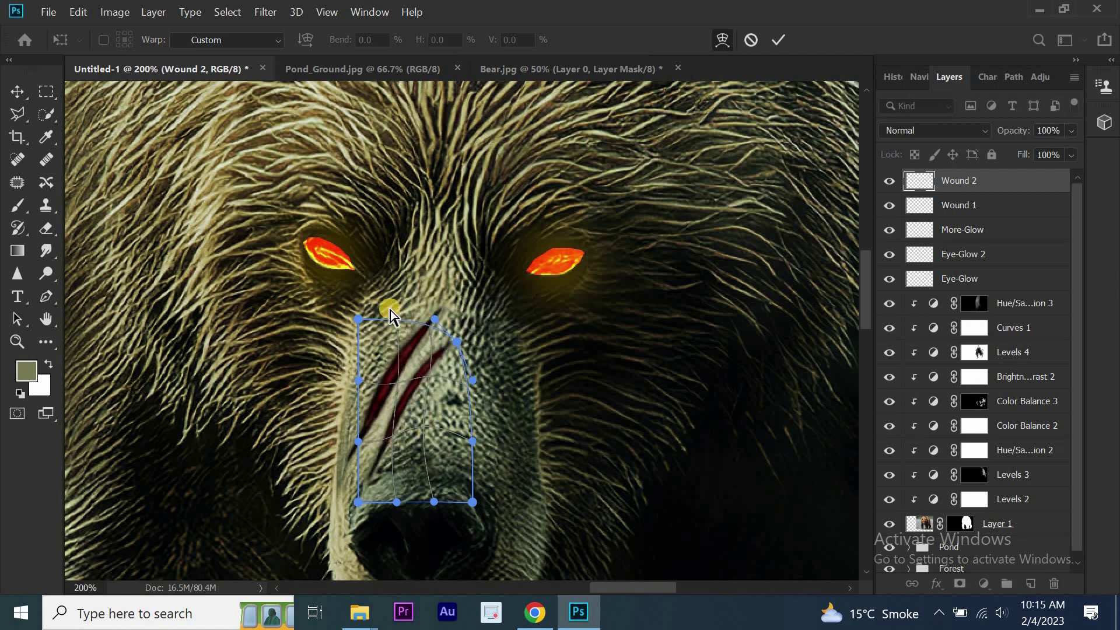
{"action": "left_click_drag", "start_coordinate": [396, 320], "coordinate": [376, 361]}
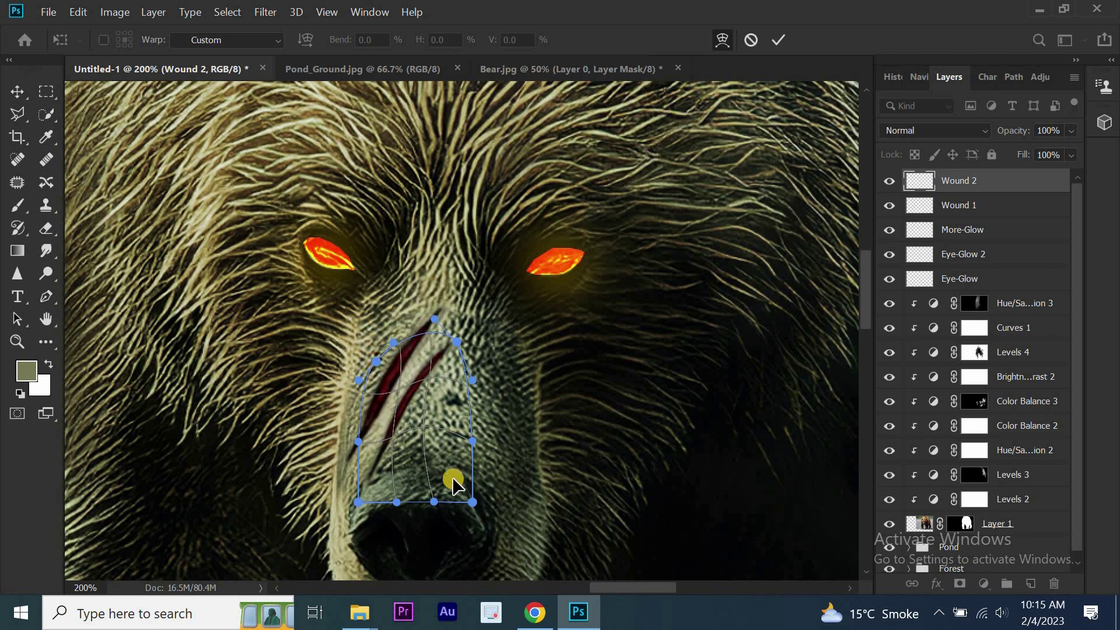
Shorten and curve the slash to follow the muzzle, then apply the warp
{"action": "left_click_drag", "start_coordinate": [473, 501], "coordinate": [448, 470]}
{"action": "left_click_drag", "start_coordinate": [358, 502], "coordinate": [361, 471]}
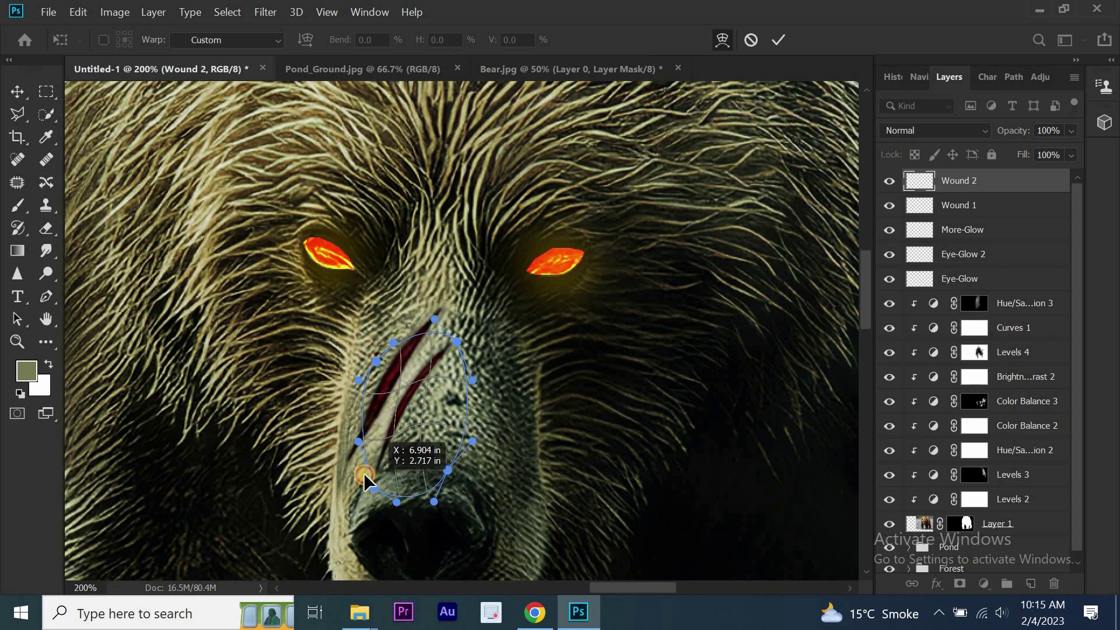
{"action": "mouse_move", "coordinate": [435, 319]}
{"action": "left_mouse_down"}
{"action": "mouse_move", "coordinate": [429, 363]}
{"action": "mouse_move", "coordinate": [442, 352]}
{"action": "left_mouse_up"}
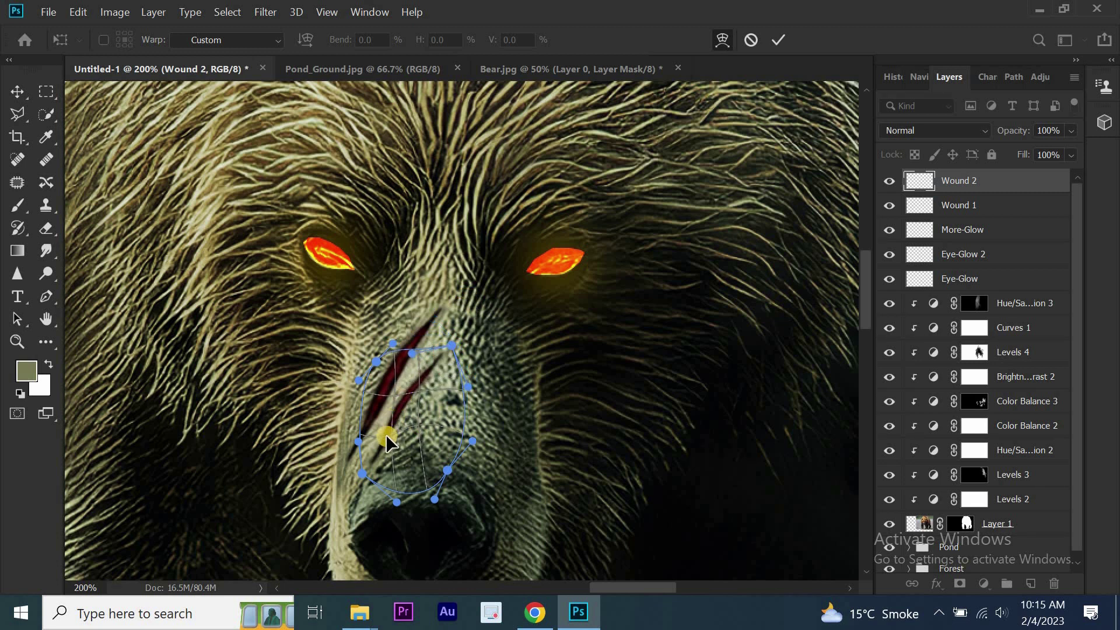
{"action": "left_click_drag", "start_coordinate": [385, 435], "coordinate": [415, 386]}
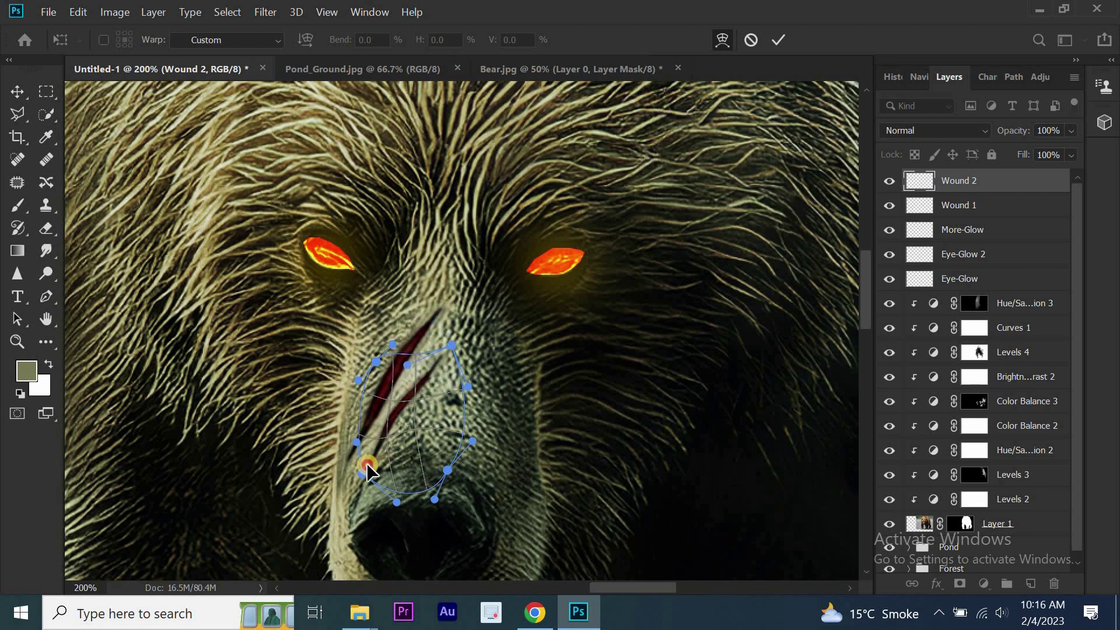
{"action": "left_click_drag", "start_coordinate": [367, 467], "coordinate": [356, 470]}
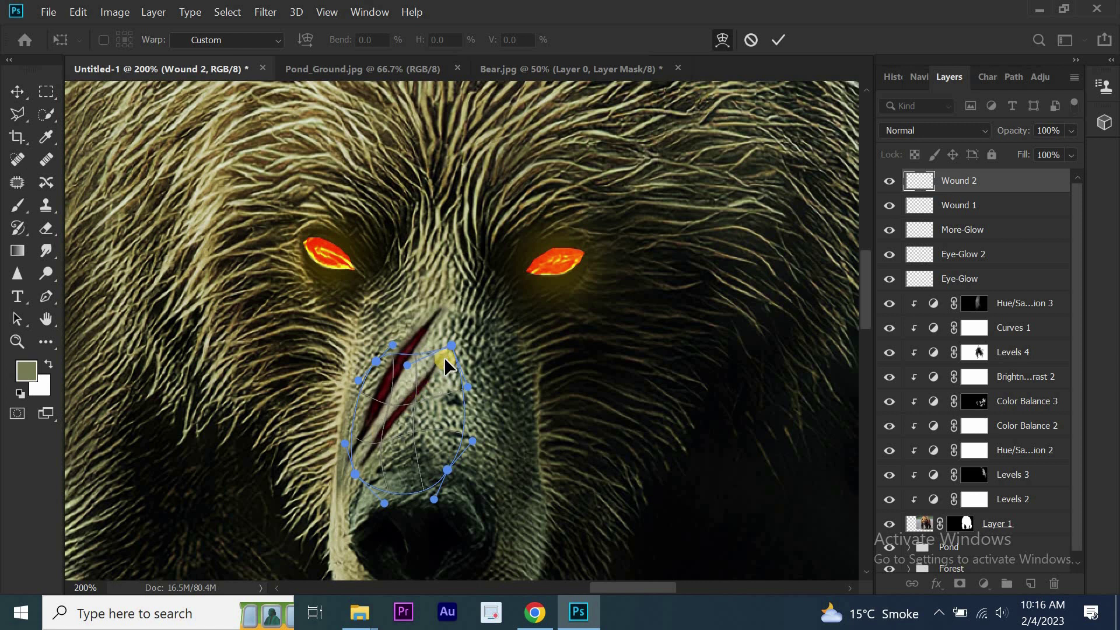
{"action": "left_click_drag", "start_coordinate": [444, 365], "coordinate": [409, 383]}
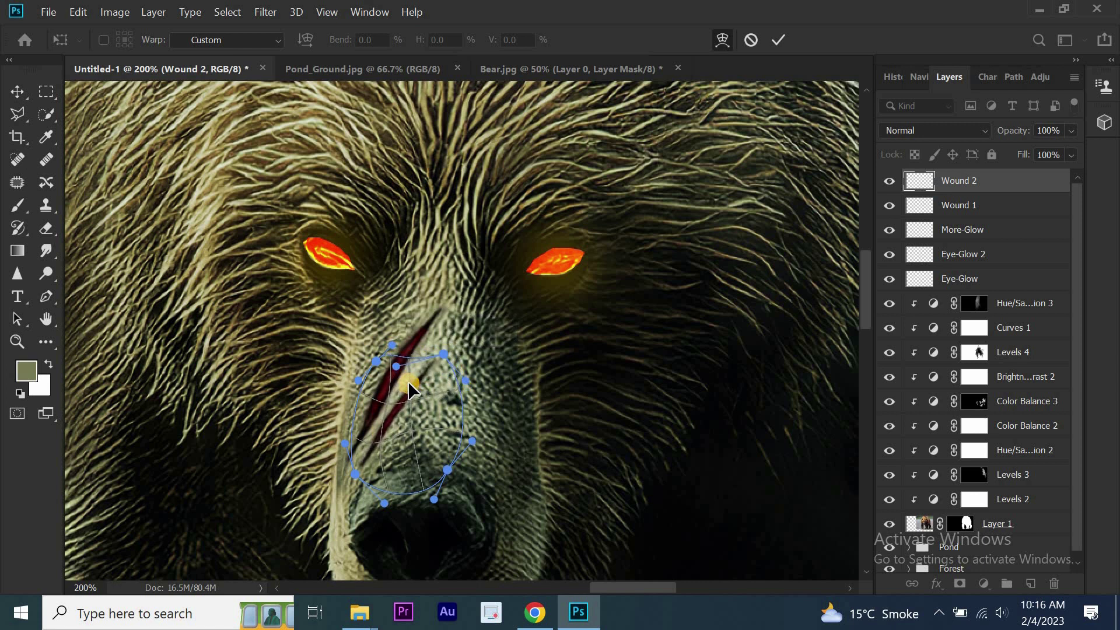
{"action": "left_click", "coordinate": [778, 40]}
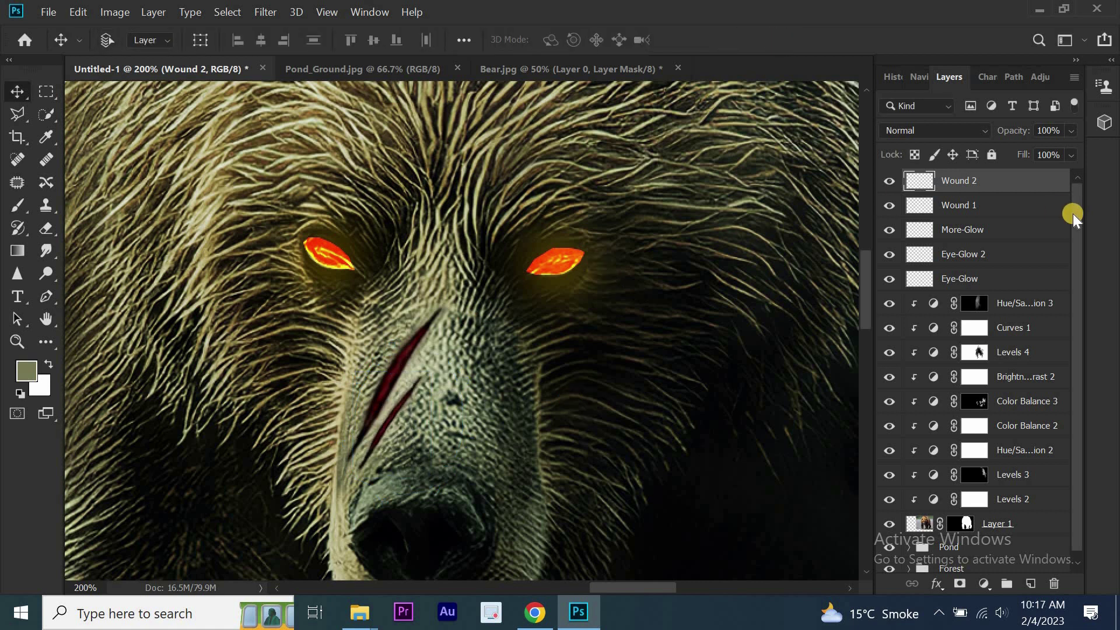
{"action": "left_click_drag", "start_coordinate": [1076, 212], "coordinate": [1065, 306]}
Group the layers from Wound 2 to Layer 1 as 'Bear', expand the Forest group, and fit the view
{"action": "left_click", "coordinate": [1006, 518], "text": "shift"}
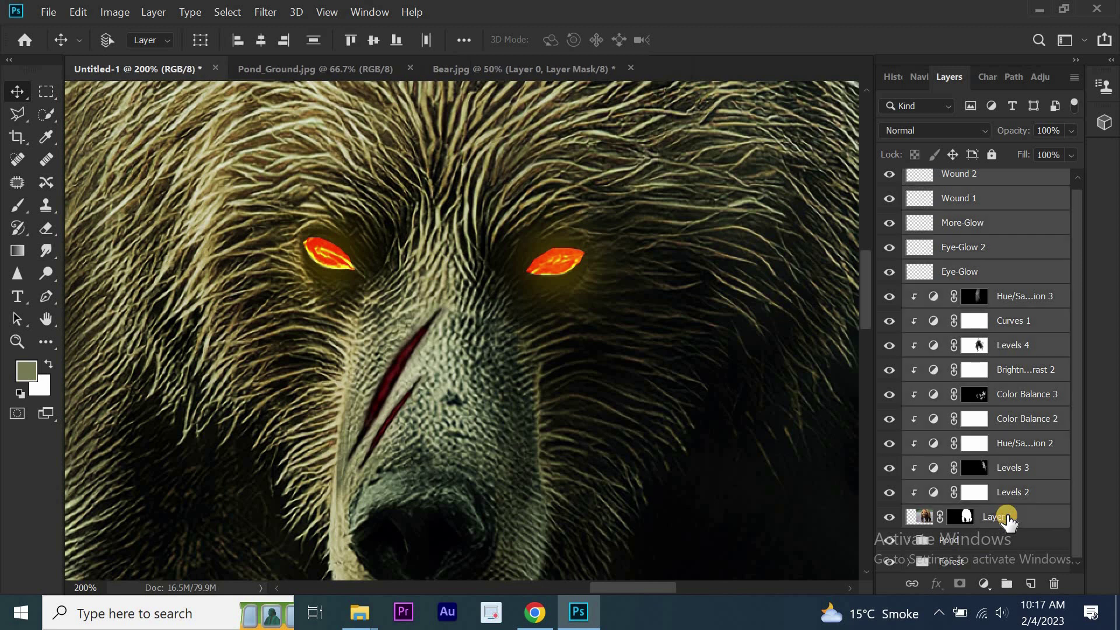
{"action": "right_click", "coordinate": [1007, 515]}
{"action": "left_click", "coordinate": [869, 131]}
{"action": "type", "text": "Bear"}
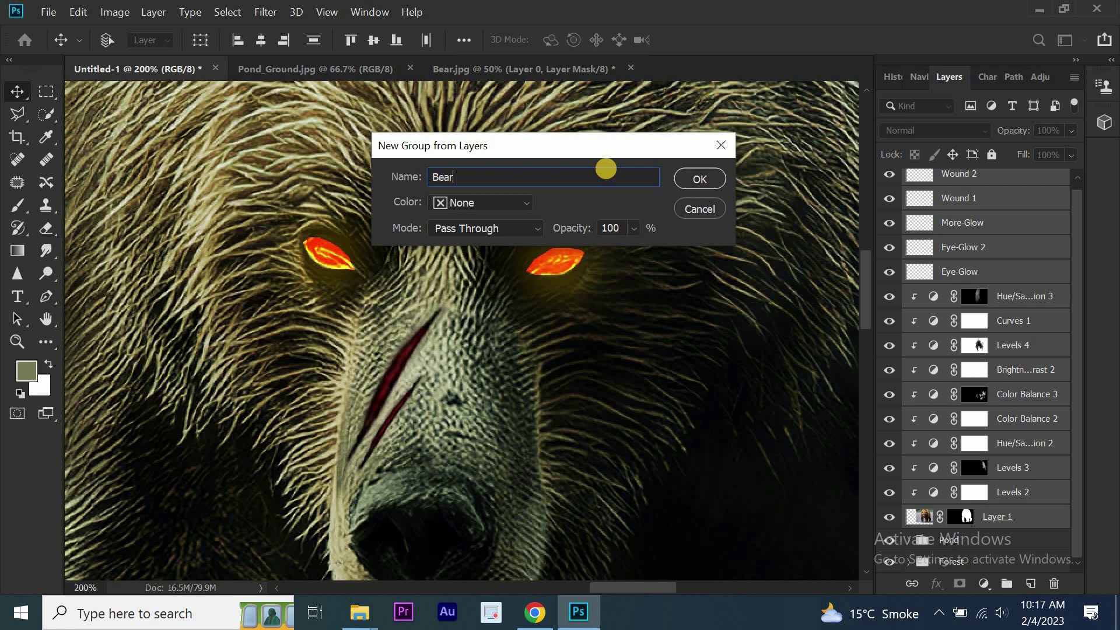
{"action": "left_click", "coordinate": [707, 175]}
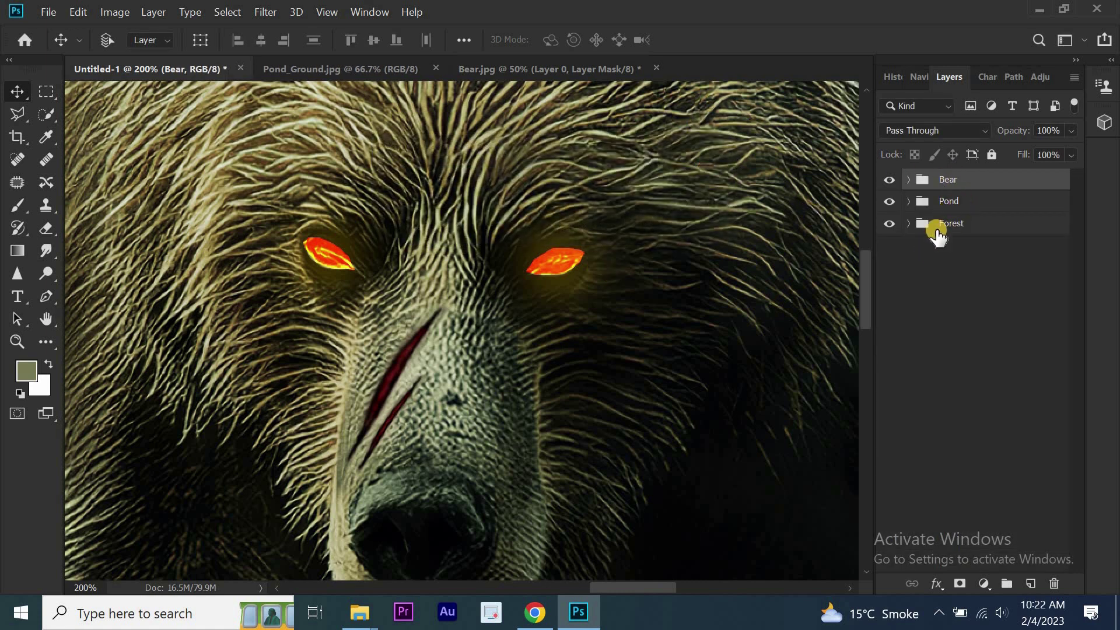
{"action": "left_click", "coordinate": [908, 223]}
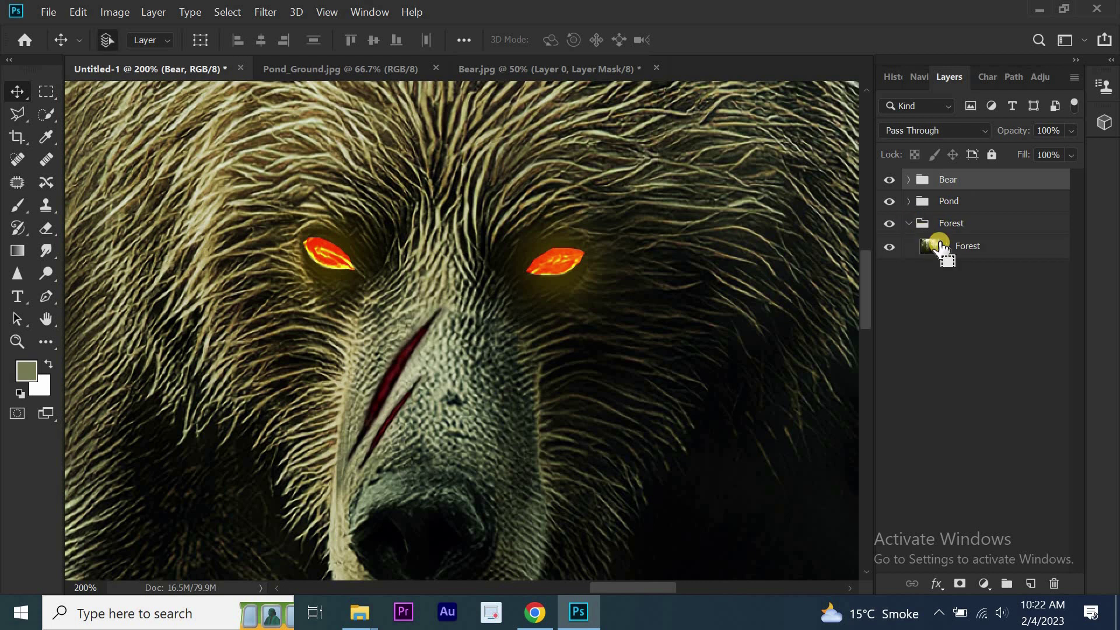
{"action": "key", "text": "ctrl+0"}
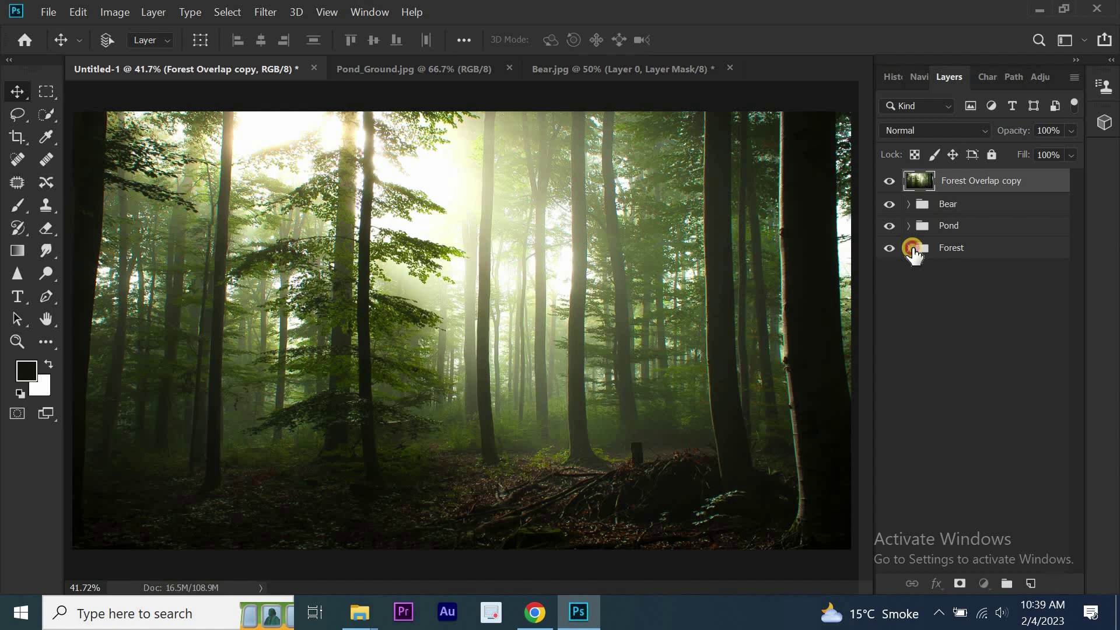
With the Pen tool, trace the left edge of the right-hand trunk from top to bottom
{"action": "left_click", "coordinate": [914, 252]}
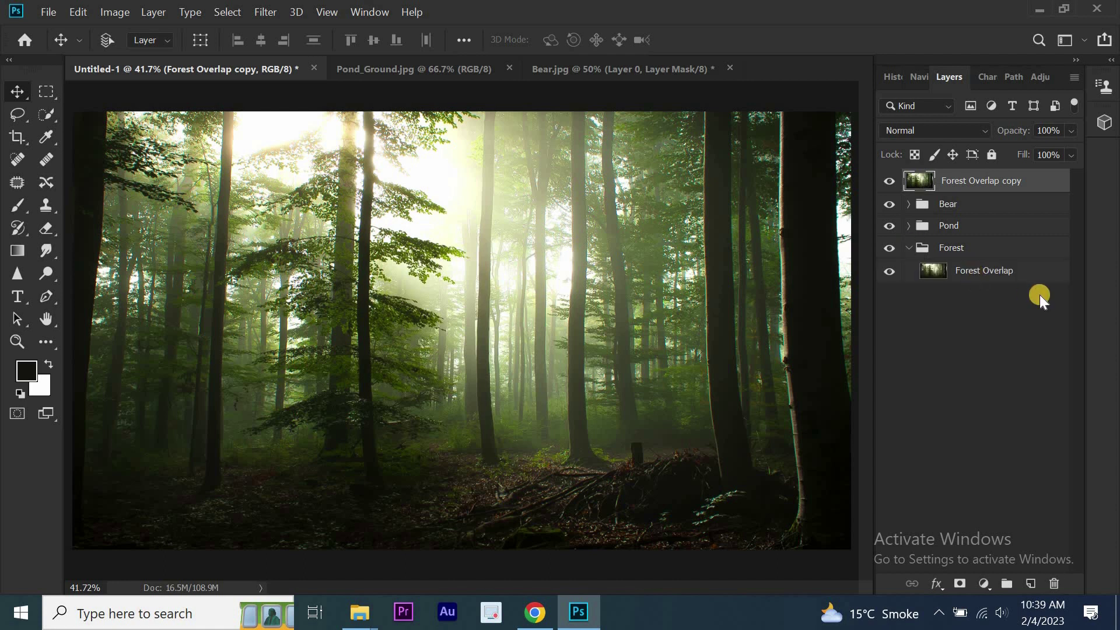
{"action": "left_click", "coordinate": [909, 247]}
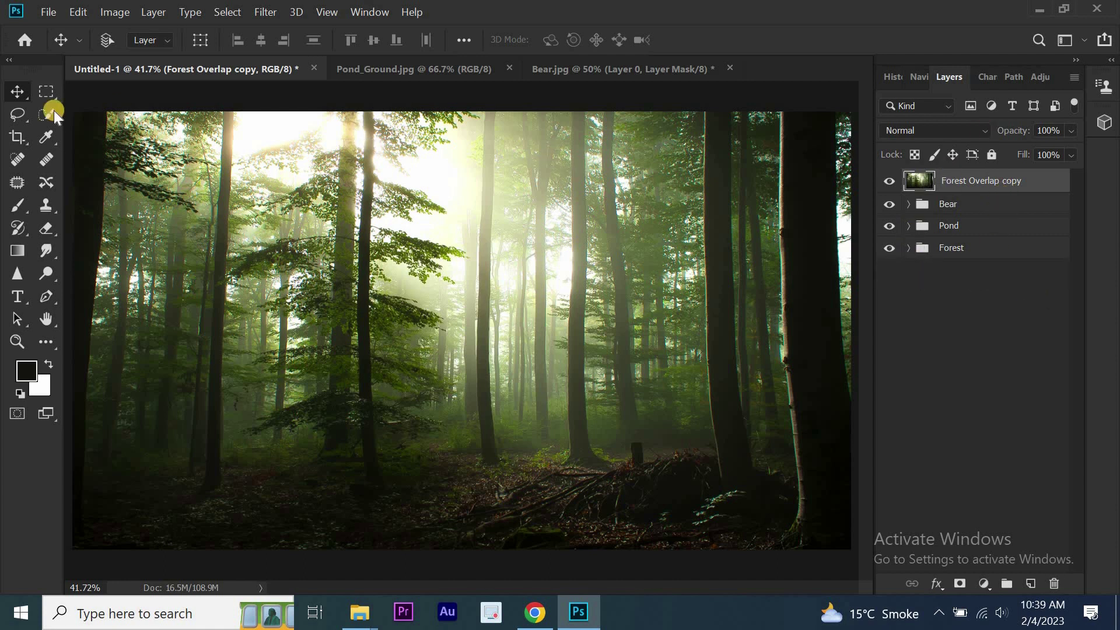
{"action": "left_click", "coordinate": [46, 297]}
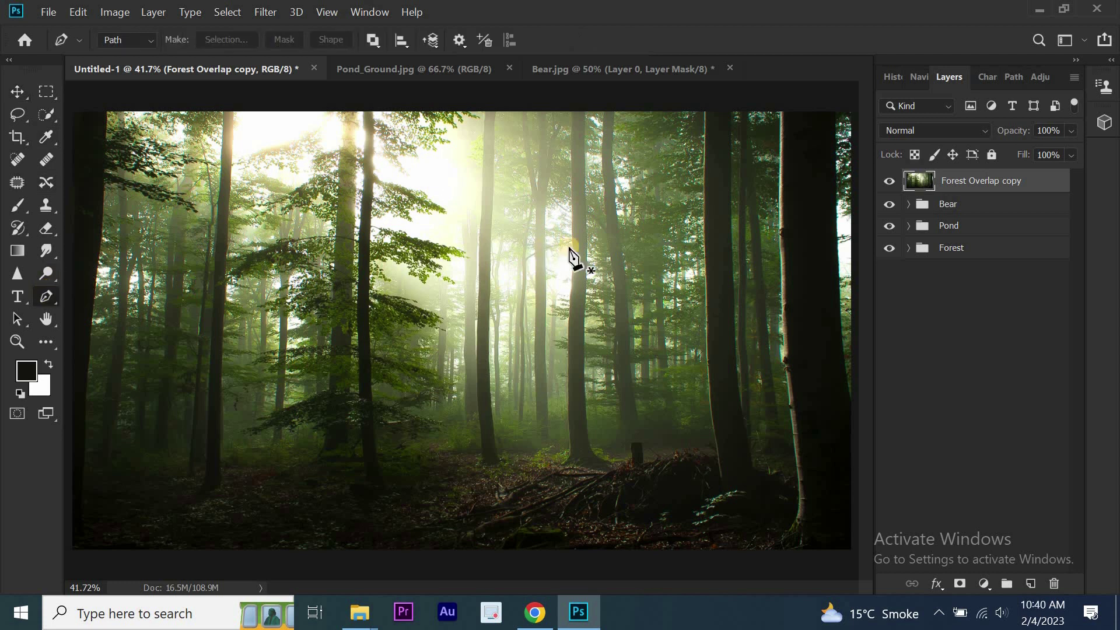
{"action": "scroll", "coordinate": [637, 222], "scroll_direction": "up", "scroll_amount": 1}
{"action": "left_click", "coordinate": [635, 218]}
{"action": "left_click", "coordinate": [634, 324]}
{"action": "left_click", "coordinate": [636, 406]}
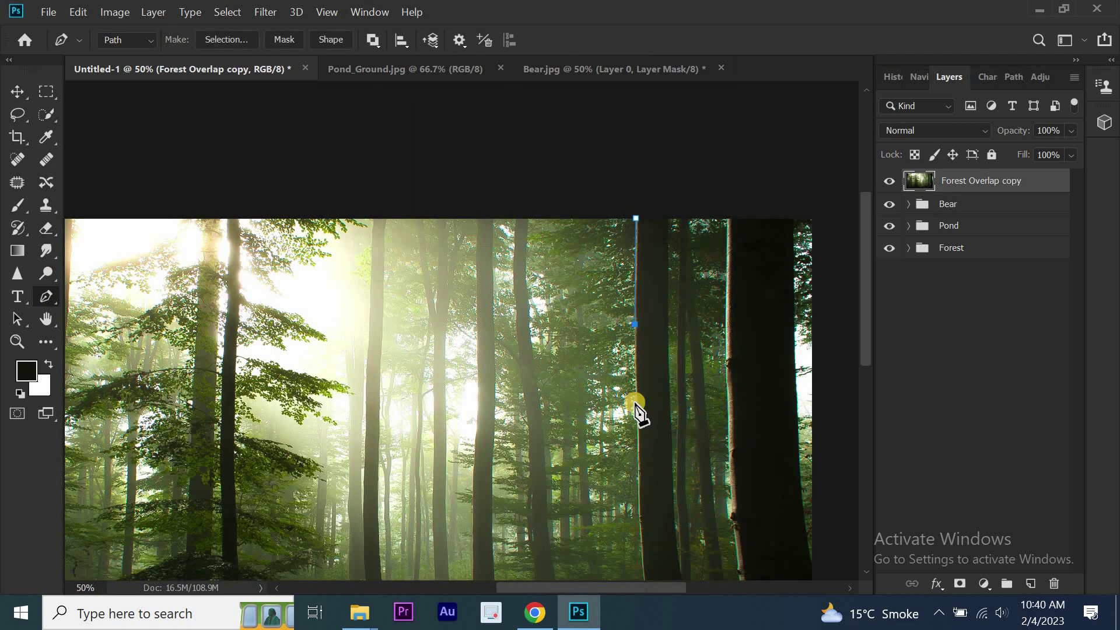
{"action": "left_click", "coordinate": [639, 495]}
{"action": "left_click", "coordinate": [643, 564]}
Extend the path around the trunks' base, along the bottom edge, and up the right tree
{"action": "left_click_drag", "start_coordinate": [865, 366], "coordinate": [865, 457]}
{"action": "left_click", "coordinate": [650, 341]}
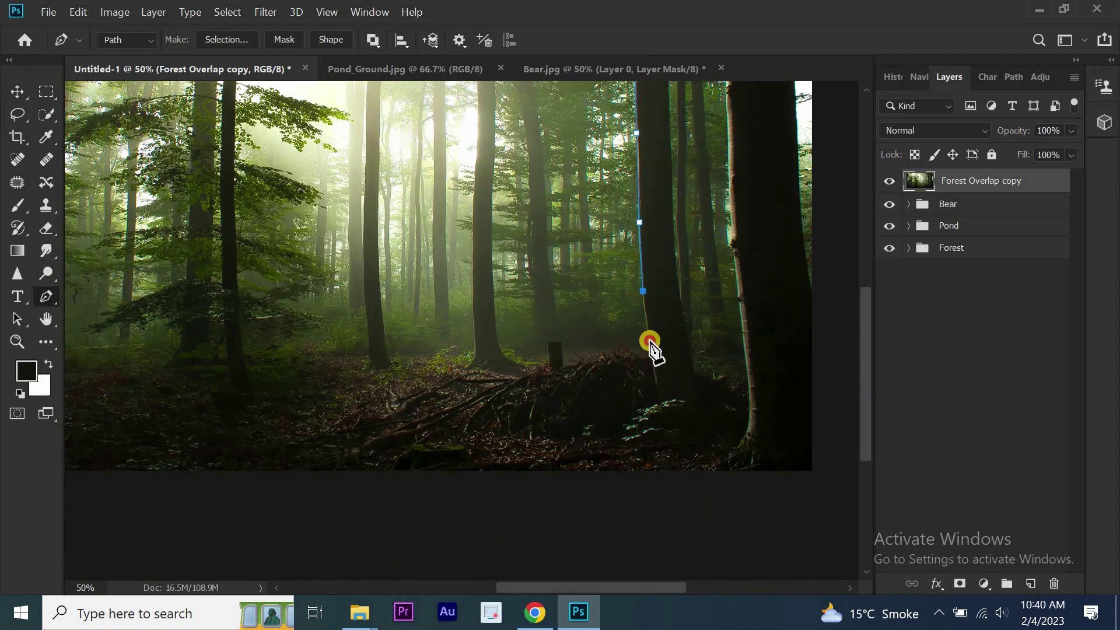
{"action": "left_click", "coordinate": [655, 384]}
{"action": "left_click", "coordinate": [622, 388]}
{"action": "left_click", "coordinate": [600, 460]}
{"action": "left_click", "coordinate": [677, 476]}
{"action": "left_click", "coordinate": [744, 437]}
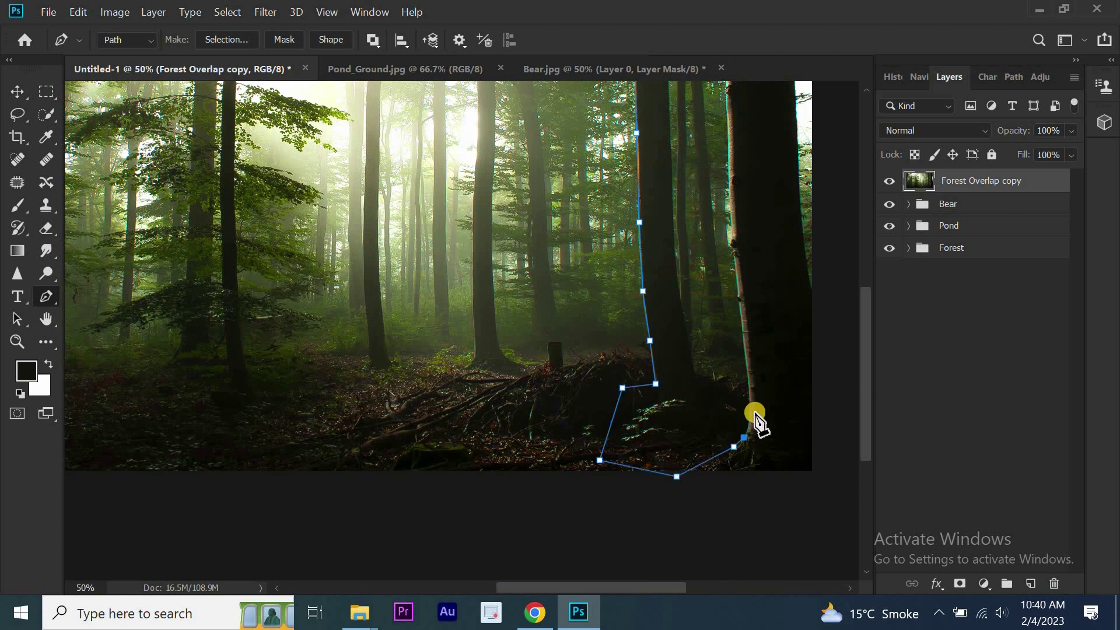
{"action": "left_click", "coordinate": [708, 485]}
{"action": "left_click", "coordinate": [765, 471]}
{"action": "left_click", "coordinate": [812, 470]}
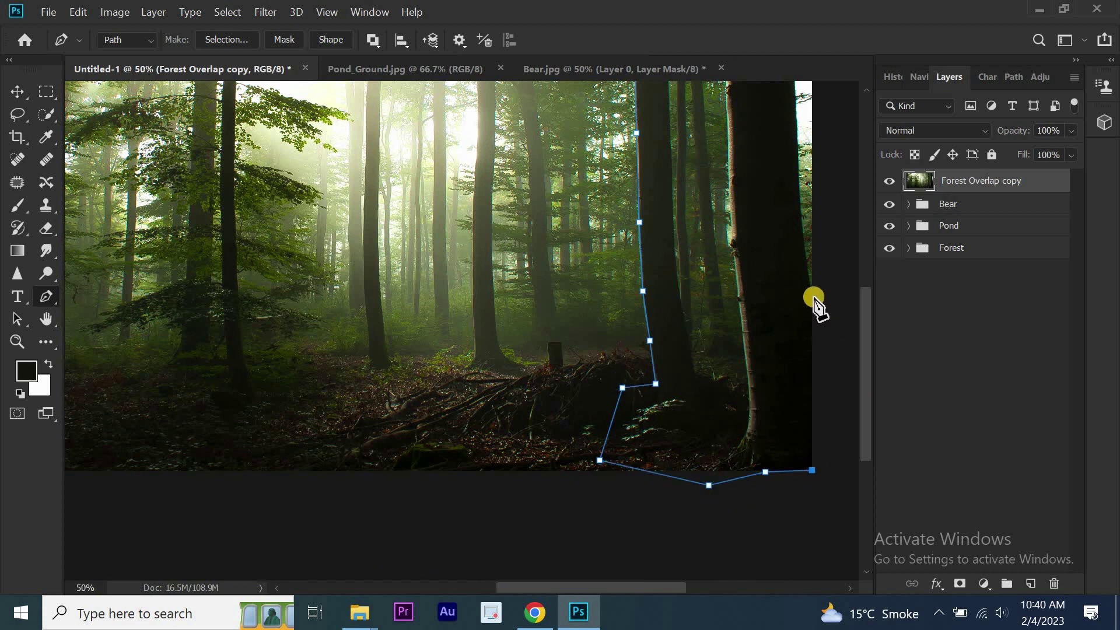
{"action": "left_click", "coordinate": [812, 292]}
{"action": "left_click", "coordinate": [807, 267]}
{"action": "left_click", "coordinate": [798, 190]}
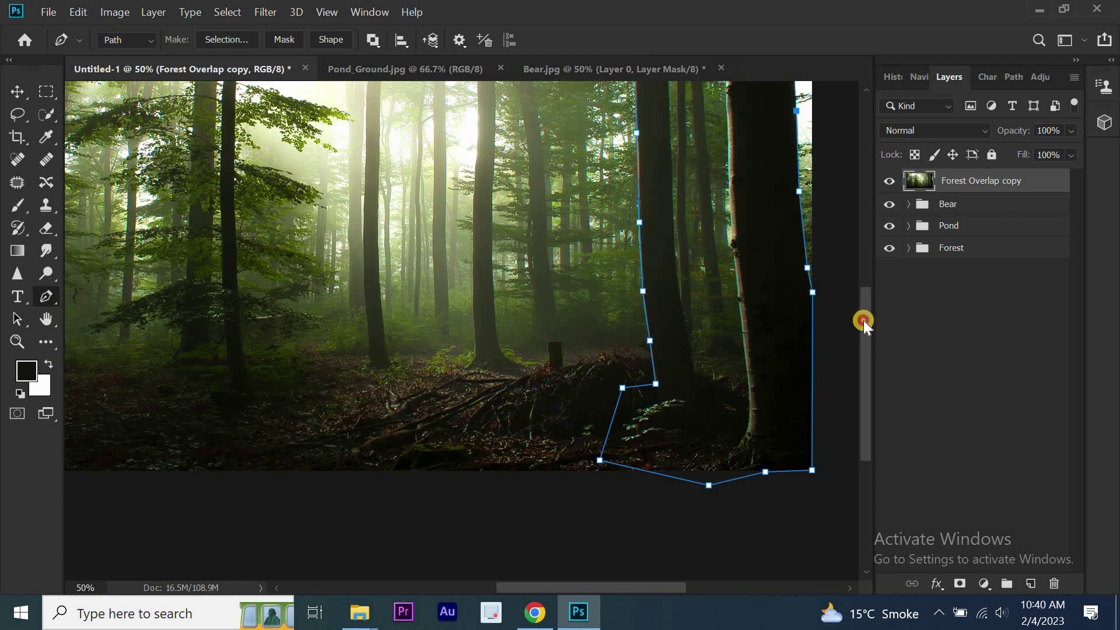
Continue the path up the right side, across the dark trunk's top, and down its left edge
{"action": "left_click_drag", "start_coordinate": [863, 320], "coordinate": [863, 238]}
{"action": "left_click", "coordinate": [794, 282]}
{"action": "left_click", "coordinate": [791, 235]}
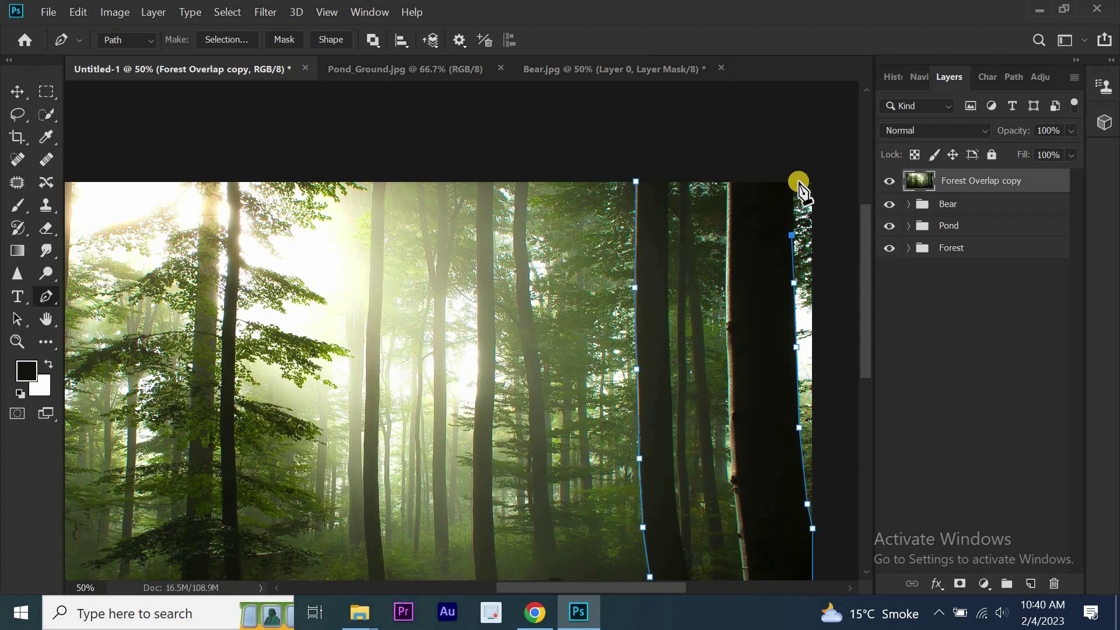
{"action": "left_click", "coordinate": [796, 184]}
{"action": "left_click", "coordinate": [728, 180]}
{"action": "left_click", "coordinate": [727, 225]}
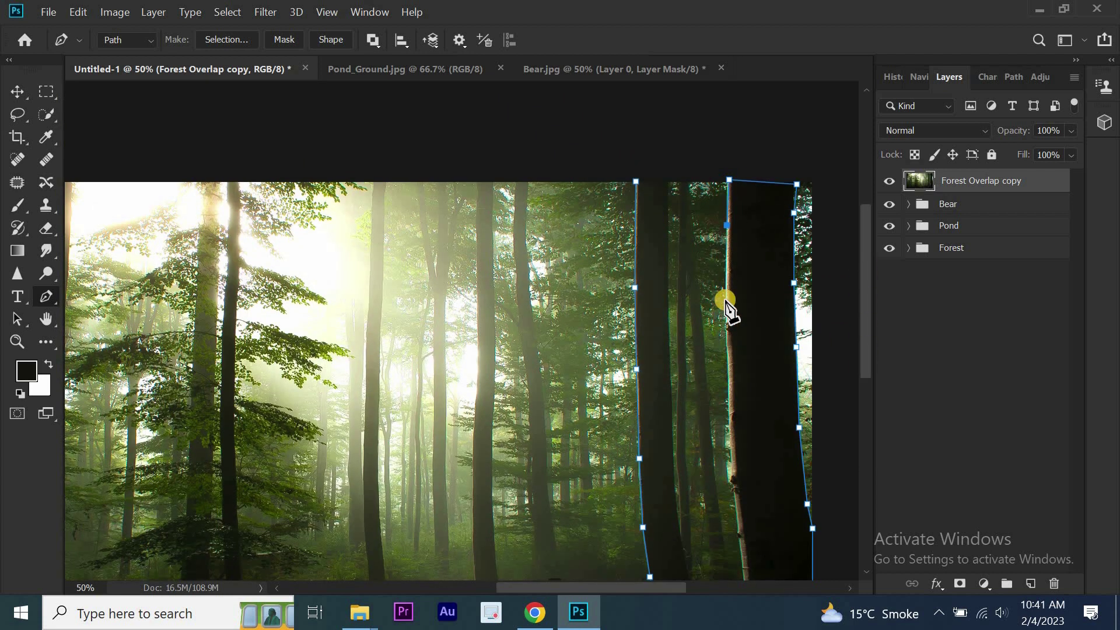
{"action": "left_click", "coordinate": [727, 383]}
{"action": "left_click", "coordinate": [729, 441]}
{"action": "scroll", "coordinate": [767, 408], "scroll_direction": "down", "scroll_amount": 5}
{"action": "left_click", "coordinate": [745, 359]}
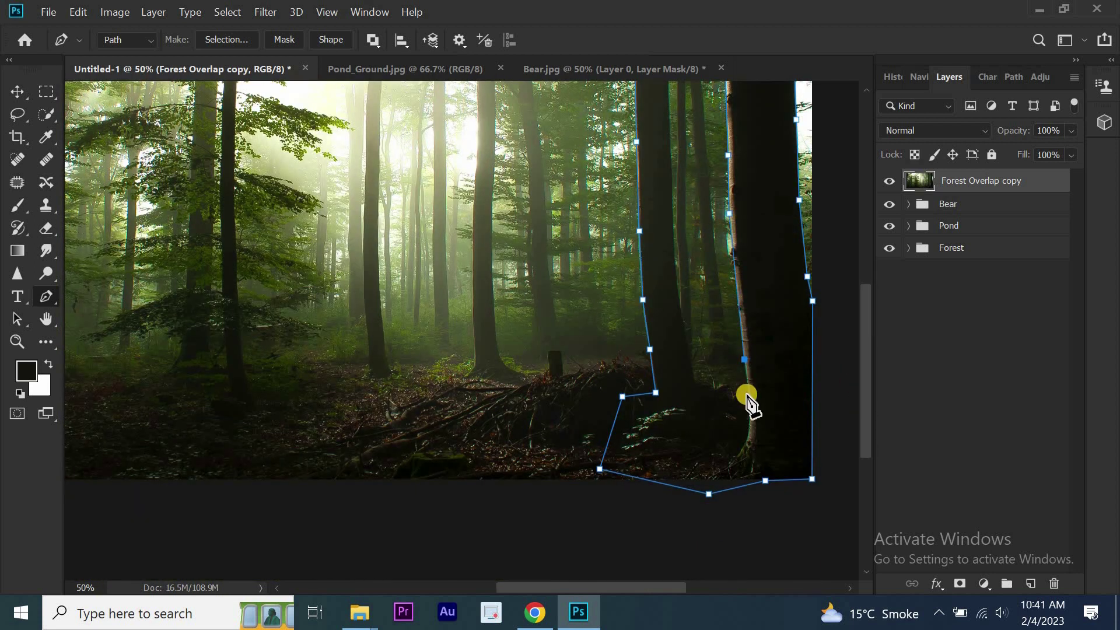
{"action": "left_click", "coordinate": [746, 399]}
{"action": "left_click", "coordinate": [739, 404]}
Zoom in and trace the tree base and thin tree's edge, closing the path at the top
{"action": "key", "text": "ctrl+plus"}
{"action": "key", "text": "ctrl+plus"}
{"action": "scroll", "coordinate": [524, 513], "scroll_direction": "right", "scroll_amount": 5}
{"action": "left_click", "coordinate": [553, 438]}
{"action": "left_click", "coordinate": [539, 445]}
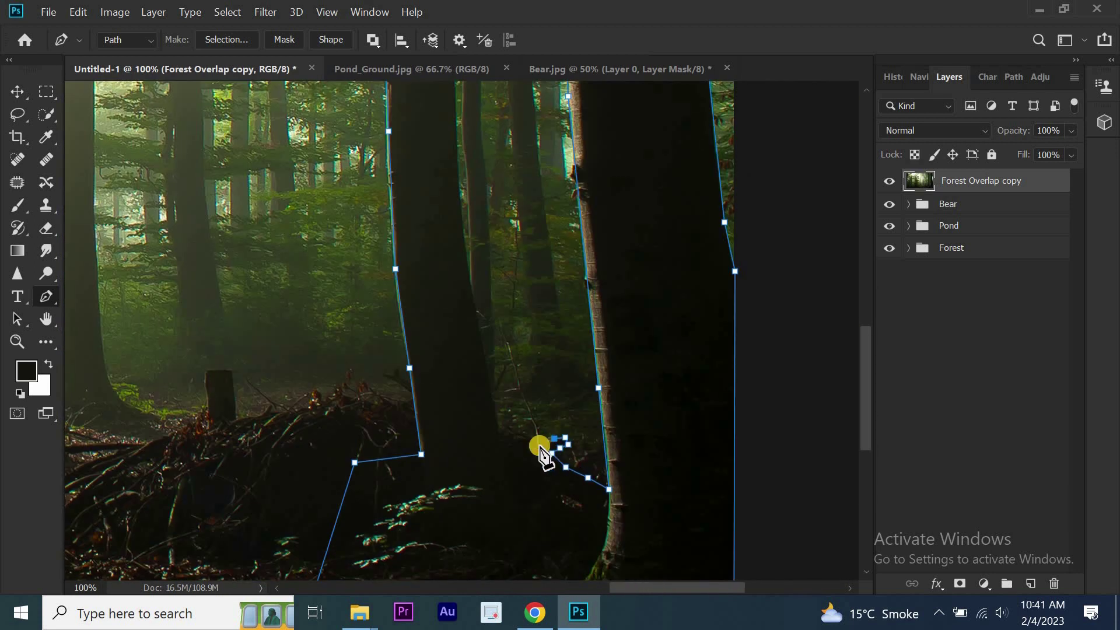
{"action": "left_click", "coordinate": [502, 450]}
{"action": "left_click", "coordinate": [476, 317]}
{"action": "left_click", "coordinate": [470, 279]}
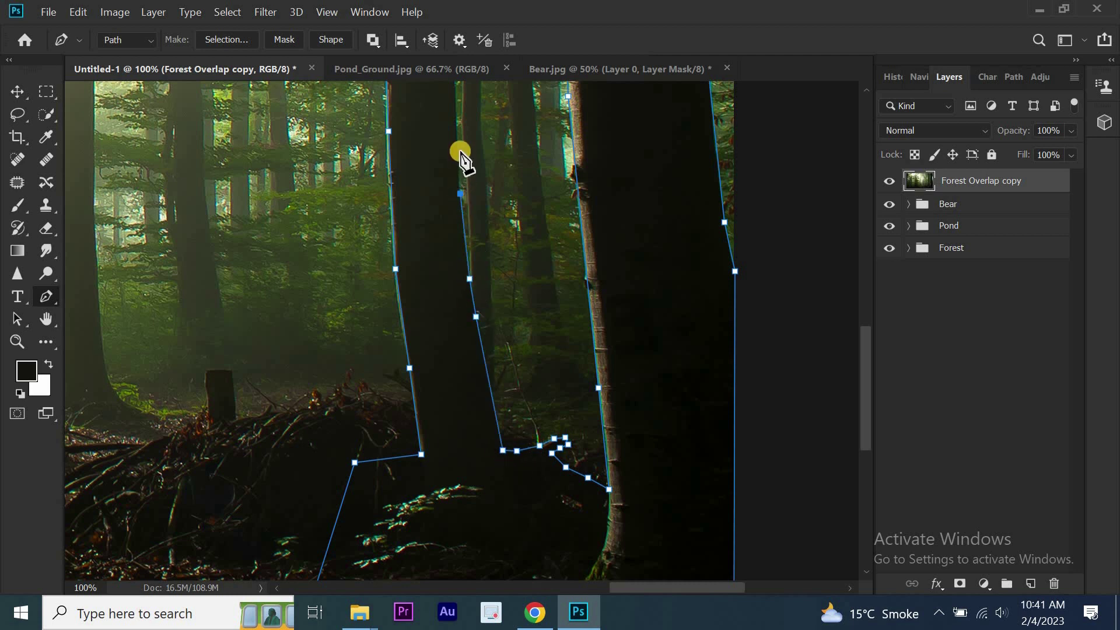
{"action": "scroll", "coordinate": [856, 320], "scroll_direction": "up", "scroll_amount": 3}
{"action": "scroll", "coordinate": [857, 320], "scroll_direction": "up", "scroll_amount": 2}
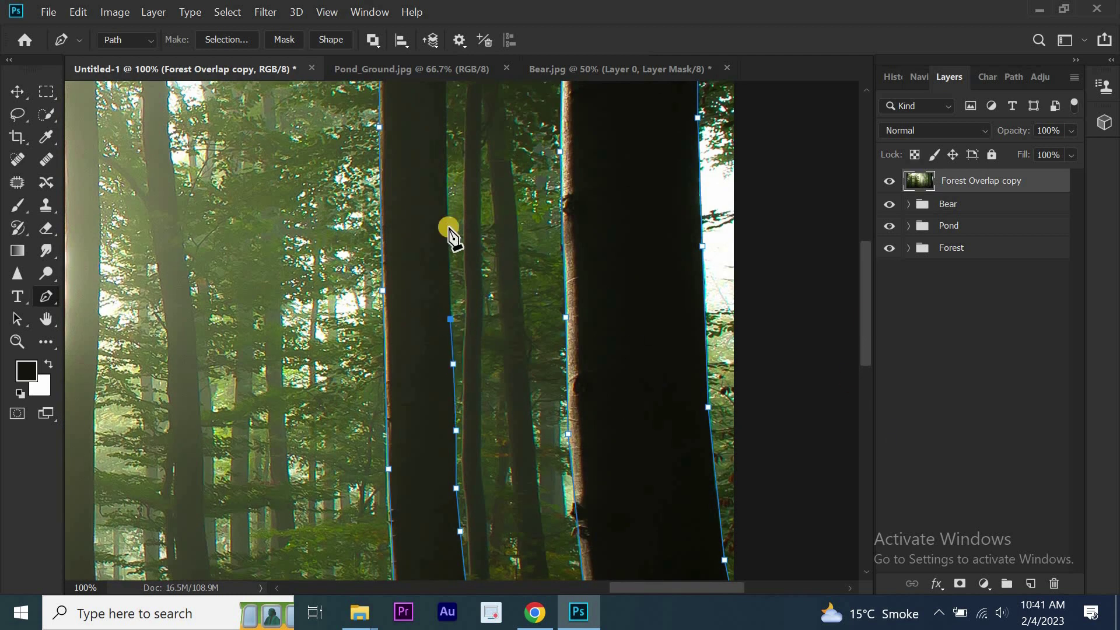
{"action": "left_click", "coordinate": [443, 95]}
{"action": "scroll", "coordinate": [423, 327], "scroll_direction": "up", "scroll_amount": 10}
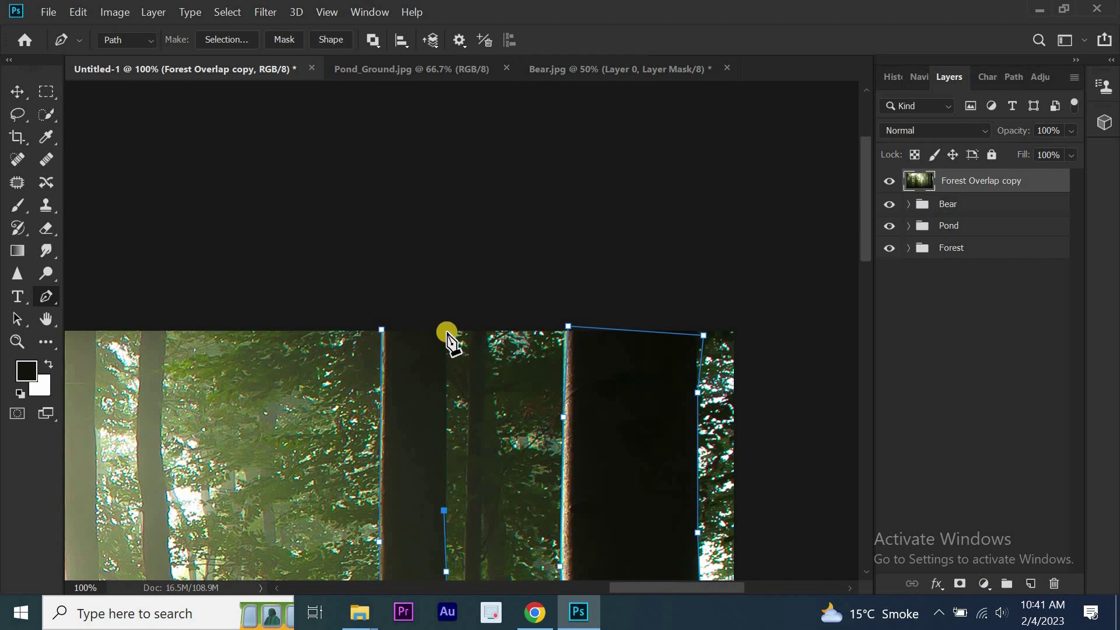
{"action": "left_click", "coordinate": [445, 336]}
{"action": "left_click", "coordinate": [404, 317]}
Fit the image on screen and convert the traced path into a selection
{"action": "key", "text": "ctrl+0"}
{"action": "key", "text": "v"}
{"action": "key", "text": "p"}
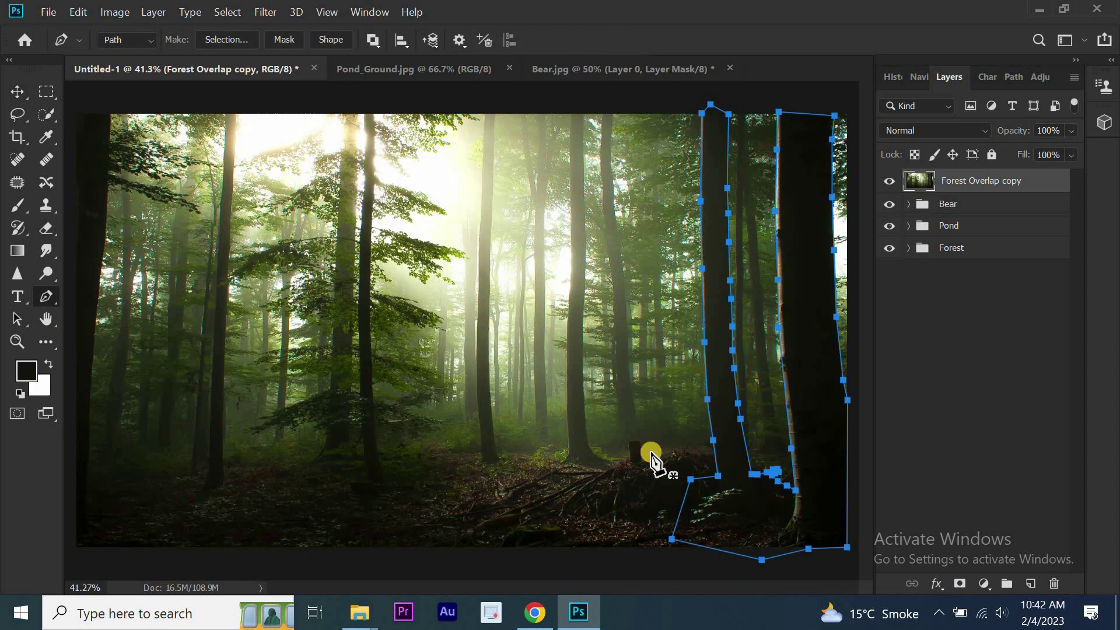
{"action": "right_click", "coordinate": [717, 463]}
{"action": "left_click", "coordinate": [725, 125]}
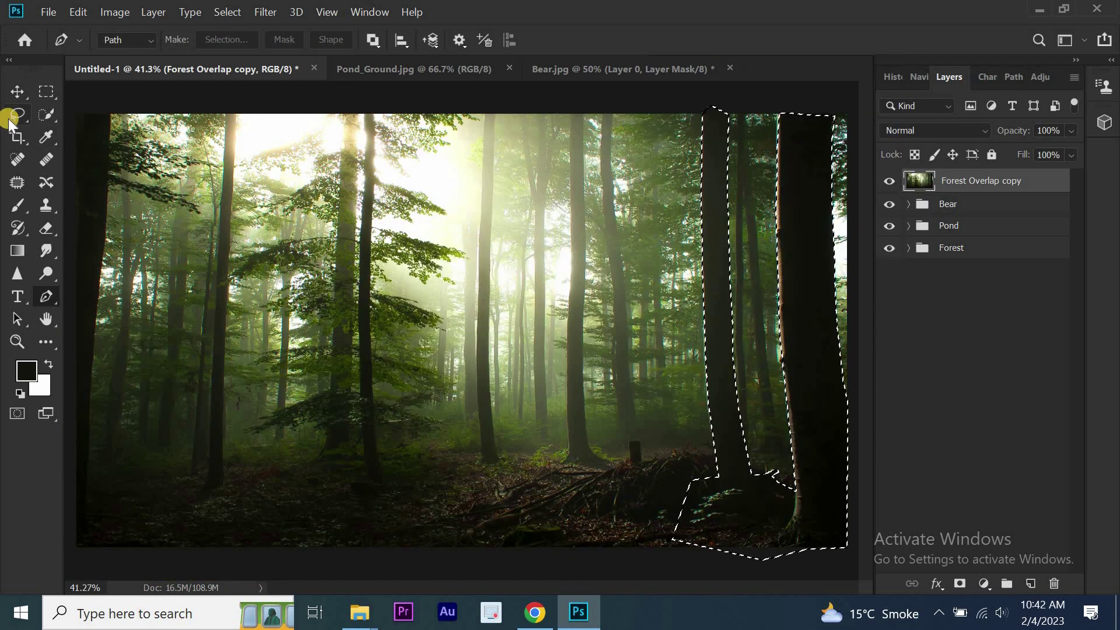
Lasso the ground mound into the selection, mask Forest Overlap copy with it, and invert the mask
{"action": "key", "text": "l"}
{"action": "left_click_drag", "start_coordinate": [566, 499], "coordinate": [775, 562]}
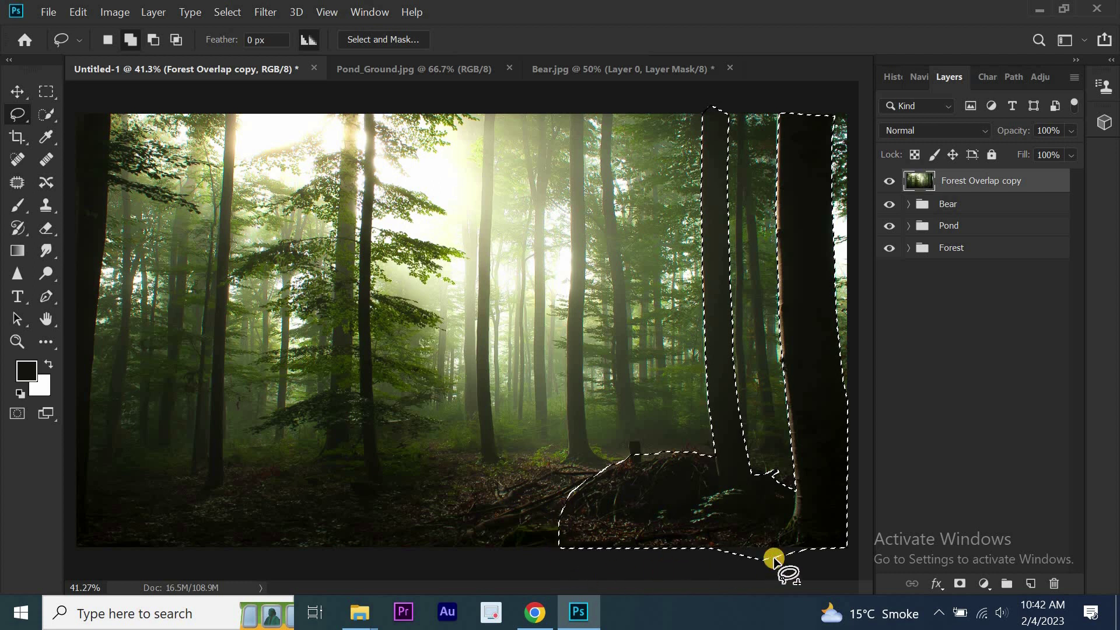
{"action": "key", "text": "v"}
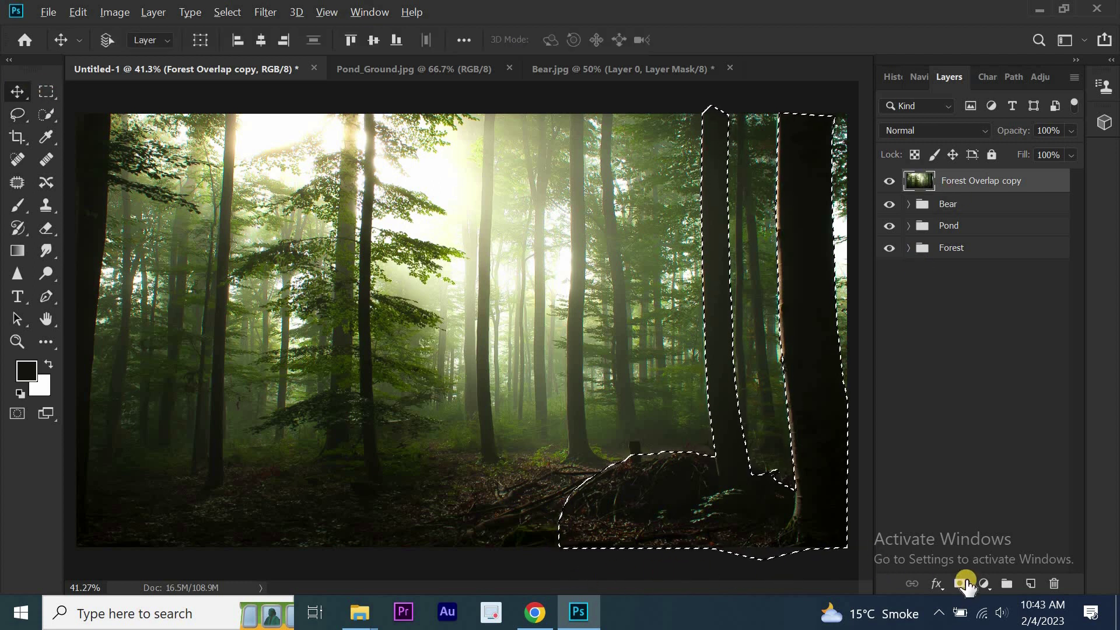
{"action": "left_click", "coordinate": [959, 583], "text": "alt"}
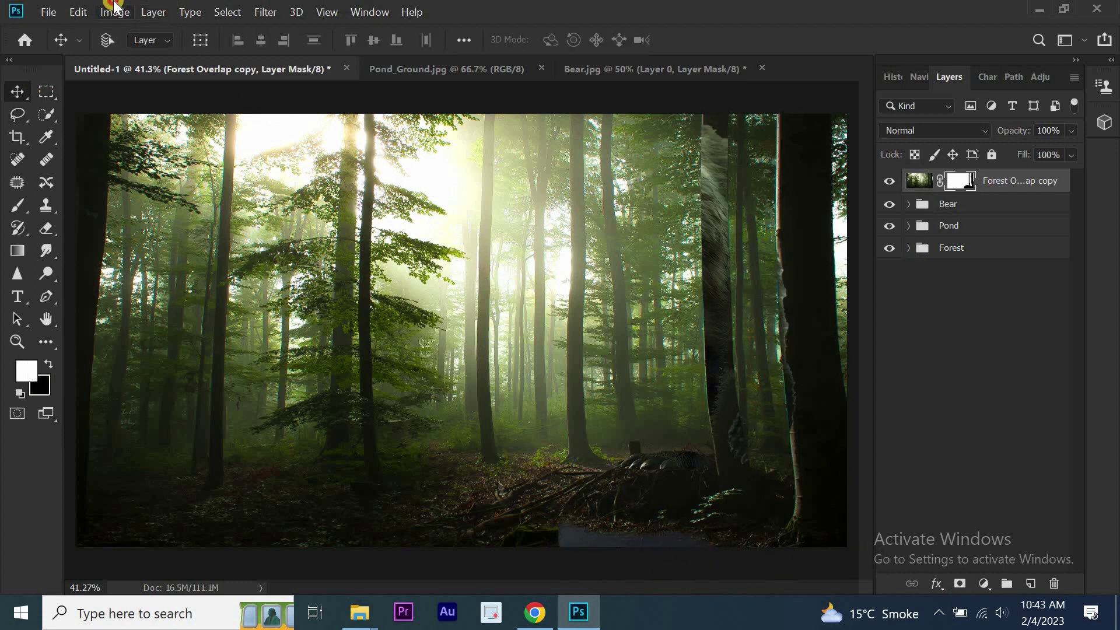
{"action": "left_click", "coordinate": [114, 8]}
{"action": "mouse_move", "coordinate": [140, 51]}
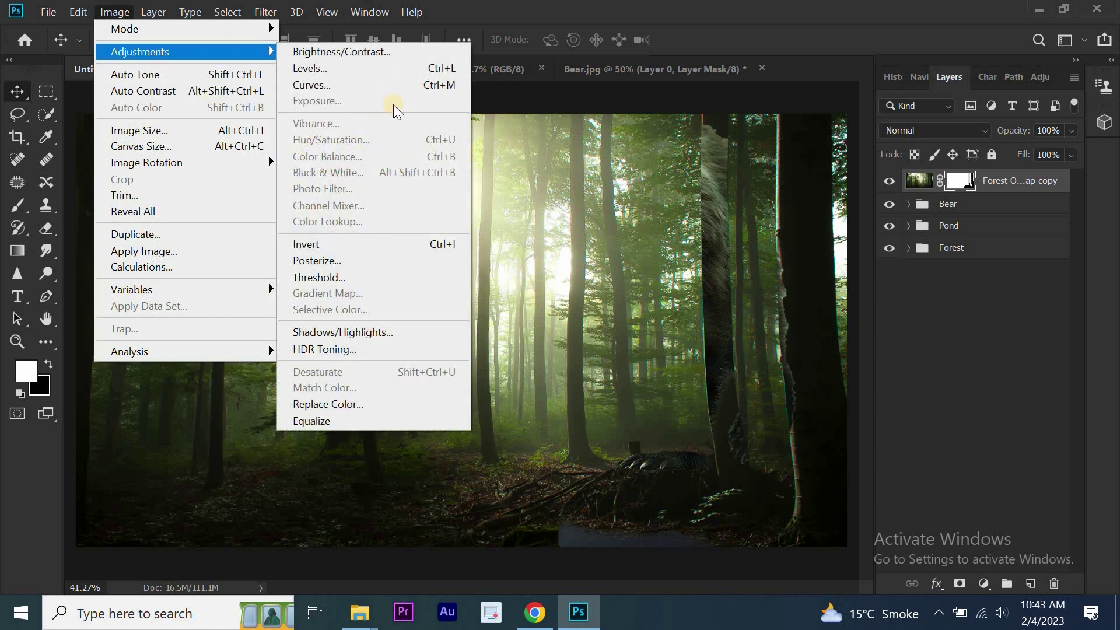
{"action": "left_click", "coordinate": [407, 244]}
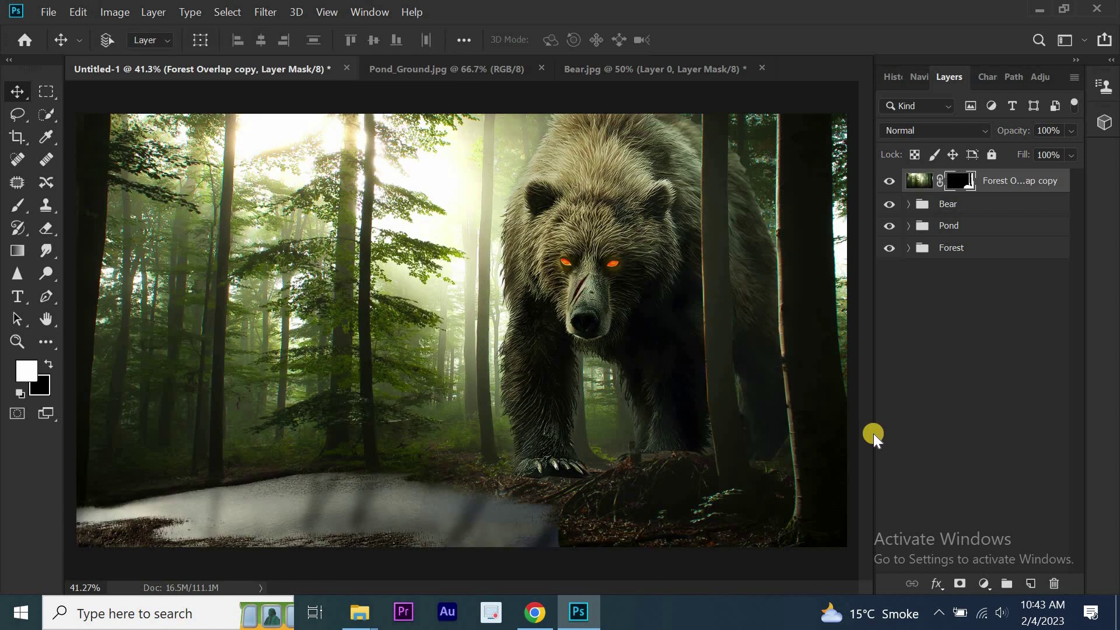
{"action": "scroll", "coordinate": [873, 433], "scroll_direction": "up", "scroll_amount": 2}
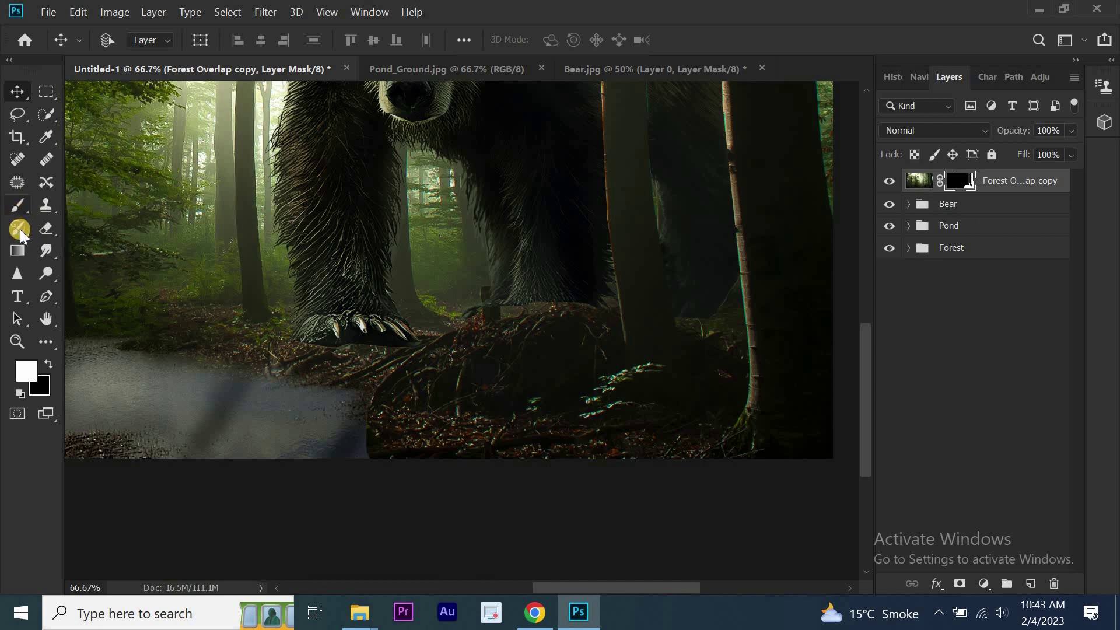
{"action": "left_click", "coordinate": [19, 208]}
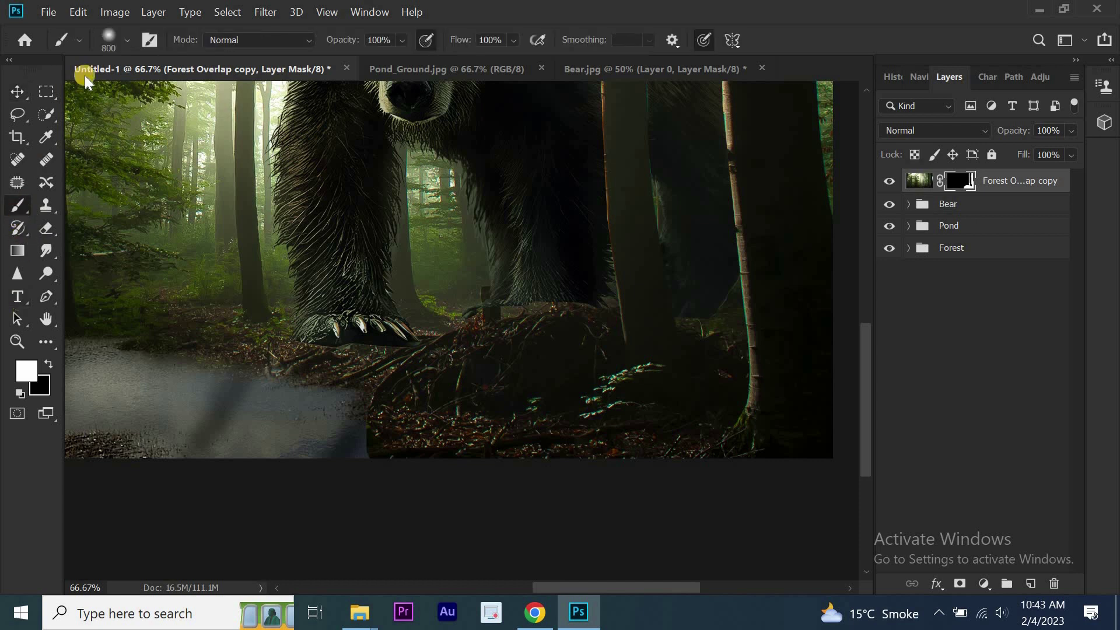
Load the grass-blade brush preset from Brush Settings and set its size to 60 px
{"action": "left_click", "coordinate": [143, 43]}
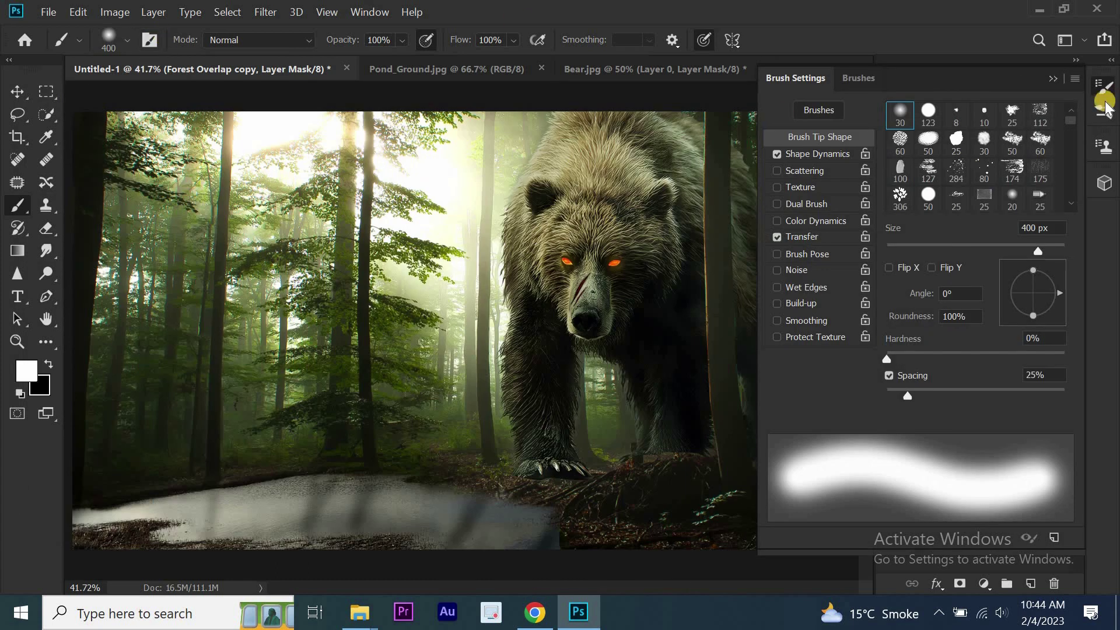
{"action": "left_click_drag", "start_coordinate": [1069, 121], "coordinate": [1069, 141]}
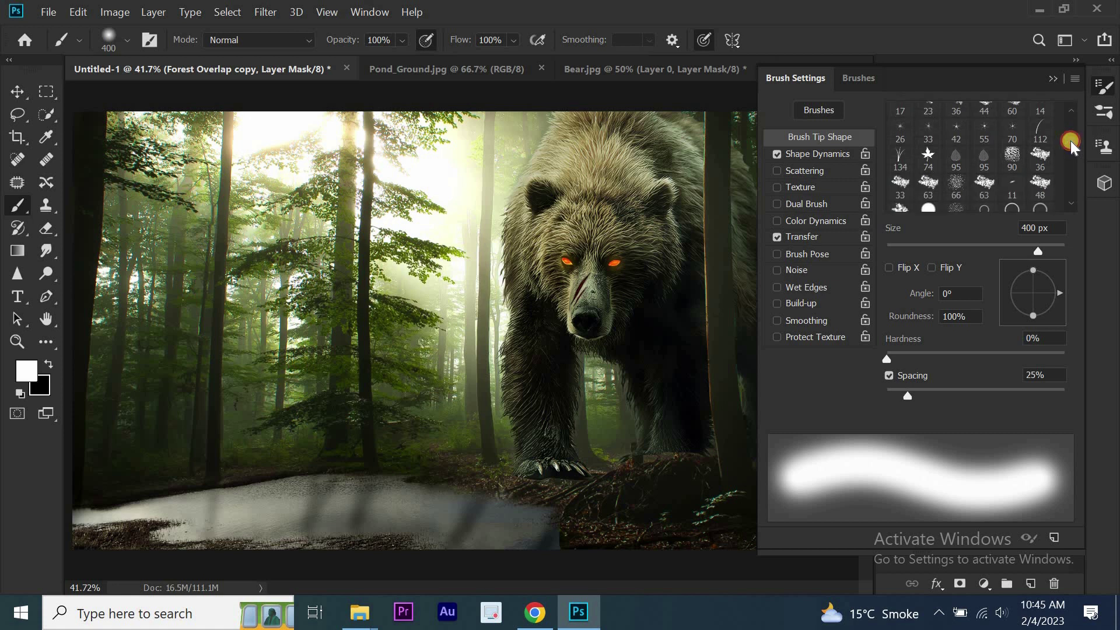
{"action": "left_click", "coordinate": [906, 169]}
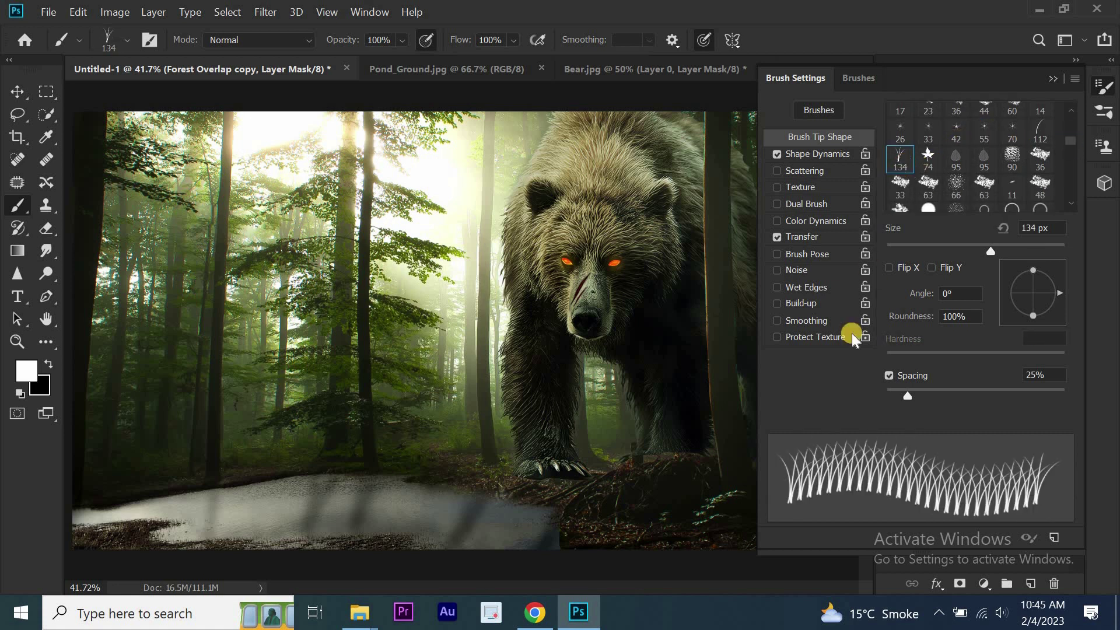
{"action": "key", "text": "F5"}
{"action": "scroll", "coordinate": [513, 347], "scroll_direction": "up", "scroll_amount": 2}
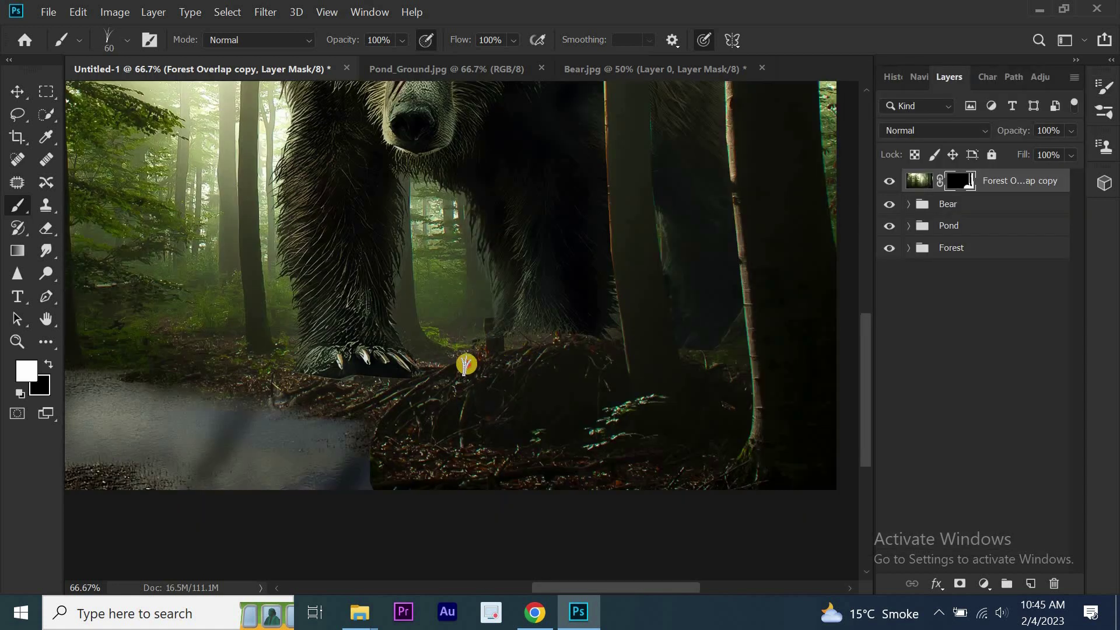
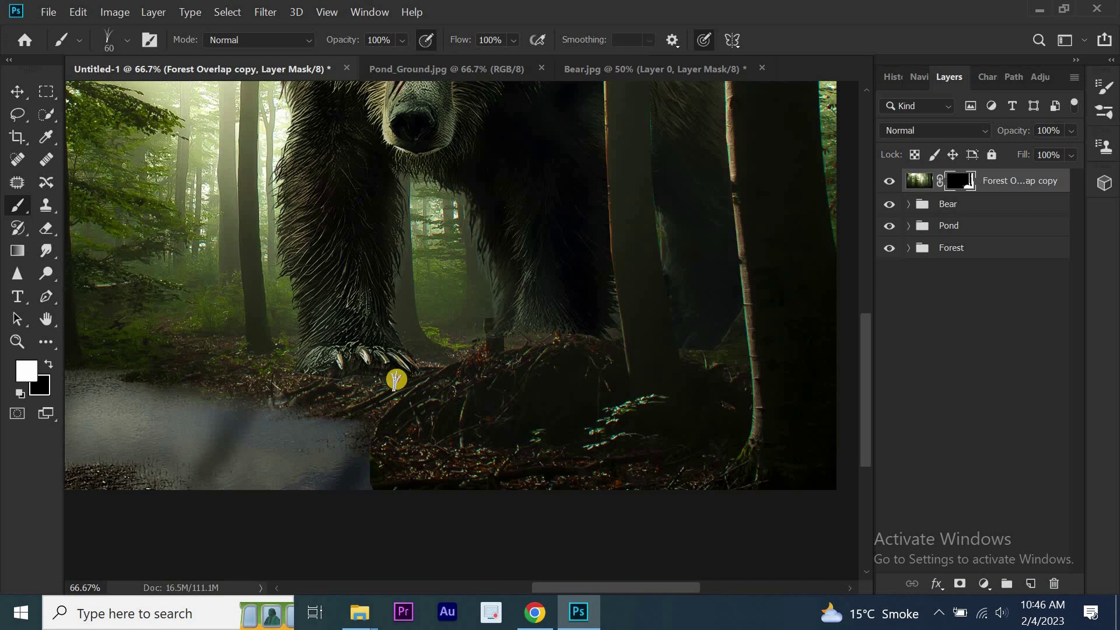
Reveal the bear's claws and the grey pond edge through the Forest Overlap copy mask
{"action": "left_click_drag", "start_coordinate": [420, 376], "coordinate": [430, 379]}
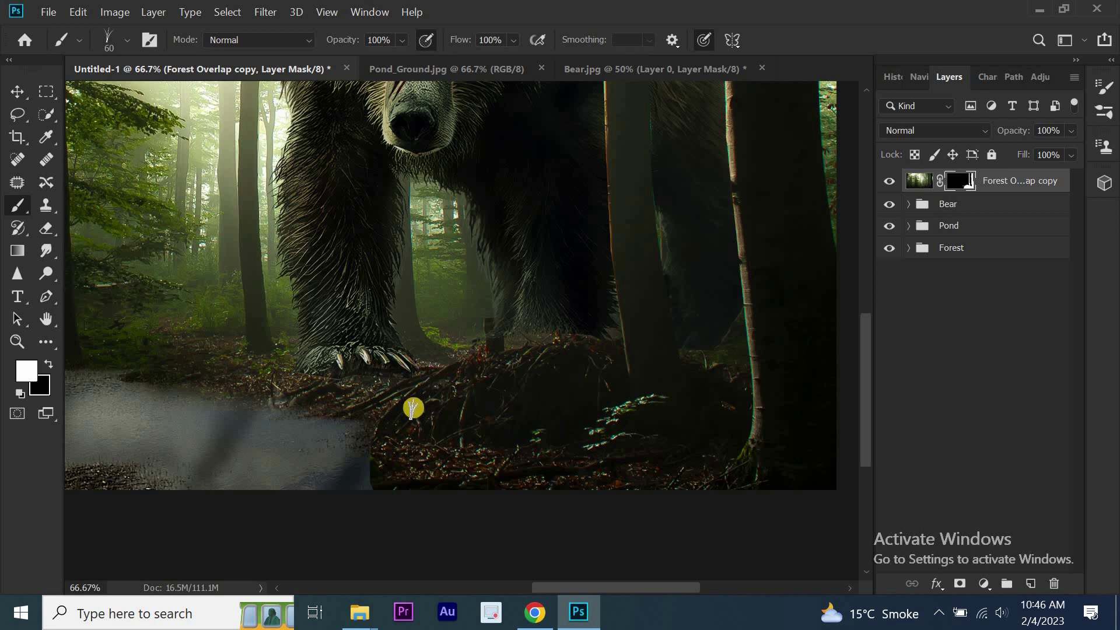
{"action": "key", "text": "e"}
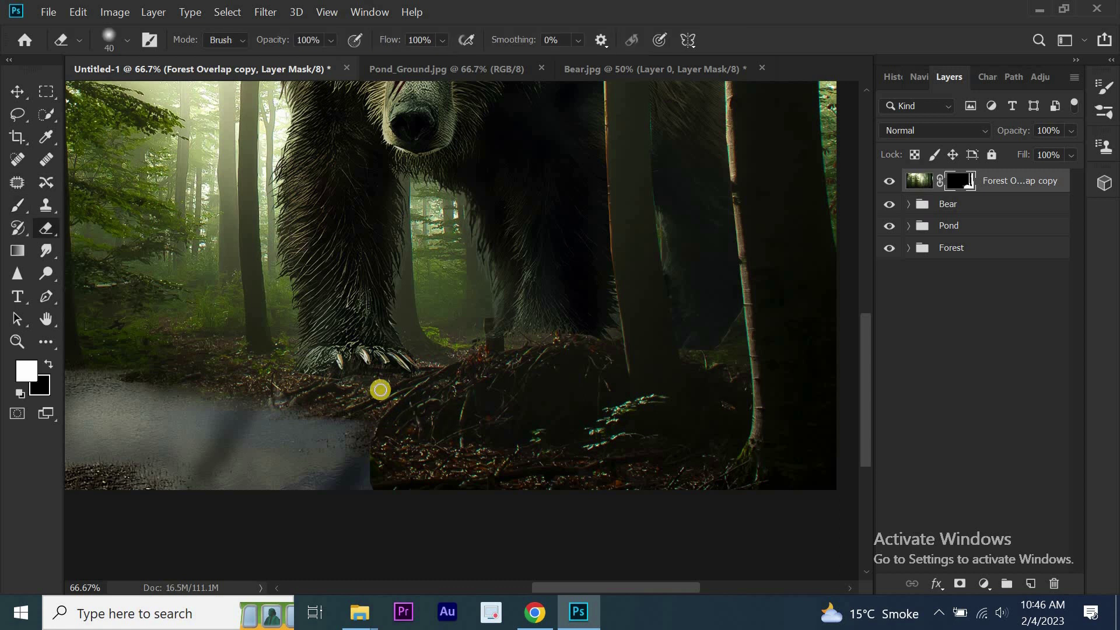
{"action": "mouse_move", "coordinate": [381, 413]}
{"action": "left_mouse_down"}
{"action": "mouse_move", "coordinate": [415, 452]}
{"action": "mouse_move", "coordinate": [369, 433]}
{"action": "mouse_move", "coordinate": [500, 488]}
{"action": "mouse_move", "coordinate": [433, 461]}
{"action": "mouse_move", "coordinate": [507, 507]}
{"action": "mouse_move", "coordinate": [560, 450]}
{"action": "left_mouse_up"}
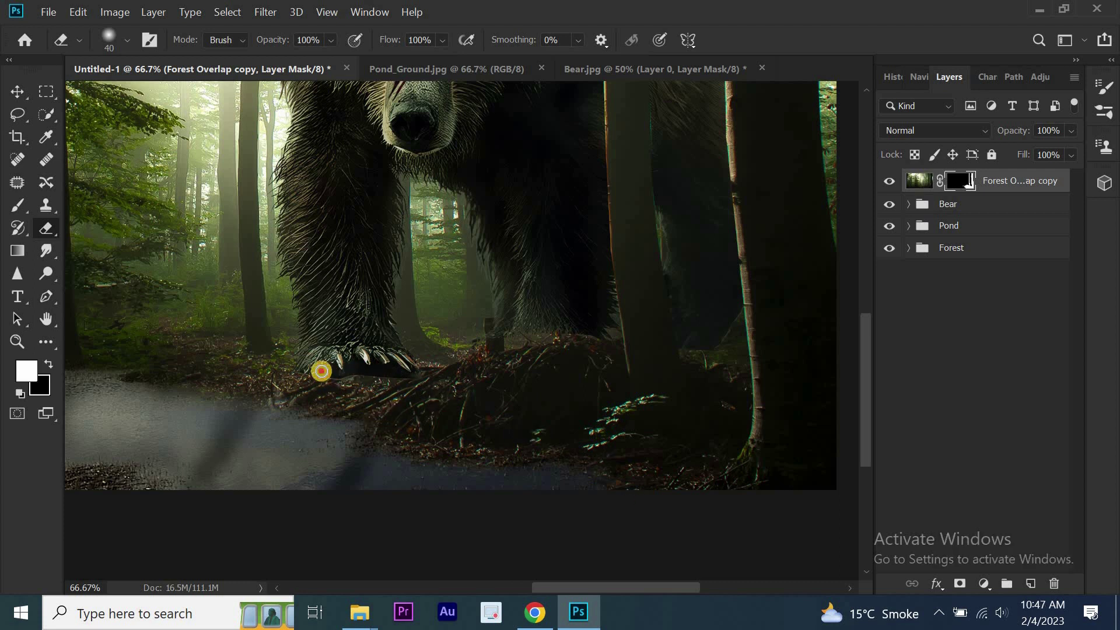
{"action": "mouse_move", "coordinate": [402, 358]}
{"action": "left_mouse_down"}
{"action": "mouse_move", "coordinate": [509, 358]}
{"action": "mouse_move", "coordinate": [556, 327]}
{"action": "left_mouse_up"}
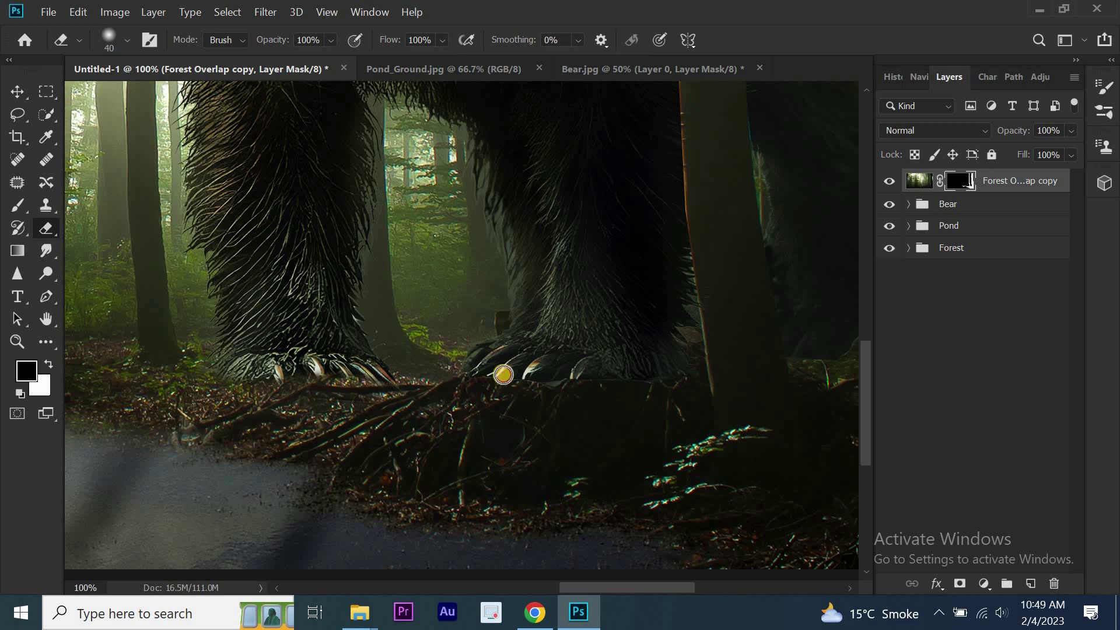
Touch up the mask along the bear's feet and switch to the grass-shaped brush
{"action": "left_click_drag", "start_coordinate": [283, 393], "coordinate": [600, 388]}
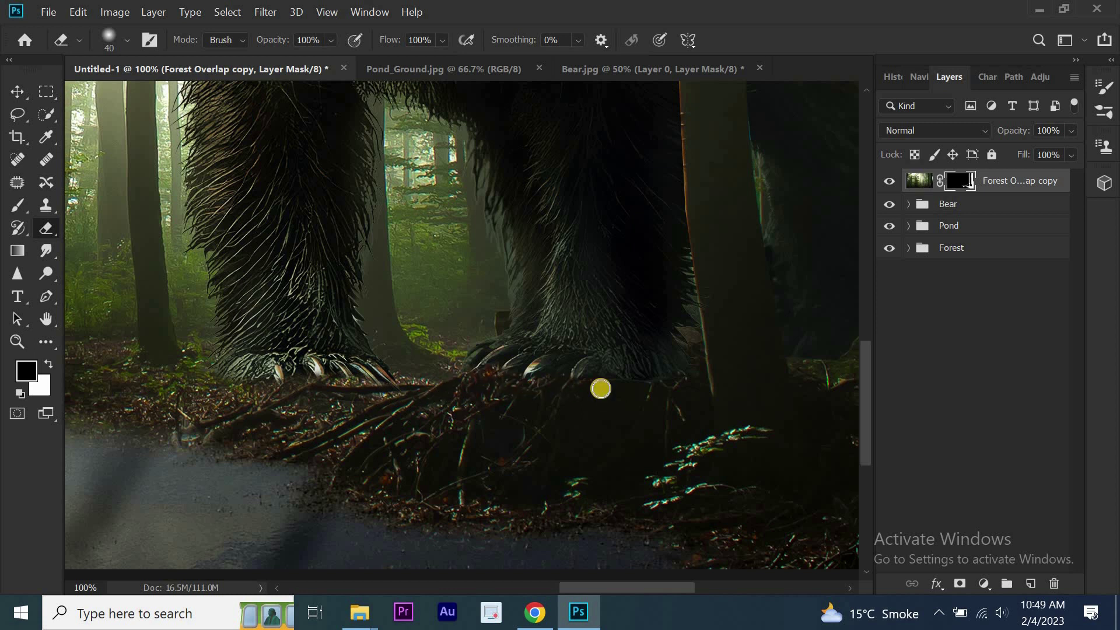
{"action": "left_click", "coordinate": [125, 40]}
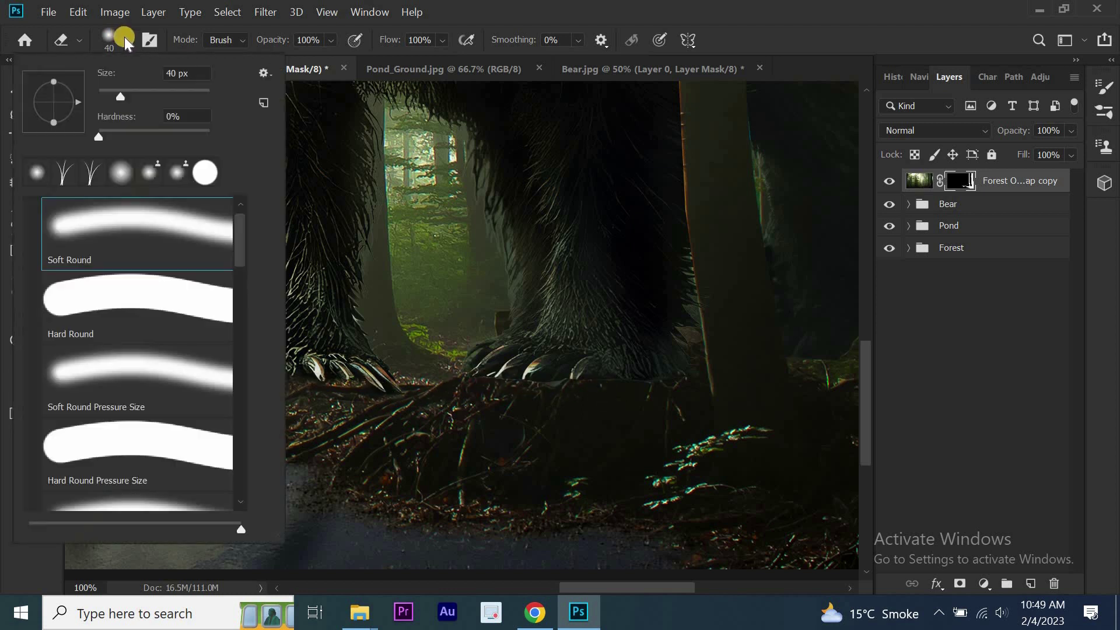
{"action": "left_click", "coordinate": [65, 170]}
{"action": "left_click", "coordinate": [374, 398]}
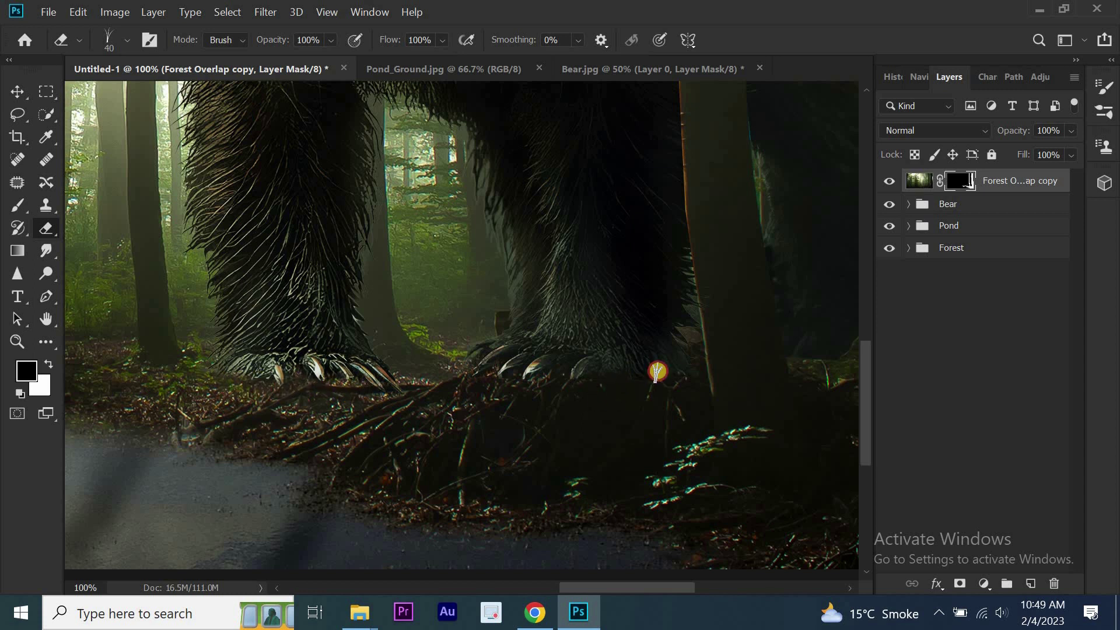
Erase grass-textured edges along the bear's foot and the ground by the pond
{"action": "scroll", "coordinate": [857, 379], "scroll_direction": "down", "scroll_amount": 5}
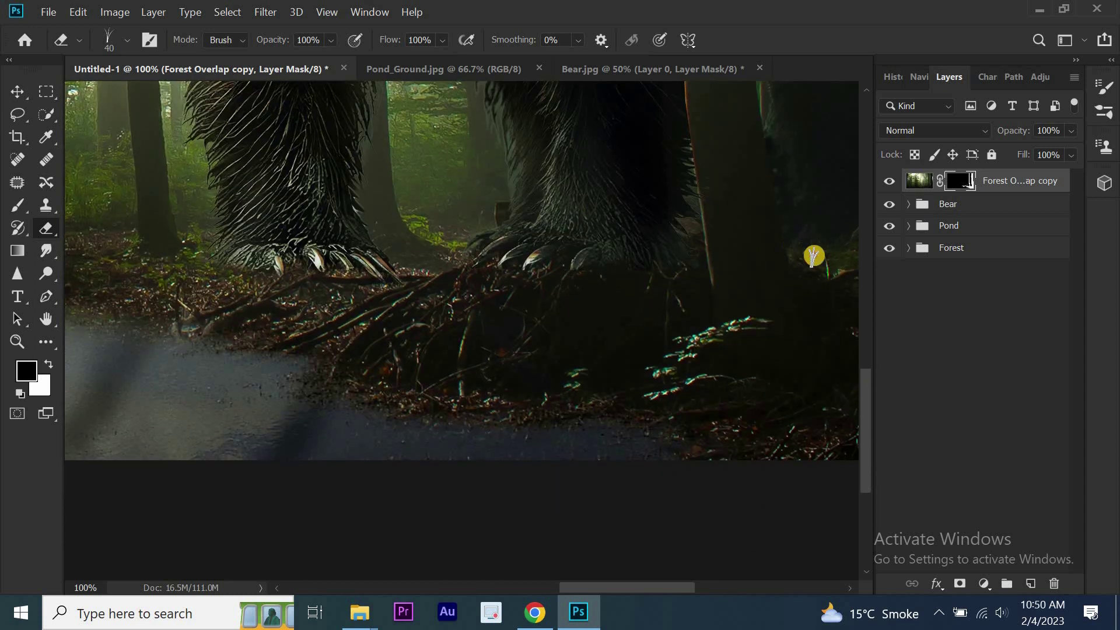
{"action": "left_click_drag", "start_coordinate": [641, 587], "coordinate": [678, 588]}
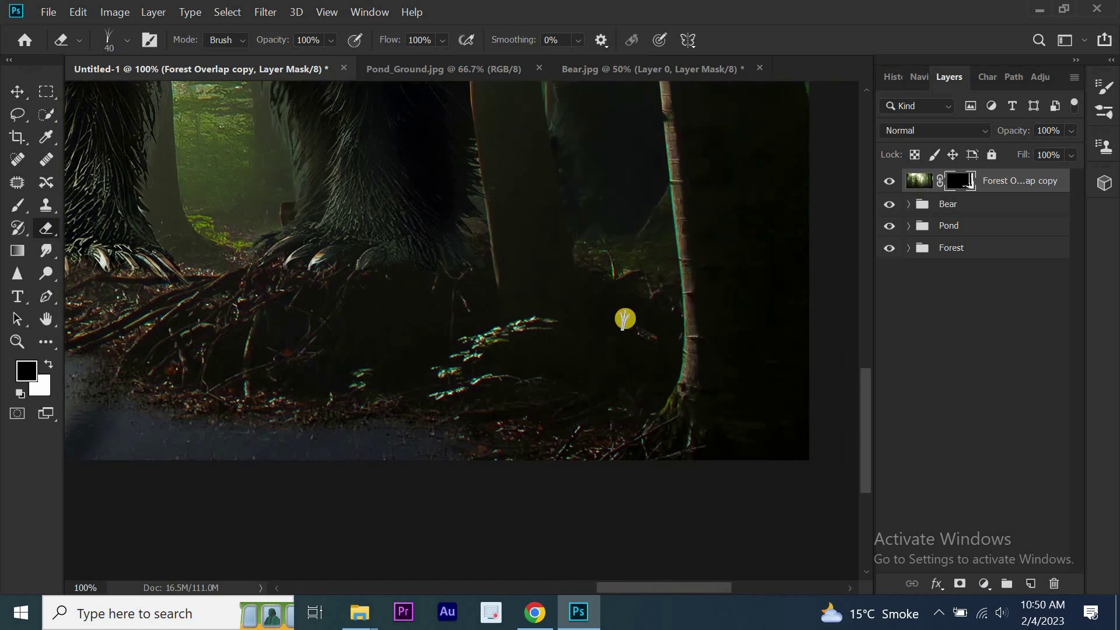
{"action": "scroll", "coordinate": [863, 392], "scroll_direction": "up", "scroll_amount": 5}
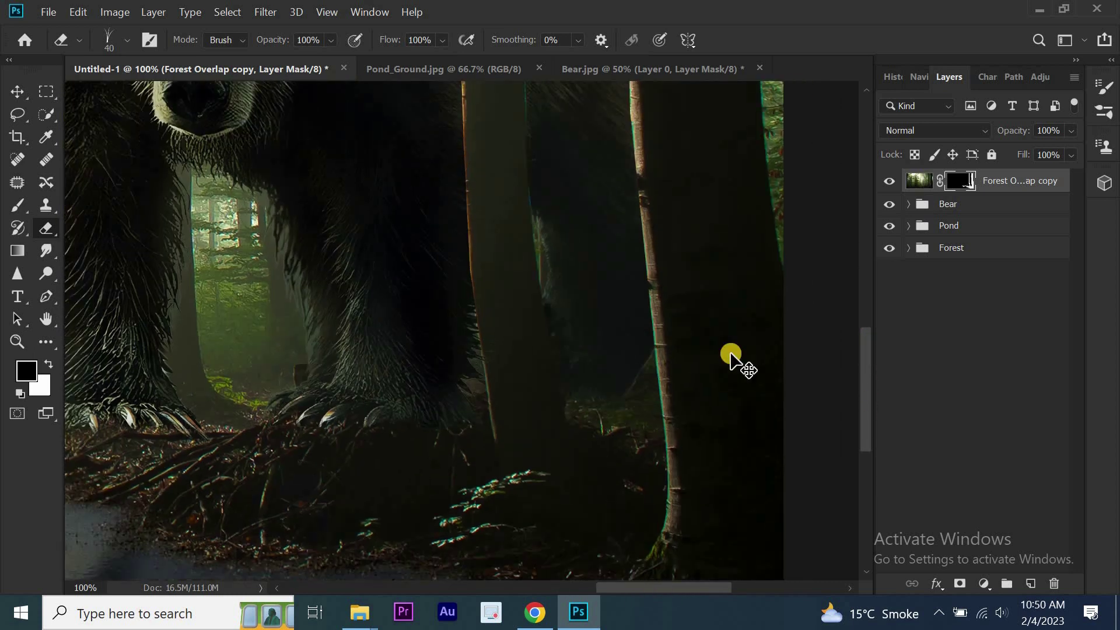
{"action": "key", "text": "ctrl+minus"}
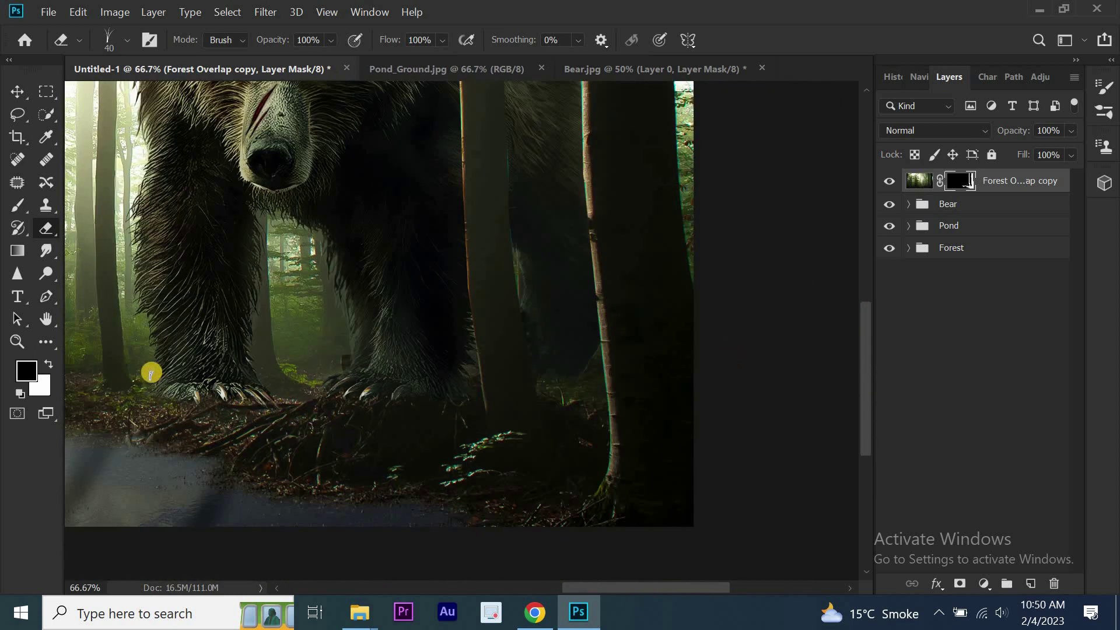
{"action": "key", "text": "ctrl+plus"}
{"action": "key", "text": "ctrl+plus"}
{"action": "left_click_drag", "start_coordinate": [677, 588], "coordinate": [645, 589]}
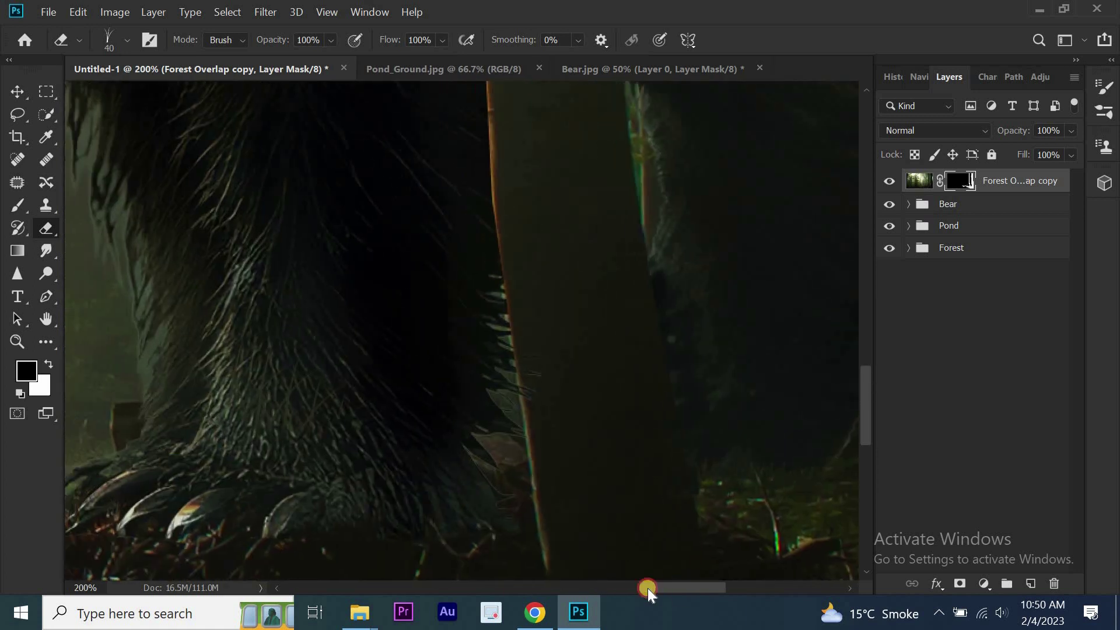
{"action": "scroll", "coordinate": [862, 387], "scroll_direction": "down", "scroll_amount": 3}
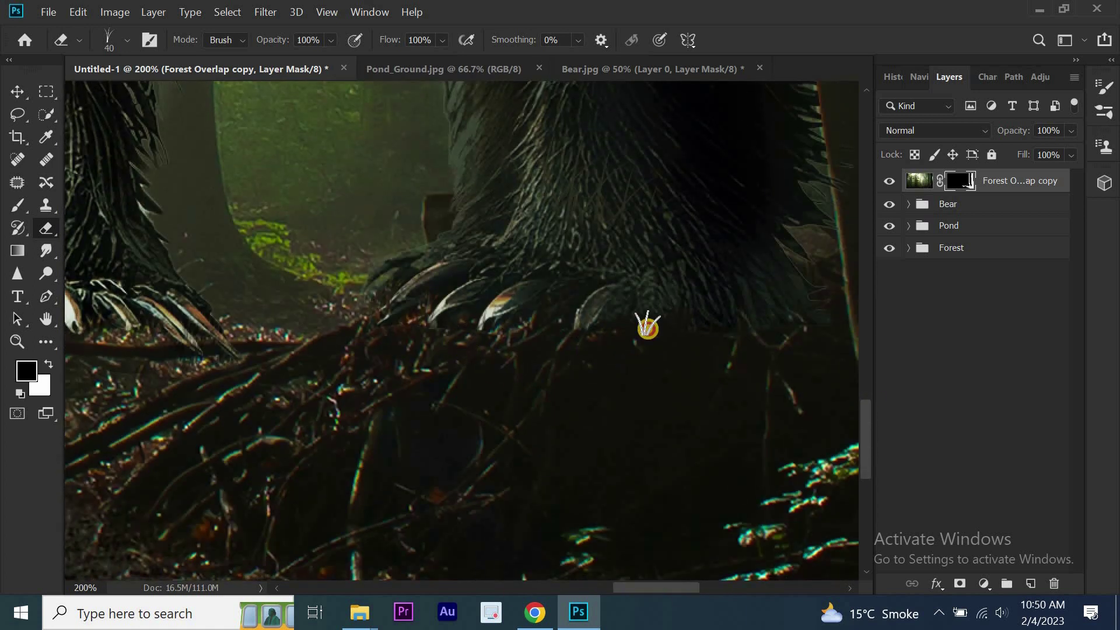
{"action": "scroll", "coordinate": [492, 358], "scroll_direction": "down", "scroll_amount": 5}
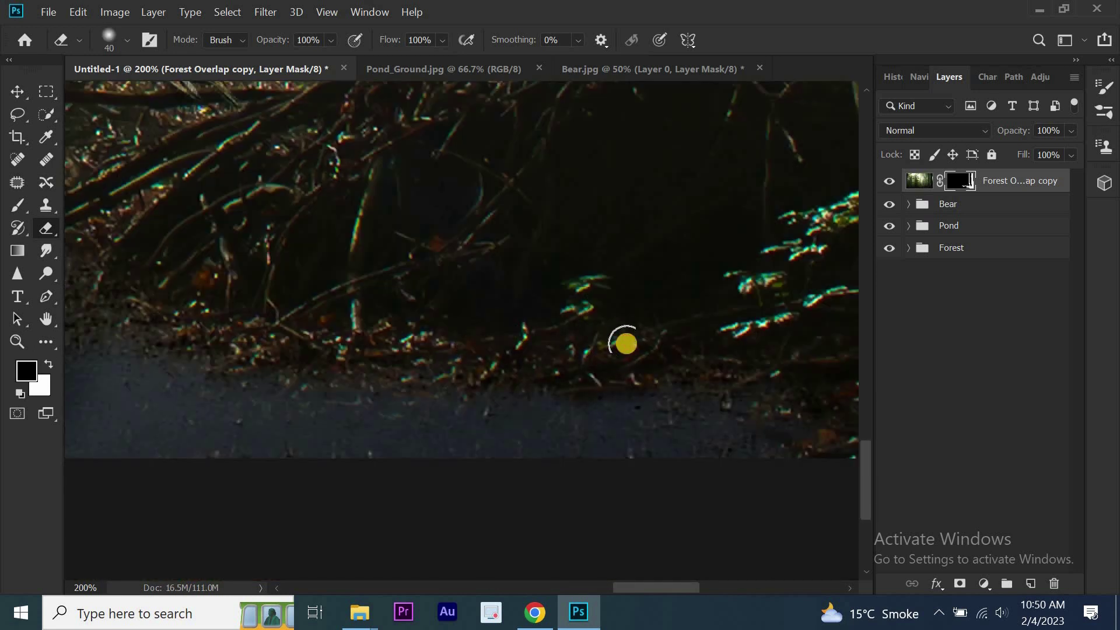
{"action": "left_click_drag", "start_coordinate": [603, 353], "coordinate": [814, 456]}
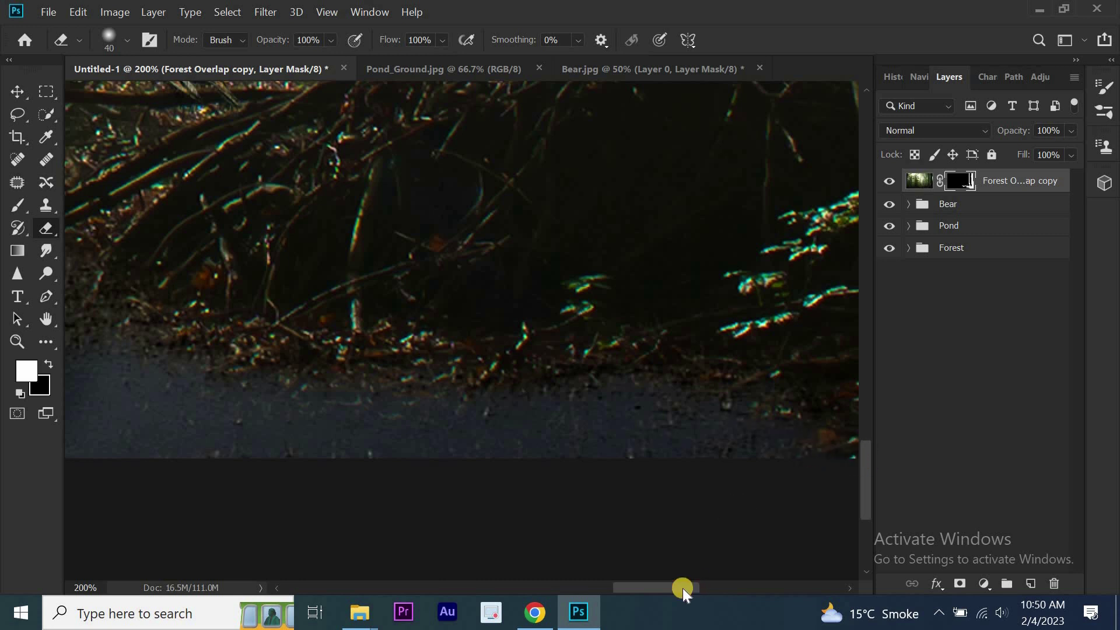
{"action": "left_click_drag", "start_coordinate": [683, 588], "coordinate": [735, 588]}
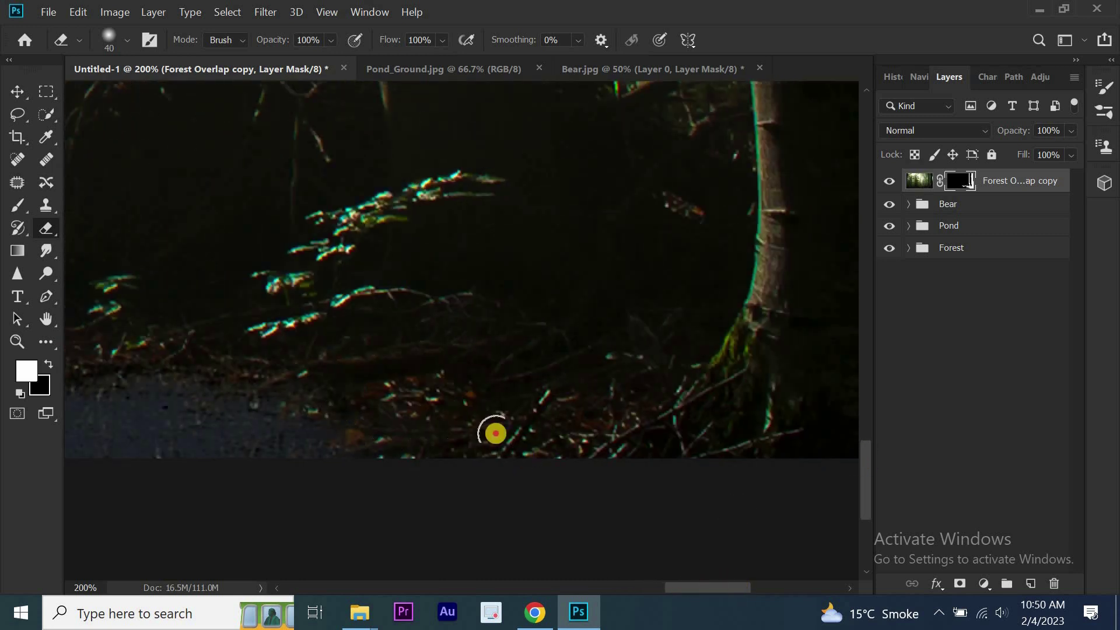
{"action": "key", "text": "ctrl+0"}
Add a Brightness/Contrast layer at Contrast 60, clipped to the forest overlay, with inverted mask
{"action": "left_click", "coordinate": [981, 585]}
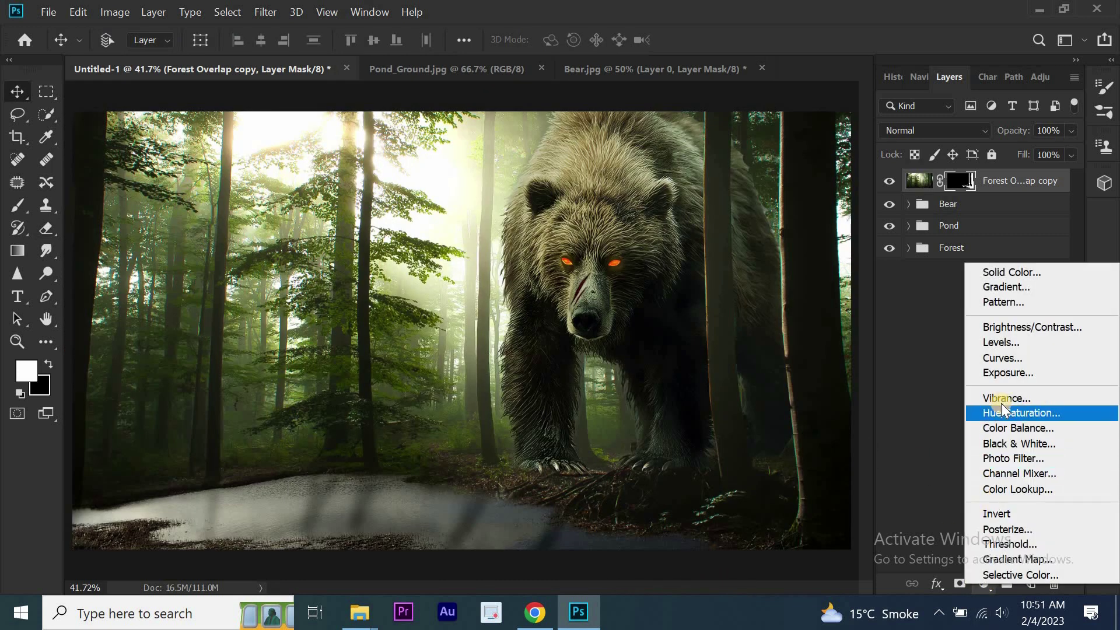
{"action": "left_click", "coordinate": [998, 328]}
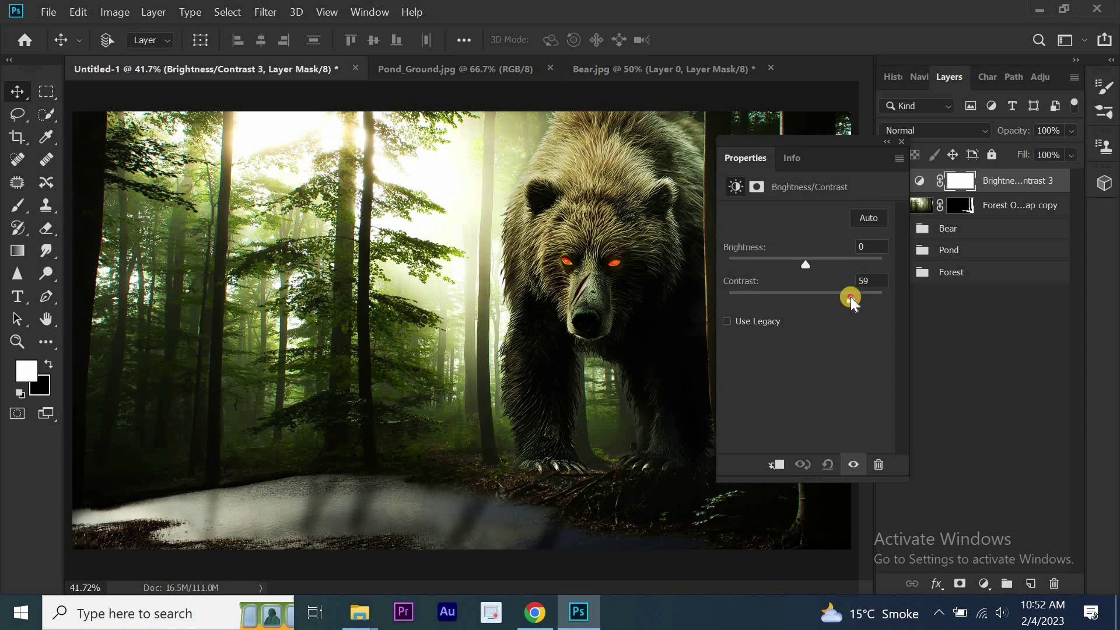
{"action": "left_click", "coordinate": [776, 465]}
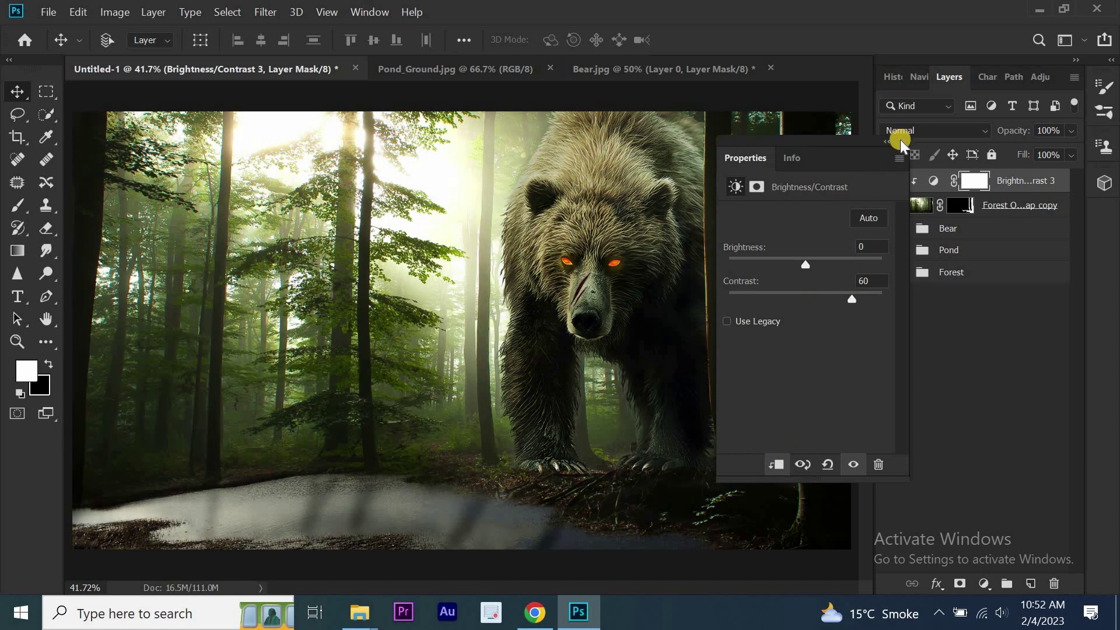
{"action": "left_click", "coordinate": [900, 141]}
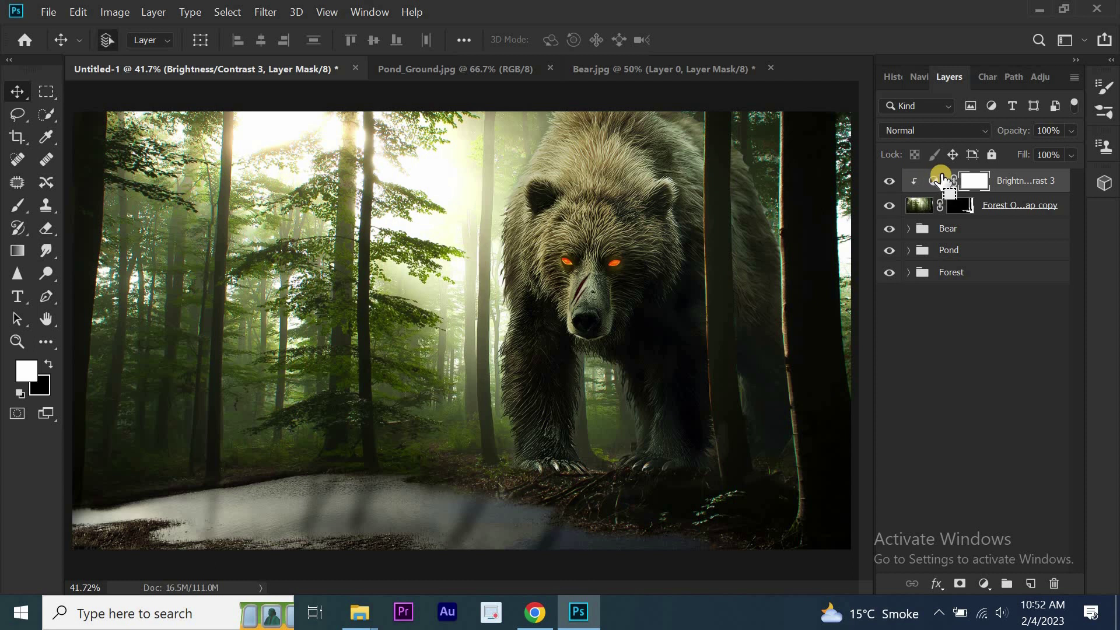
{"action": "key", "text": "ctrl+i"}
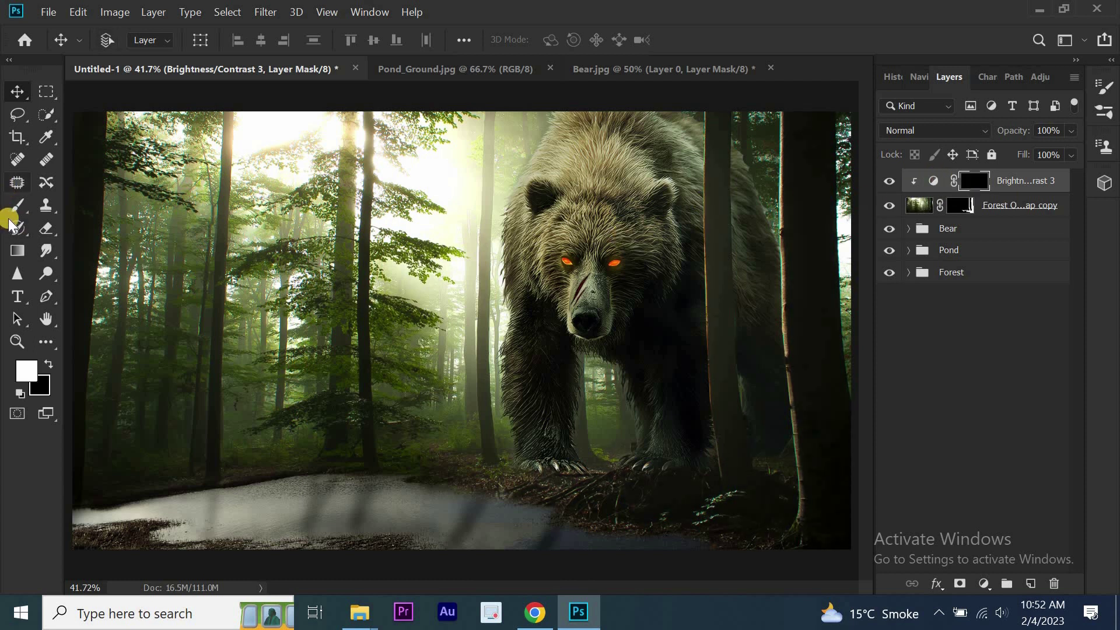
Set up a 600 px soft round brush at 20% flow
{"action": "left_click", "coordinate": [14, 210]}
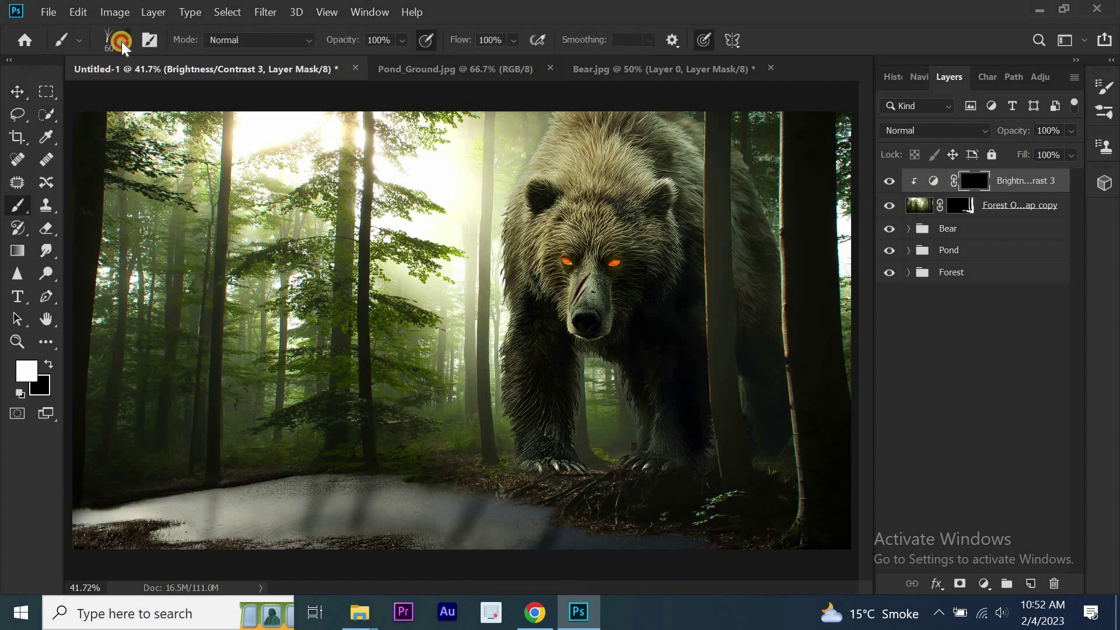
{"action": "left_click", "coordinate": [121, 41]}
{"action": "left_click", "coordinate": [40, 173]}
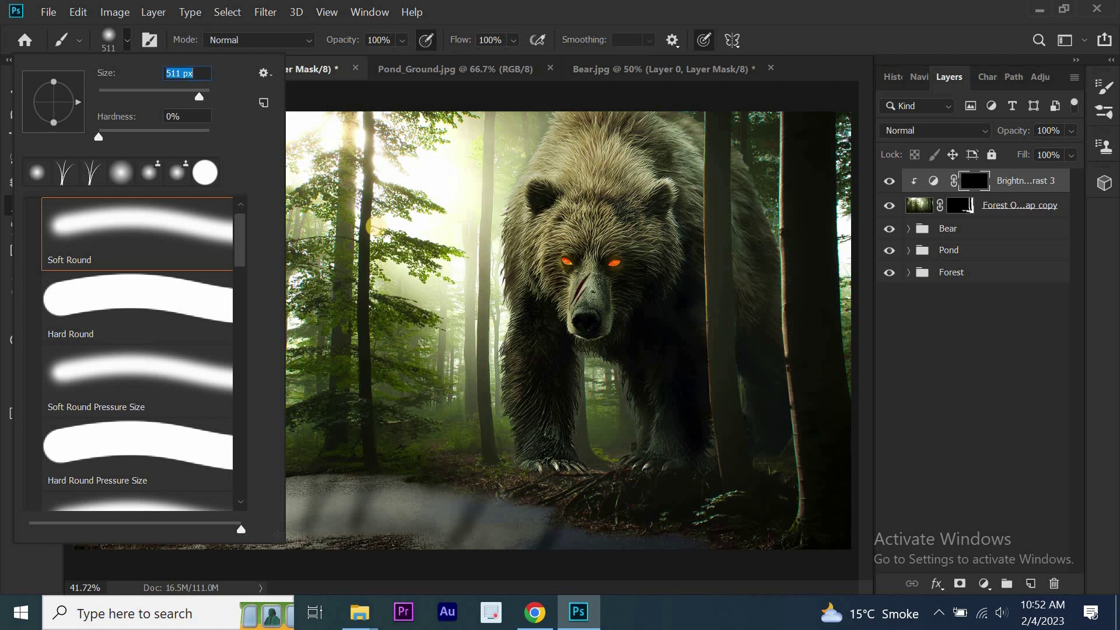
{"action": "type", "text": "600"}
{"action": "key", "text": "Return"}
{"action": "key", "text": "shift+2"}
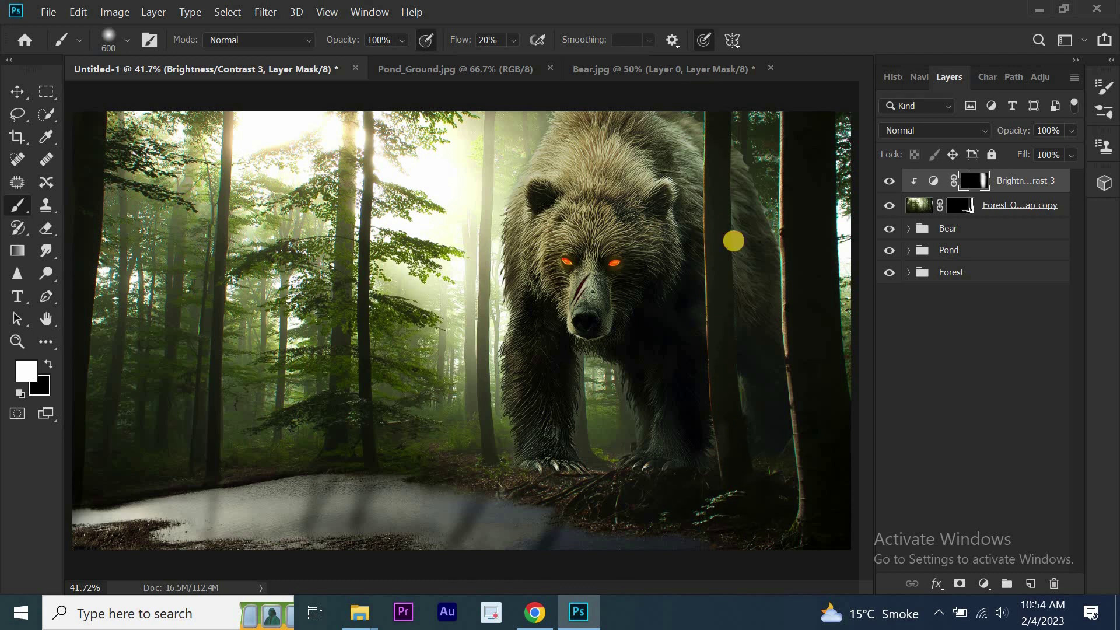
{"action": "left_click", "coordinate": [17, 91]}
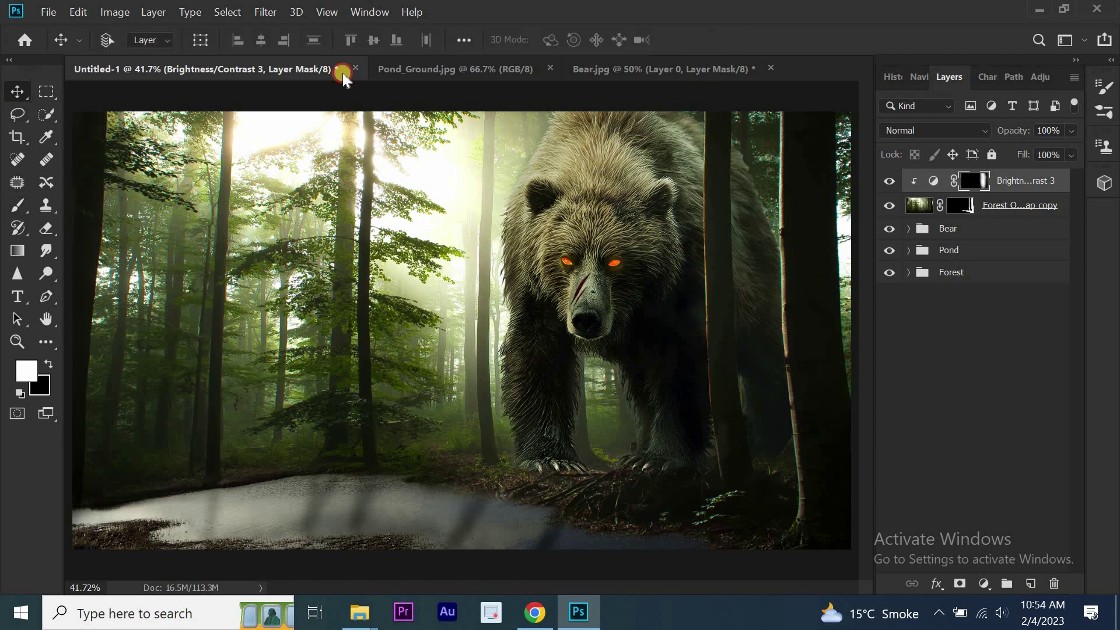
Move the adjustment and forest overlay layers into the Bear group and add a Fog layer on top
{"action": "left_click", "coordinate": [908, 228]}
{"action": "left_click_drag", "start_coordinate": [990, 245], "coordinate": [989, 243]}
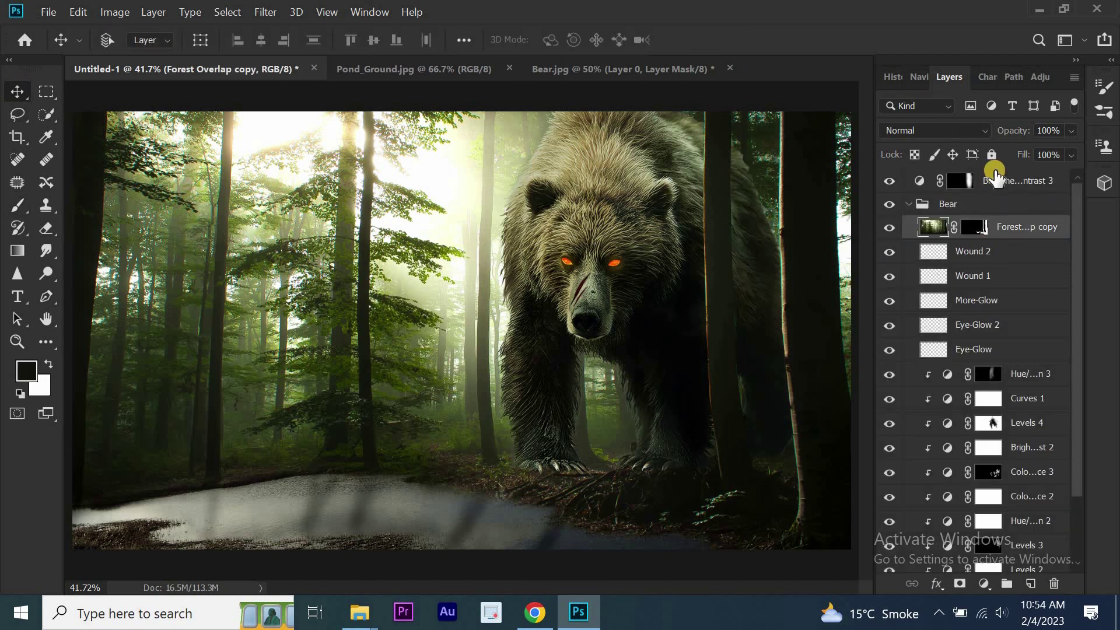
{"action": "left_click", "coordinate": [991, 215]}
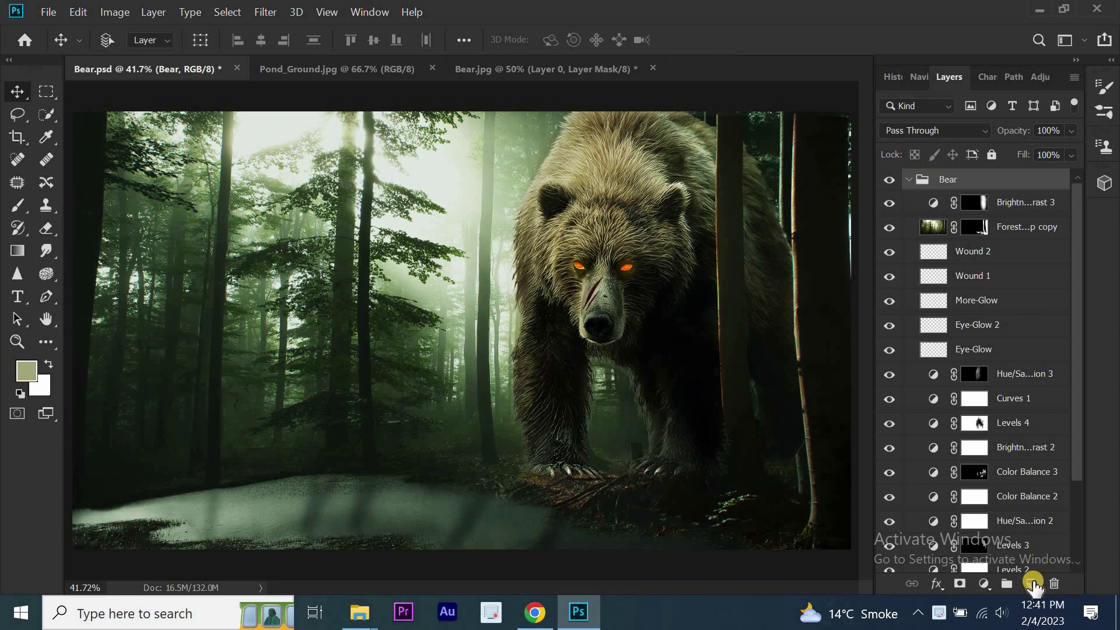
{"action": "left_click", "coordinate": [1030, 583]}
{"action": "left_click", "coordinate": [992, 202]}
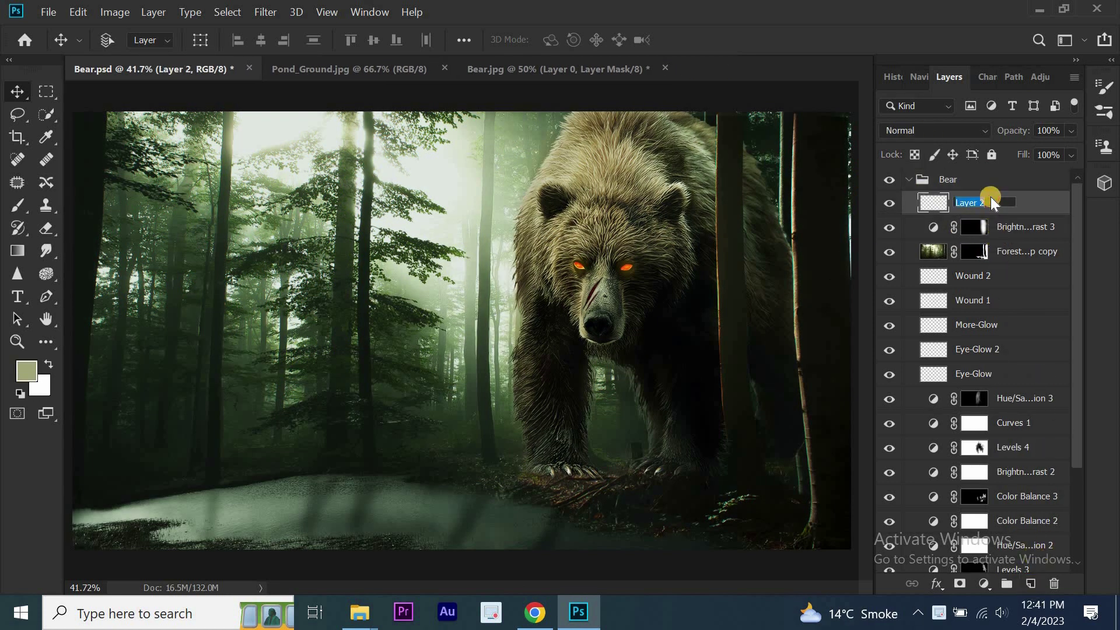
{"action": "left_click", "coordinate": [17, 205]}
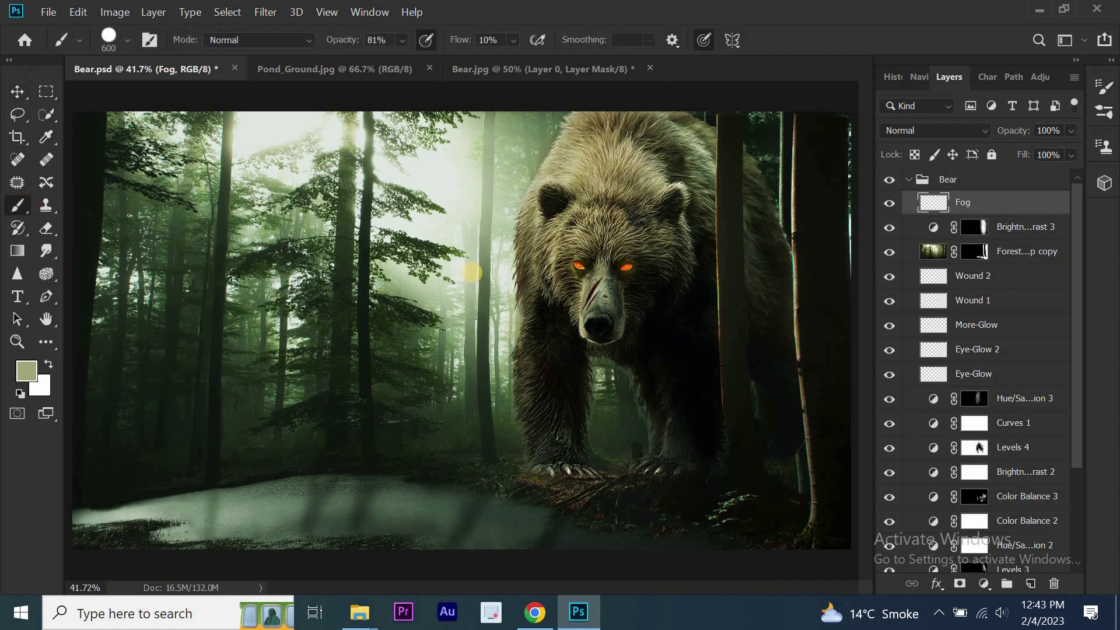
{"action": "left_click", "coordinate": [563, 252]}
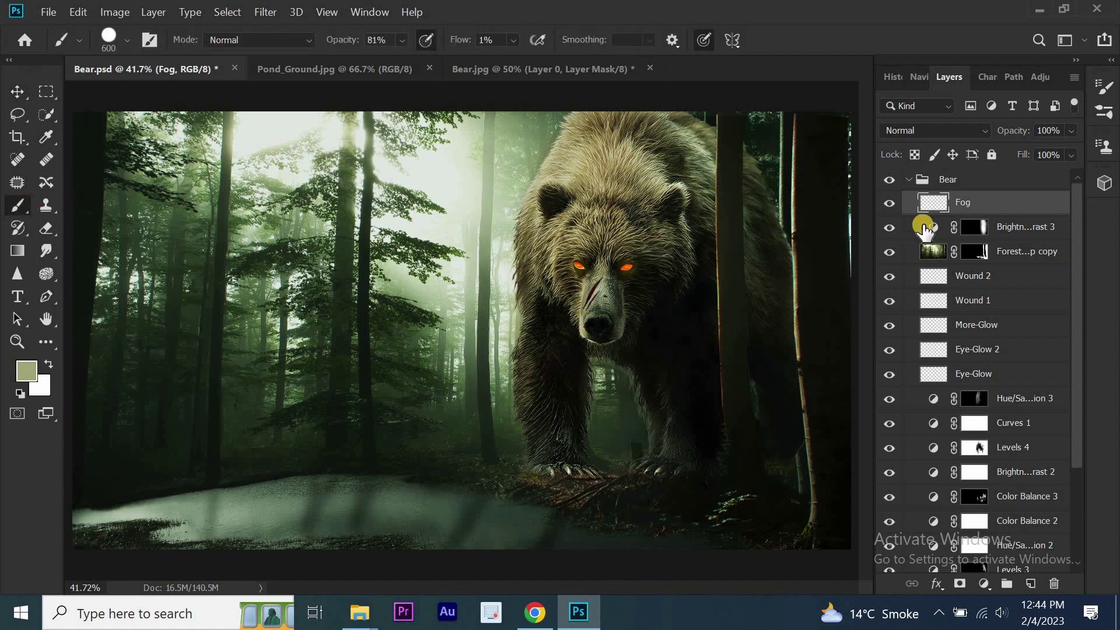
Duplicate Fog as an Overlay-blended Fog copy and add an empty Layer 2 above it
{"action": "right_click", "coordinate": [947, 200]}
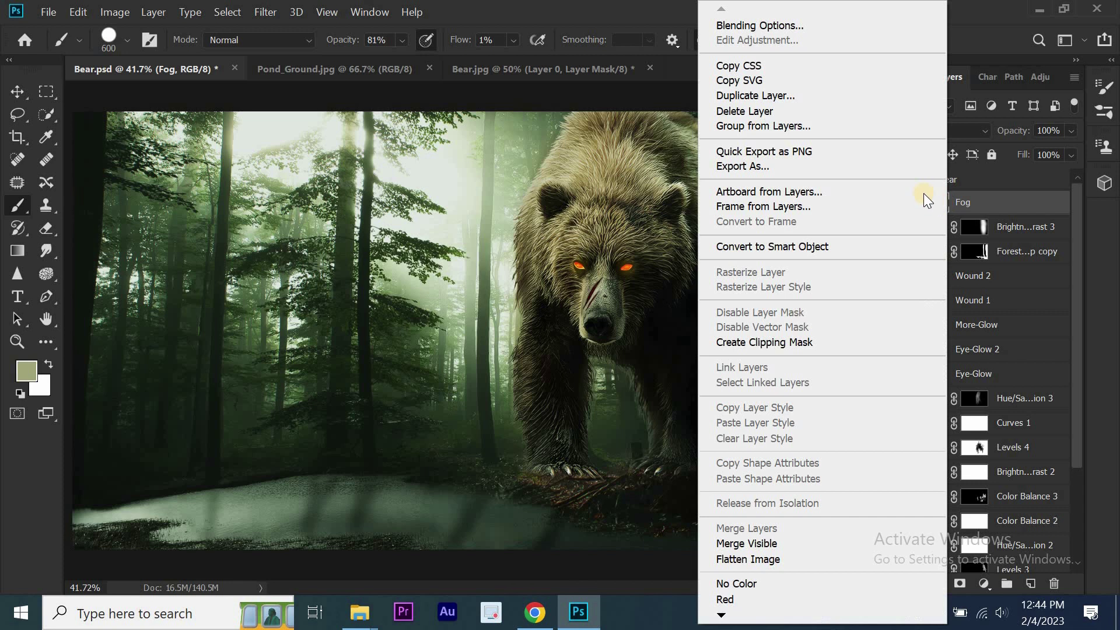
{"action": "left_click", "coordinate": [863, 96]}
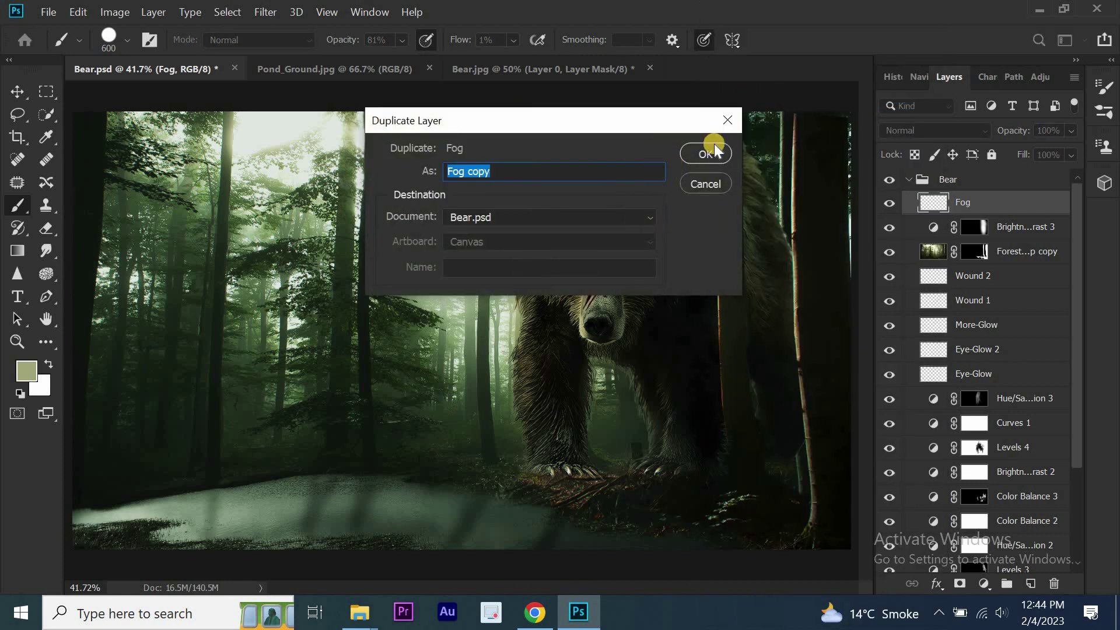
{"action": "left_click", "coordinate": [708, 153]}
{"action": "left_click_drag", "start_coordinate": [462, 40], "coordinate": [470, 42]}
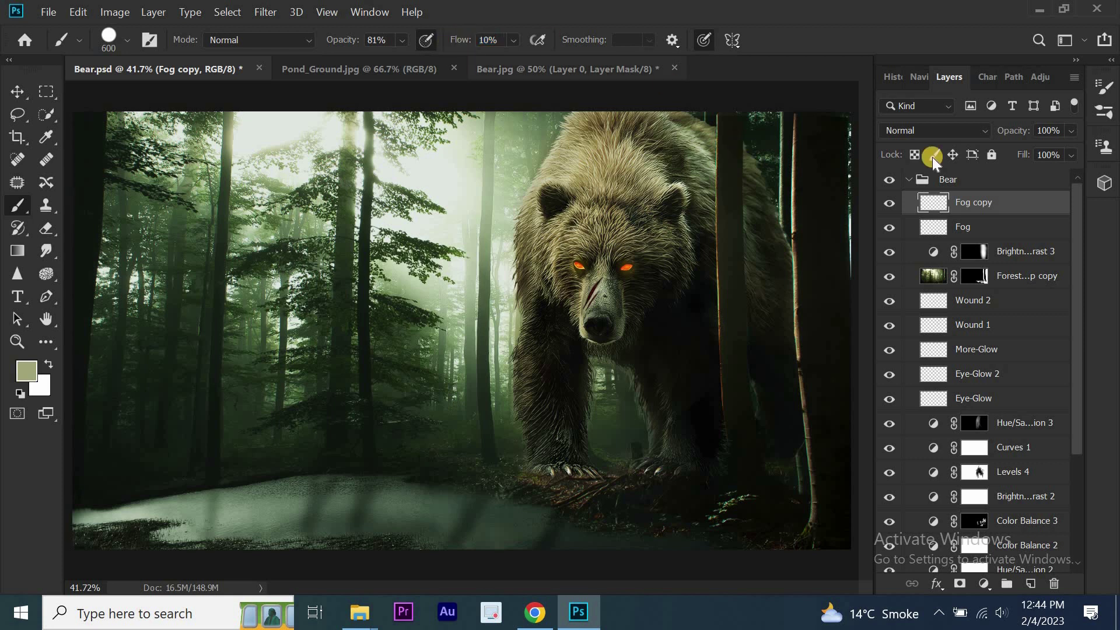
{"action": "left_click", "coordinate": [946, 129]}
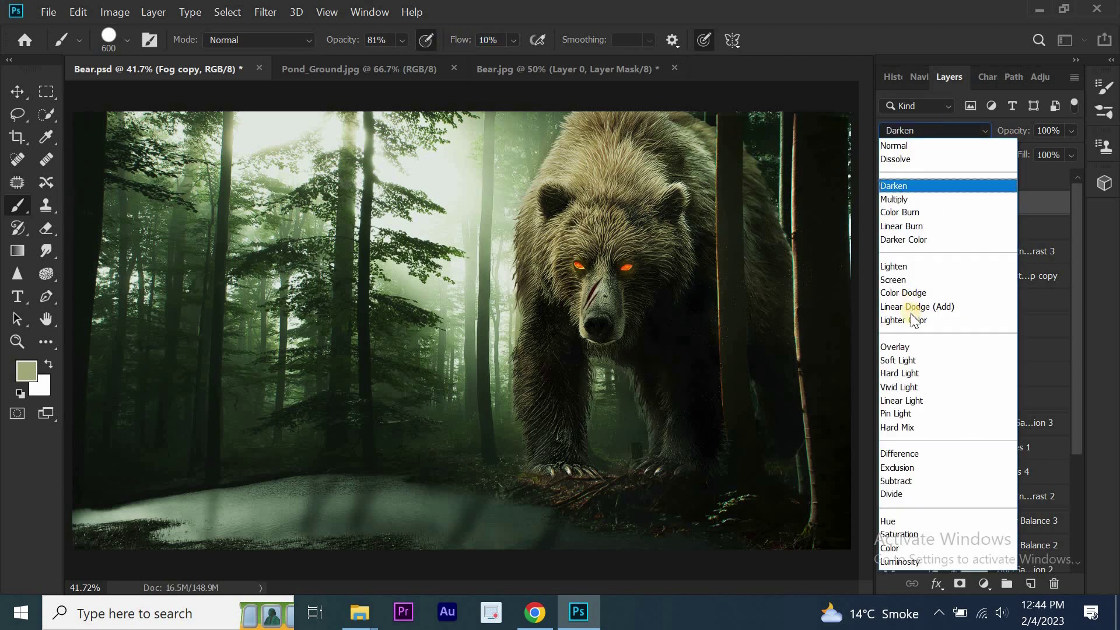
{"action": "left_click", "coordinate": [909, 345]}
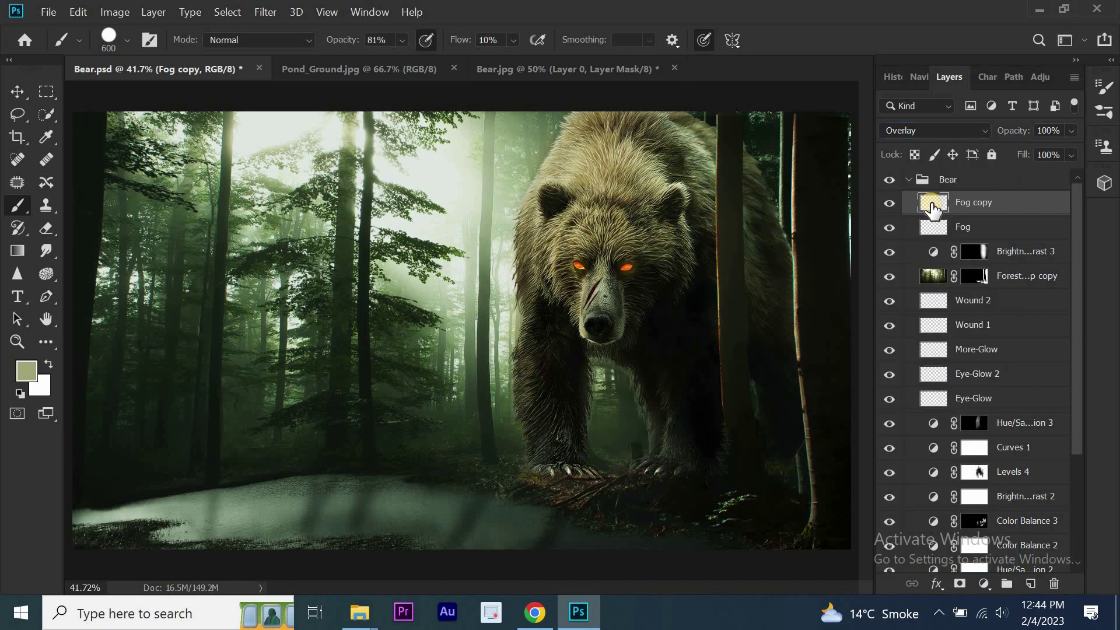
{"action": "left_click", "coordinate": [1029, 583]}
Nudge the foreground colour slightly greener and set brush flow to 2% for painting haze
{"action": "key", "text": "v"}
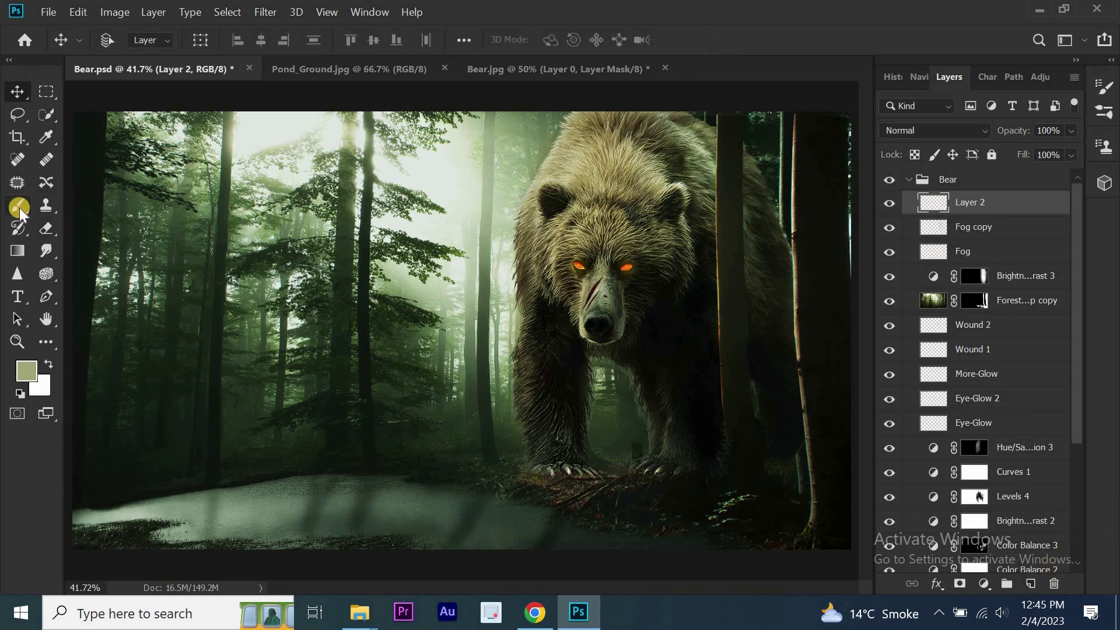
{"action": "left_click", "coordinate": [18, 207]}
{"action": "left_click", "coordinate": [26, 376]}
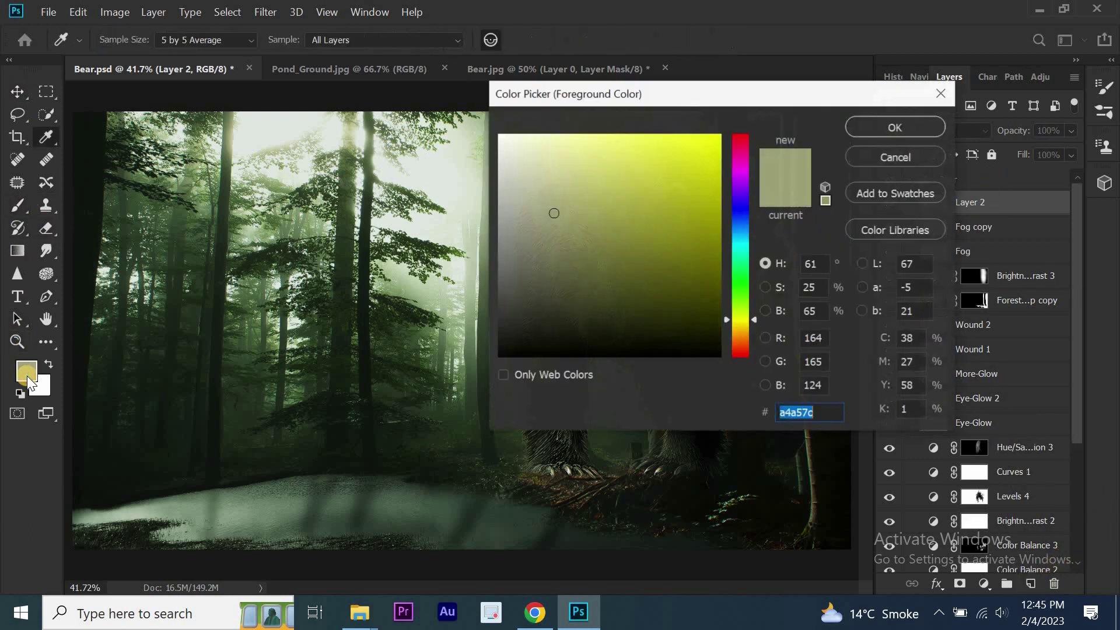
{"action": "left_click_drag", "start_coordinate": [736, 330], "coordinate": [753, 317]}
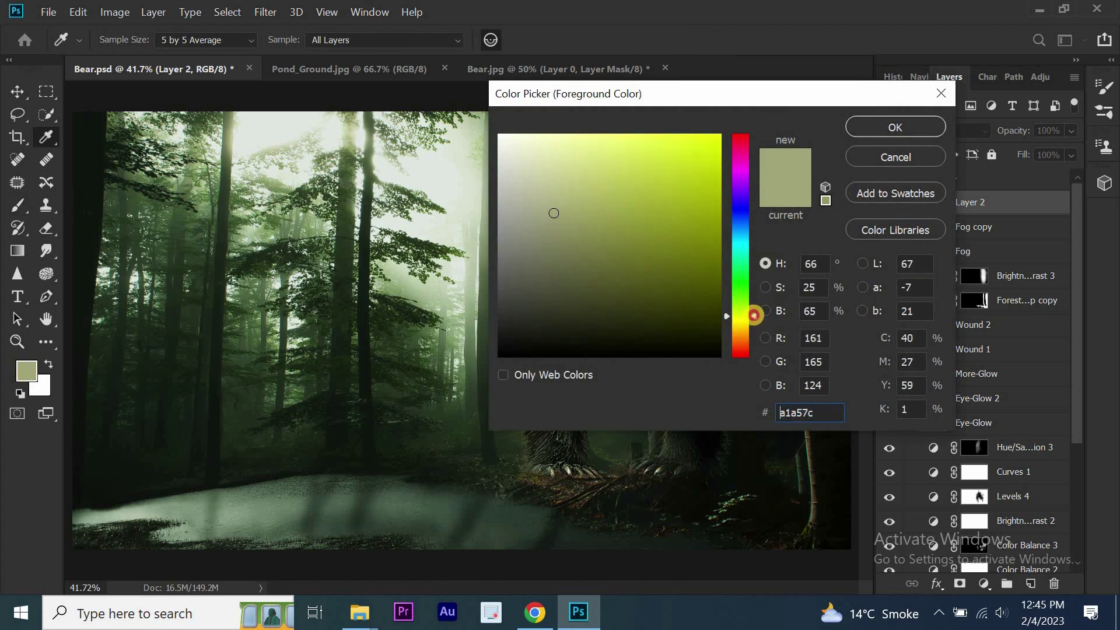
{"action": "left_click", "coordinate": [918, 128]}
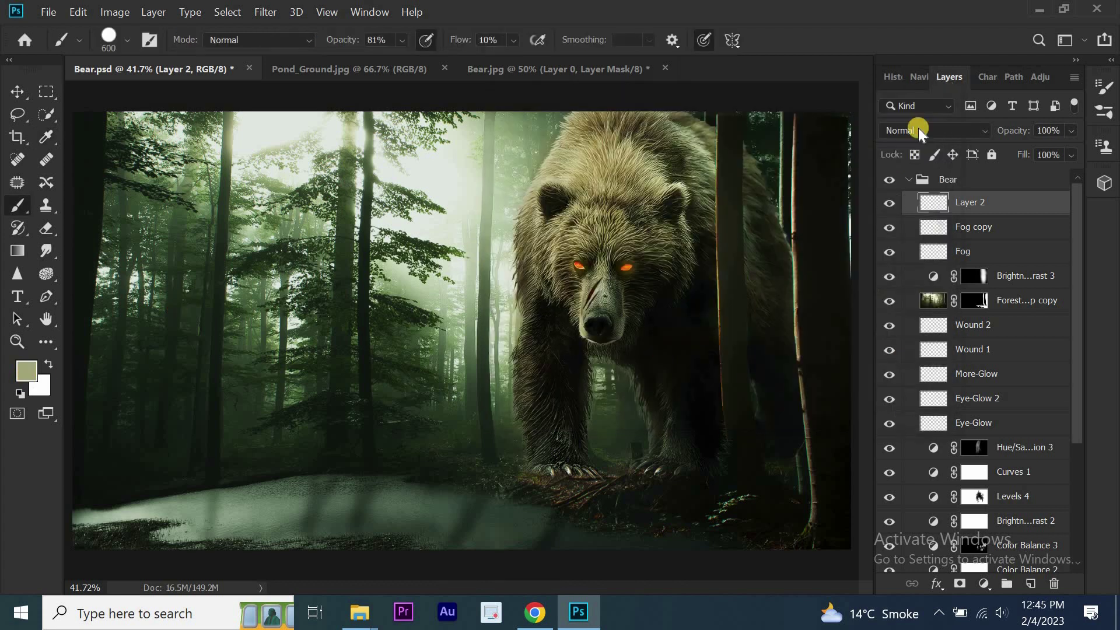
{"action": "left_click_drag", "start_coordinate": [461, 39], "coordinate": [449, 37]}
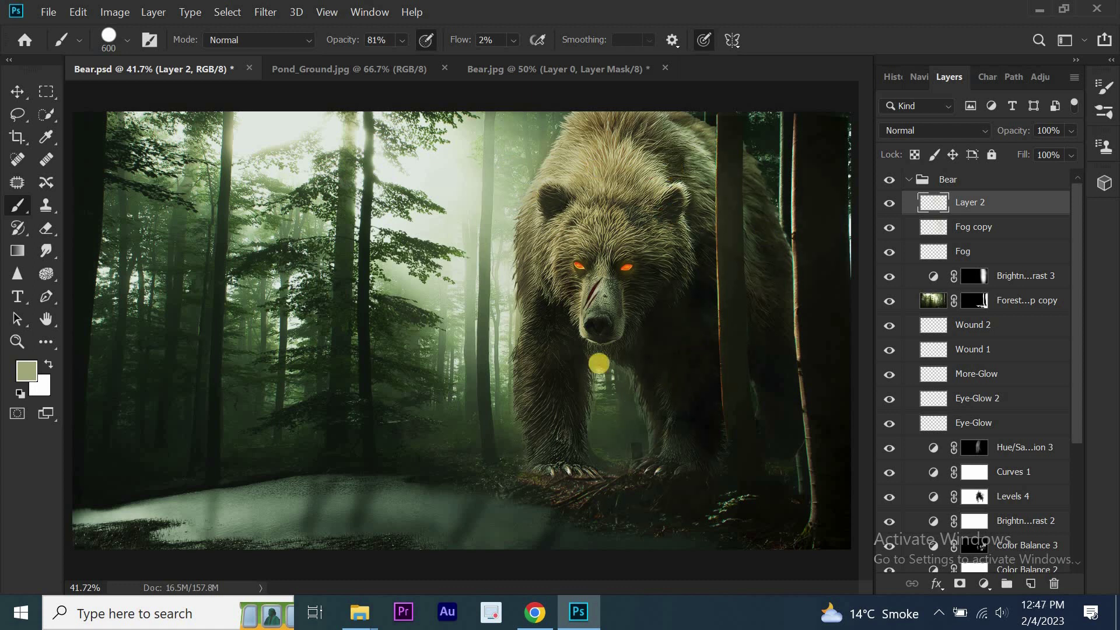
Erase excess haze and toggle Layer 2, Fog copy and Fog visibility to compare
{"action": "key", "text": "e"}
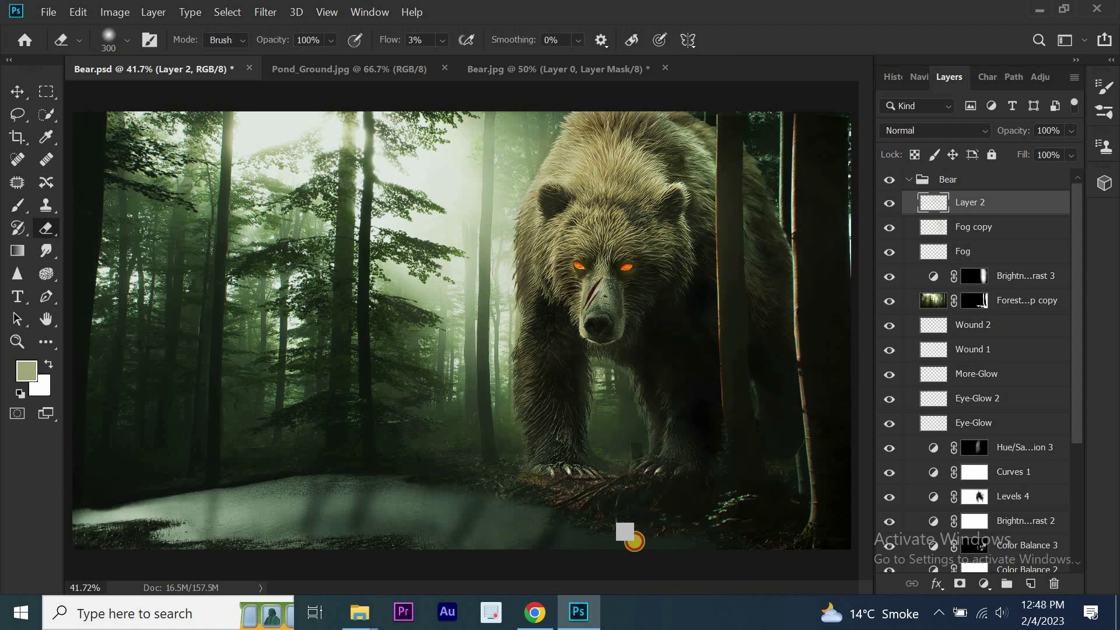
{"action": "left_click", "coordinate": [887, 202]}
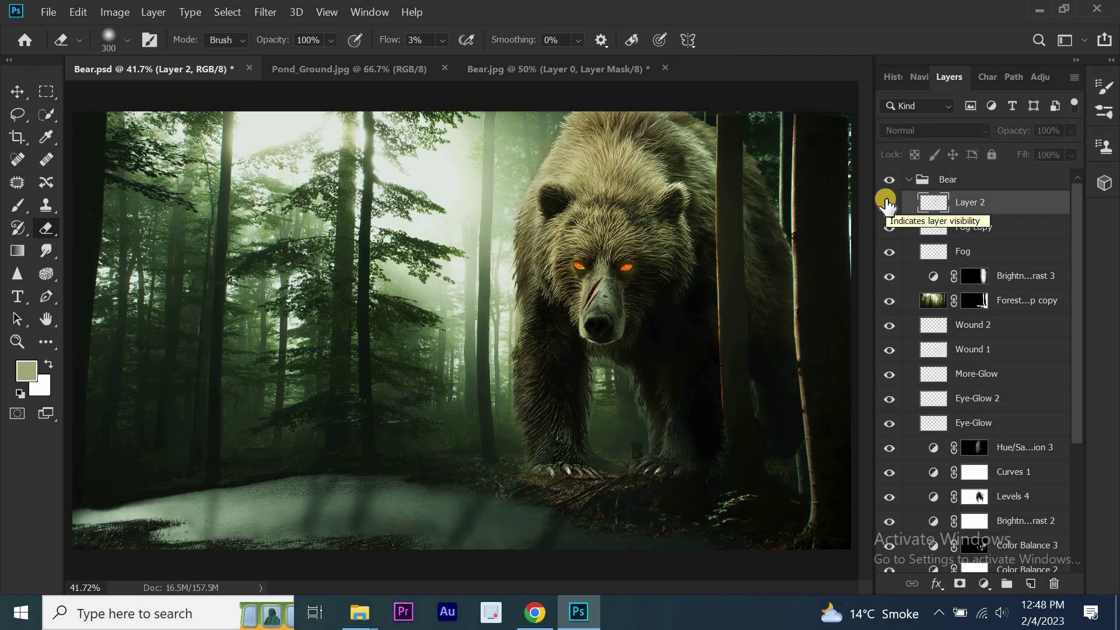
{"action": "left_click", "coordinate": [887, 202]}
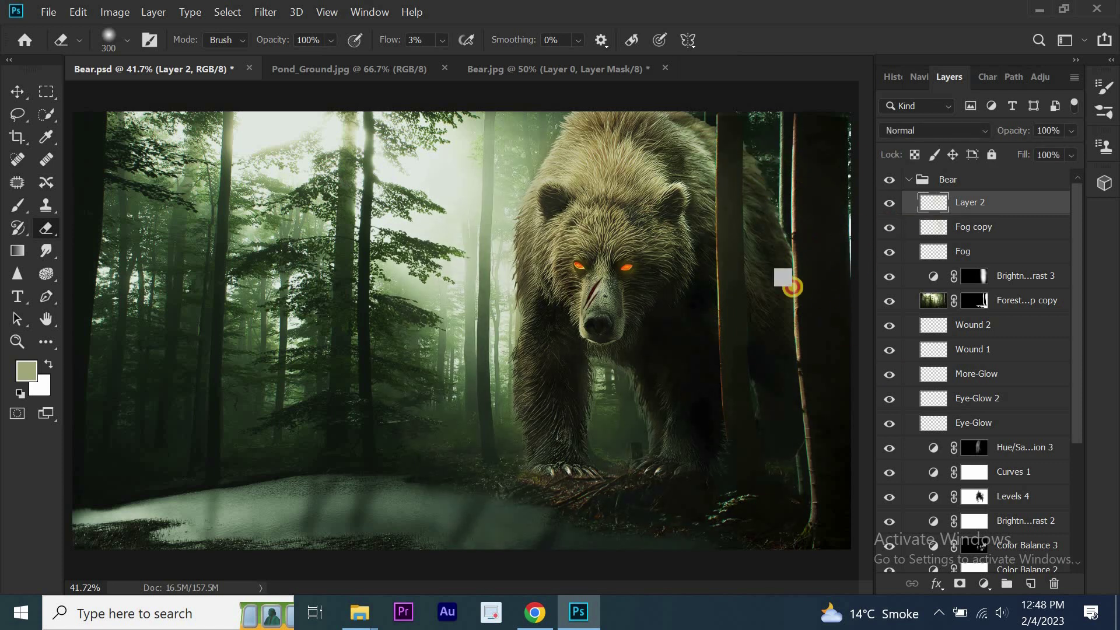
{"action": "left_click", "coordinate": [968, 226]}
{"action": "left_click_drag", "start_coordinate": [946, 257], "coordinate": [921, 269]}
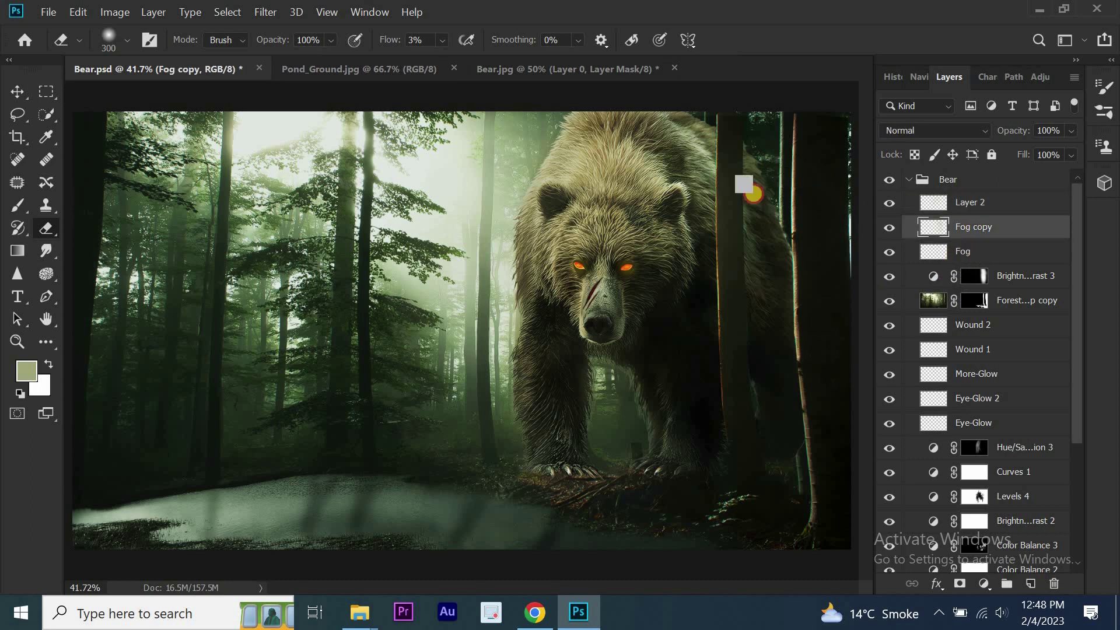
{"action": "left_click", "coordinate": [980, 202]}
{"action": "left_click", "coordinate": [888, 203]}
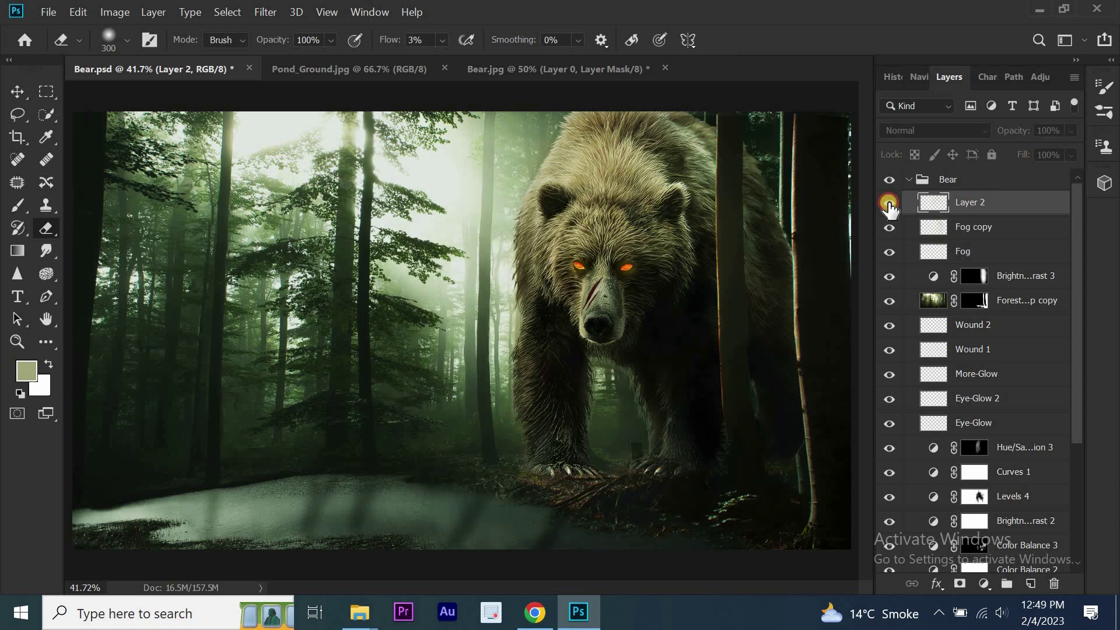
{"action": "left_click", "coordinate": [888, 203]}
{"action": "left_click", "coordinate": [888, 203]}
{"action": "left_click", "coordinate": [888, 227]}
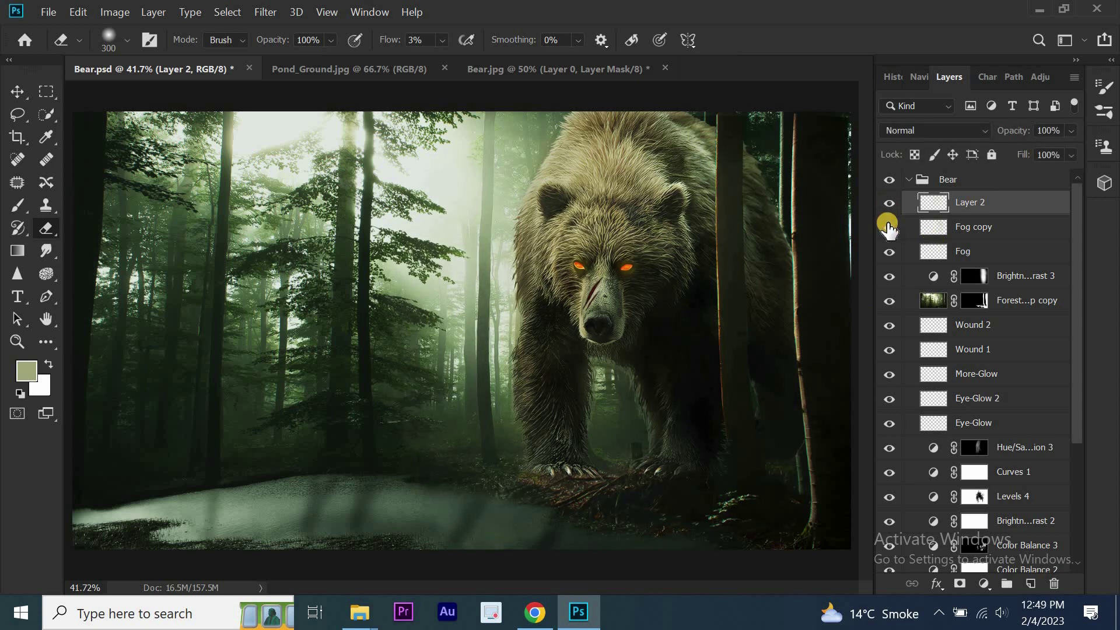
{"action": "left_click", "coordinate": [888, 227]}
{"action": "left_click", "coordinate": [888, 251]}
{"action": "left_click", "coordinate": [888, 252]}
{"action": "type", "text": "More Fog"}
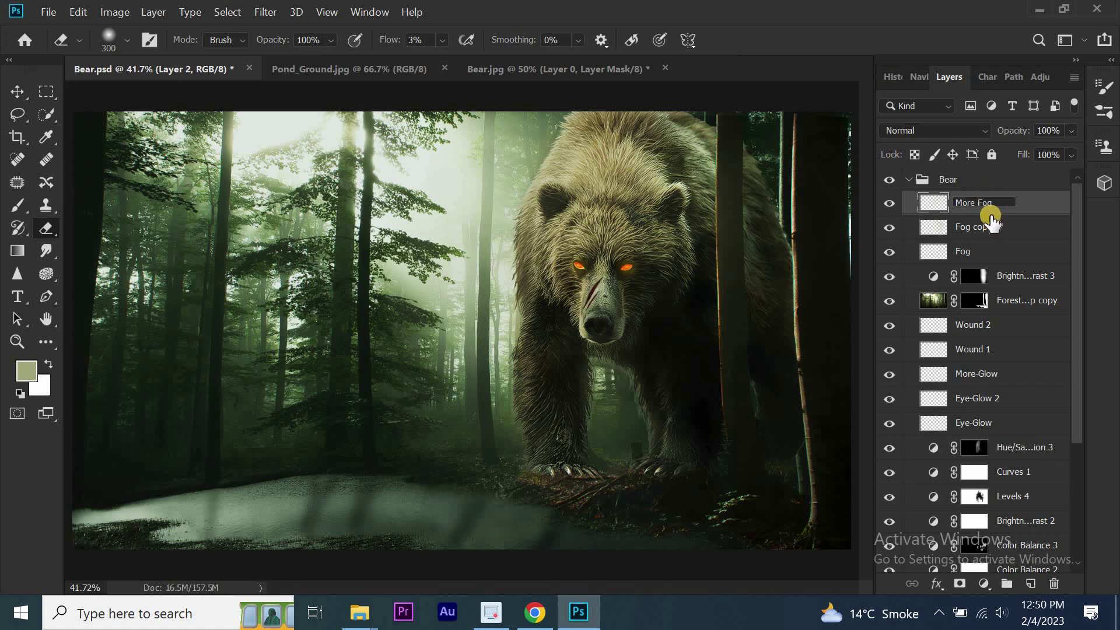
Rename Layer 2 to More Fog and select the Pond group
{"action": "key", "text": "Return"}
{"action": "left_click_drag", "start_coordinate": [1073, 223], "coordinate": [1076, 339]}
{"action": "left_click", "coordinate": [1018, 516]}
{"action": "left_click", "coordinate": [1035, 538]}
Add a Separation layer above the Pond group and brush light haze along the right tree trunk
{"action": "key", "text": "v"}
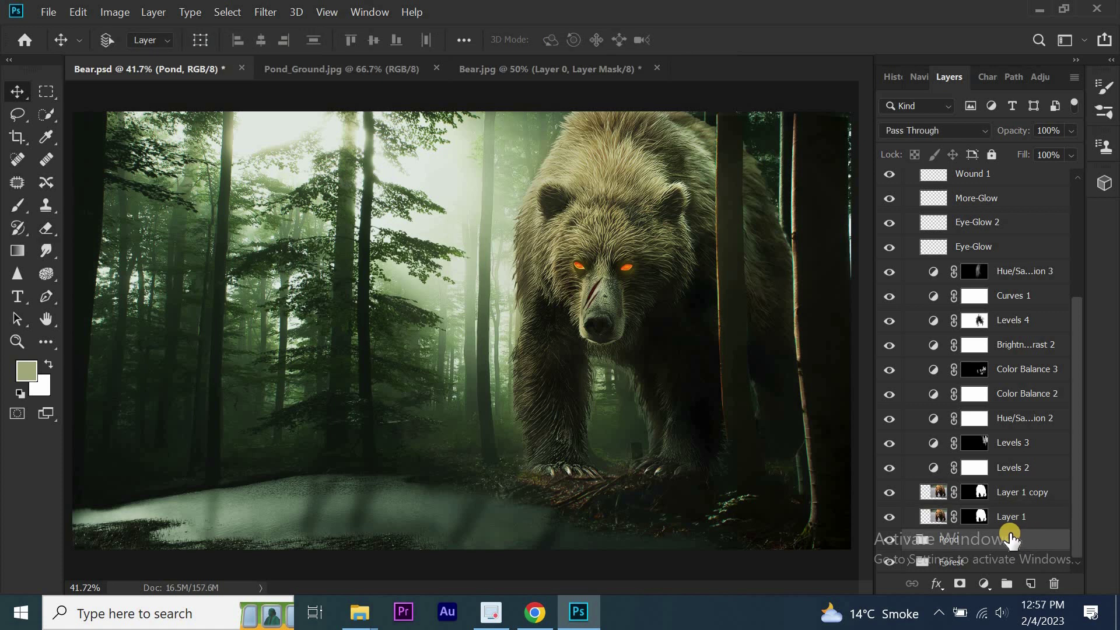
{"action": "left_click", "coordinate": [1032, 585]}
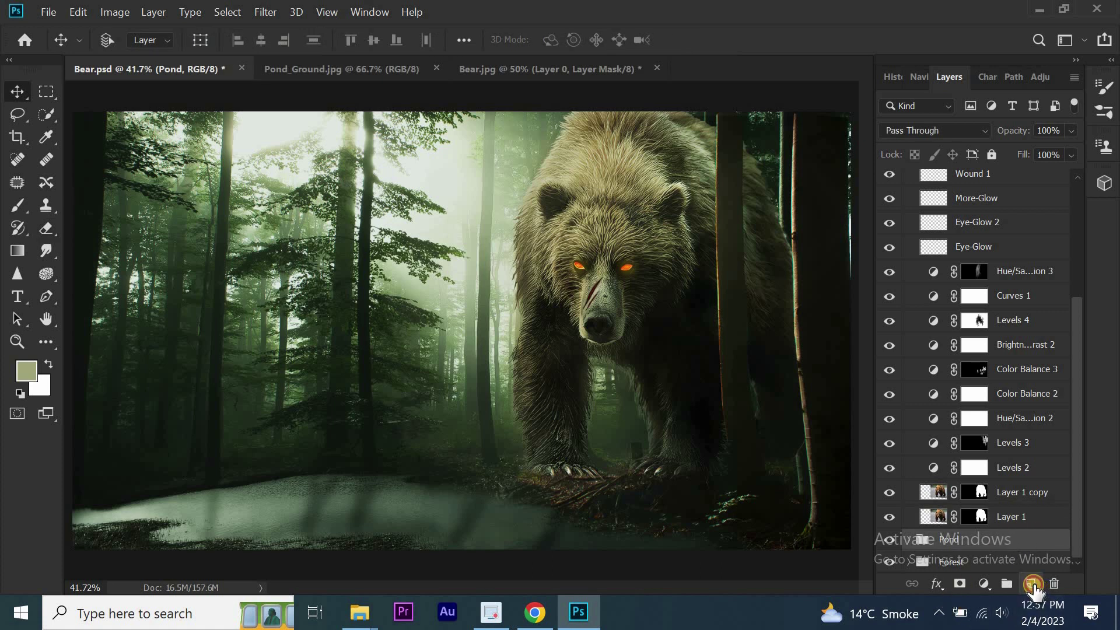
{"action": "left_click", "coordinate": [950, 539]}
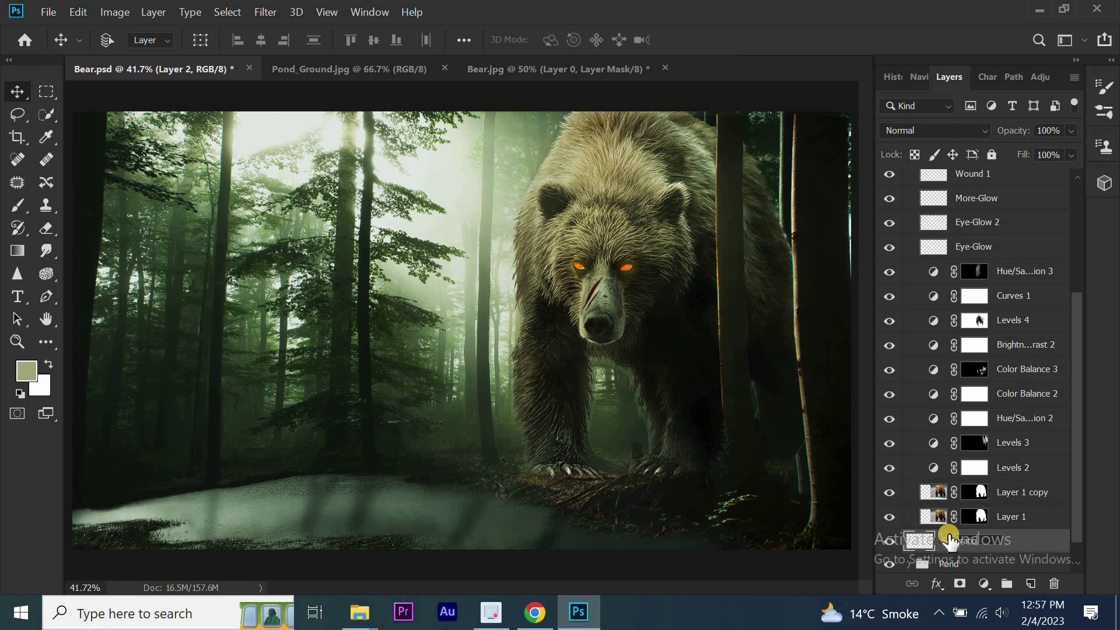
{"action": "key", "text": "Return"}
{"action": "key", "text": "b"}
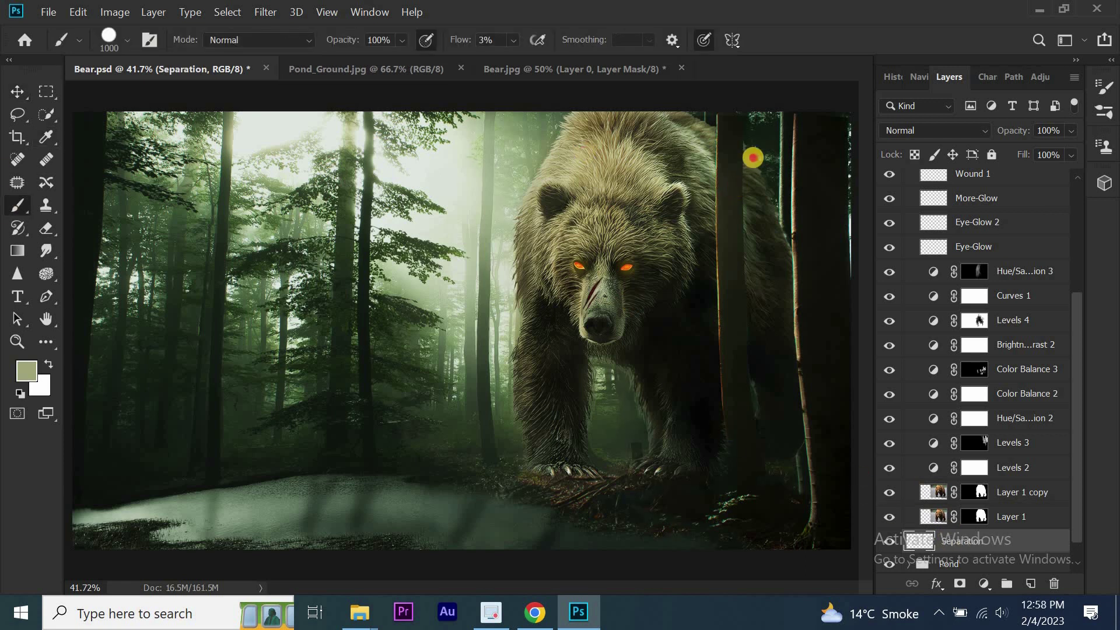
{"action": "left_click_drag", "start_coordinate": [744, 165], "coordinate": [801, 351]}
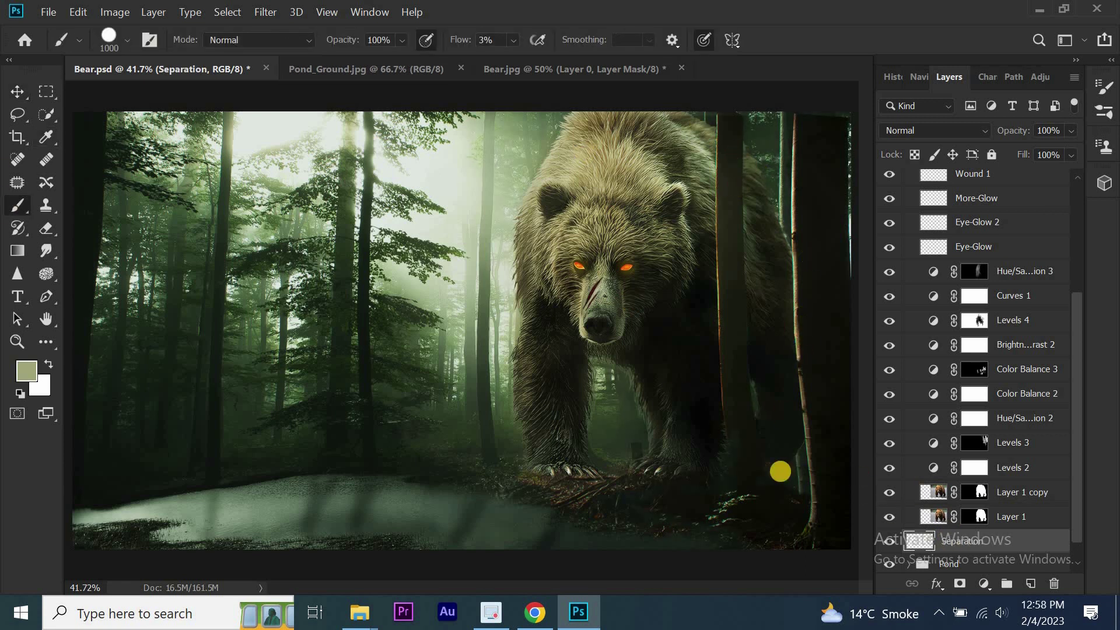
{"action": "left_click", "coordinate": [17, 91]}
{"action": "scroll", "coordinate": [980, 192], "scroll_direction": "up", "scroll_amount": 5}
Add a Brightness/Contrast layer at brightness -49, clipped to Forest Overlap with a black mask
{"action": "left_click", "coordinate": [910, 179]}
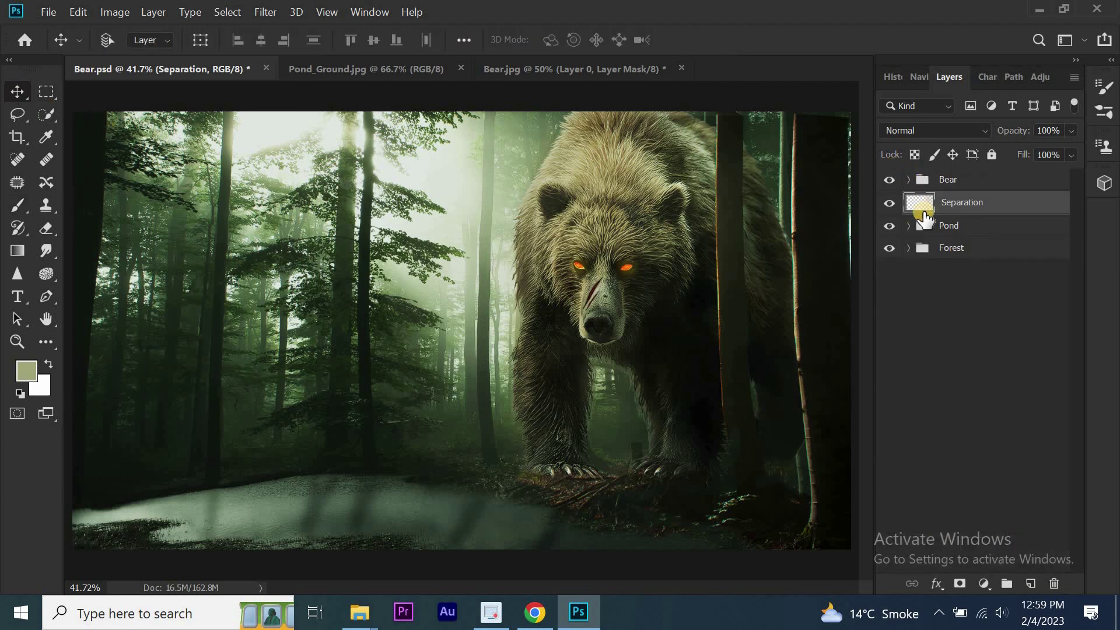
{"action": "left_click", "coordinate": [908, 248]}
{"action": "left_click", "coordinate": [977, 271]}
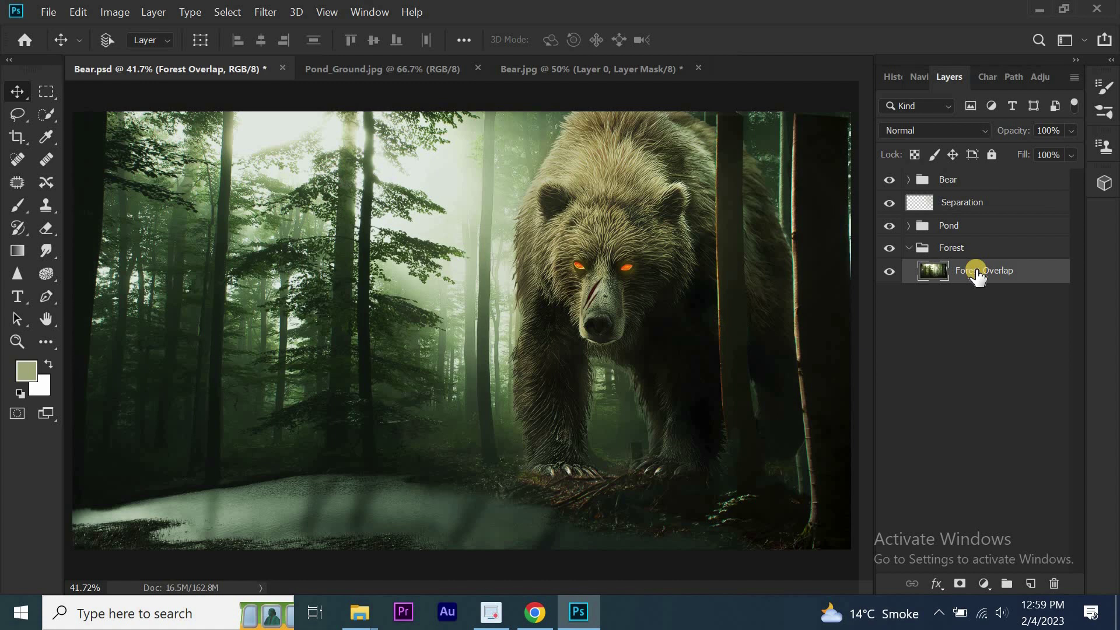
{"action": "left_click", "coordinate": [979, 582]}
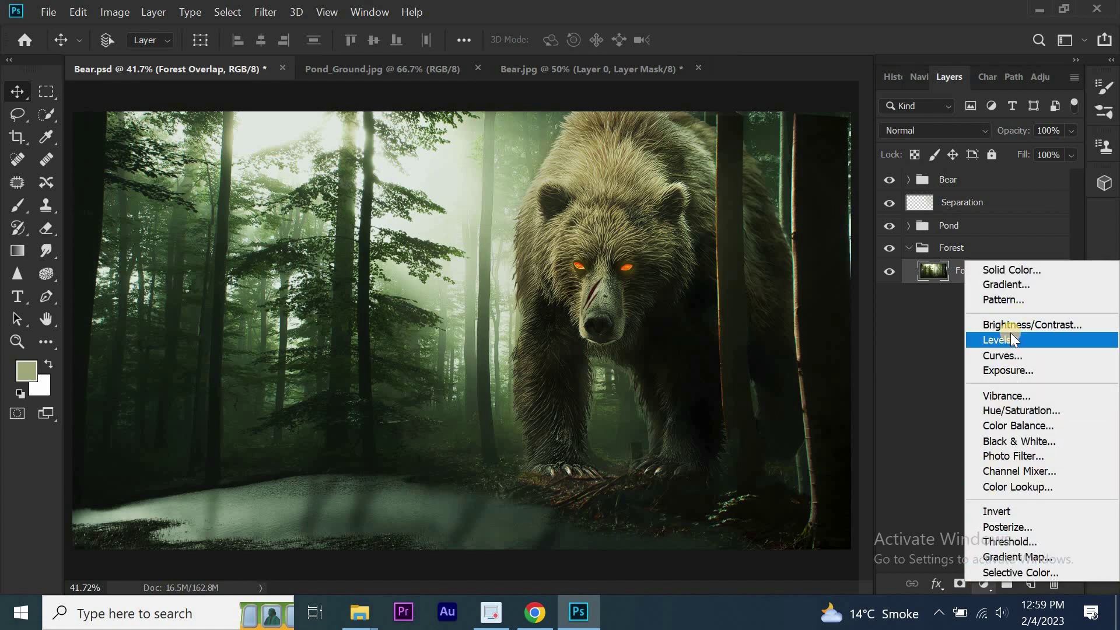
{"action": "left_click", "coordinate": [1009, 324]}
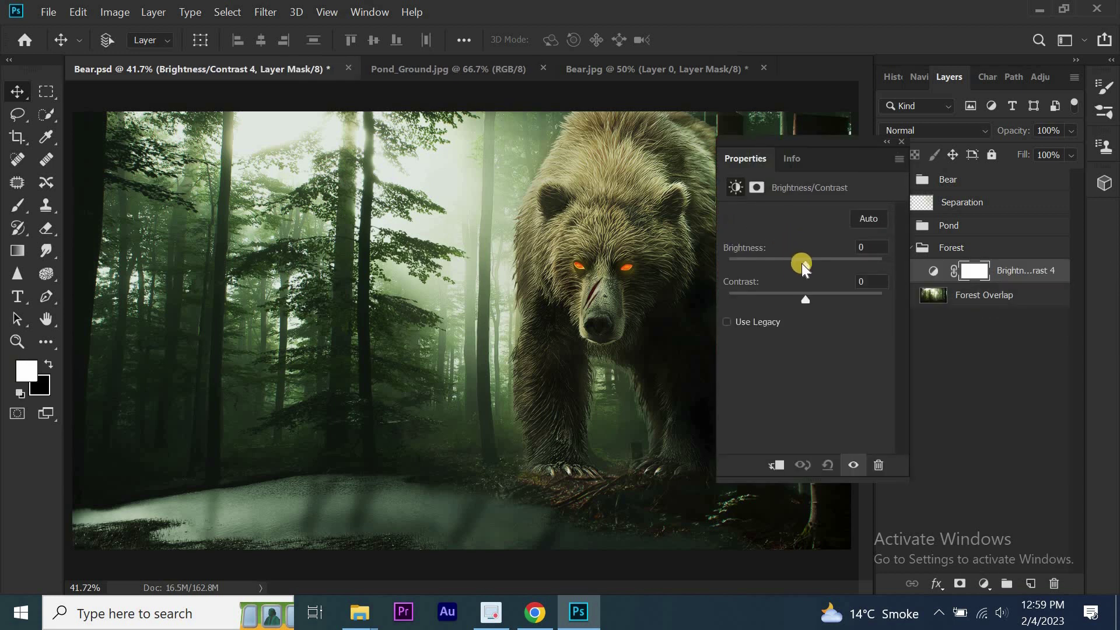
{"action": "left_click_drag", "start_coordinate": [785, 264], "coordinate": [780, 263]}
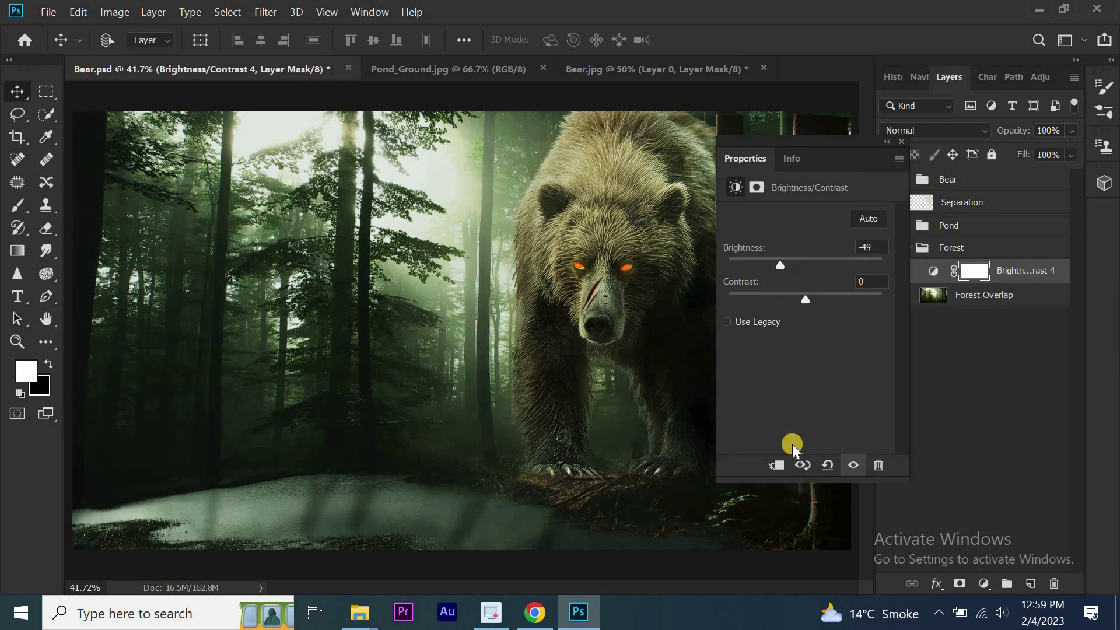
{"action": "key", "text": "ctrl+alt+g"}
{"action": "key", "text": "ctrl+i"}
{"action": "key", "text": "b"}
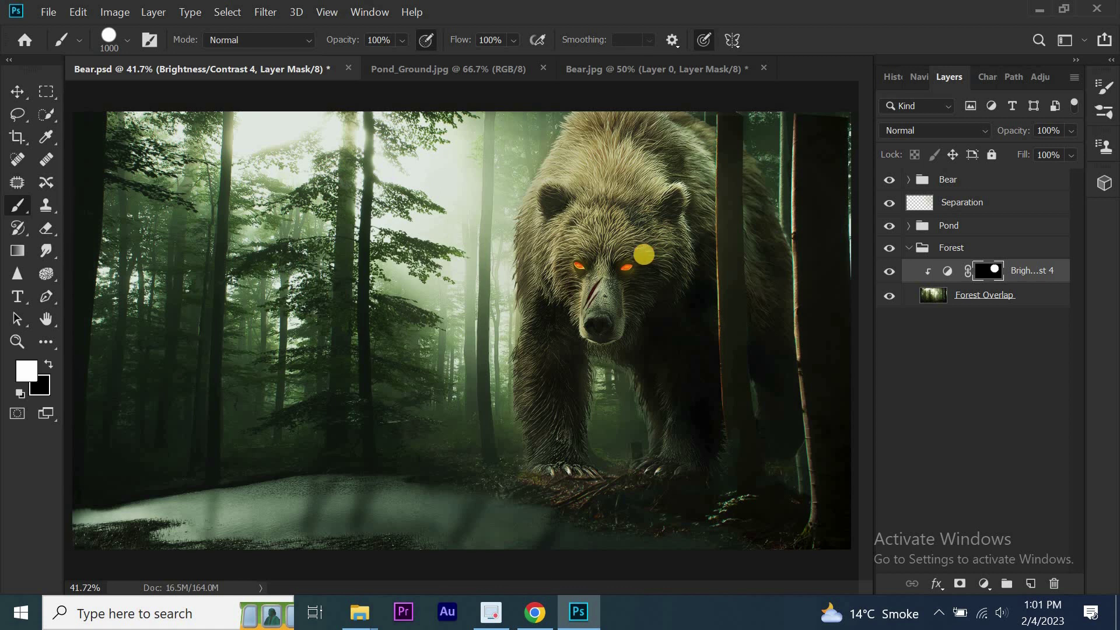
{"action": "left_click", "coordinate": [17, 92]}
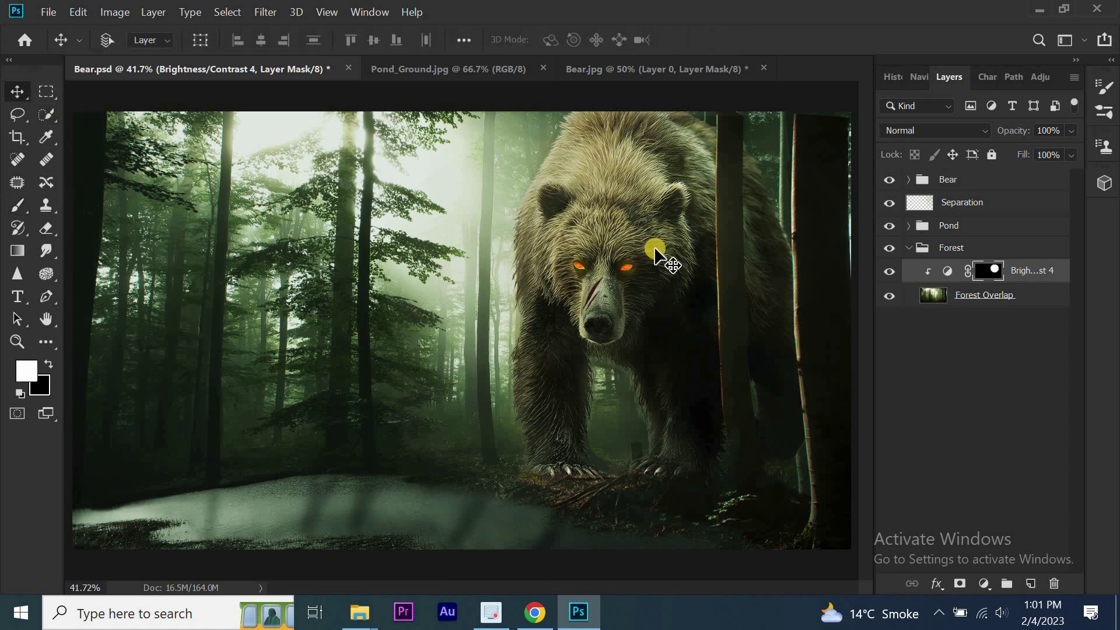
{"action": "left_click", "coordinate": [908, 247]}
Paint the Levels 3 mask over the bear's right claws
{"action": "left_click", "coordinate": [910, 179]}
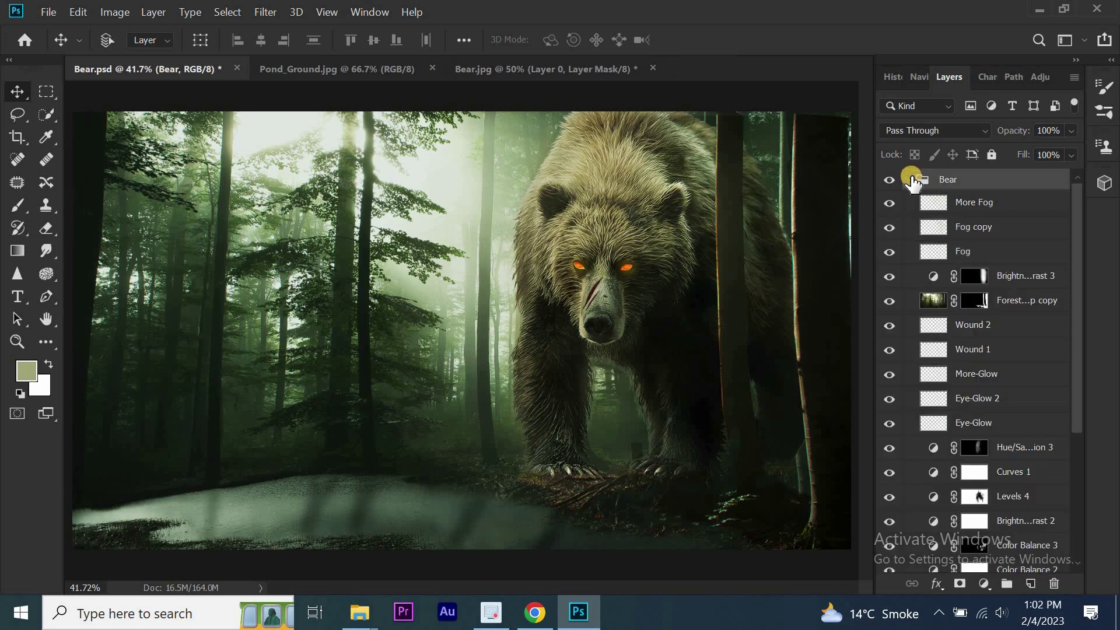
{"action": "left_click_drag", "start_coordinate": [1084, 372], "coordinate": [1074, 520]}
{"action": "mouse_move", "coordinate": [975, 518]}
{"action": "left_mouse_down"}
{"action": "mouse_move", "coordinate": [975, 497]}
{"action": "mouse_move", "coordinate": [994, 493]}
{"action": "left_mouse_up"}
{"action": "left_click", "coordinate": [917, 182]}
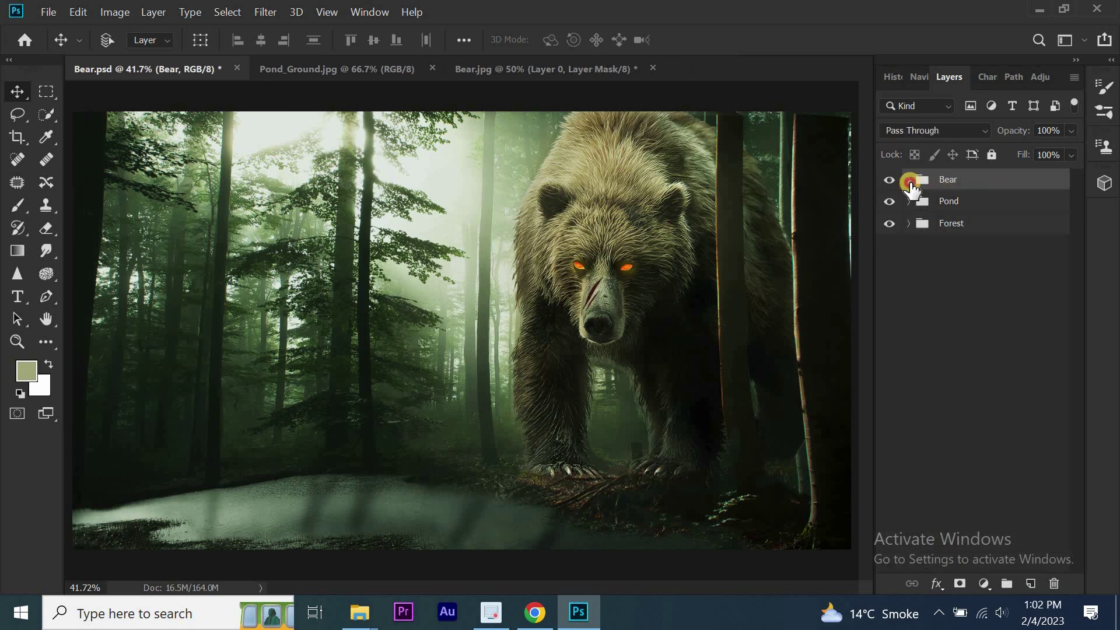
{"action": "left_click", "coordinate": [908, 181]}
{"action": "left_click_drag", "start_coordinate": [1078, 247], "coordinate": [1083, 307]}
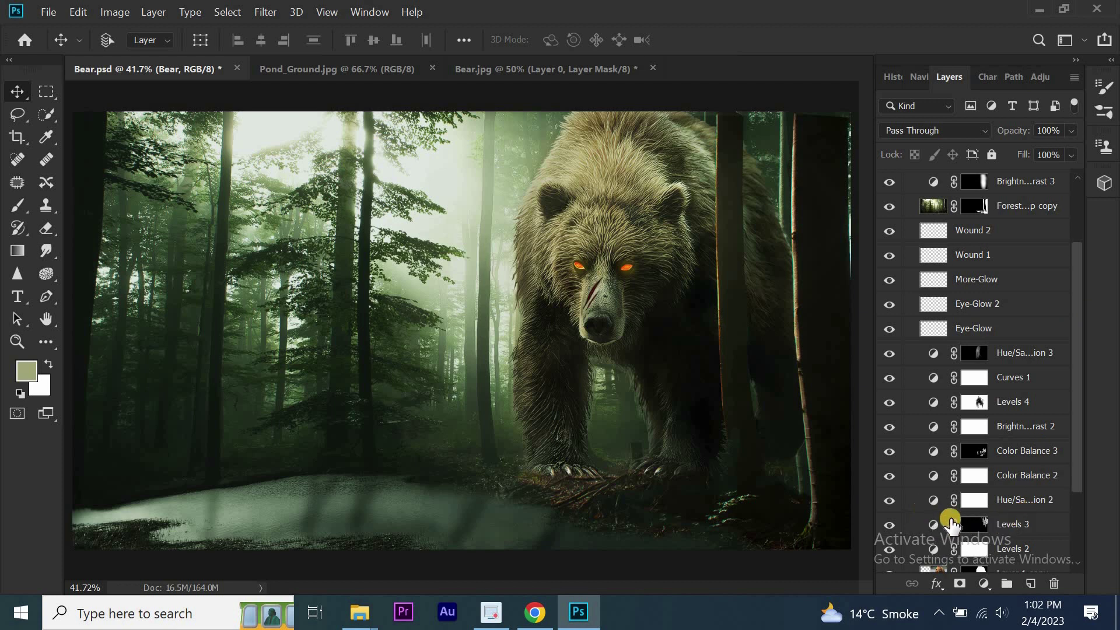
{"action": "left_click", "coordinate": [930, 527]}
{"action": "key", "text": "ctrl+1"}
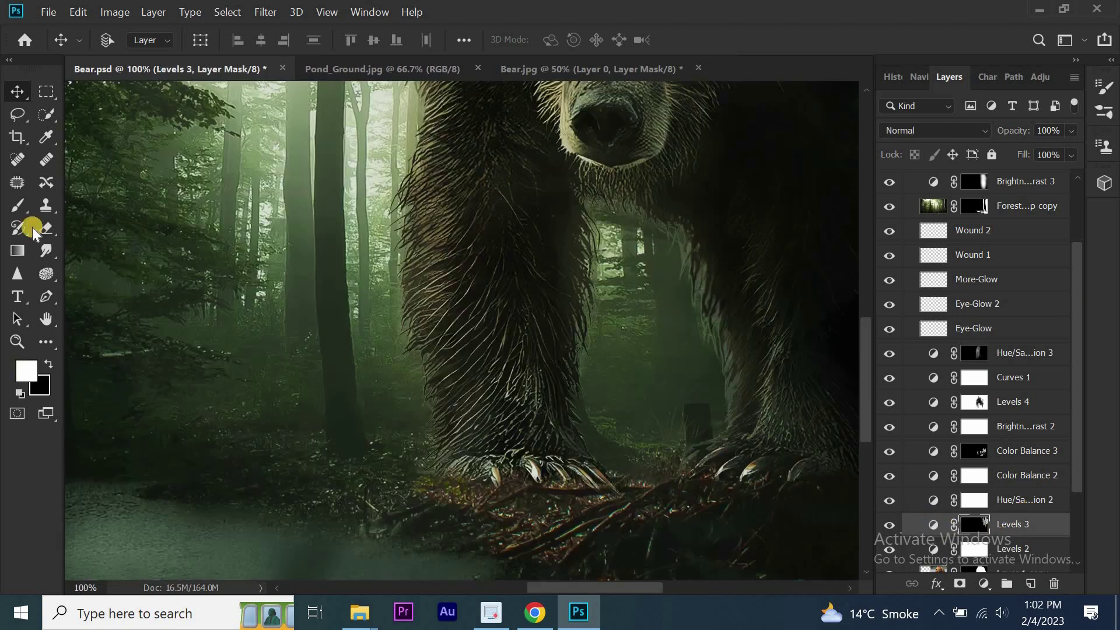
{"action": "left_click", "coordinate": [22, 207]}
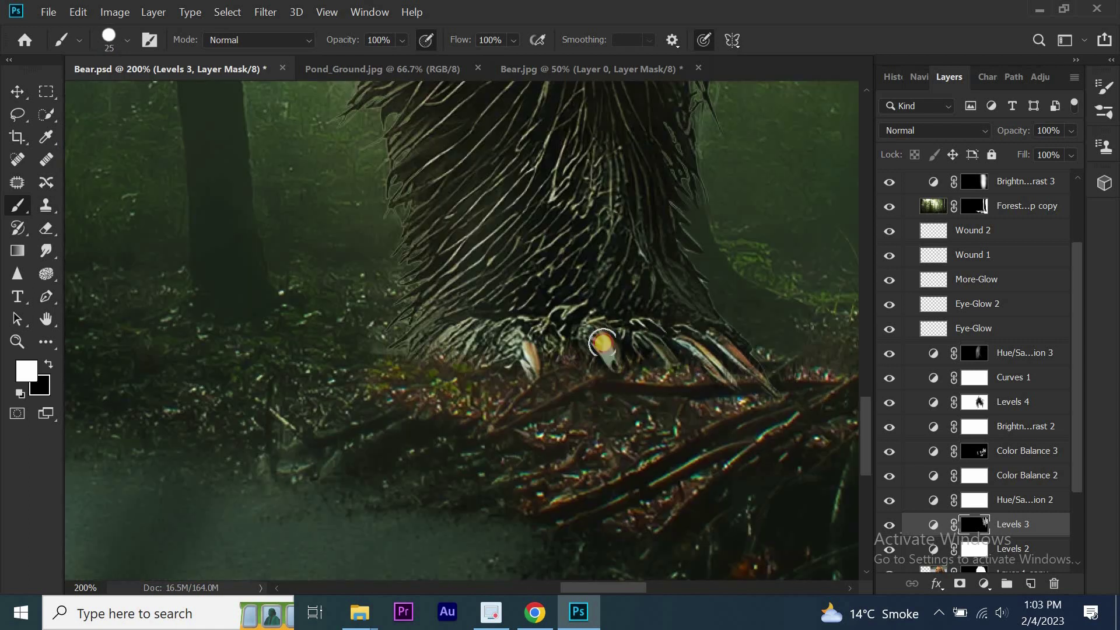
{"action": "left_click_drag", "start_coordinate": [514, 348], "coordinate": [684, 308]}
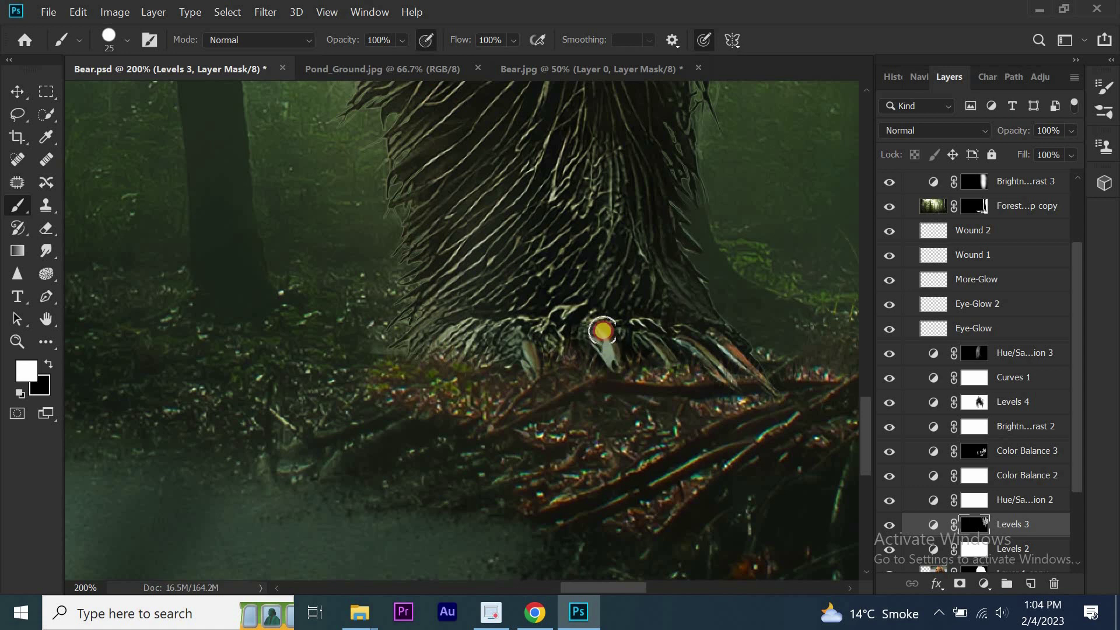
{"action": "left_click", "coordinate": [692, 324]}
{"action": "left_click_drag", "start_coordinate": [692, 324], "coordinate": [688, 321]}
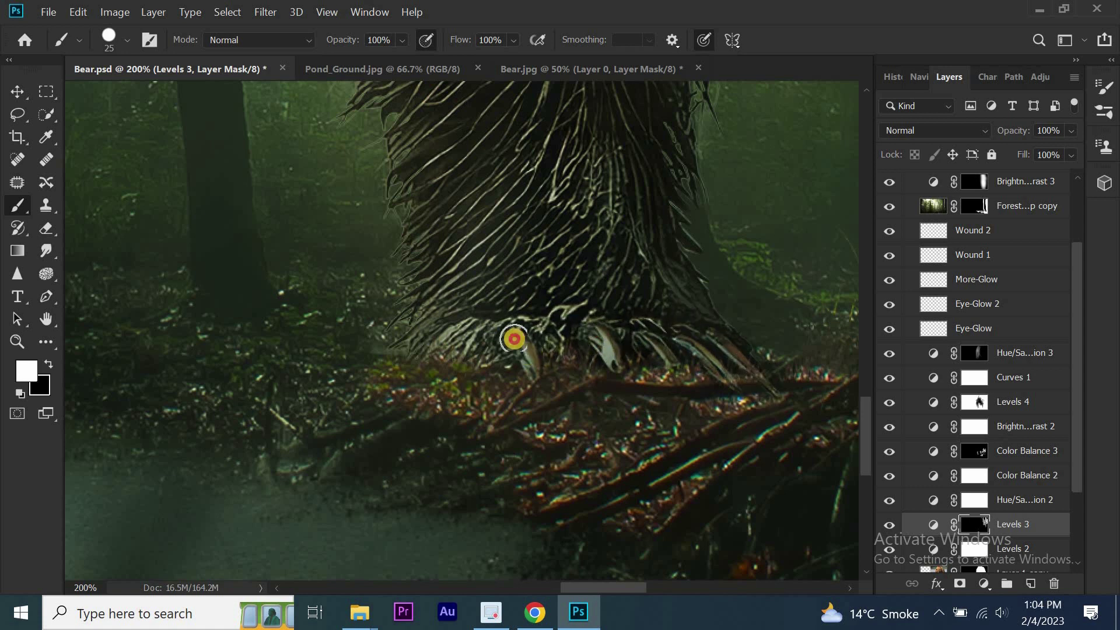
{"action": "key", "text": "x"}
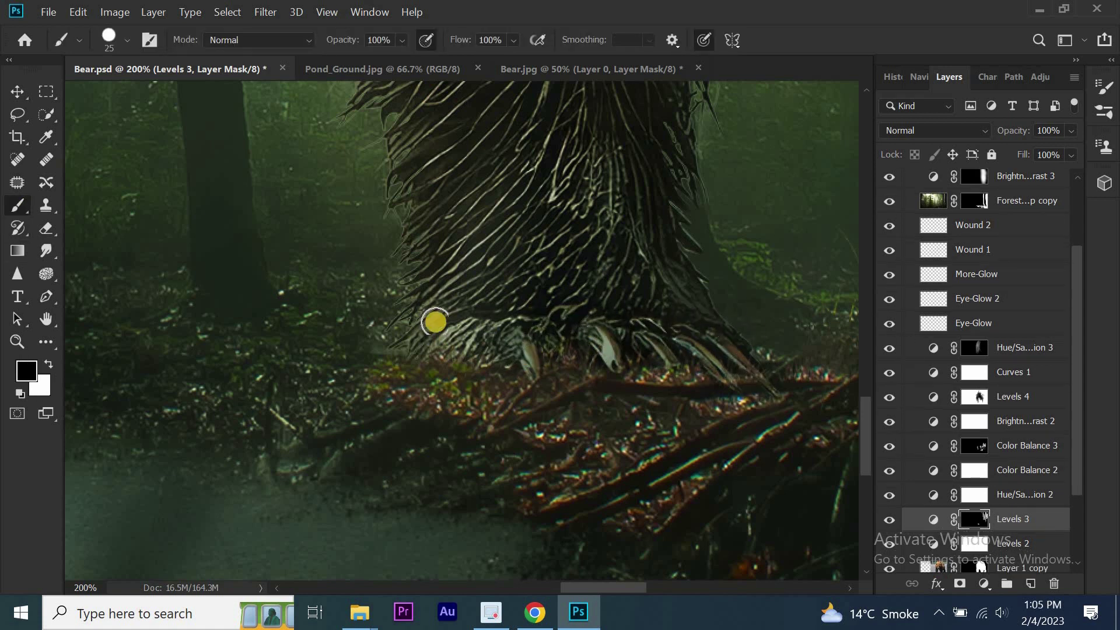
Add a clipped Color Balance layer with midtones red +12 and yellow-blue -9
{"action": "left_click", "coordinate": [1018, 350]}
{"action": "left_click", "coordinate": [983, 583]}
{"action": "left_click", "coordinate": [1003, 451]}
{"action": "left_click_drag", "start_coordinate": [783, 254], "coordinate": [789, 254]}
{"action": "left_click", "coordinate": [775, 465]}
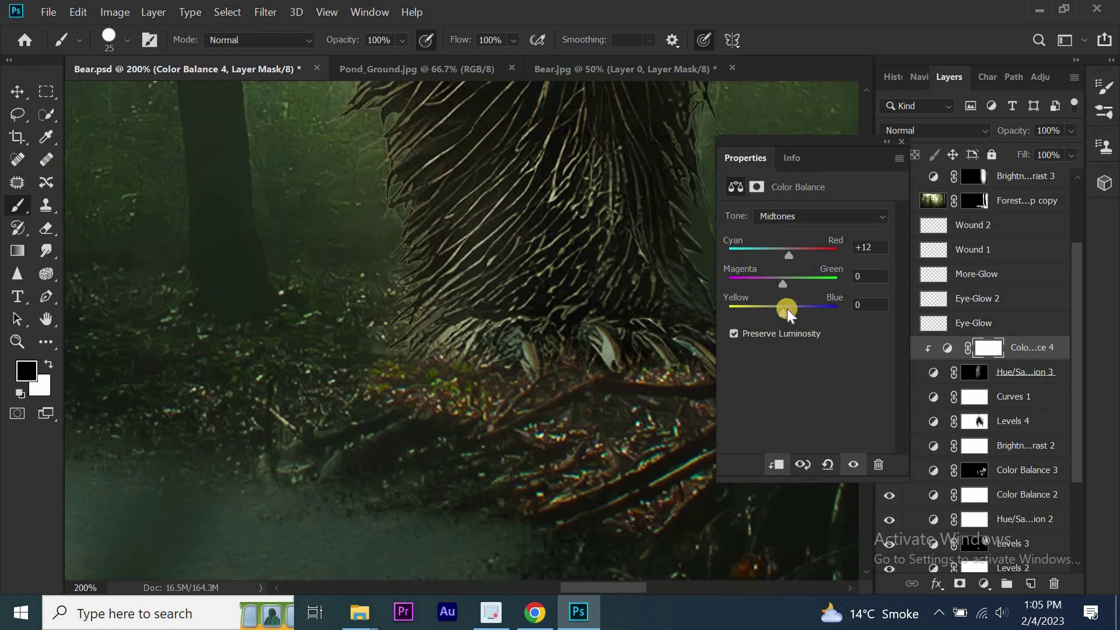
{"action": "left_click_drag", "start_coordinate": [778, 311], "coordinate": [778, 312]}
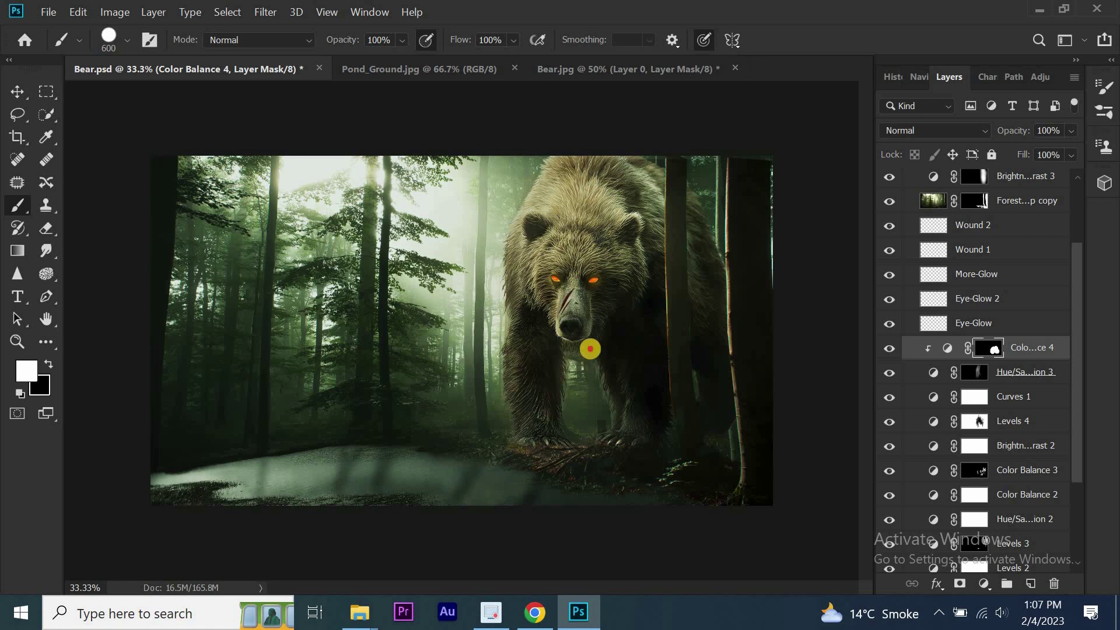
{"action": "key", "text": "v"}
{"action": "scroll", "coordinate": [1067, 303], "scroll_direction": "up", "scroll_amount": 3}
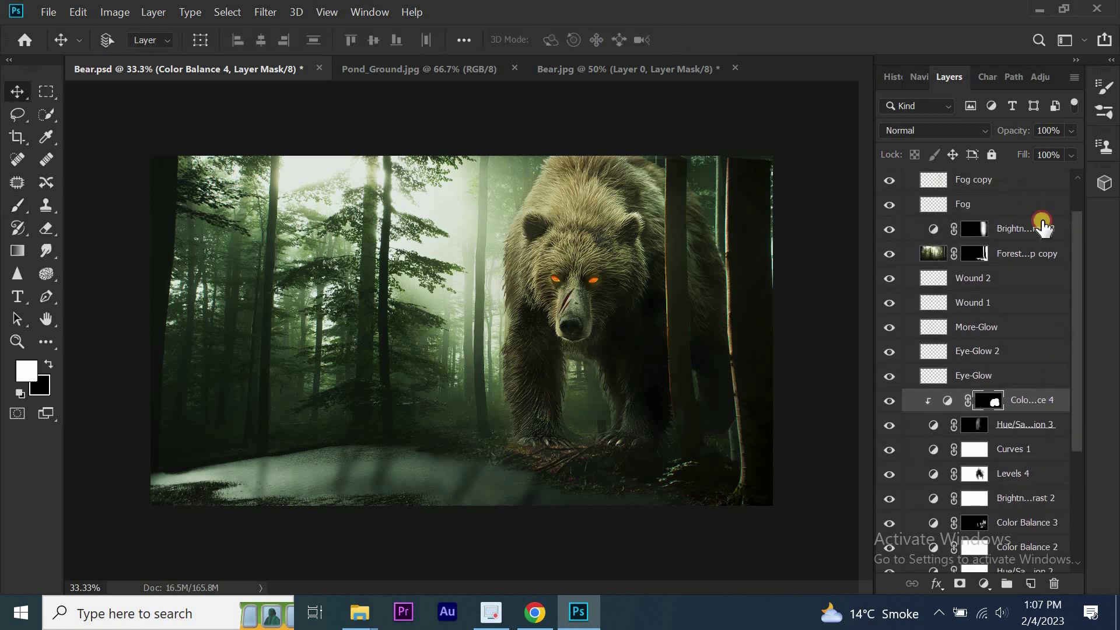
Add a Hue/Saturation layer at Saturation -45 with an inverted mask
{"action": "left_click", "coordinate": [1041, 230]}
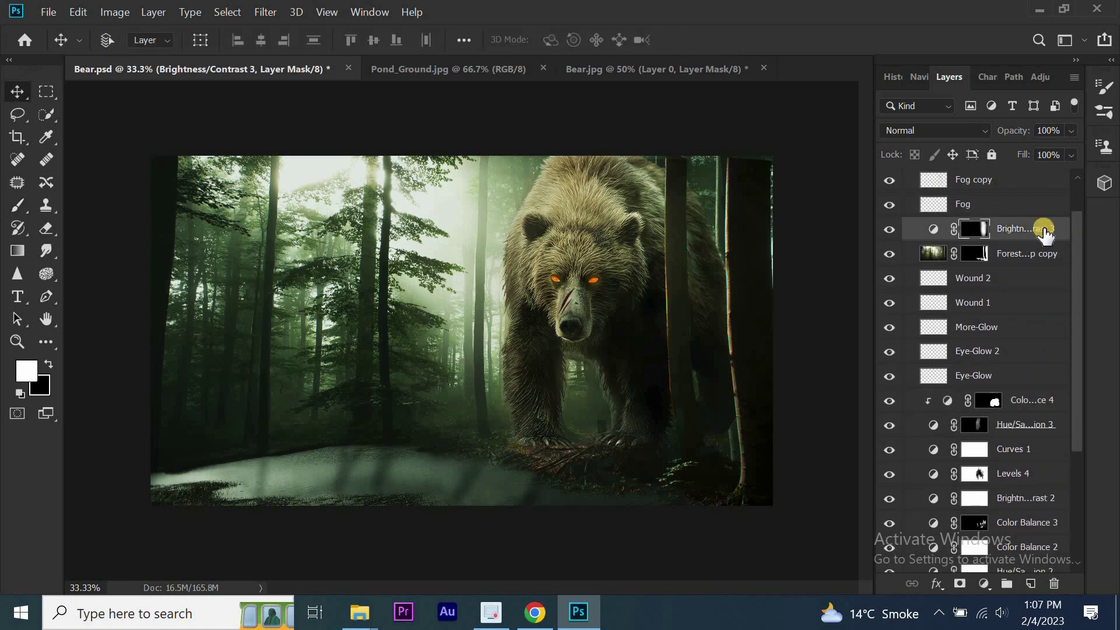
{"action": "left_click", "coordinate": [983, 583]}
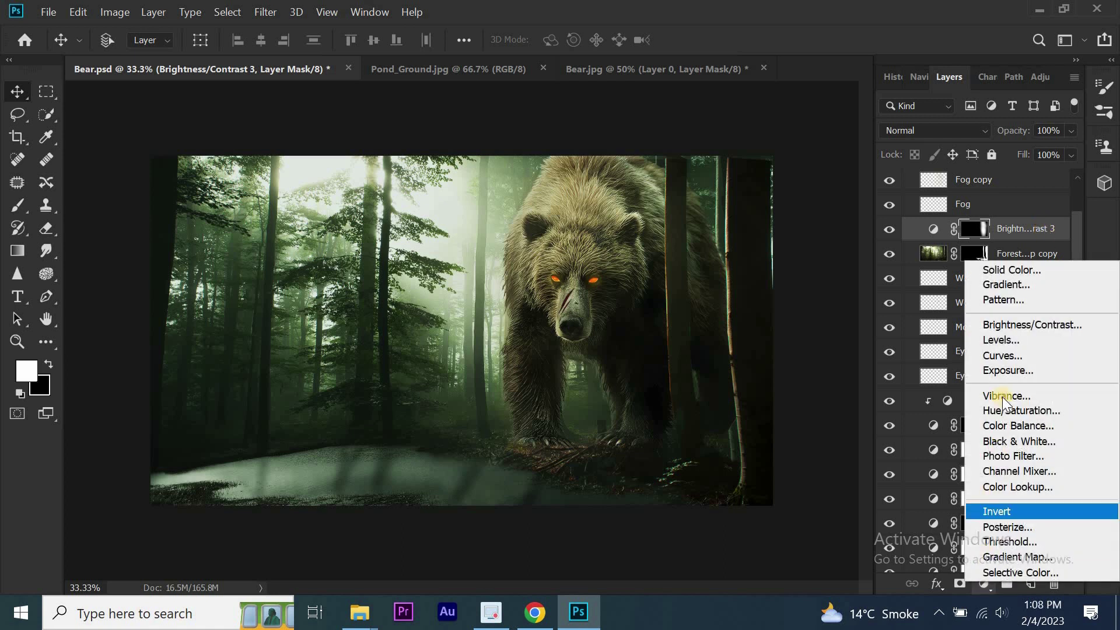
{"action": "left_click", "coordinate": [1000, 410]}
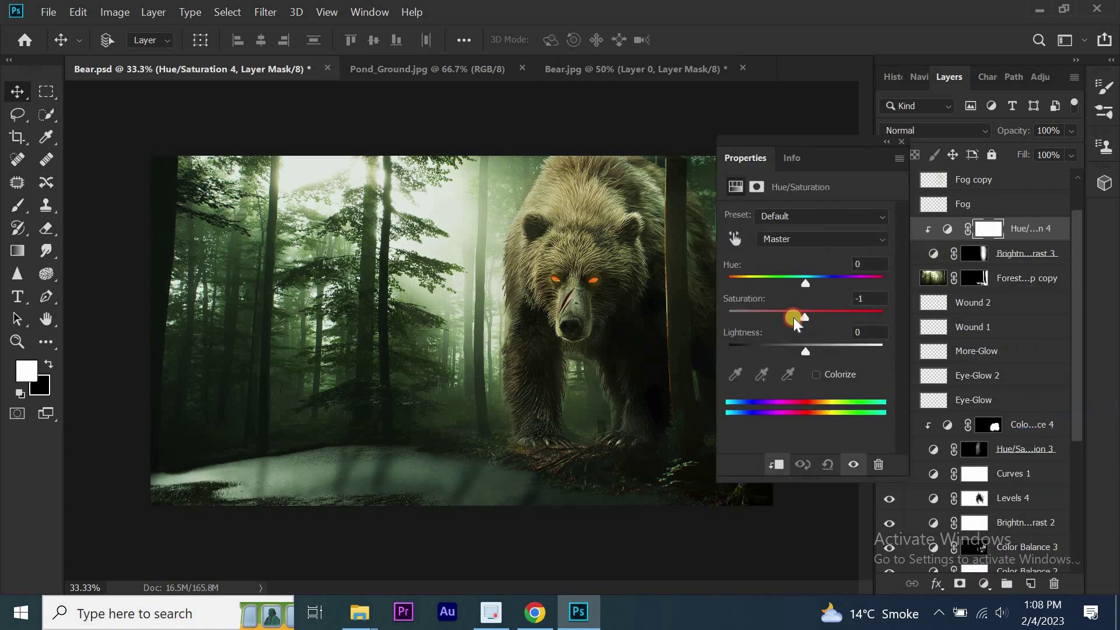
{"action": "left_click_drag", "start_coordinate": [805, 311], "coordinate": [771, 307]}
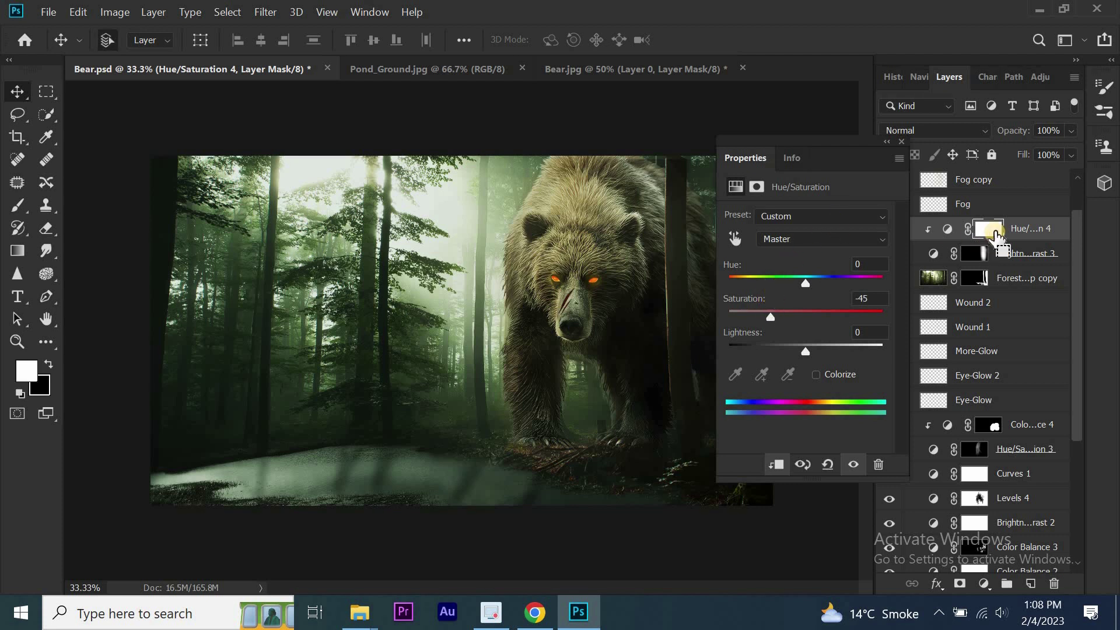
{"action": "key", "text": "ctrl+i"}
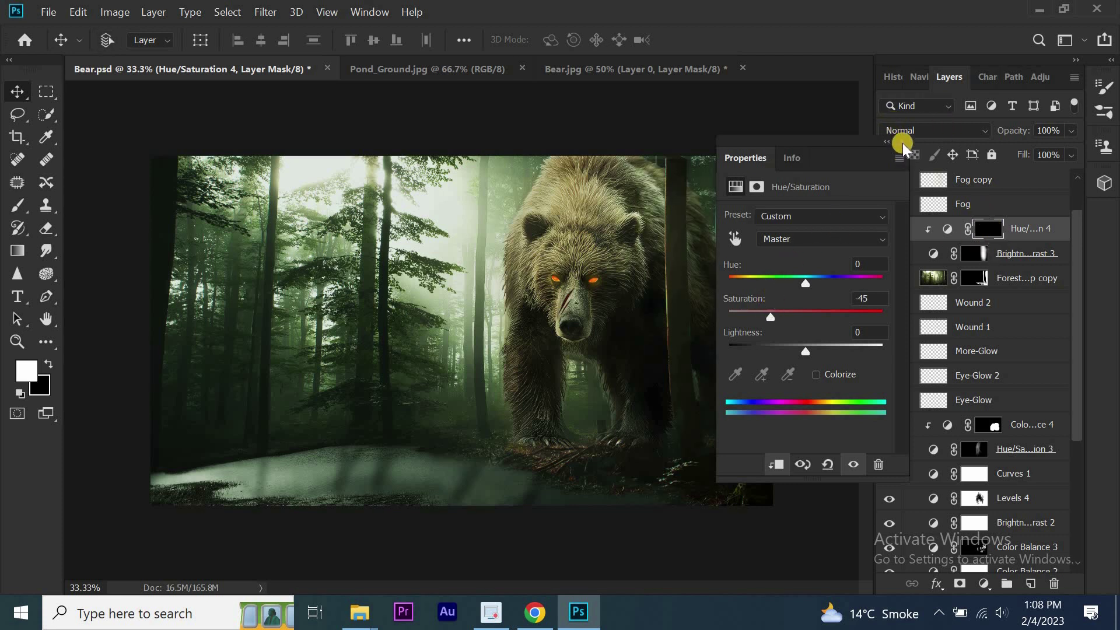
{"action": "left_click", "coordinate": [902, 143]}
Set its fill to 71% and paint desaturation along the right tree trunks
{"action": "key", "text": "b"}
{"action": "key", "text": "ctrl+plus"}
{"action": "left_click_drag", "start_coordinate": [464, 44], "coordinate": [438, 45]}
{"action": "left_click_drag", "start_coordinate": [1021, 156], "coordinate": [991, 162]}
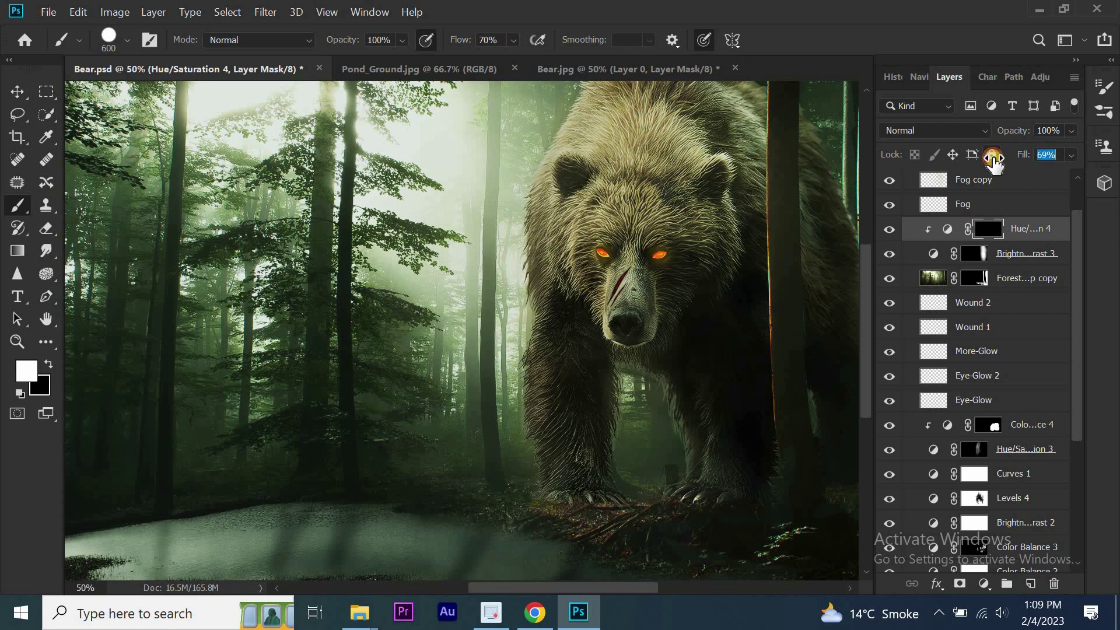
{"action": "key", "text": "bracketleft"}
{"action": "key", "text": "bracketleft"}
{"action": "key", "text": "bracketleft"}
{"action": "left_click_drag", "start_coordinate": [776, 140], "coordinate": [797, 477]}
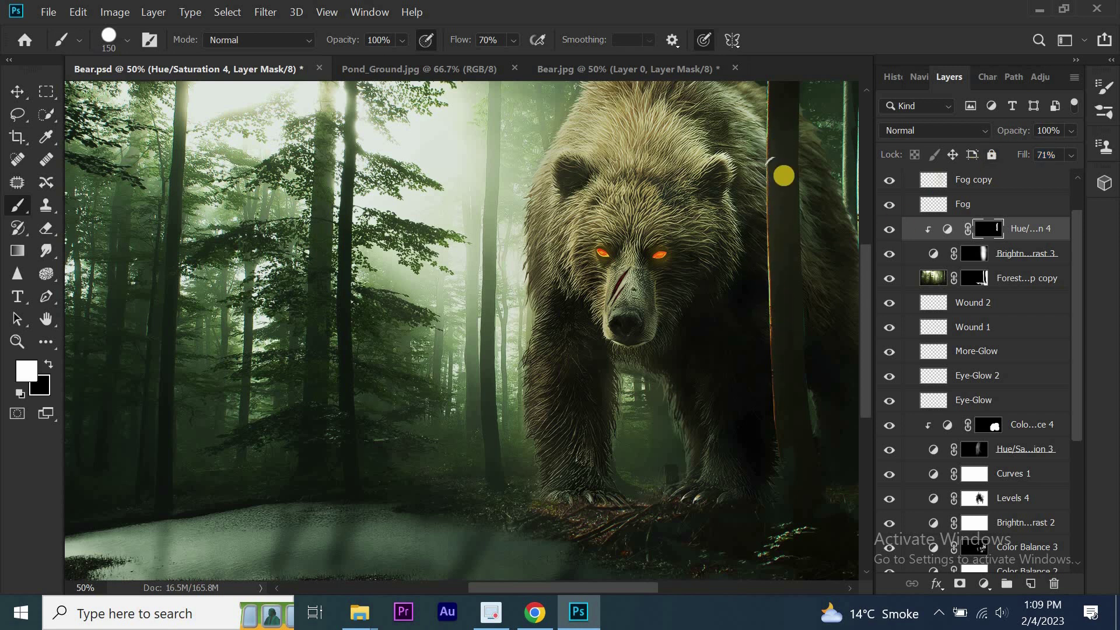
{"action": "left_click_drag", "start_coordinate": [657, 585], "coordinate": [712, 585]}
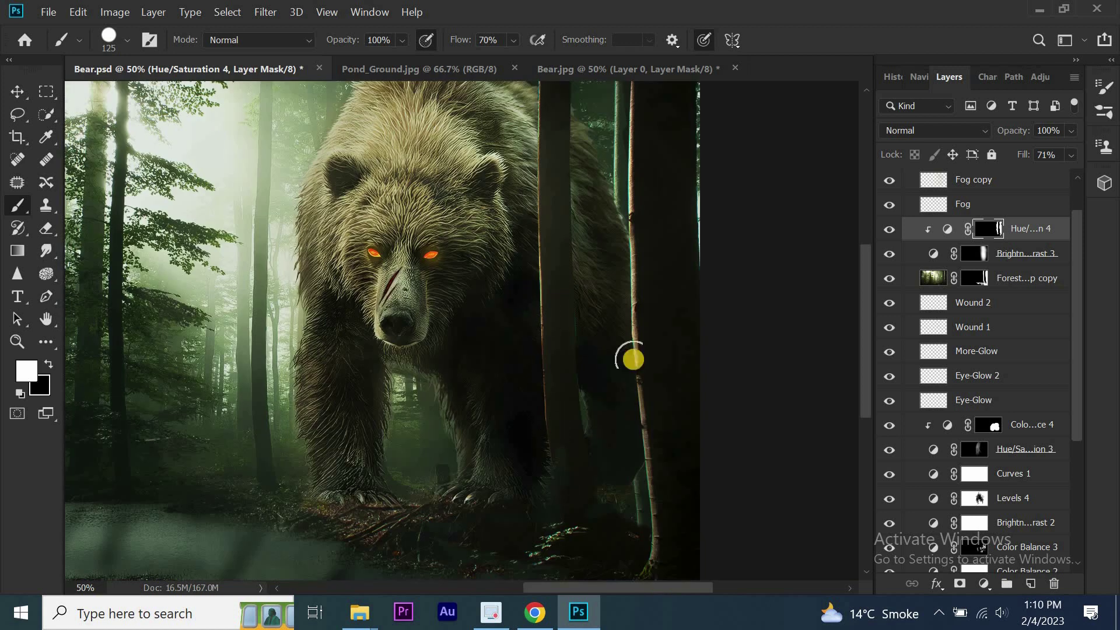
{"action": "mouse_move", "coordinate": [653, 106]}
{"action": "left_mouse_down"}
{"action": "mouse_move", "coordinate": [688, 184]}
{"action": "mouse_move", "coordinate": [676, 518]}
{"action": "left_mouse_up"}
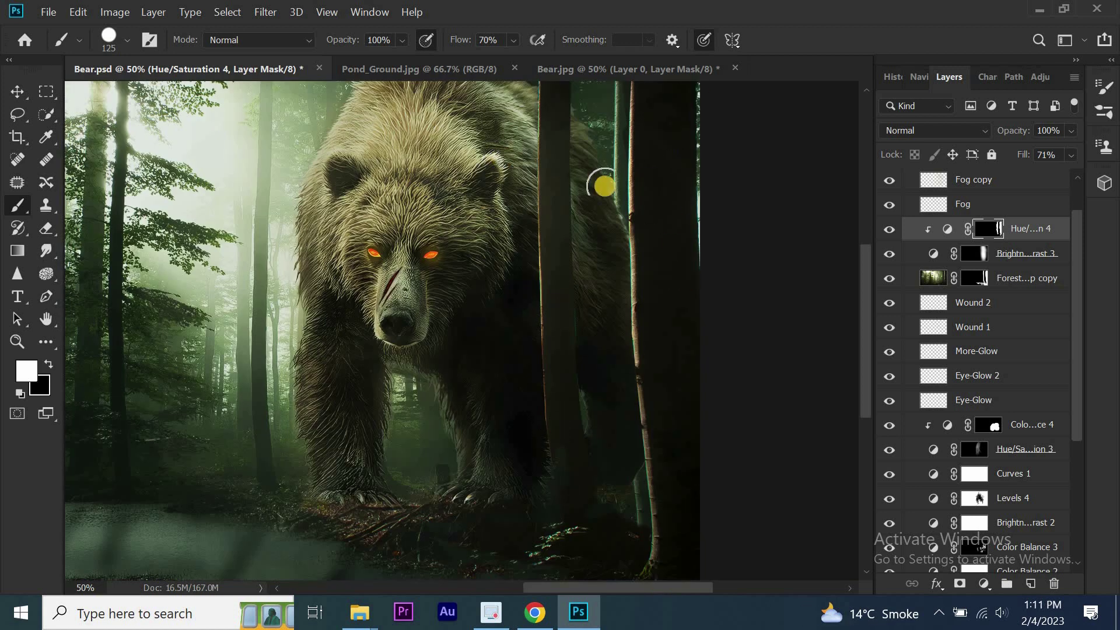
{"action": "key", "text": "v"}
{"action": "left_click_drag", "start_coordinate": [1076, 237], "coordinate": [1074, 175]}
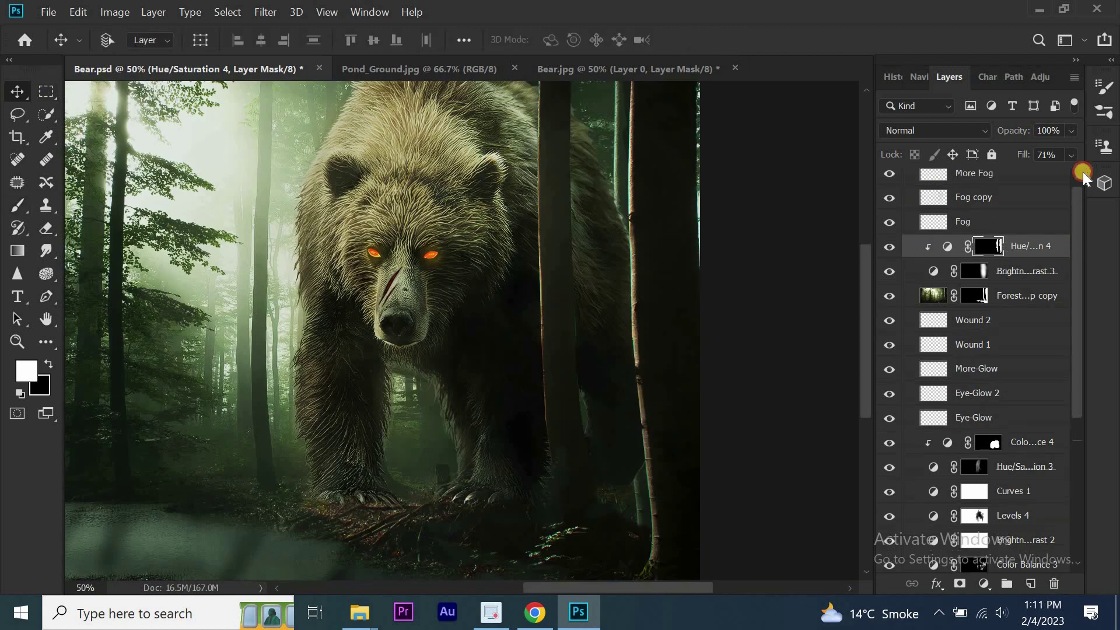
{"action": "left_click", "coordinate": [907, 179]}
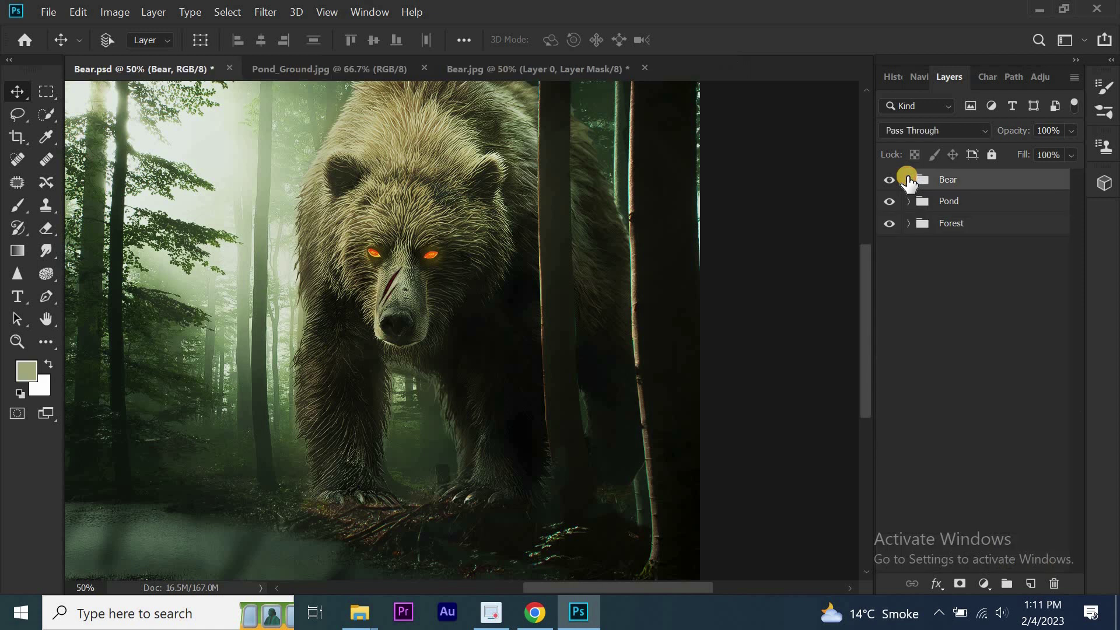
Open Hunter.jpg and use Select Subject with the Quick Selection tool to select the hunter
{"action": "left_click", "coordinate": [36, 12]}
{"action": "left_click", "coordinate": [57, 40]}
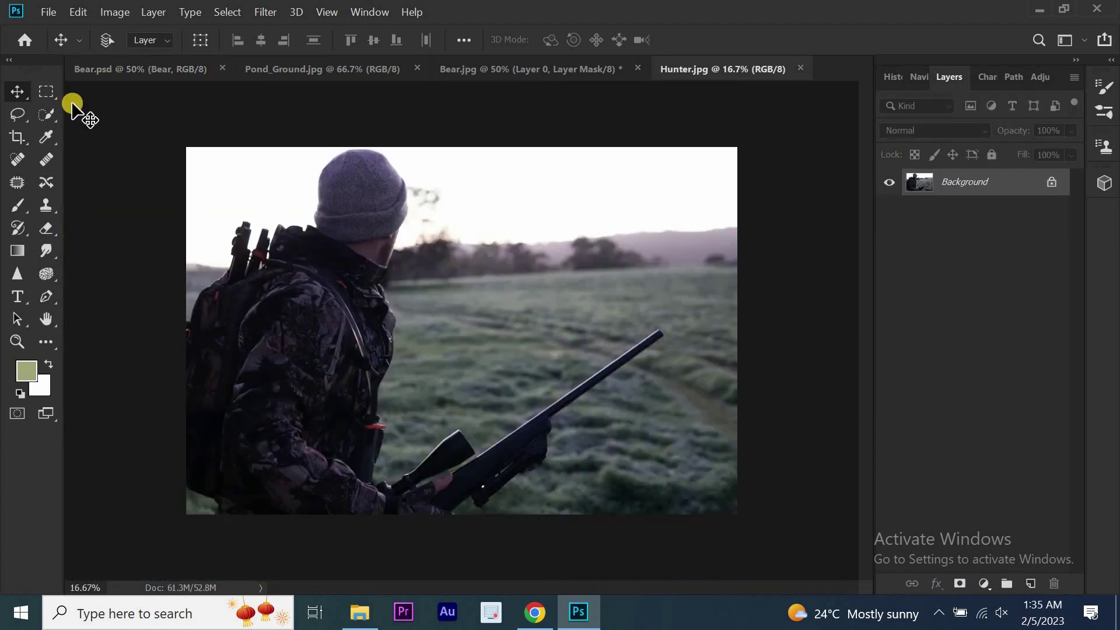
{"action": "left_click", "coordinate": [46, 115]}
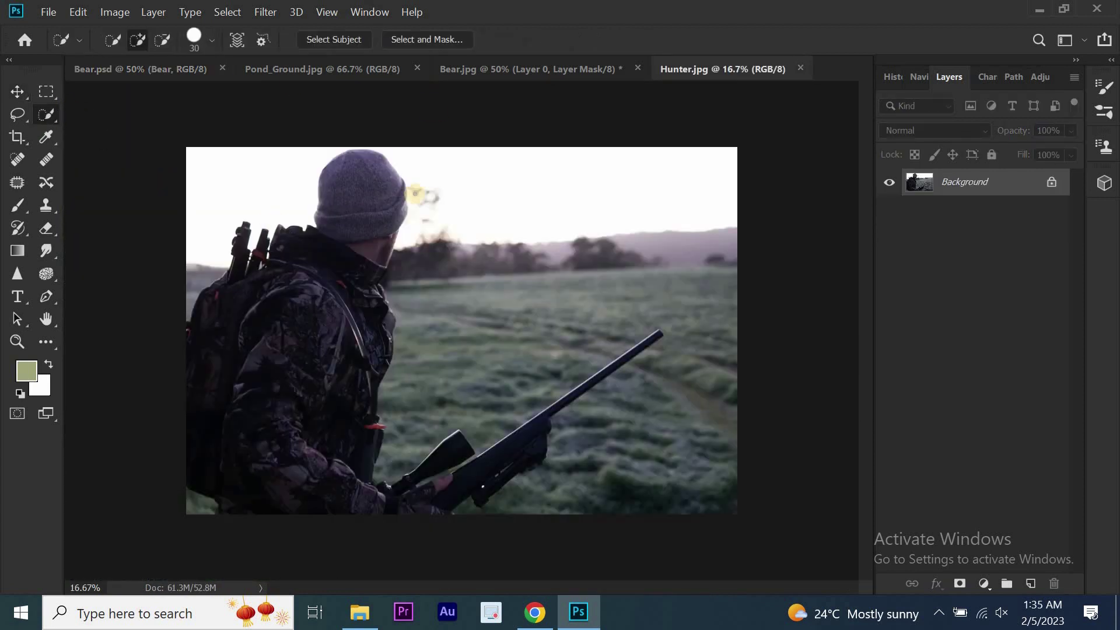
{"action": "left_click", "coordinate": [290, 344]}
{"action": "left_click", "coordinate": [345, 39]}
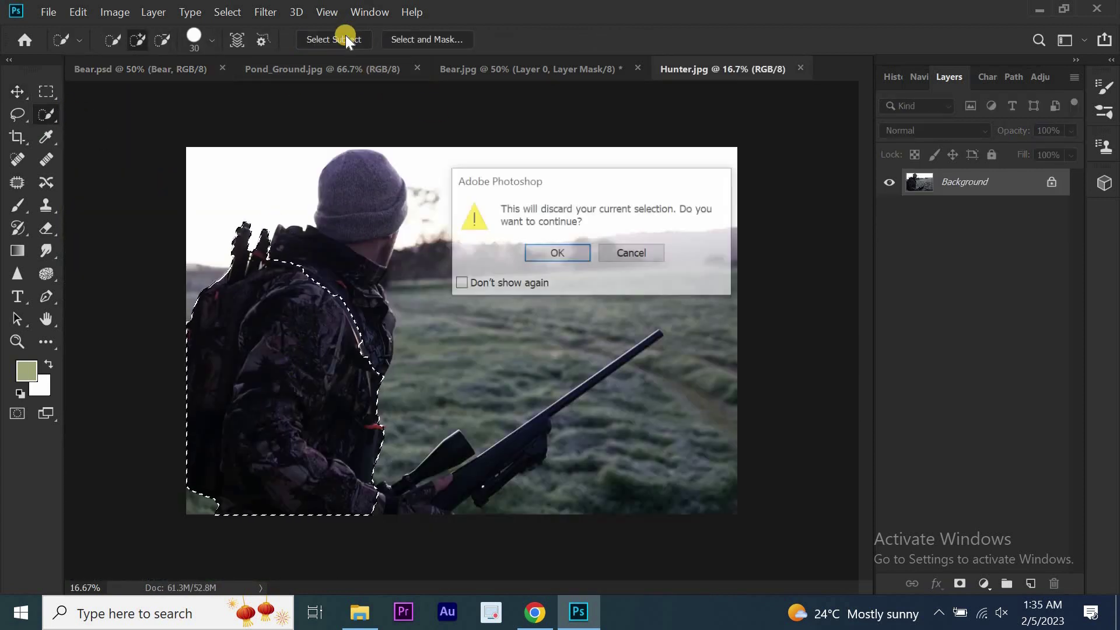
{"action": "left_click", "coordinate": [556, 254]}
Subtract the background gaps between the rifle scope, hand and rifle with a smaller brush
{"action": "scroll", "coordinate": [464, 288], "scroll_direction": "up", "scroll_amount": 1}
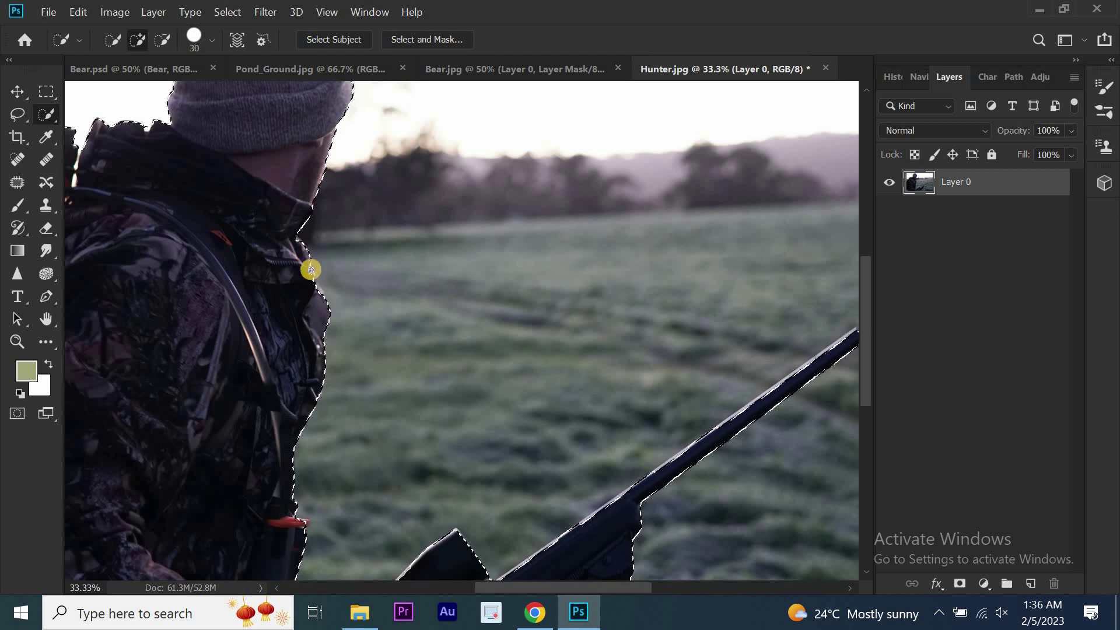
{"action": "scroll", "coordinate": [864, 328], "scroll_direction": "down", "scroll_amount": 3}
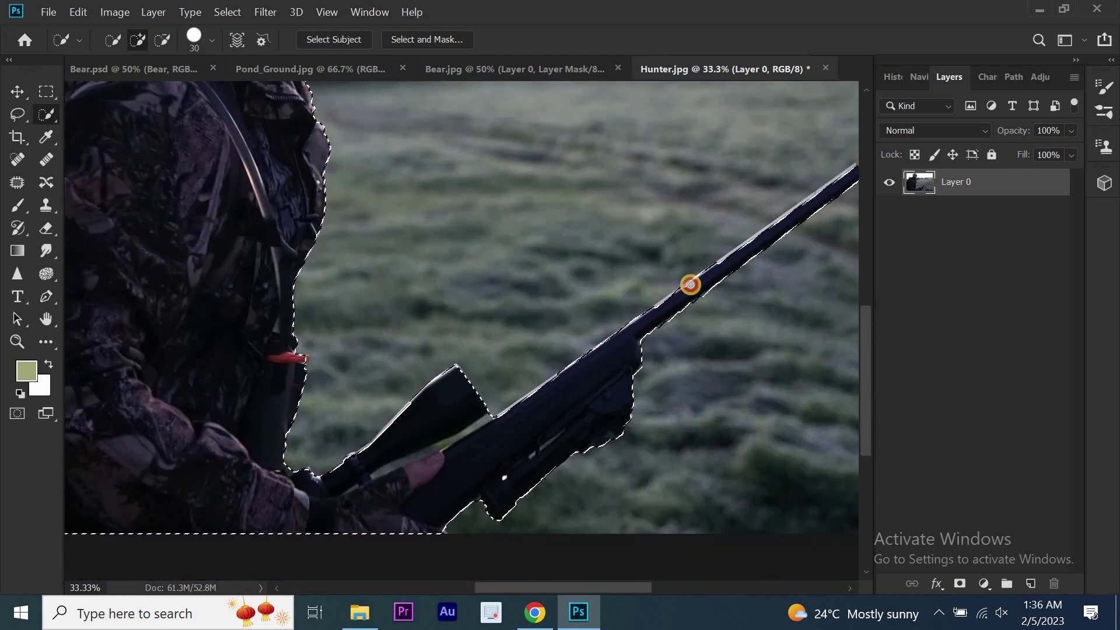
{"action": "key", "text": "bracketleft"}
{"action": "key", "text": "bracketleft"}
{"action": "key", "text": "bracketleft"}
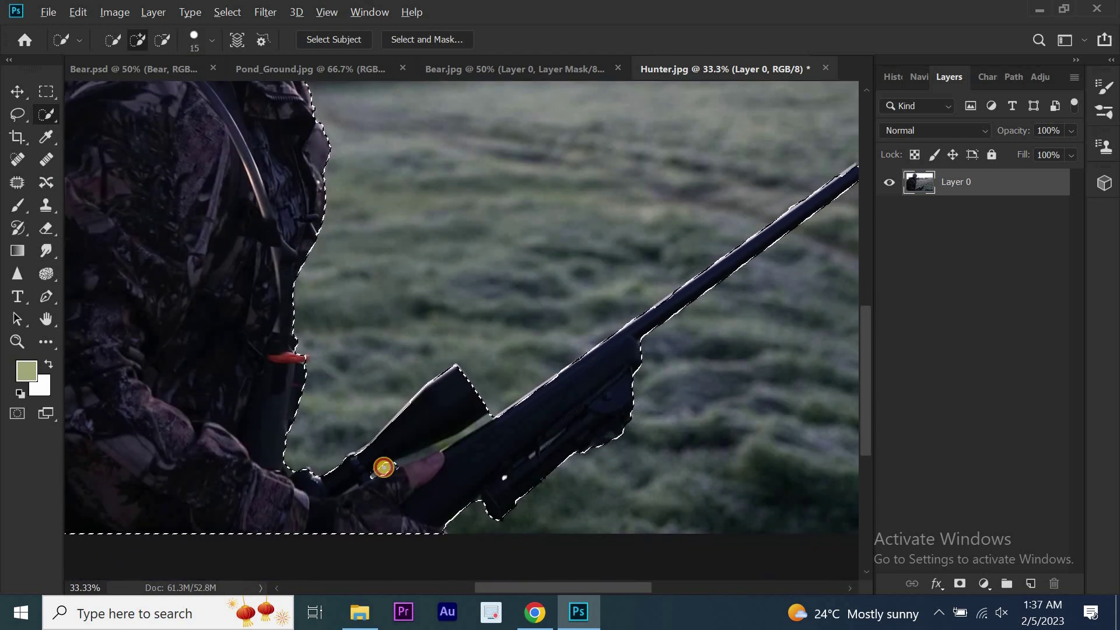
{"action": "mouse_move", "coordinate": [383, 465]}
{"action": "left_mouse_down"}
{"action": "mouse_move", "coordinate": [474, 437]}
{"action": "mouse_move", "coordinate": [425, 468]}
{"action": "mouse_move", "coordinate": [503, 478]}
{"action": "left_mouse_up"}
{"action": "key", "text": "ctrl+plus"}
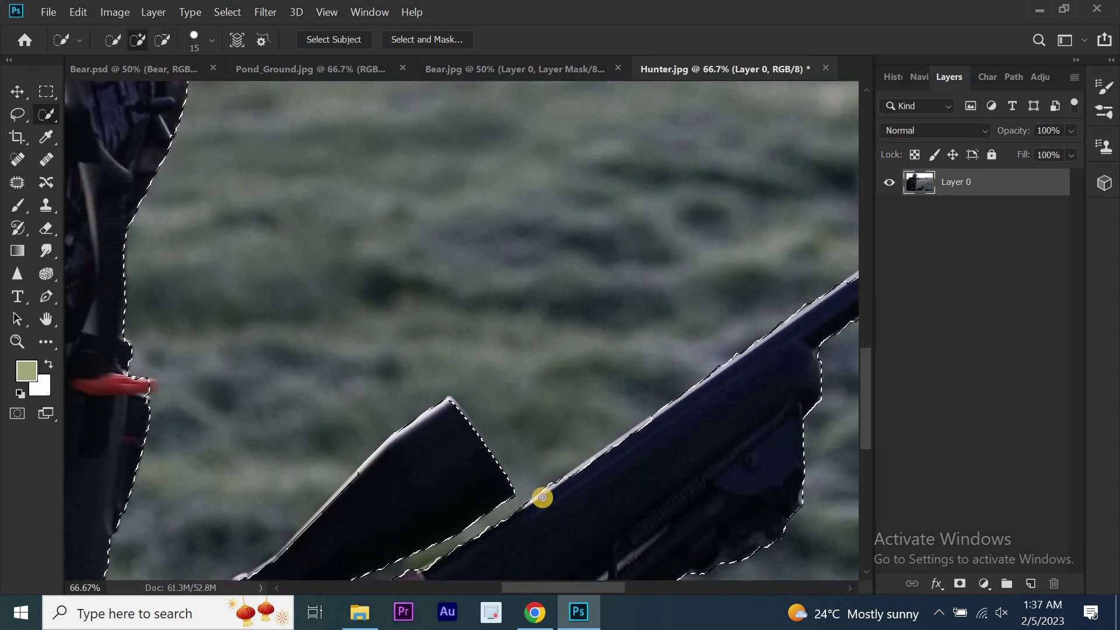
{"action": "left_click_drag", "start_coordinate": [546, 594], "coordinate": [615, 585]}
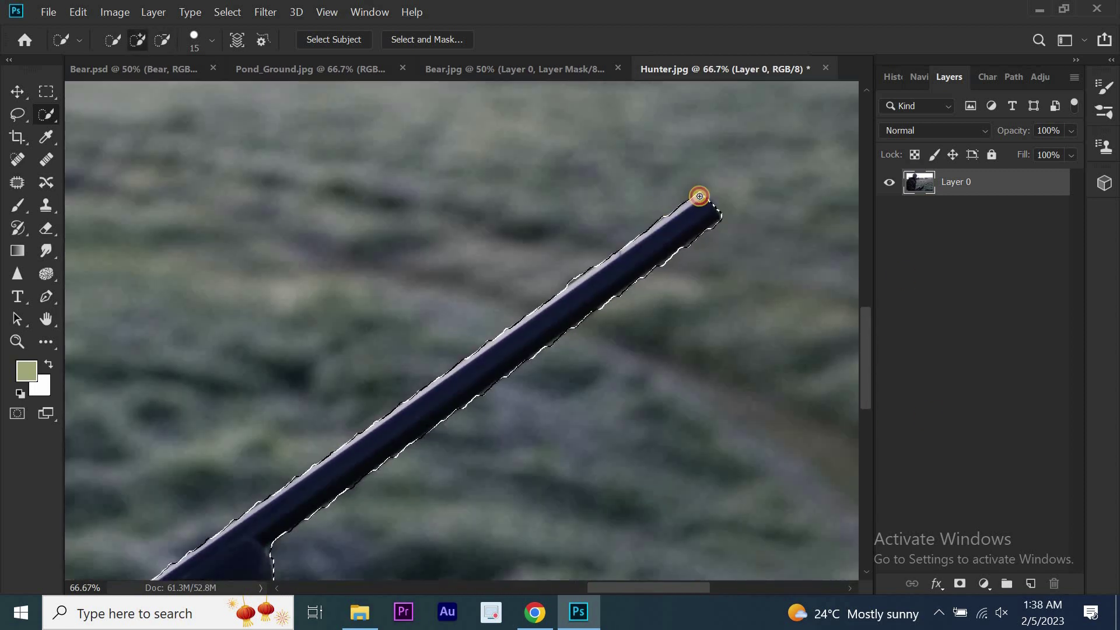
{"action": "scroll", "coordinate": [395, 226], "scroll_direction": "down", "scroll_amount": 5}
{"action": "key", "text": "bracketleft"}
{"action": "key", "text": "bracketleft"}
{"action": "key", "text": "bracketleft"}
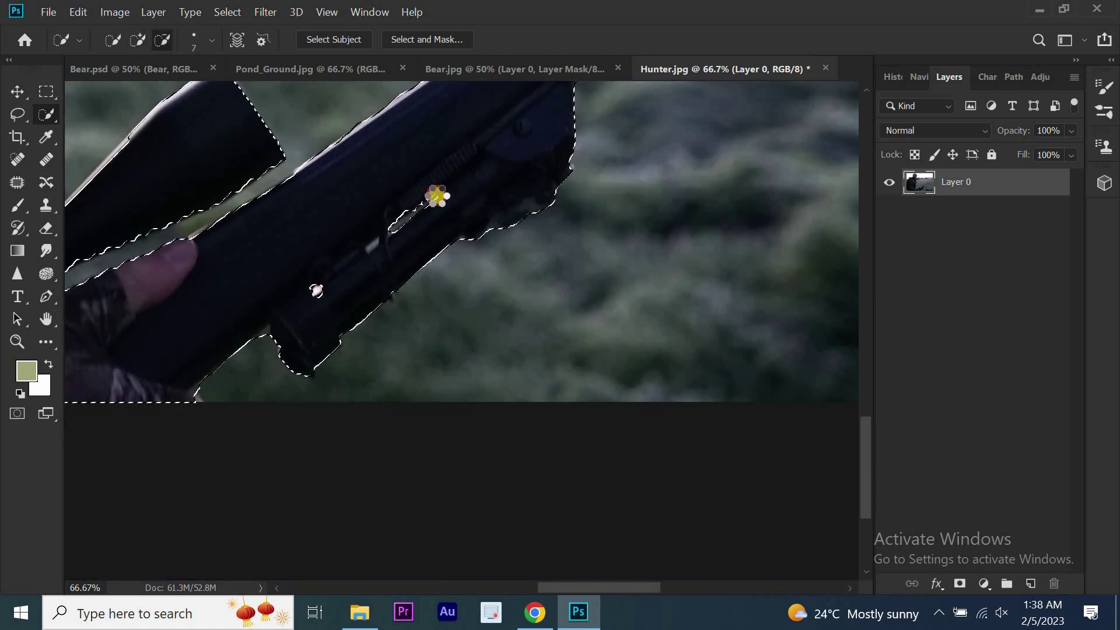
{"action": "scroll", "coordinate": [584, 326], "scroll_direction": "left", "scroll_amount": 3}
{"action": "key", "text": "ctrl+plus"}
{"action": "key", "text": "ctrl+plus"}
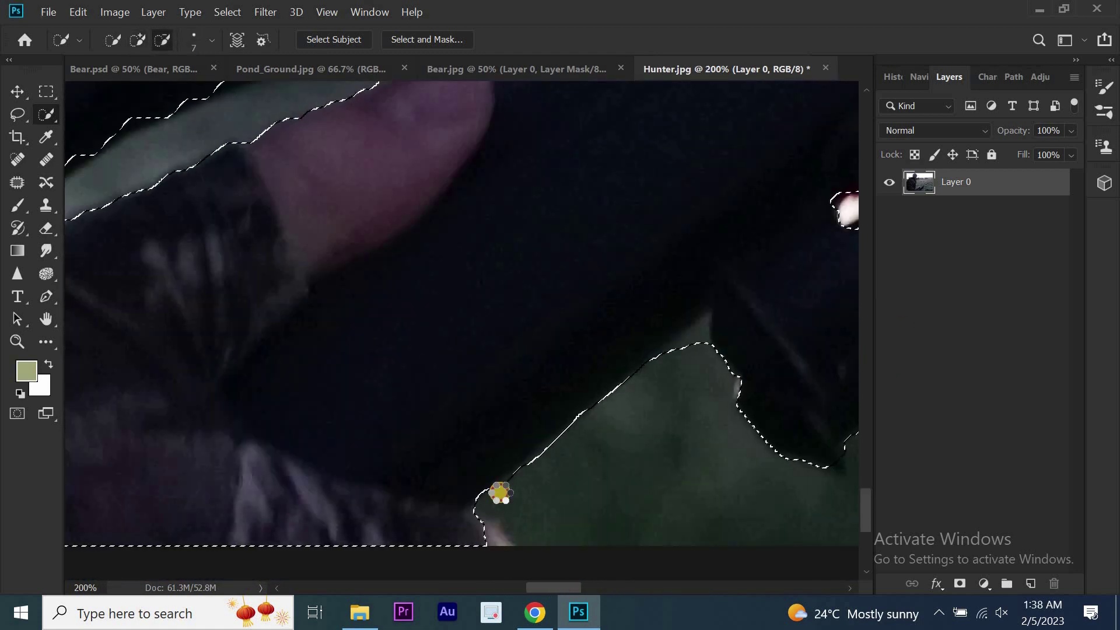
{"action": "scroll", "coordinate": [774, 379], "scroll_direction": "left", "scroll_amount": 5}
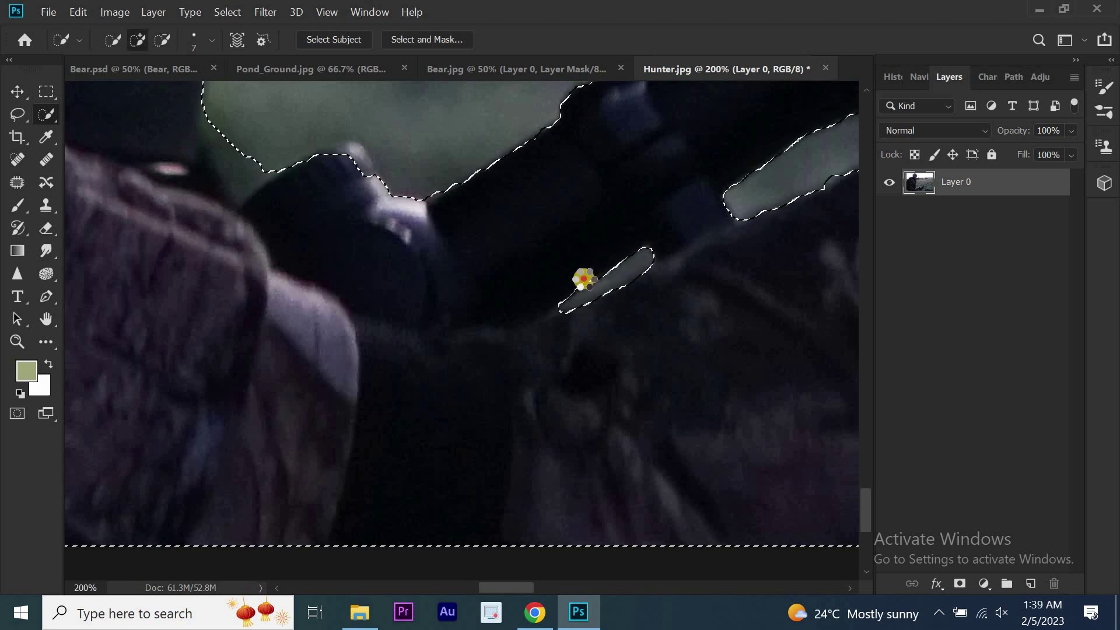
{"action": "left_click", "coordinate": [263, 153], "text": "alt"}
{"action": "left_click_drag", "start_coordinate": [509, 587], "coordinate": [347, 587]}
Remove the sky gaps between the straps and the light patches below the red strap
{"action": "key", "text": "ctrl+minus"}
{"action": "key", "text": "ctrl+minus"}
{"action": "scroll", "coordinate": [544, 237], "scroll_direction": "up", "scroll_amount": 5}
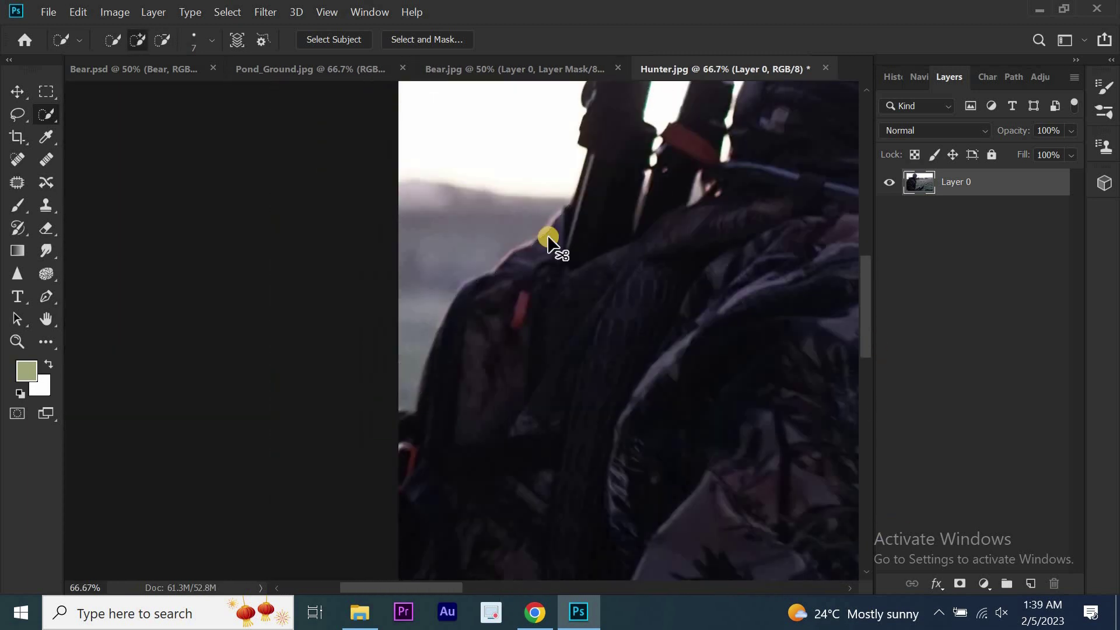
{"action": "key", "text": "ctrl+plus"}
{"action": "key", "text": "ctrl+plus"}
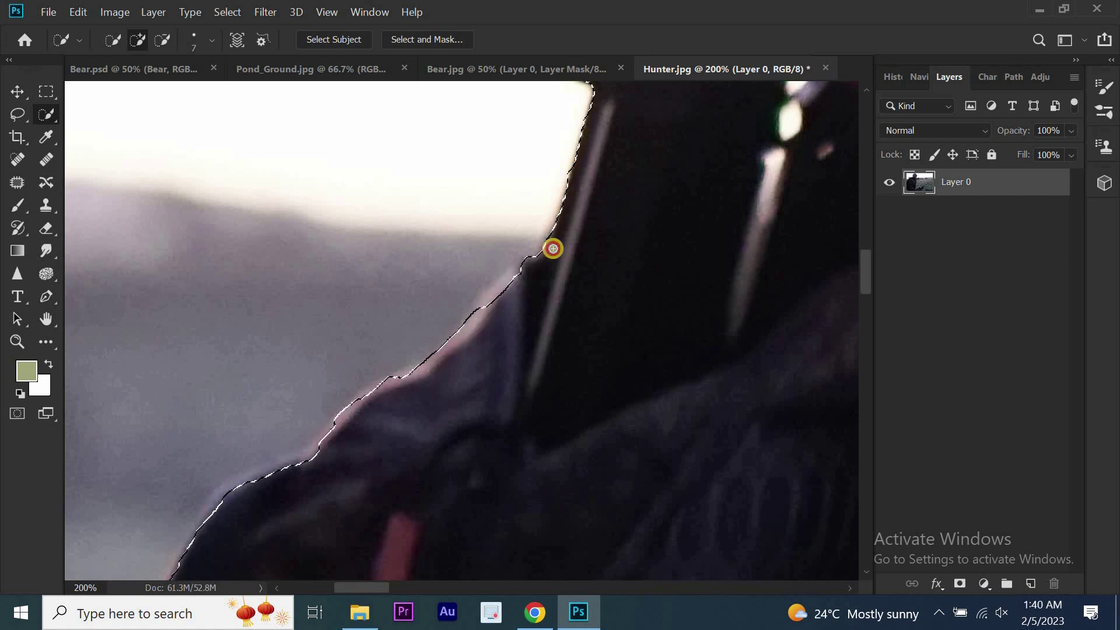
{"action": "scroll", "coordinate": [552, 247], "scroll_direction": "right", "scroll_amount": 3}
{"action": "scroll", "coordinate": [867, 270], "scroll_direction": "up", "scroll_amount": 3}
{"action": "left_click_drag", "start_coordinate": [369, 146], "coordinate": [379, 332]}
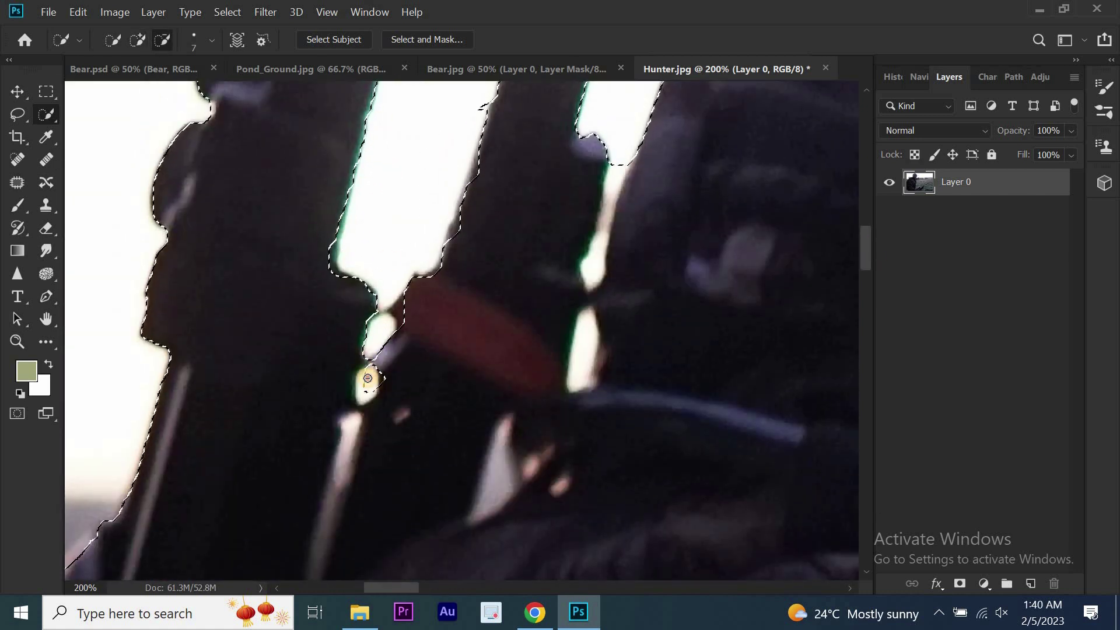
{"action": "left_click_drag", "start_coordinate": [344, 429], "coordinate": [338, 466]}
{"action": "mouse_move", "coordinate": [495, 443]}
{"action": "left_mouse_down"}
{"action": "mouse_move", "coordinate": [482, 486]}
{"action": "mouse_move", "coordinate": [559, 482]}
{"action": "left_mouse_up"}
{"action": "key", "text": "ctrl+minus"}
{"action": "key", "text": "ctrl+minus"}
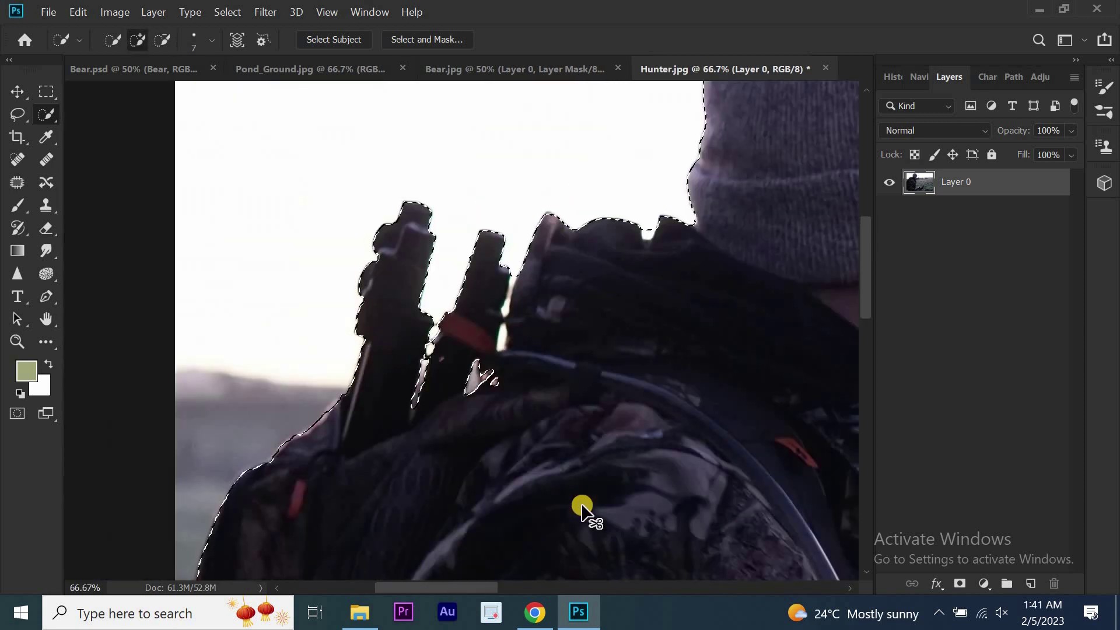
{"action": "key", "text": "ctrl+plus"}
{"action": "key", "text": "ctrl+plus"}
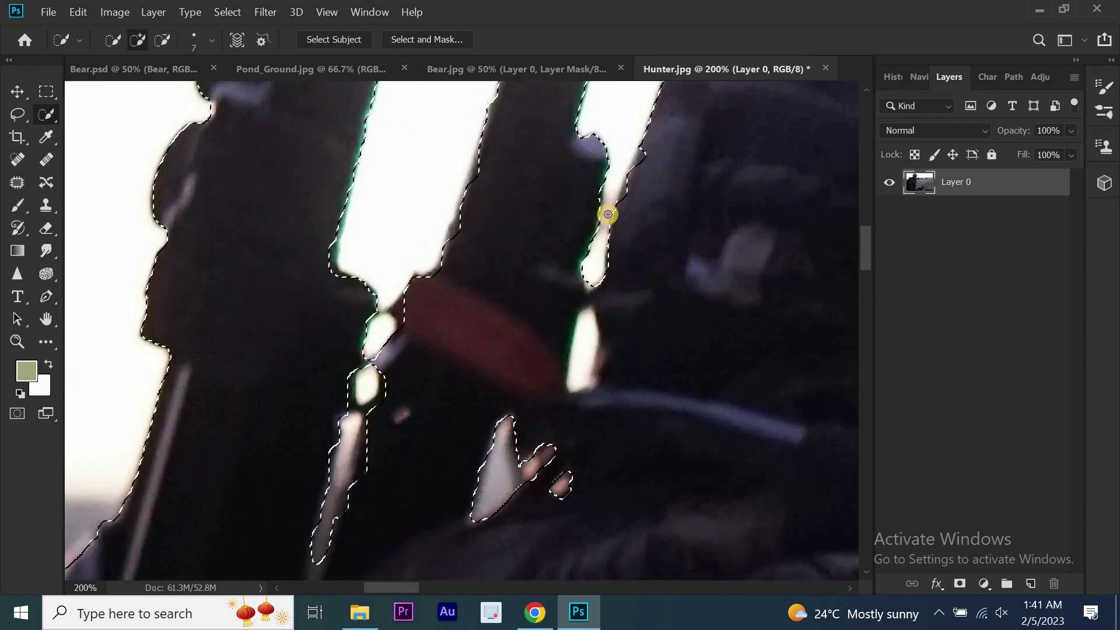
{"action": "left_click_drag", "start_coordinate": [607, 214], "coordinate": [577, 385]}
Clean up the hat and shoulder edge and remove the green gap between scope and barrel
{"action": "scroll", "coordinate": [591, 362], "scroll_direction": "up", "scroll_amount": 5}
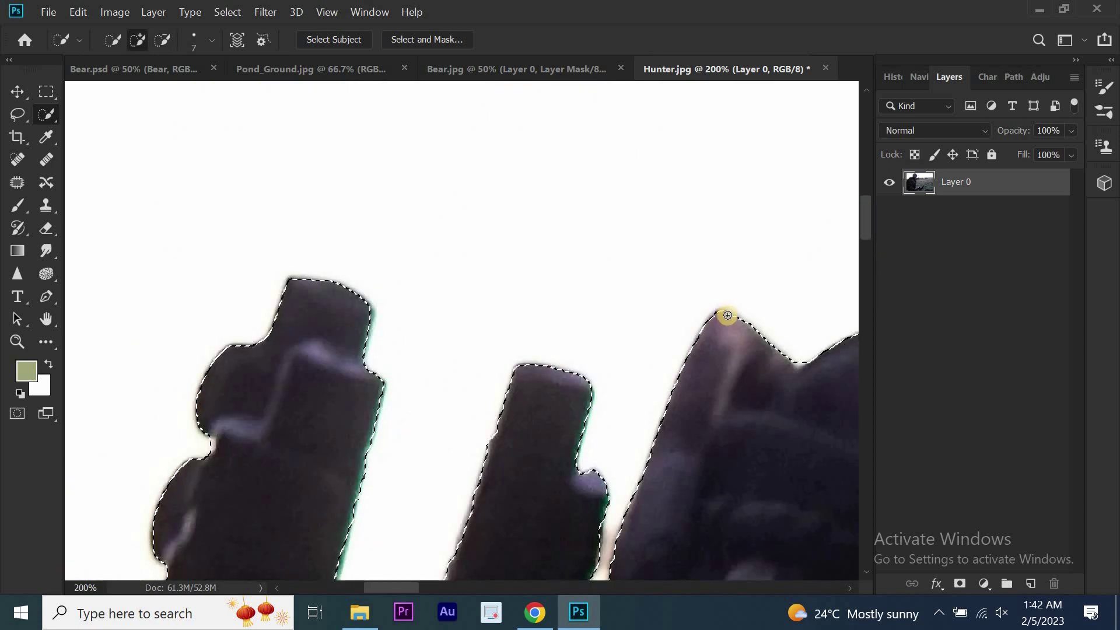
{"action": "scroll", "coordinate": [723, 315], "scroll_direction": "right", "scroll_amount": 5}
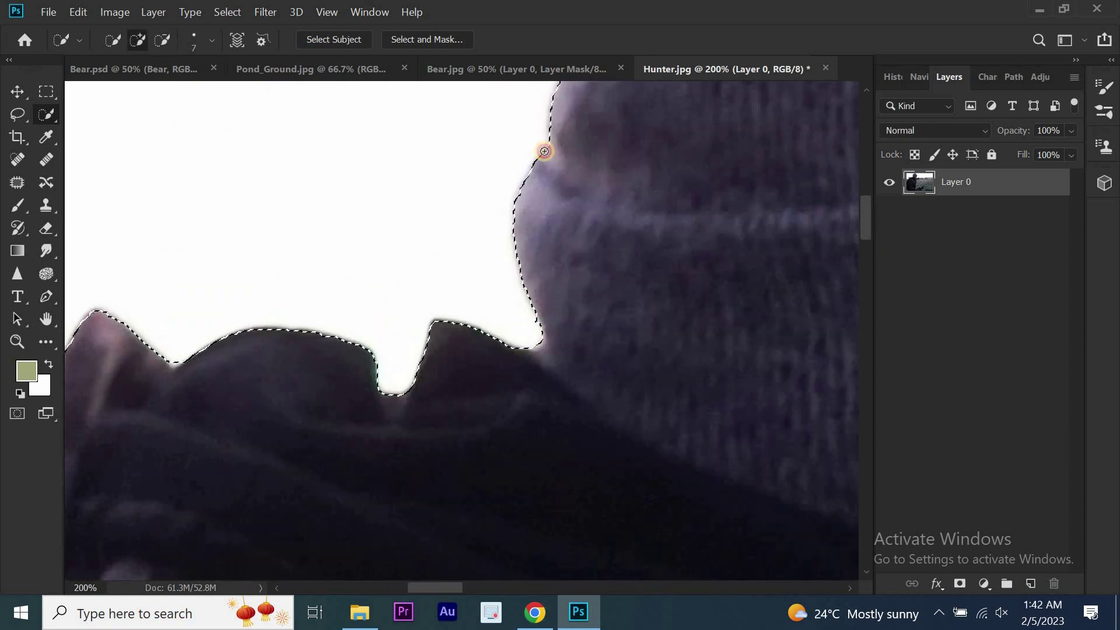
{"action": "scroll", "coordinate": [868, 192], "scroll_direction": "up", "scroll_amount": 5}
{"action": "scroll", "coordinate": [817, 202], "scroll_direction": "right", "scroll_amount": 5}
{"action": "key", "text": "ctrl+minus"}
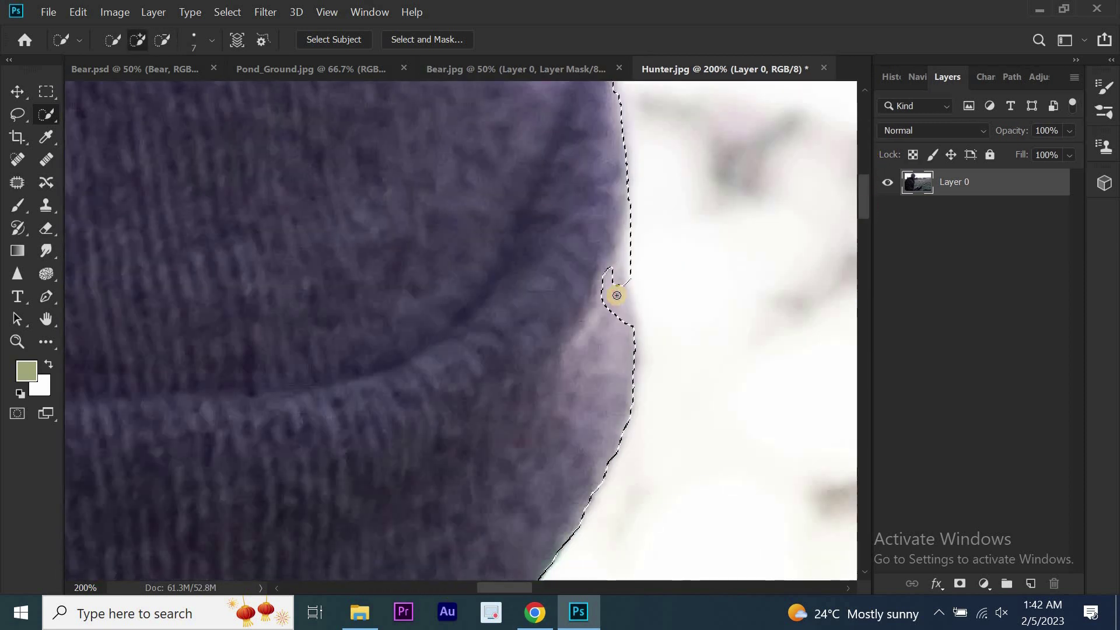
{"action": "key", "text": "ctrl+minus"}
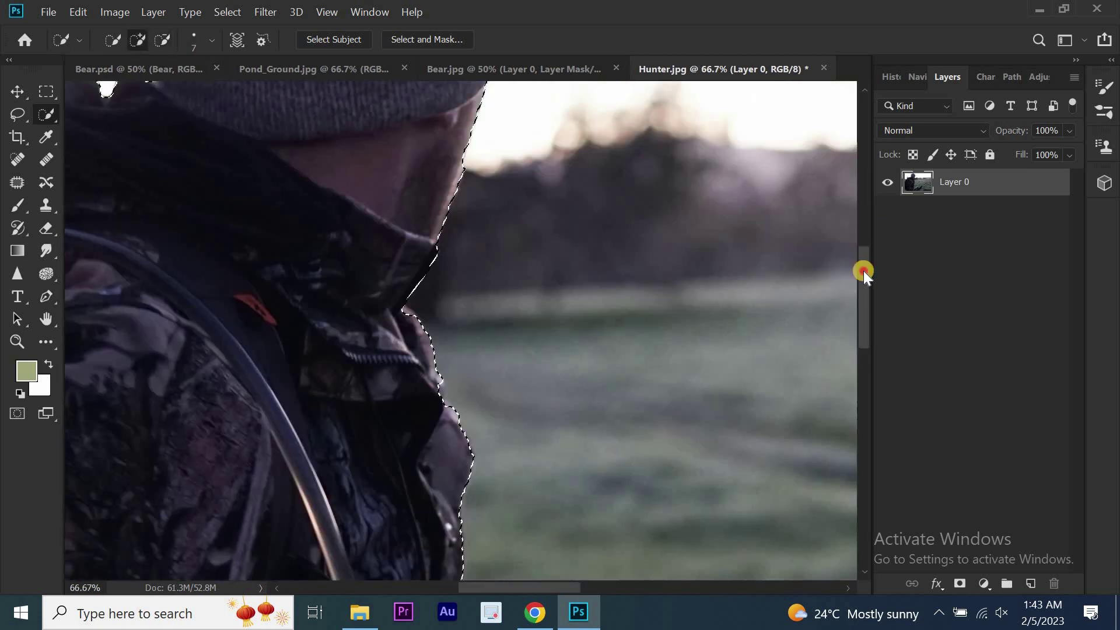
{"action": "left_click_drag", "start_coordinate": [863, 271], "coordinate": [866, 402]}
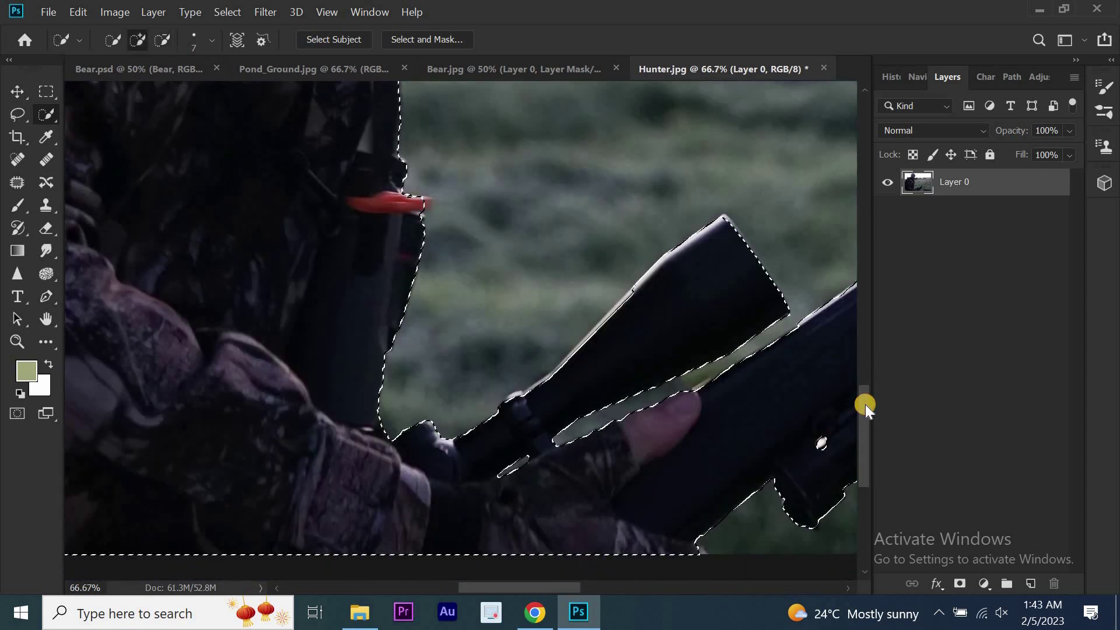
{"action": "key", "text": "ctrl+plus"}
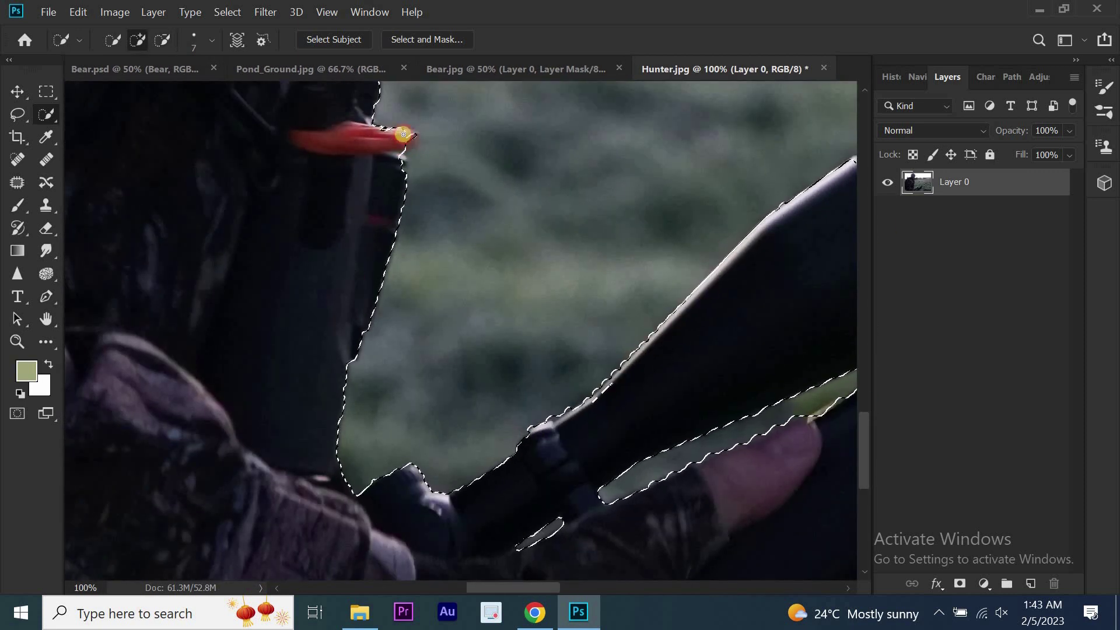
{"action": "key", "text": "ctrl+plus"}
{"action": "left_click_drag", "start_coordinate": [530, 587], "coordinate": [559, 587]}
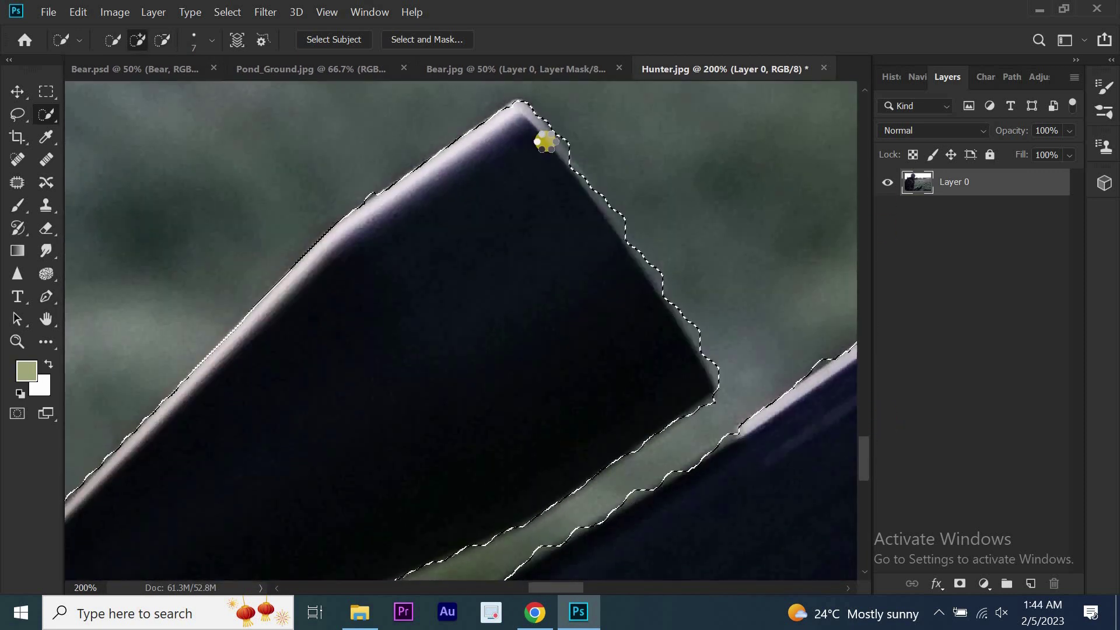
{"action": "left_click_drag", "start_coordinate": [581, 183], "coordinate": [688, 330]}
{"action": "left_click_drag", "start_coordinate": [703, 273], "coordinate": [772, 312]}
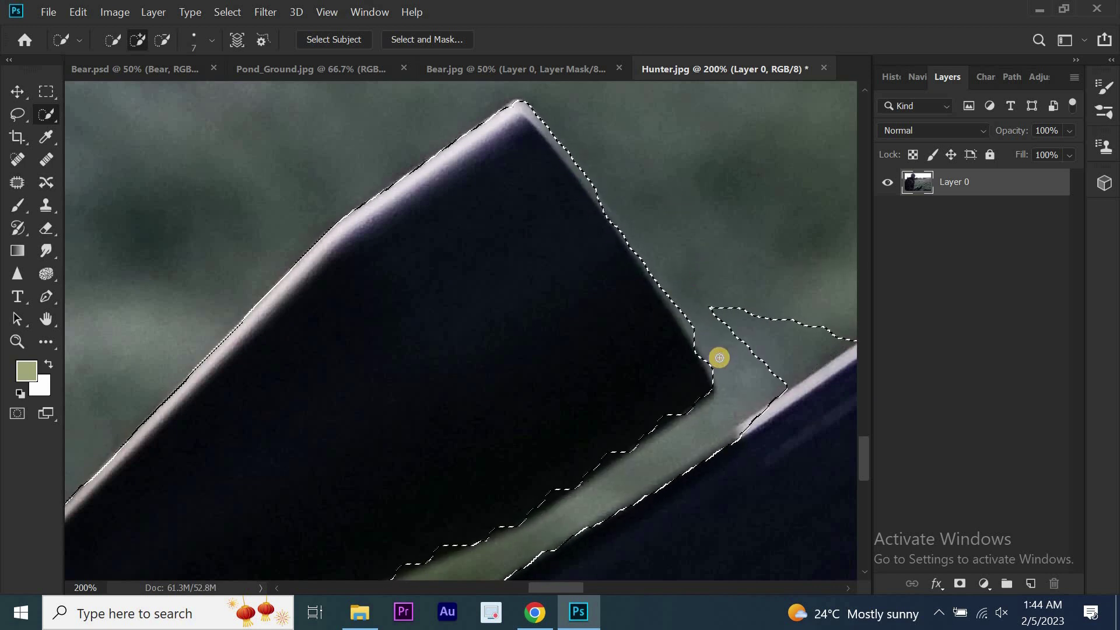
Finish the rifle barrel edge and add a layer mask to cut out the hunter
{"action": "scroll", "coordinate": [772, 312], "scroll_direction": "right", "scroll_amount": 5}
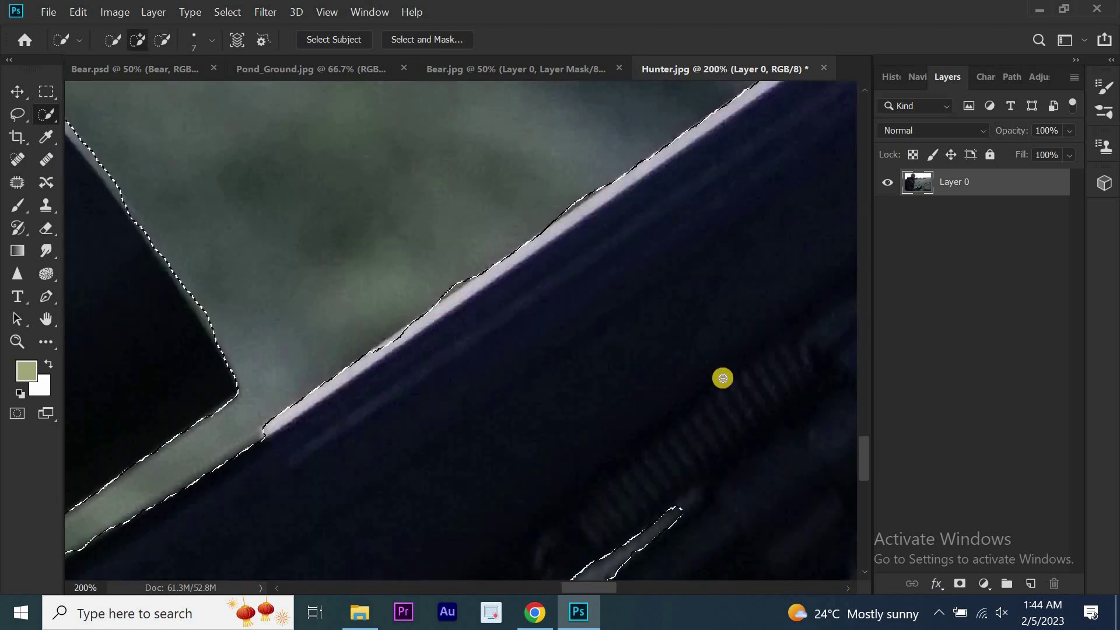
{"action": "scroll", "coordinate": [719, 375], "scroll_direction": "up", "scroll_amount": 5}
{"action": "key", "text": "ctrl+minus"}
{"action": "key", "text": "ctrl+minus"}
{"action": "key", "text": "ctrl+minus"}
{"action": "left_click_drag", "start_coordinate": [859, 405], "coordinate": [861, 345]}
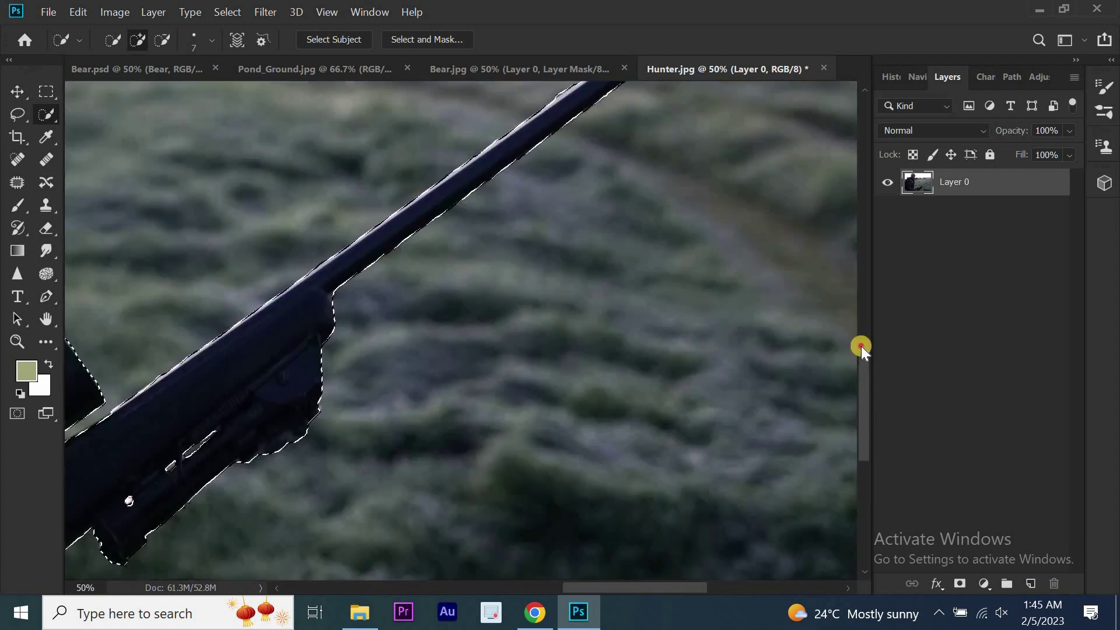
{"action": "scroll", "coordinate": [722, 220], "scroll_direction": "up", "scroll_amount": 2}
{"action": "key", "text": "ctrl+0"}
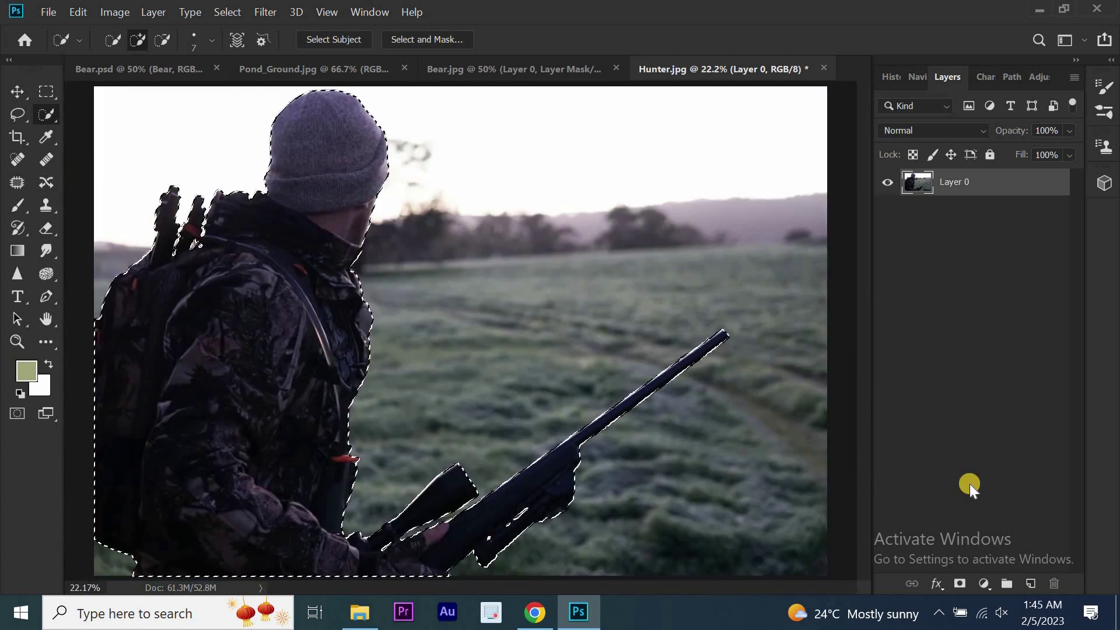
{"action": "left_click", "coordinate": [962, 583]}
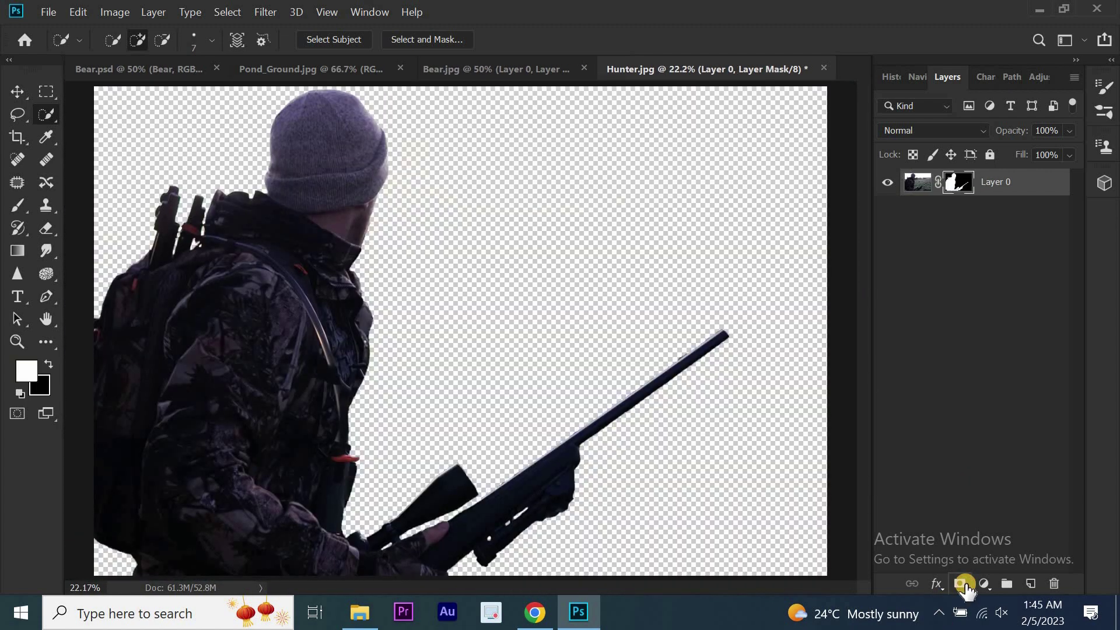
Drag the masked hunter into Bear.psd and shrink him to about a third of his size
{"action": "key", "text": "v"}
{"action": "left_click_drag", "start_coordinate": [317, 160], "coordinate": [373, 392]}
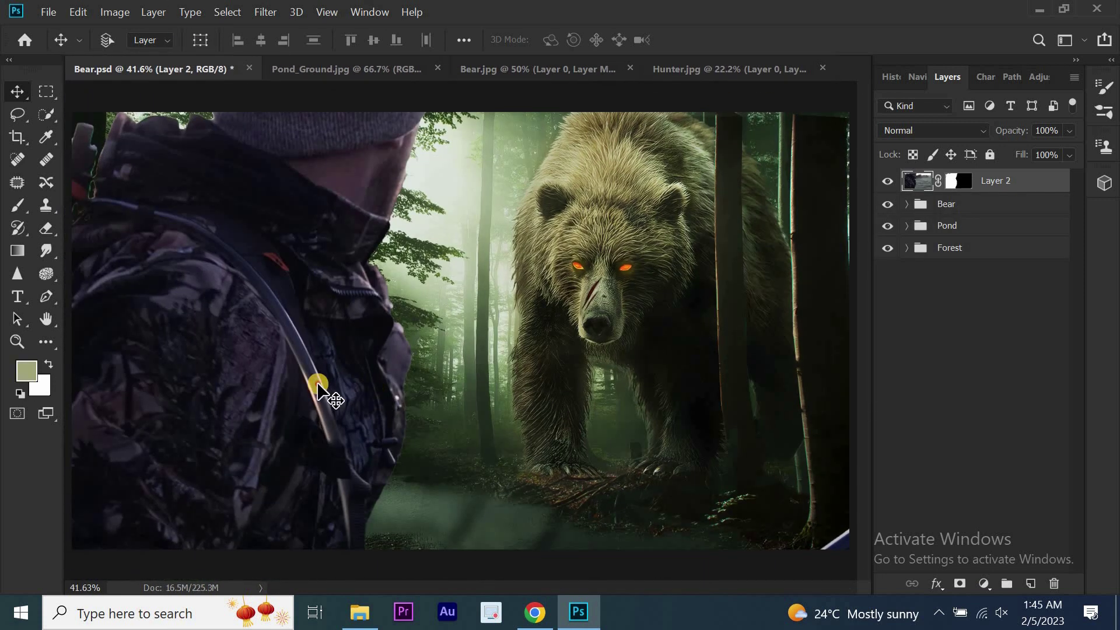
{"action": "key", "text": "ctrl+t"}
{"action": "key", "text": "ctrl+minus"}
{"action": "key", "text": "ctrl+minus"}
{"action": "key", "text": "ctrl+minus"}
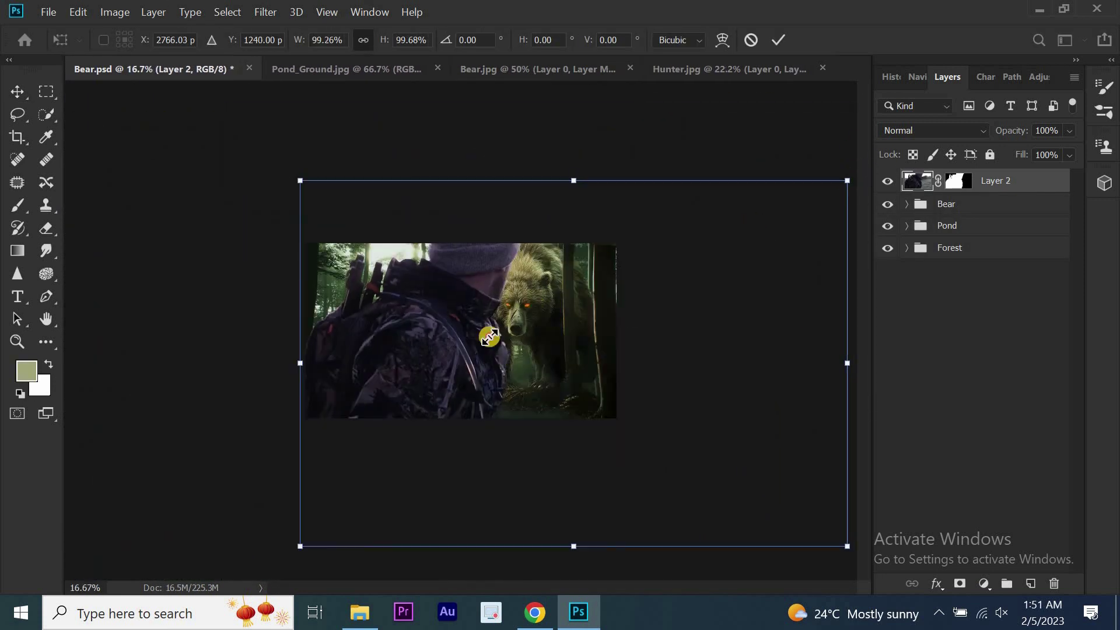
{"action": "left_click_drag", "start_coordinate": [850, 180], "coordinate": [467, 369]}
{"action": "left_click_drag", "start_coordinate": [329, 419], "coordinate": [335, 338]}
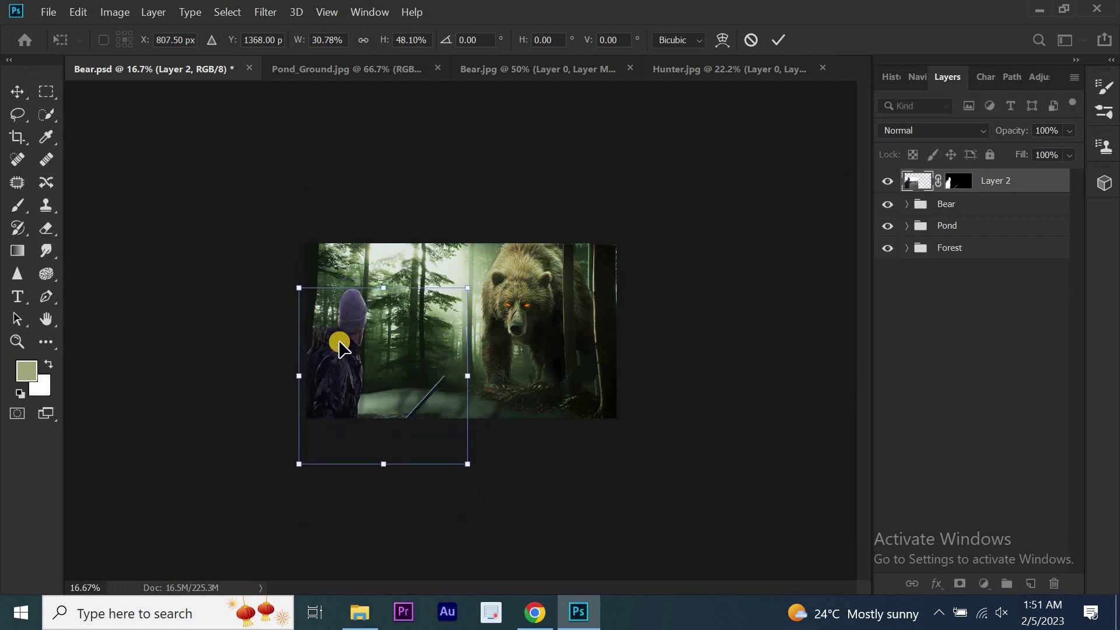
{"action": "left_click_drag", "start_coordinate": [474, 288], "coordinate": [463, 299]}
Restore the hunter's proportions, place him at the lower left, and commit the transform
{"action": "key", "text": "ctrl+plus"}
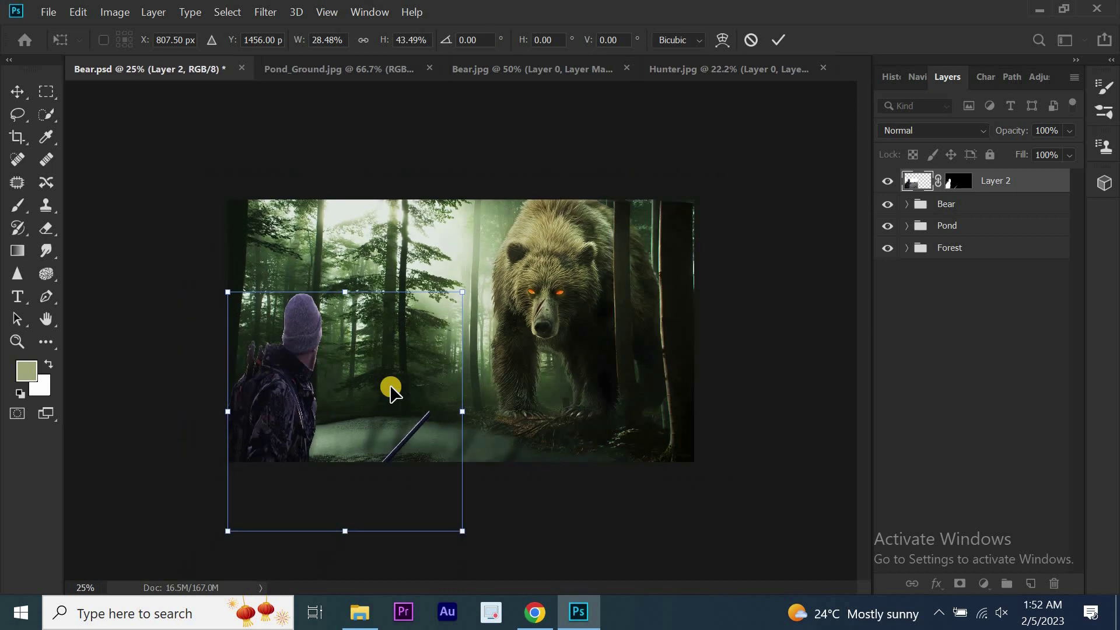
{"action": "key", "text": "ctrl+plus"}
{"action": "key", "text": "ctrl+plus"}
{"action": "key", "text": "ctrl+minus"}
{"action": "left_click_drag", "start_coordinate": [250, 387], "coordinate": [259, 377]}
{"action": "key", "text": "ctrl+z"}
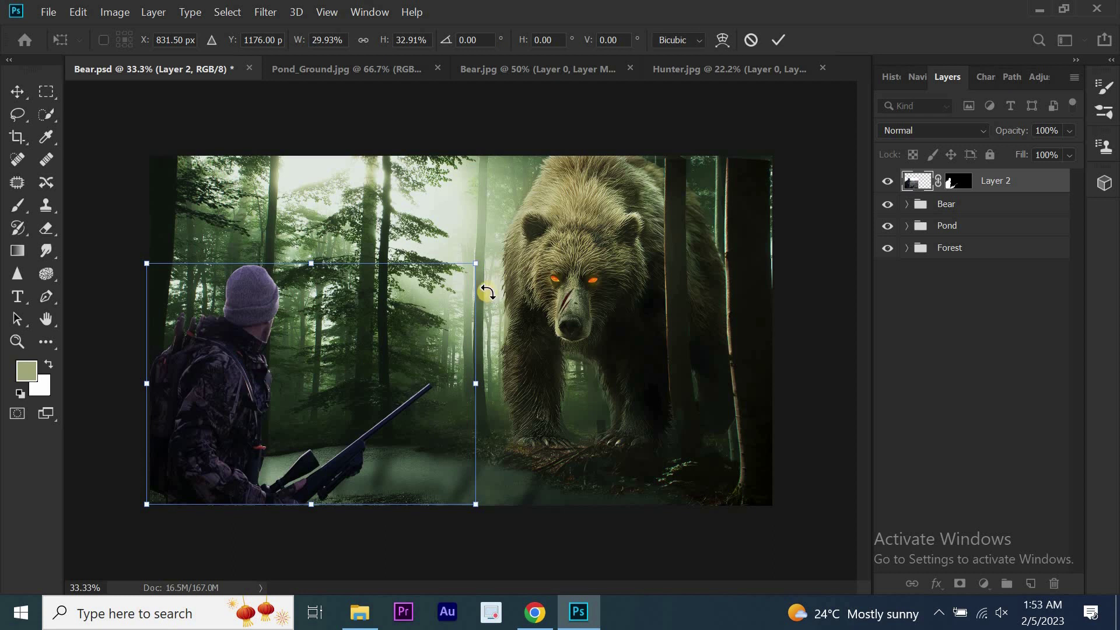
{"action": "left_click_drag", "start_coordinate": [476, 263], "coordinate": [513, 266]}
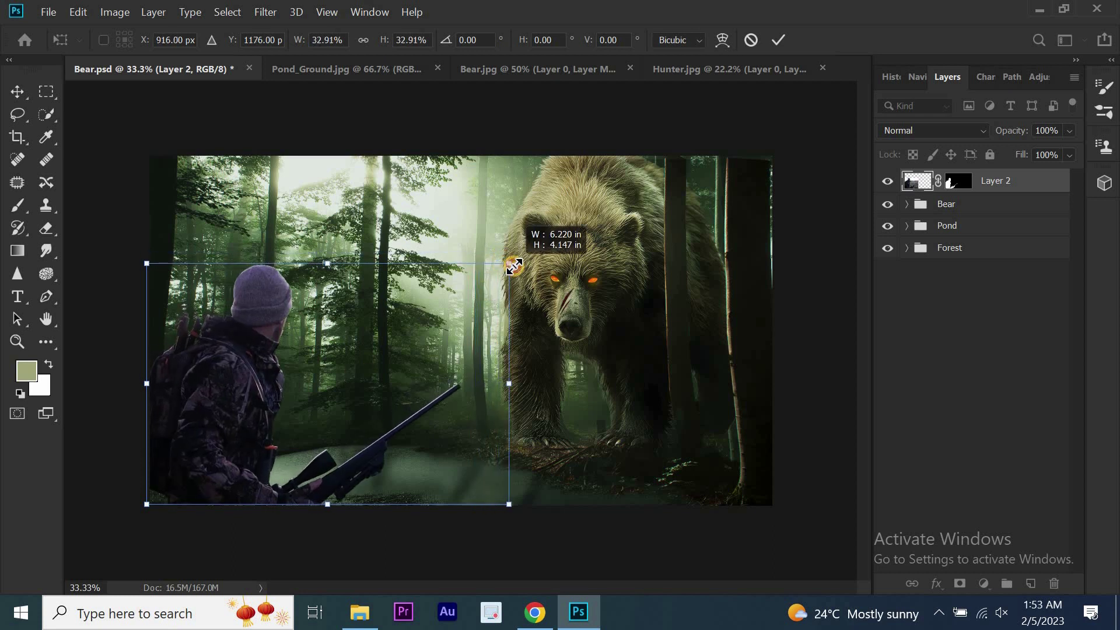
{"action": "left_click_drag", "start_coordinate": [513, 266], "coordinate": [491, 259]}
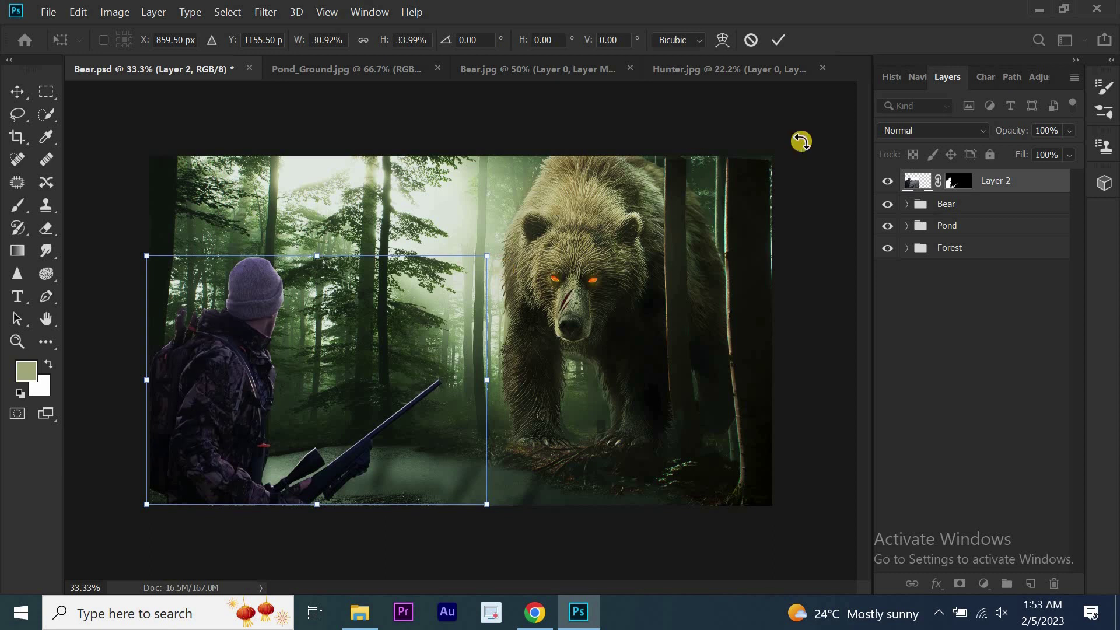
{"action": "key", "text": "ctrl+0"}
{"action": "key", "text": "Return"}
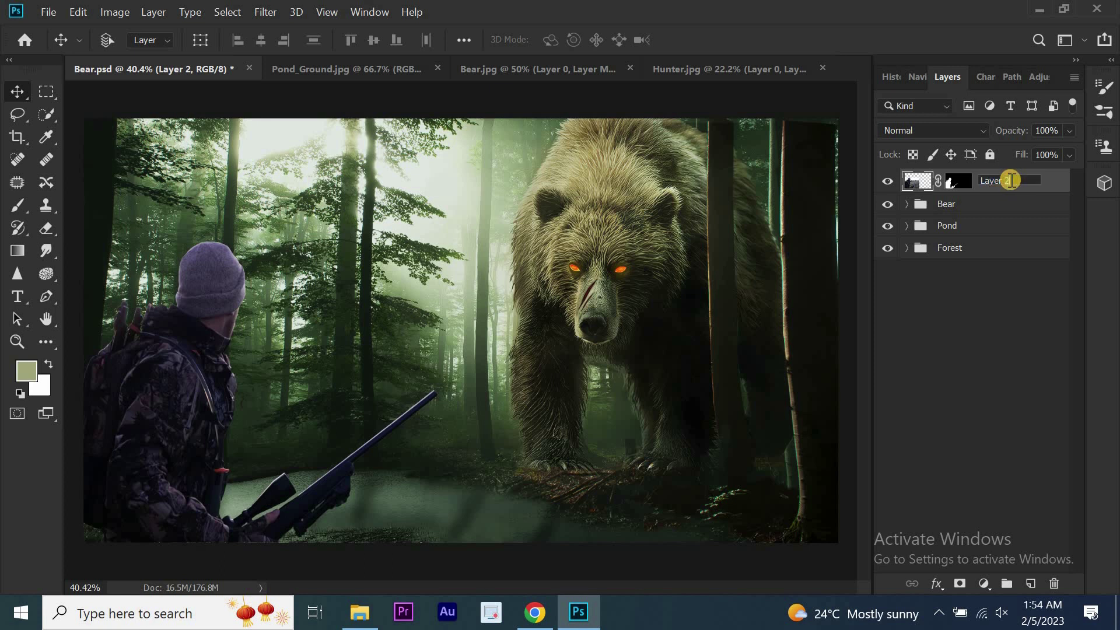
Rename the hunter layer to Man and add a clipped Hue/Saturation layer lowering his saturation
{"action": "type", "text": "Man"}
{"action": "left_click", "coordinate": [952, 272]}
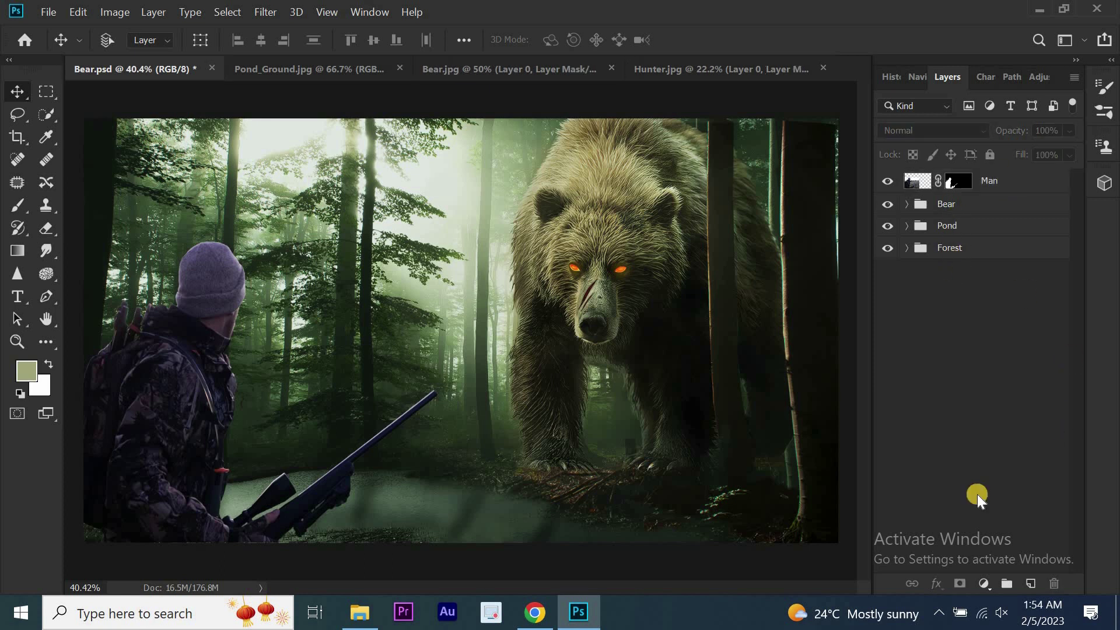
{"action": "left_click", "coordinate": [978, 584]}
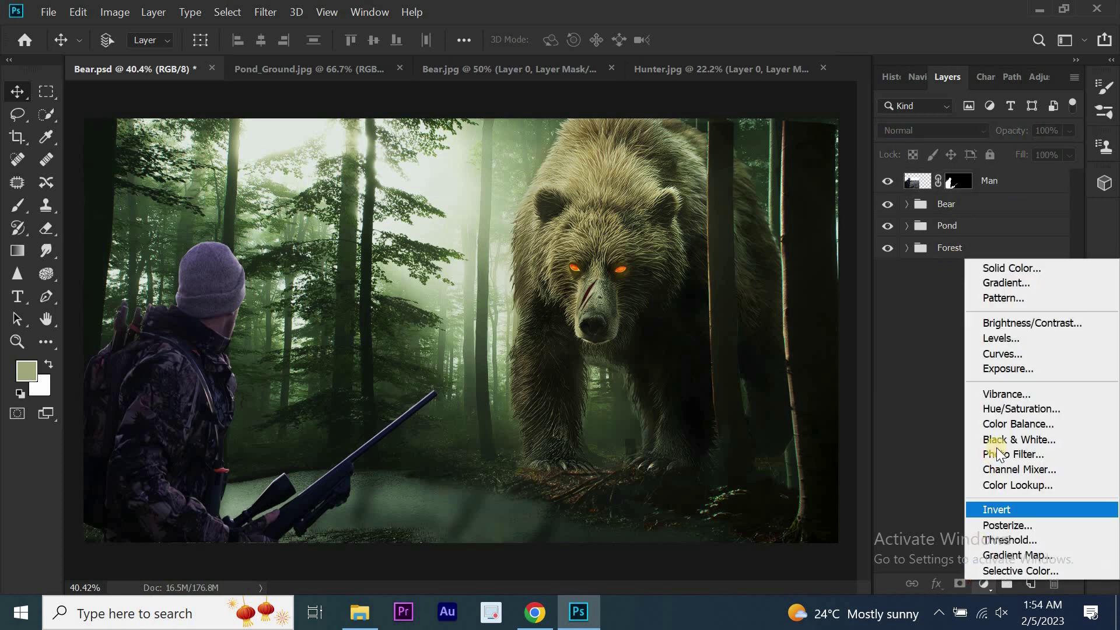
{"action": "left_click", "coordinate": [1011, 410]}
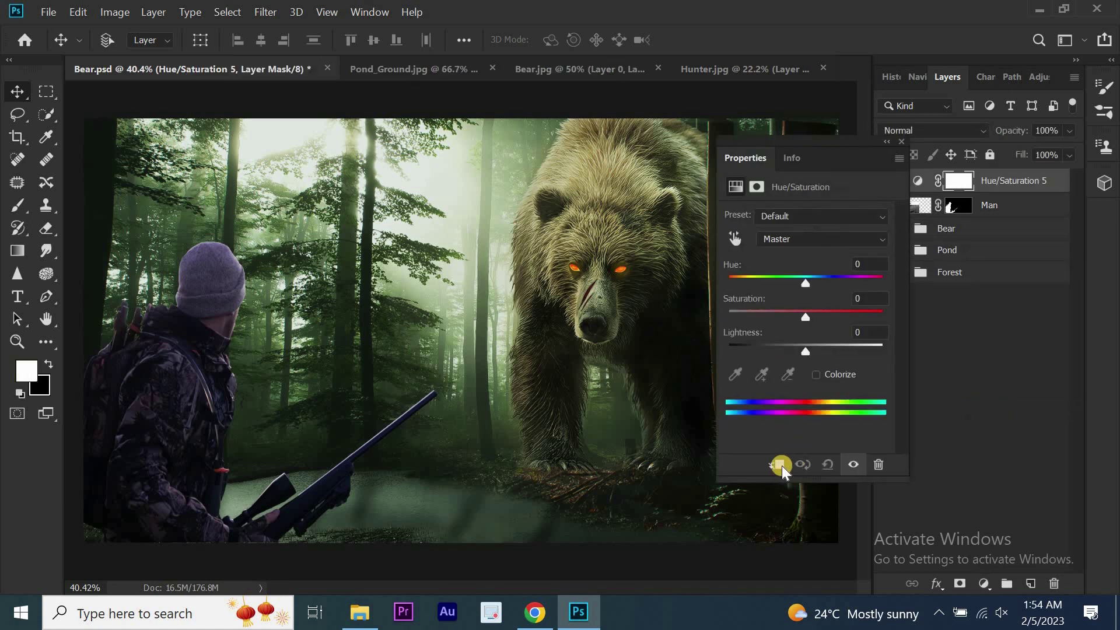
{"action": "left_click", "coordinate": [780, 465]}
{"action": "left_click_drag", "start_coordinate": [786, 320], "coordinate": [755, 320]}
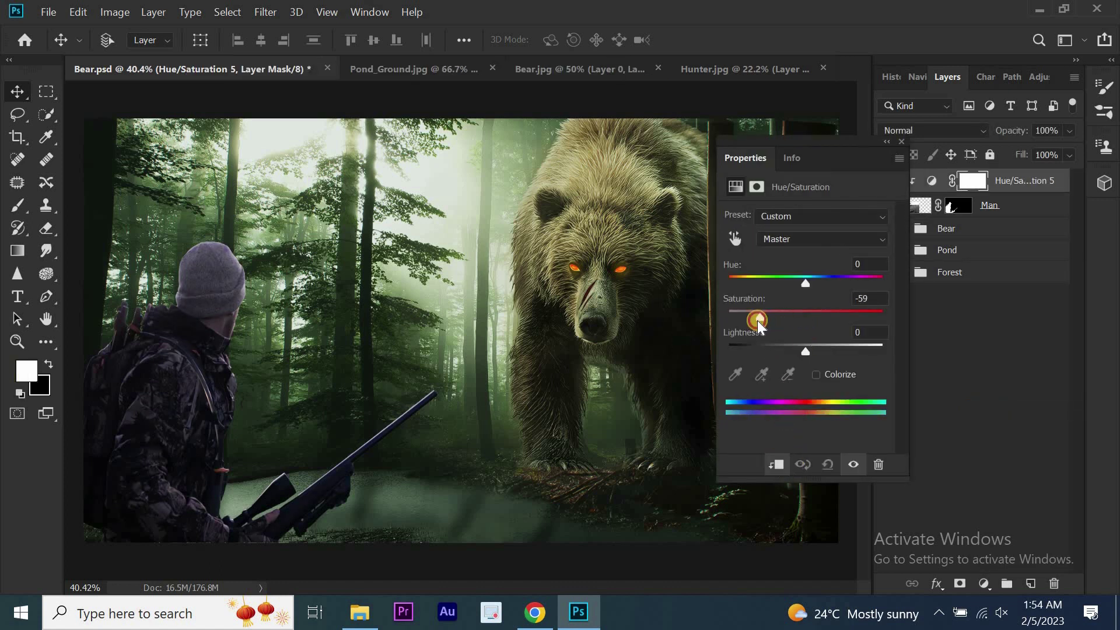
{"action": "left_click", "coordinate": [898, 142]}
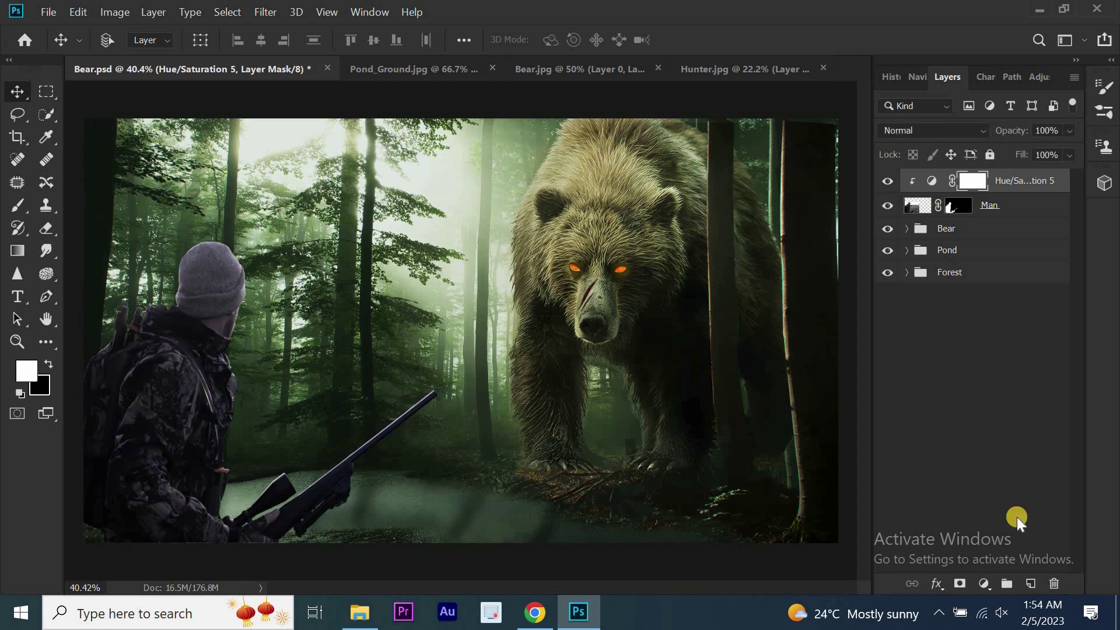
Add a Brightness/Contrast layer clipped to Man with brightness -37 and contrast 30
{"action": "left_click", "coordinate": [982, 580]}
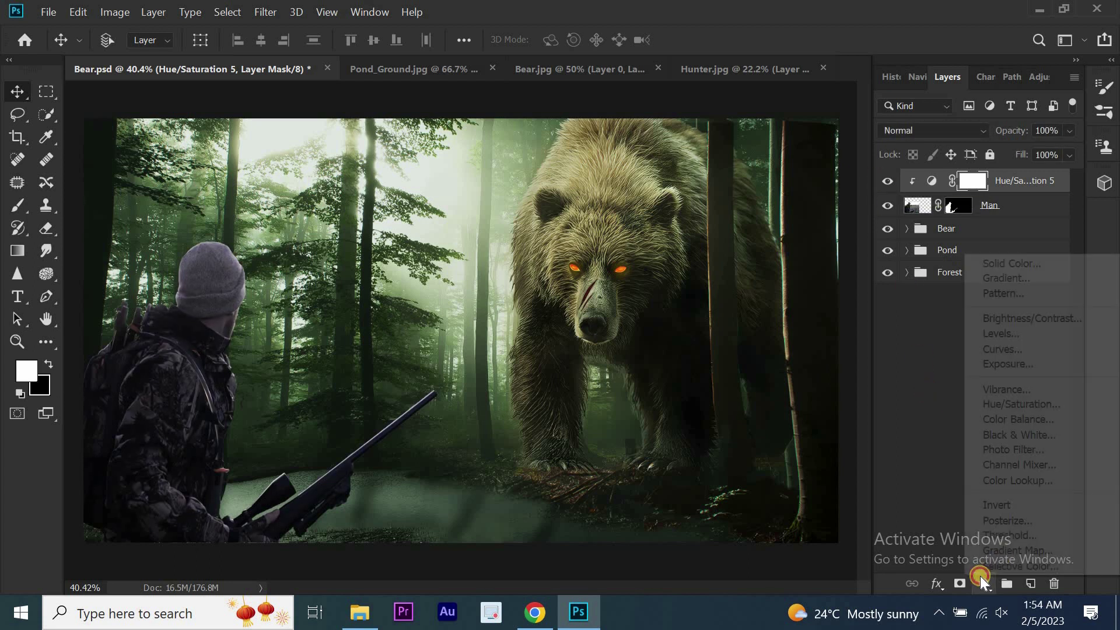
{"action": "left_click", "coordinate": [1026, 318]}
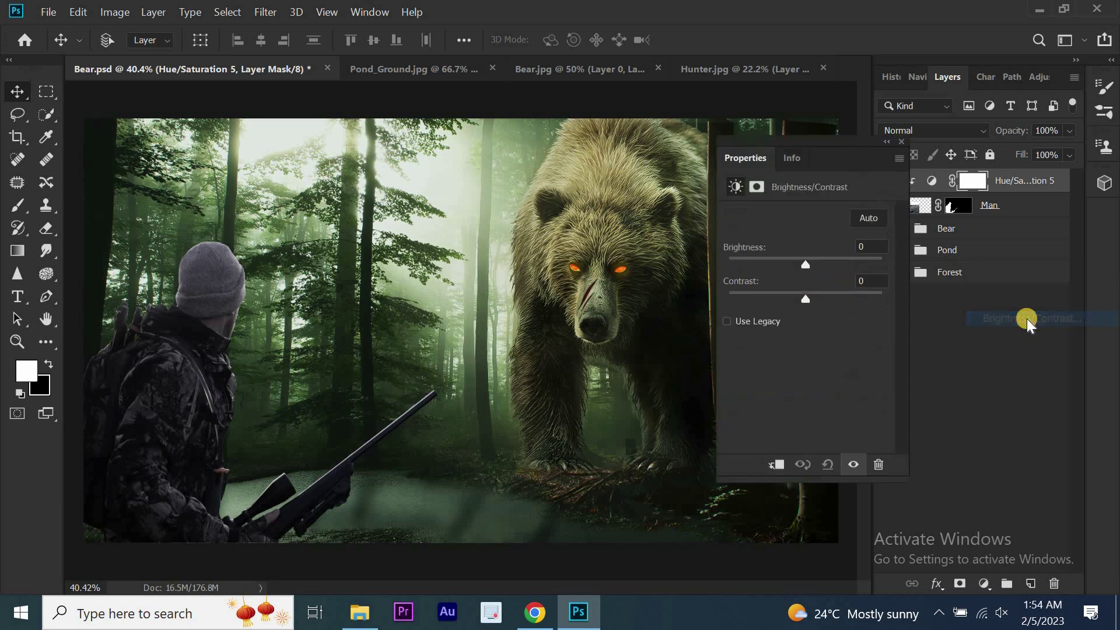
{"action": "left_click_drag", "start_coordinate": [799, 260], "coordinate": [786, 262]}
{"action": "left_click_drag", "start_coordinate": [805, 299], "coordinate": [821, 299]}
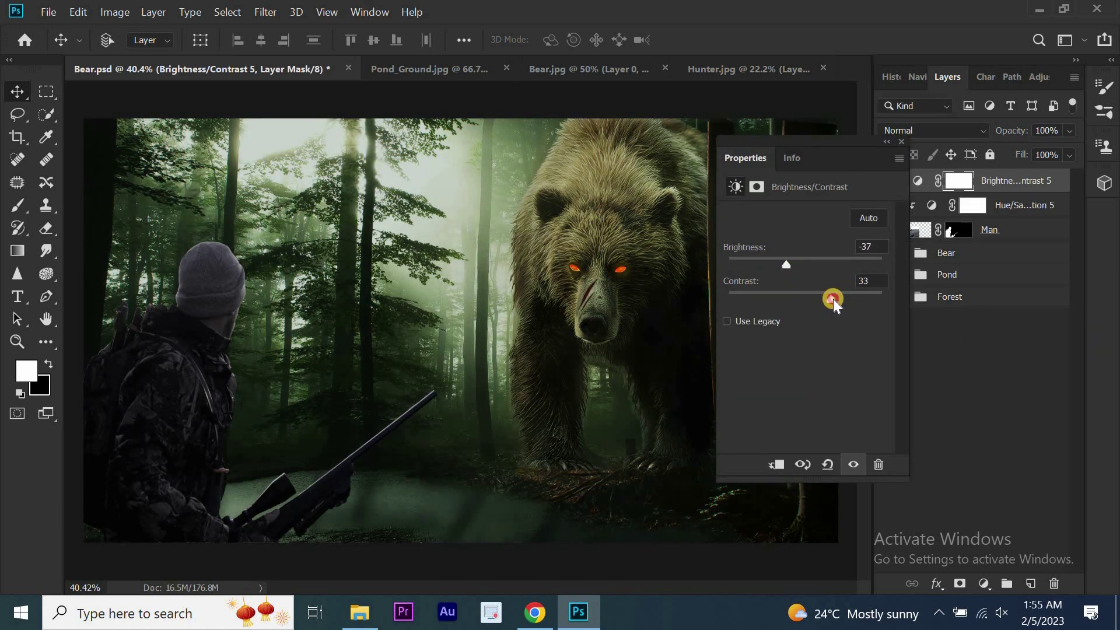
{"action": "left_click", "coordinate": [774, 463]}
{"action": "left_click", "coordinate": [901, 142]}
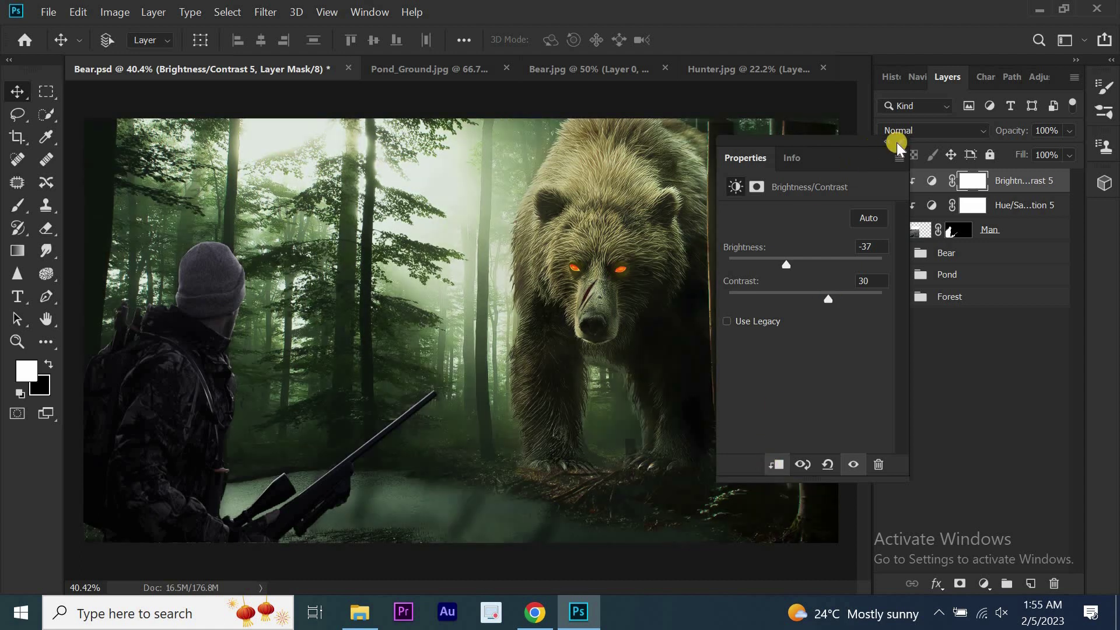
{"action": "left_click", "coordinate": [886, 181]}
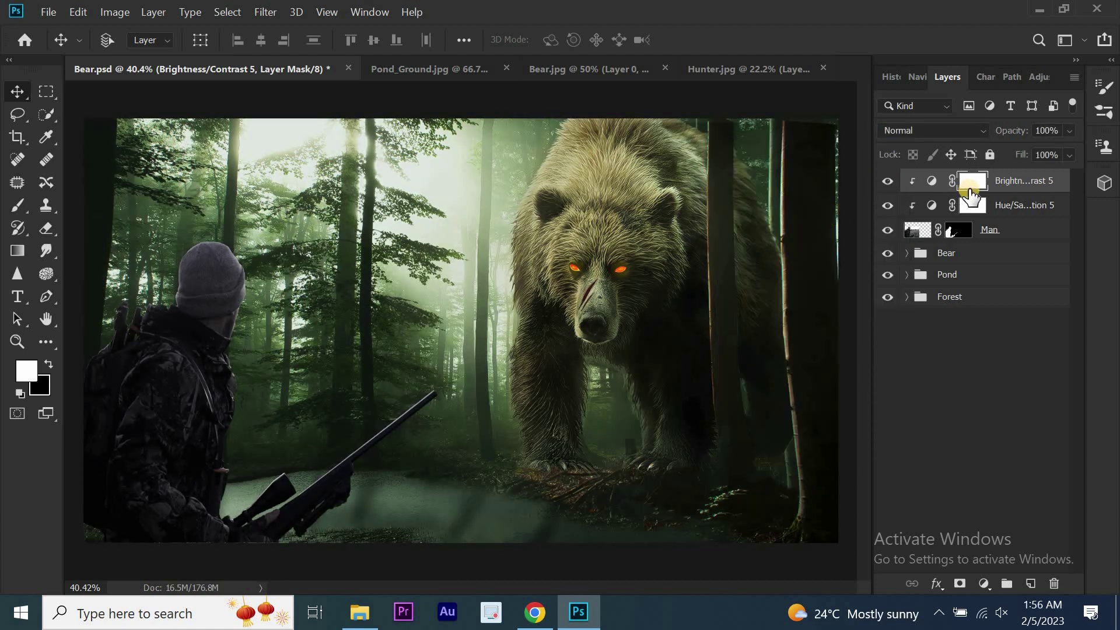
Add a Color Balance layer clipped to Man, shifting the shadows toward yellow
{"action": "left_click", "coordinate": [979, 582]}
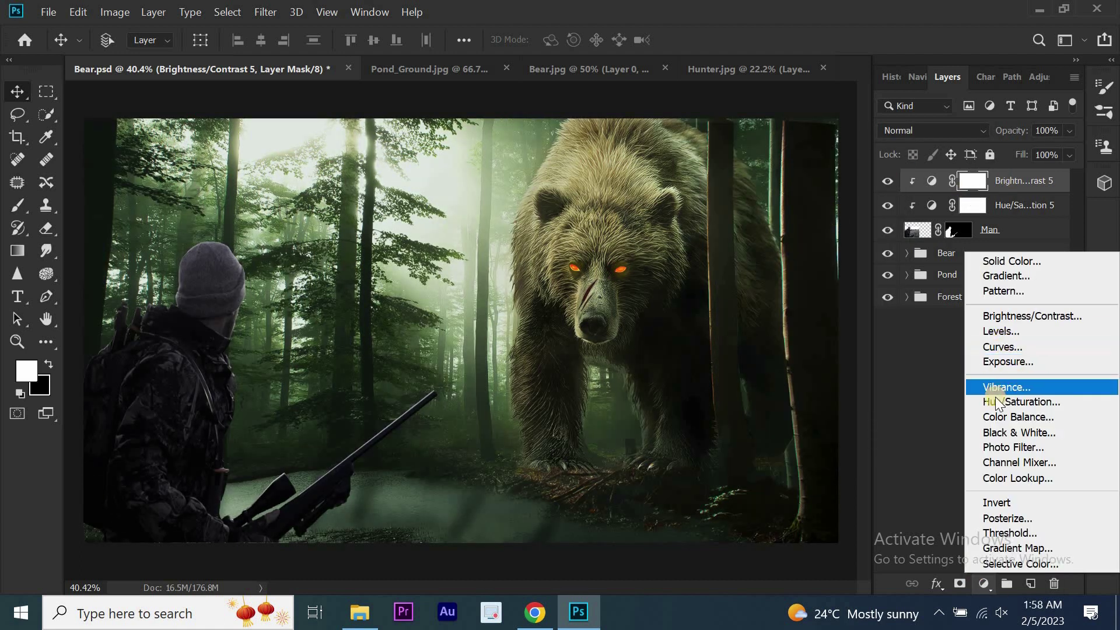
{"action": "left_click", "coordinate": [997, 417]}
{"action": "left_click_drag", "start_coordinate": [781, 255], "coordinate": [779, 253]}
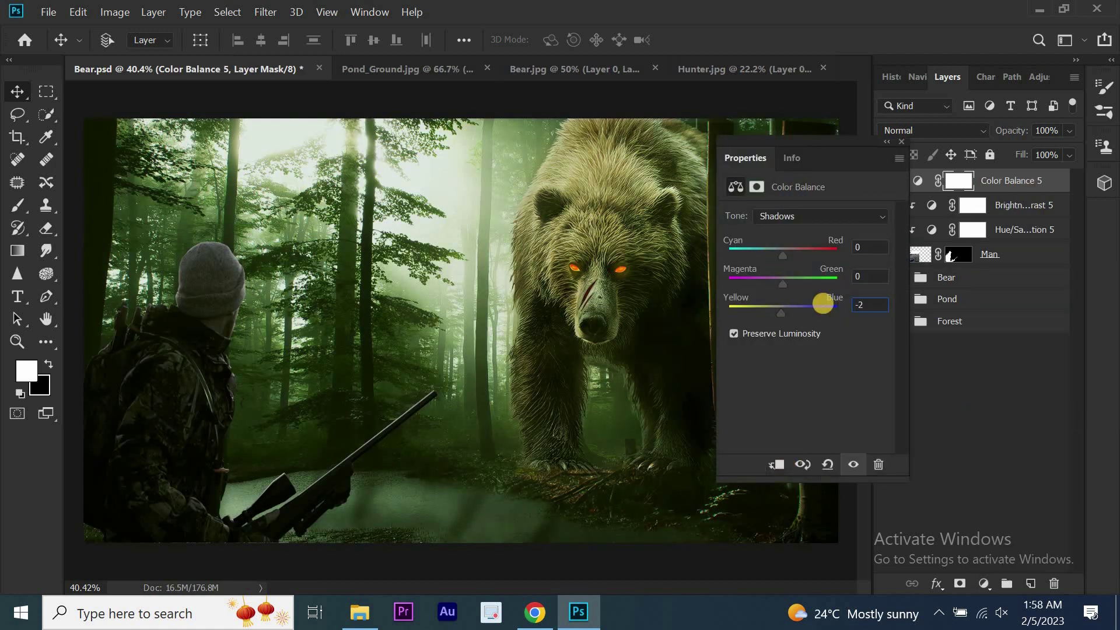
{"action": "left_click", "coordinate": [776, 464]}
{"action": "left_click", "coordinate": [939, 437]}
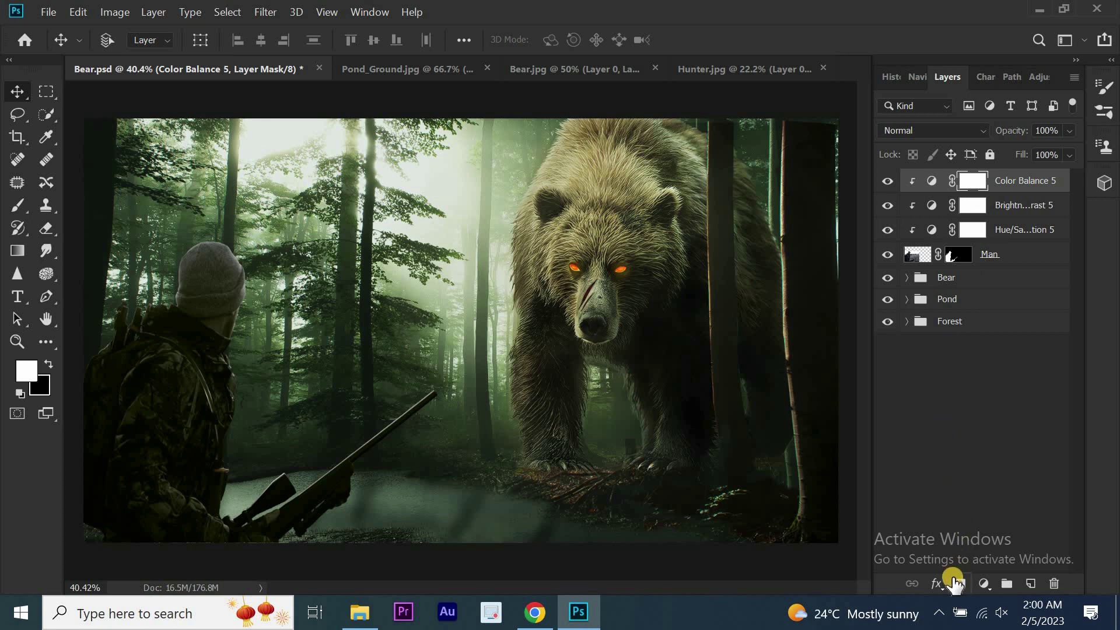
Add a raised Exposure layer clipped to Man, with its mask inverted to black
{"action": "left_click", "coordinate": [983, 583]}
{"action": "left_click", "coordinate": [1007, 367]}
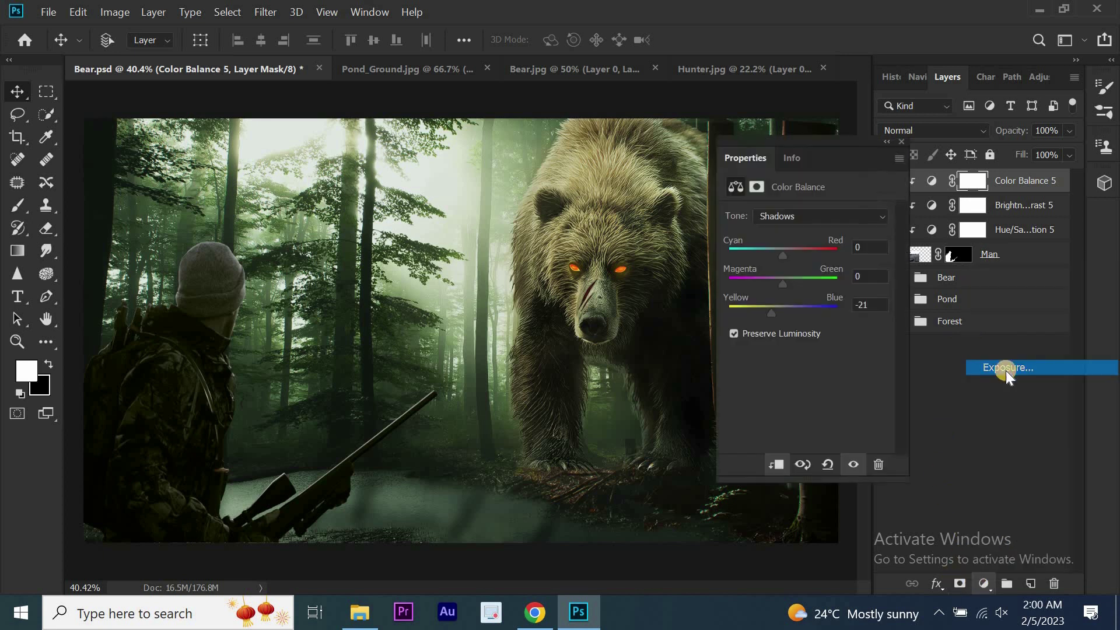
{"action": "left_click_drag", "start_coordinate": [806, 262], "coordinate": [833, 260]}
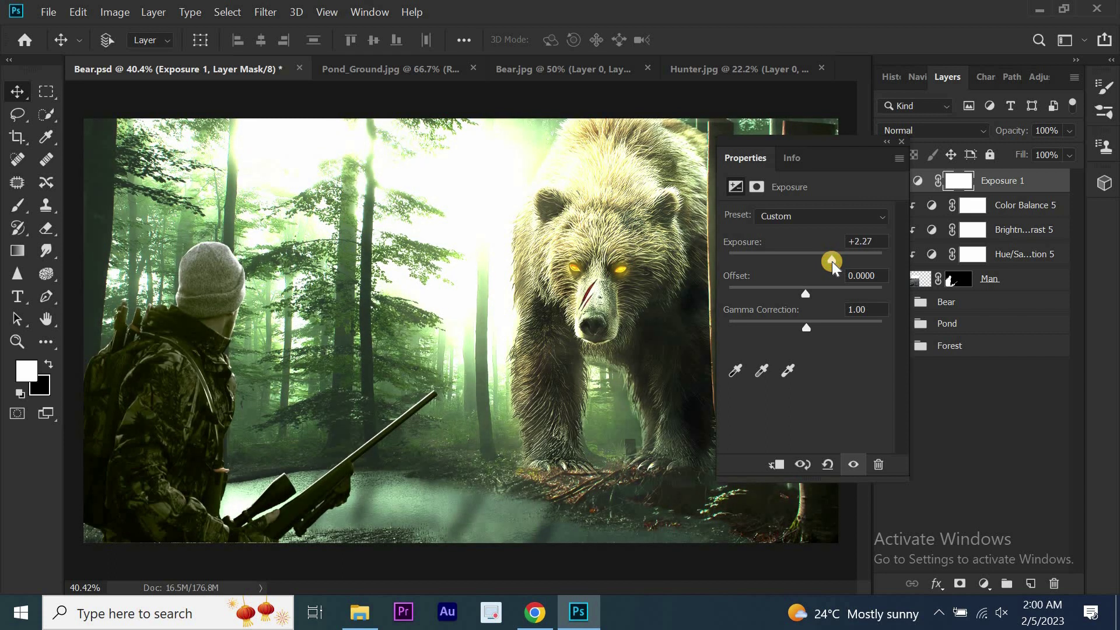
{"action": "left_click", "coordinate": [771, 465]}
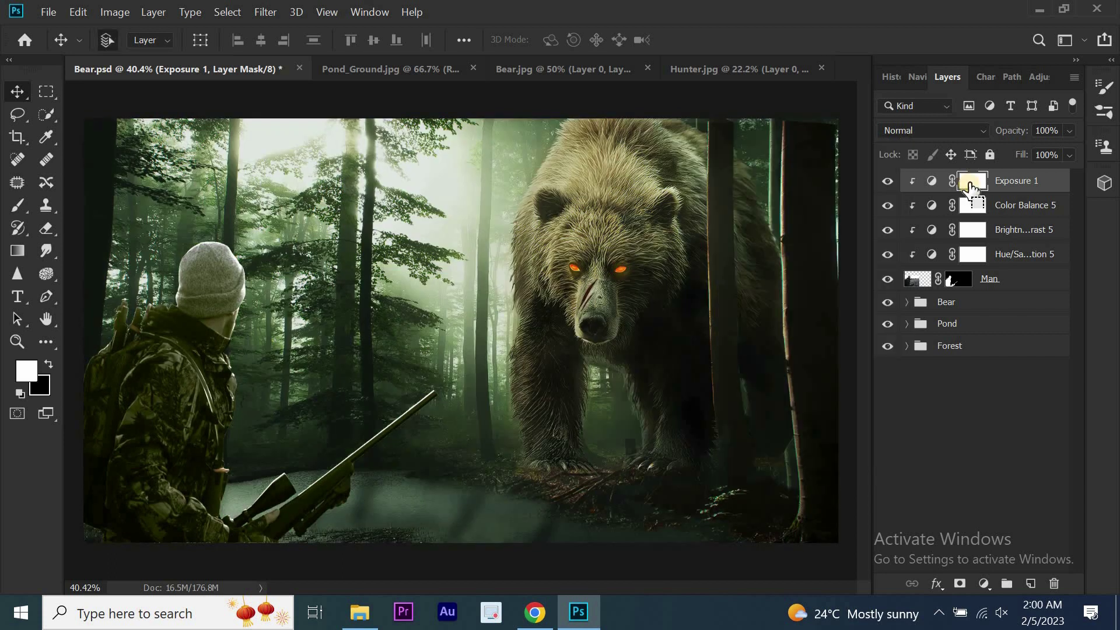
{"action": "key", "text": "ctrl+i"}
{"action": "key", "text": "ctrl+plus"}
{"action": "key", "text": "ctrl+plus"}
{"action": "left_click", "coordinate": [17, 205]}
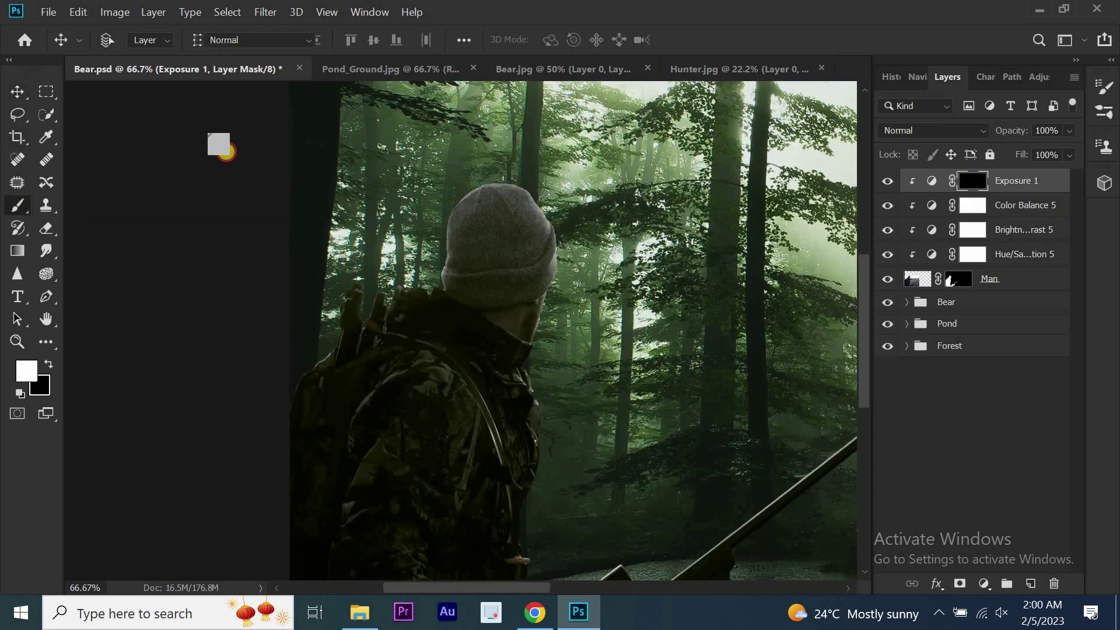
{"action": "key", "text": "ctrl+plus"}
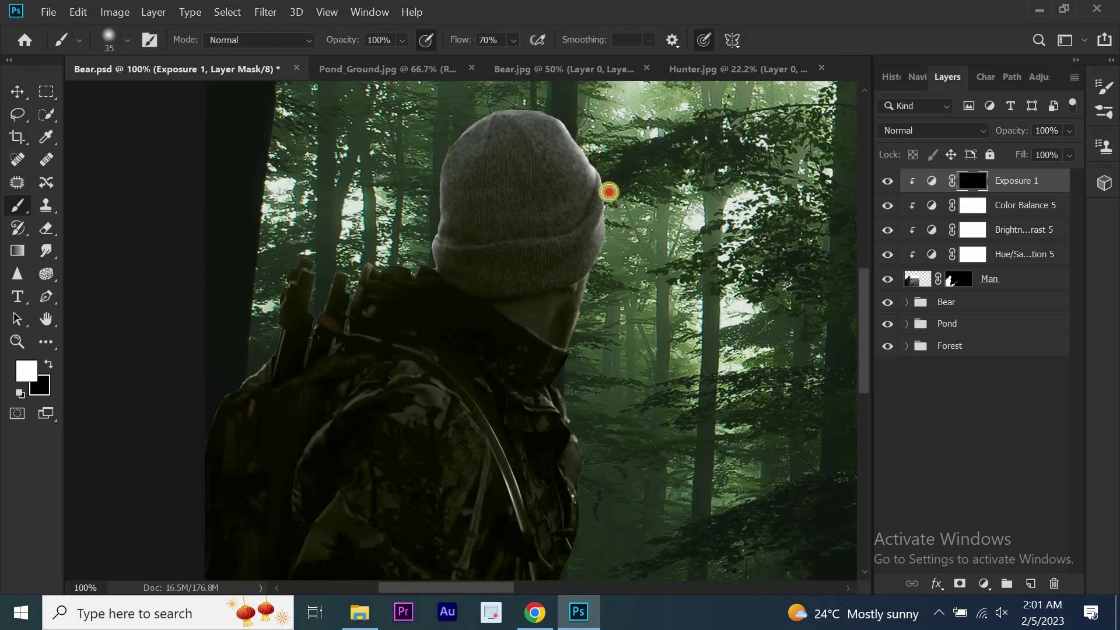
Paint white rim light on the mask along the hat, shoulder, rifle scope and hood edges
{"action": "left_click_drag", "start_coordinate": [609, 192], "coordinate": [583, 319]}
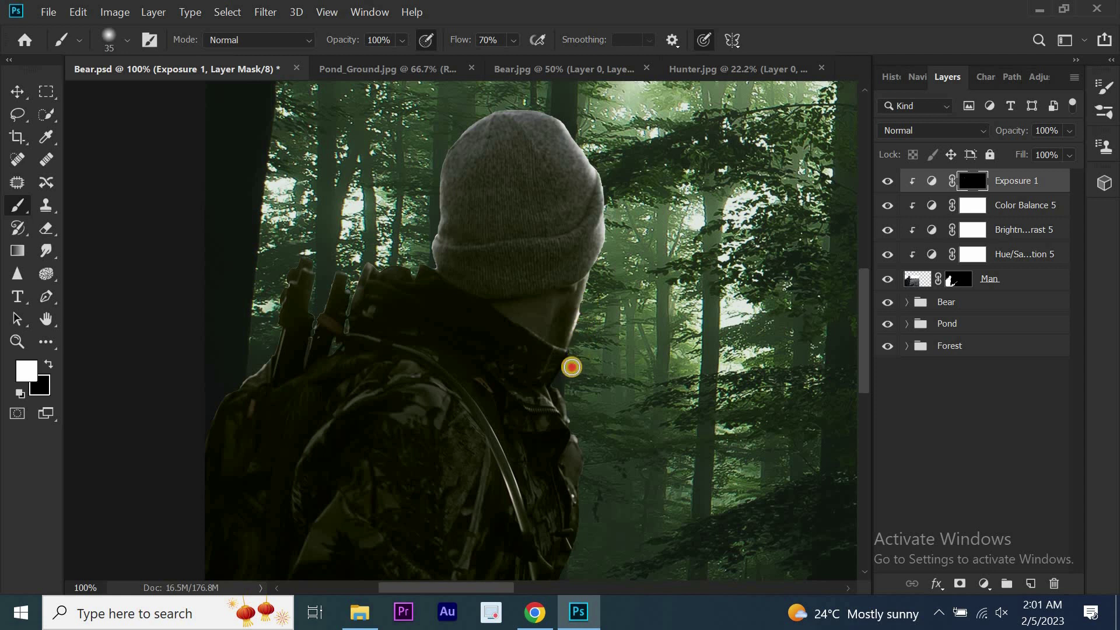
{"action": "mouse_move", "coordinate": [571, 367]}
{"action": "left_mouse_down"}
{"action": "mouse_move", "coordinate": [554, 395]}
{"action": "mouse_move", "coordinate": [580, 492]}
{"action": "mouse_move", "coordinate": [569, 559]}
{"action": "left_mouse_up"}
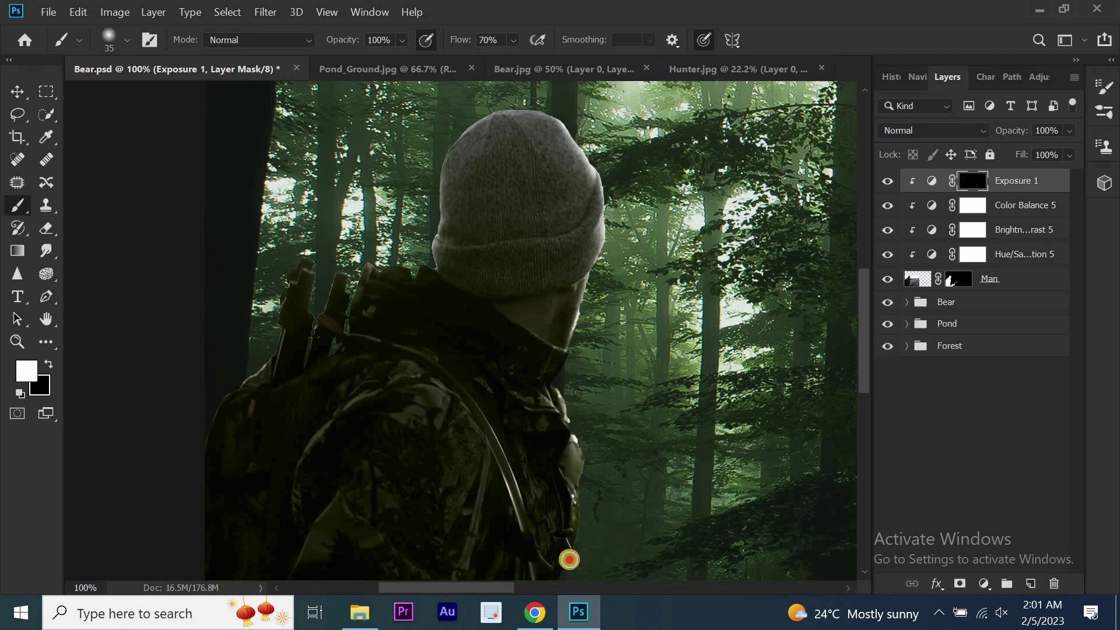
{"action": "left_click_drag", "start_coordinate": [859, 283], "coordinate": [862, 358]}
{"action": "mouse_move", "coordinate": [573, 233]}
{"action": "left_mouse_down"}
{"action": "mouse_move", "coordinate": [547, 352]}
{"action": "mouse_move", "coordinate": [550, 485]}
{"action": "left_mouse_up"}
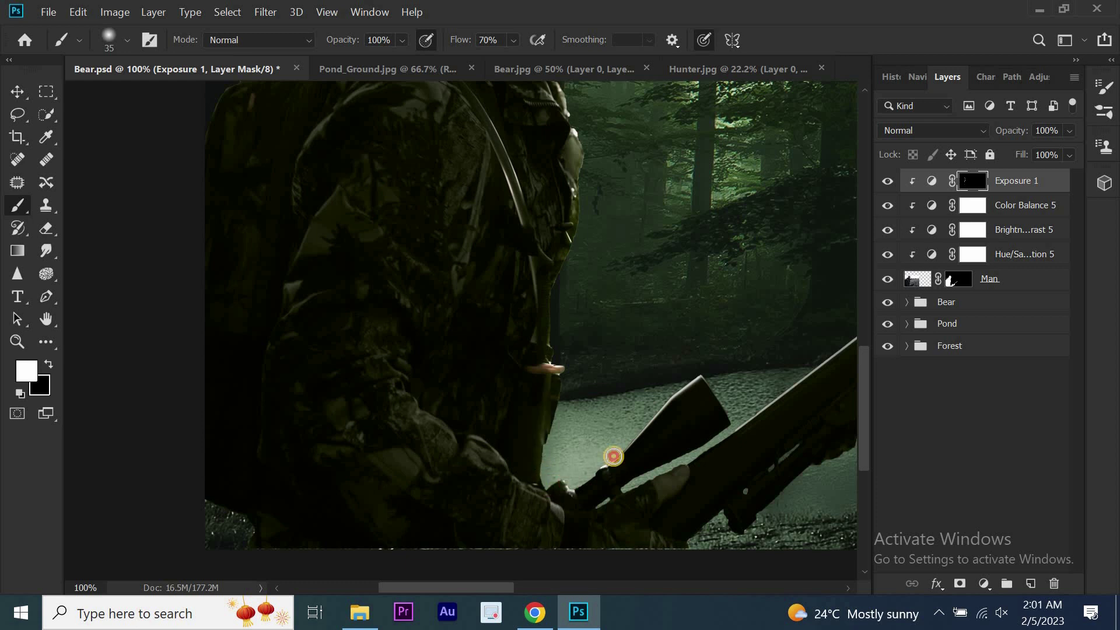
{"action": "mouse_move", "coordinate": [612, 456]}
{"action": "left_mouse_down"}
{"action": "mouse_move", "coordinate": [675, 393]}
{"action": "mouse_move", "coordinate": [730, 405]}
{"action": "left_mouse_up"}
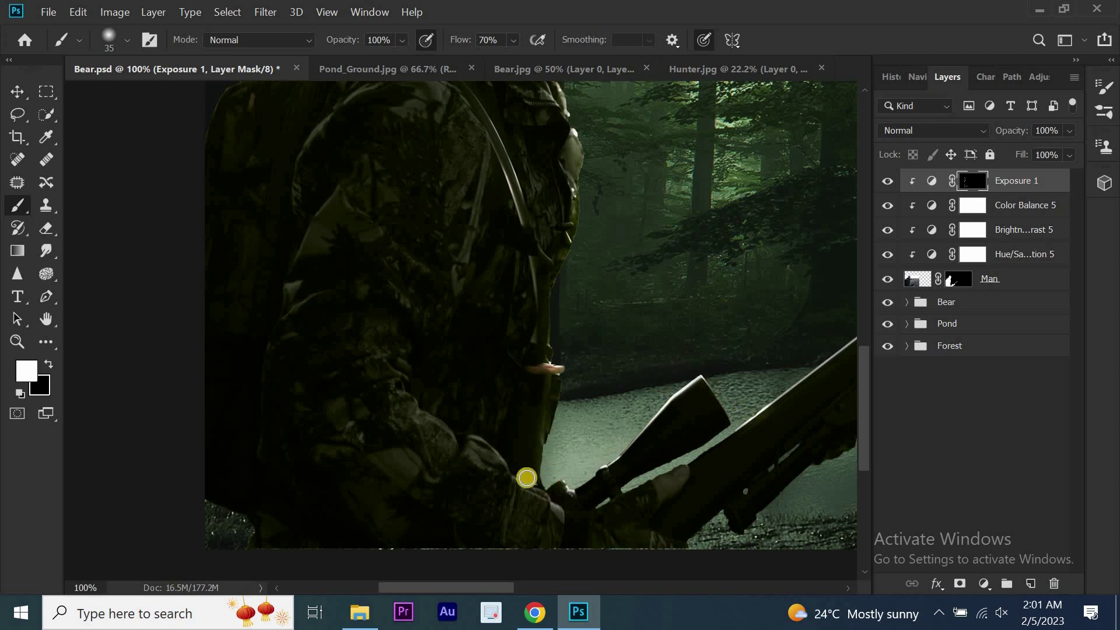
{"action": "mouse_move", "coordinate": [636, 484]}
{"action": "left_mouse_down"}
{"action": "mouse_move", "coordinate": [691, 460]}
{"action": "mouse_move", "coordinate": [665, 468]}
{"action": "left_mouse_up"}
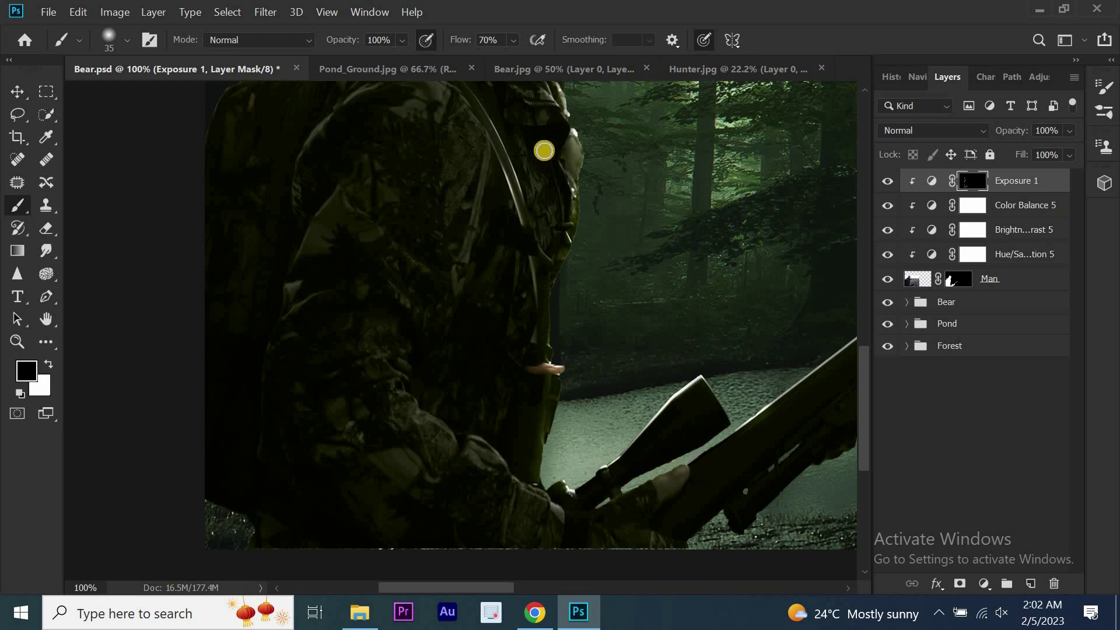
{"action": "left_click_drag", "start_coordinate": [561, 150], "coordinate": [552, 229]}
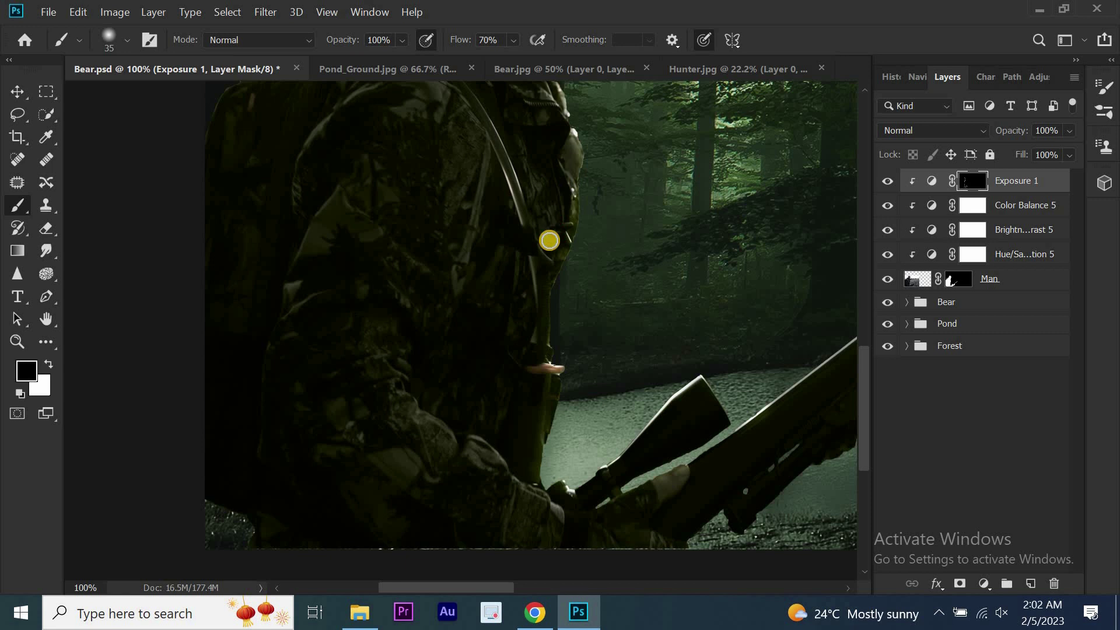
Set the Exposure 1 layer's blend mode to Luminosity
{"action": "left_click", "coordinate": [947, 134]}
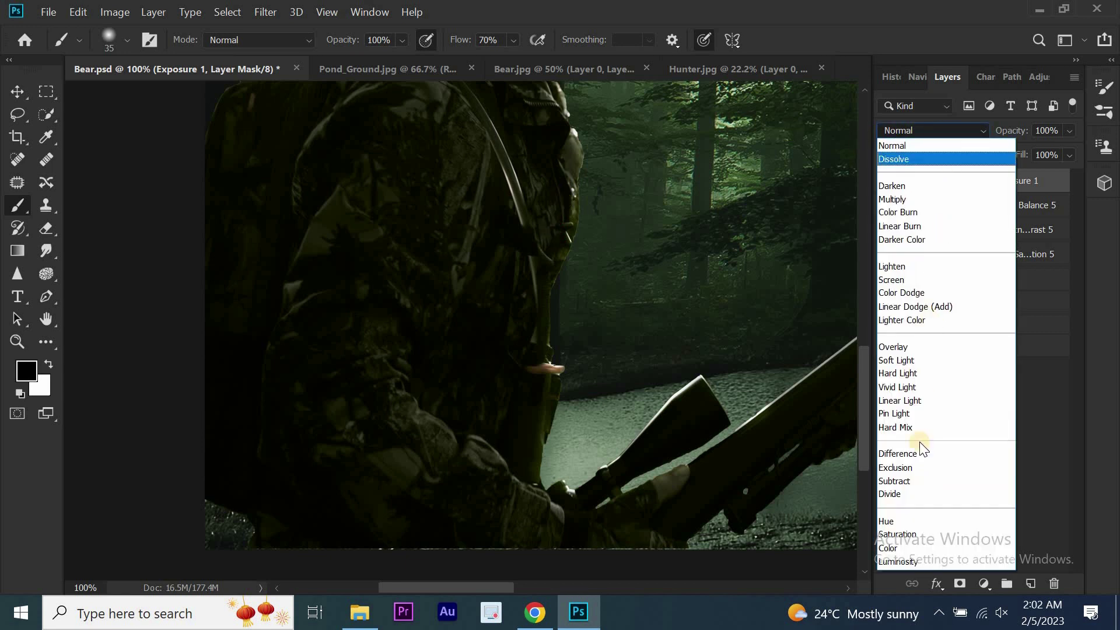
{"action": "left_click", "coordinate": [901, 562]}
{"action": "key", "text": "ctrl+minus"}
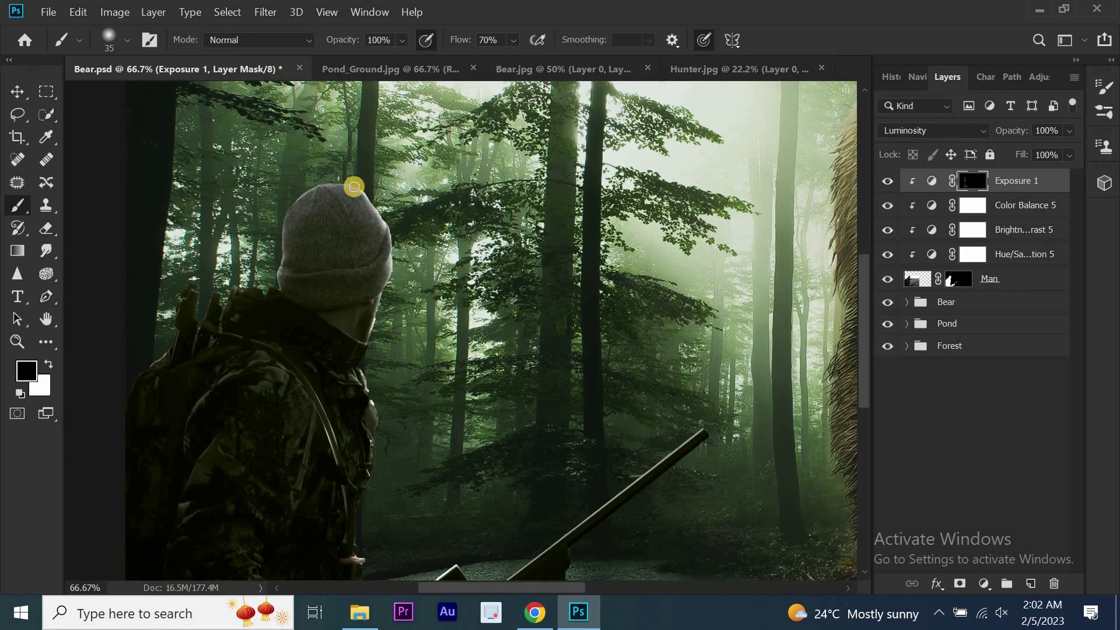
Add faint highlights near the hunter's hand with a size-100, 6%-flow brush and compare
{"action": "key", "text": "bracketright"}
{"action": "key", "text": "bracketright"}
{"action": "key", "text": "bracketright"}
{"action": "left_click_drag", "start_coordinate": [461, 40], "coordinate": [450, 42]}
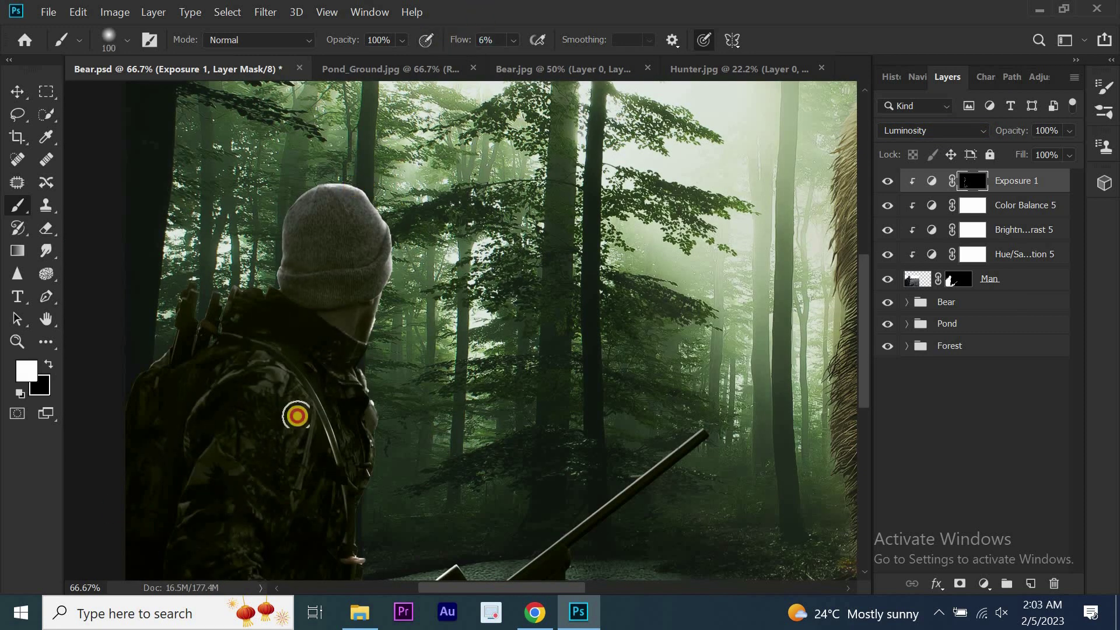
{"action": "left_click", "coordinate": [327, 558]}
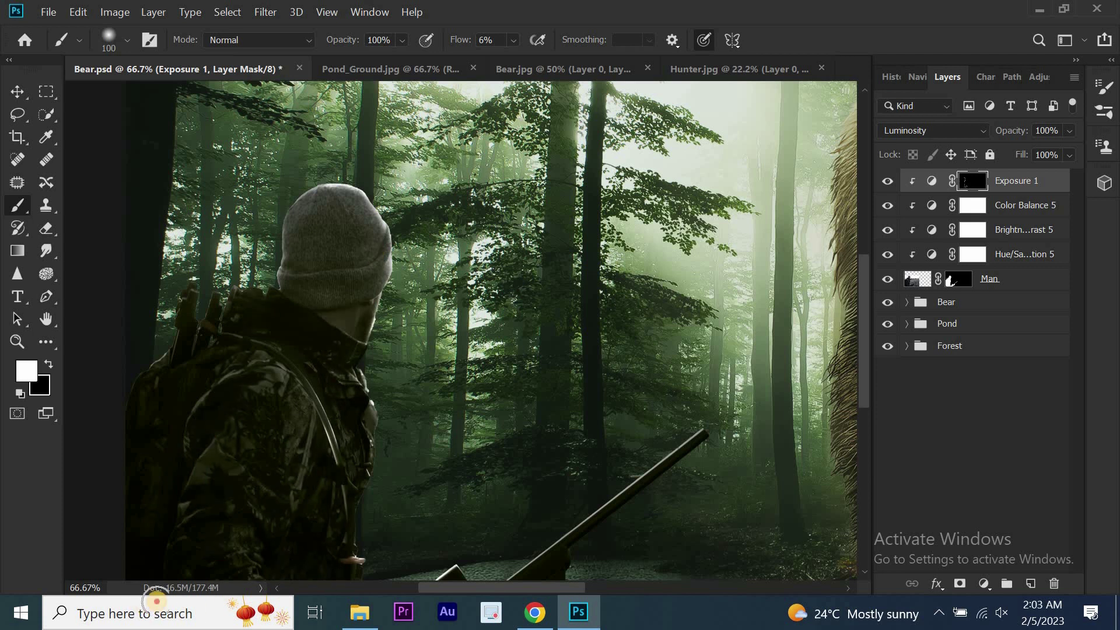
{"action": "left_click", "coordinate": [365, 560]}
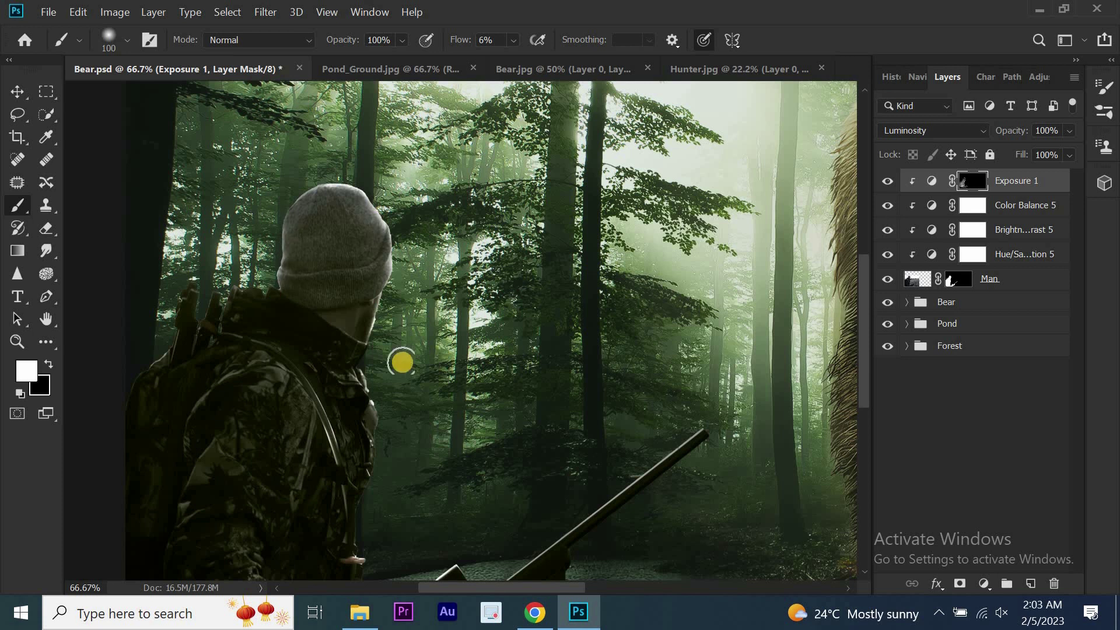
{"action": "key", "text": "ctrl+minus"}
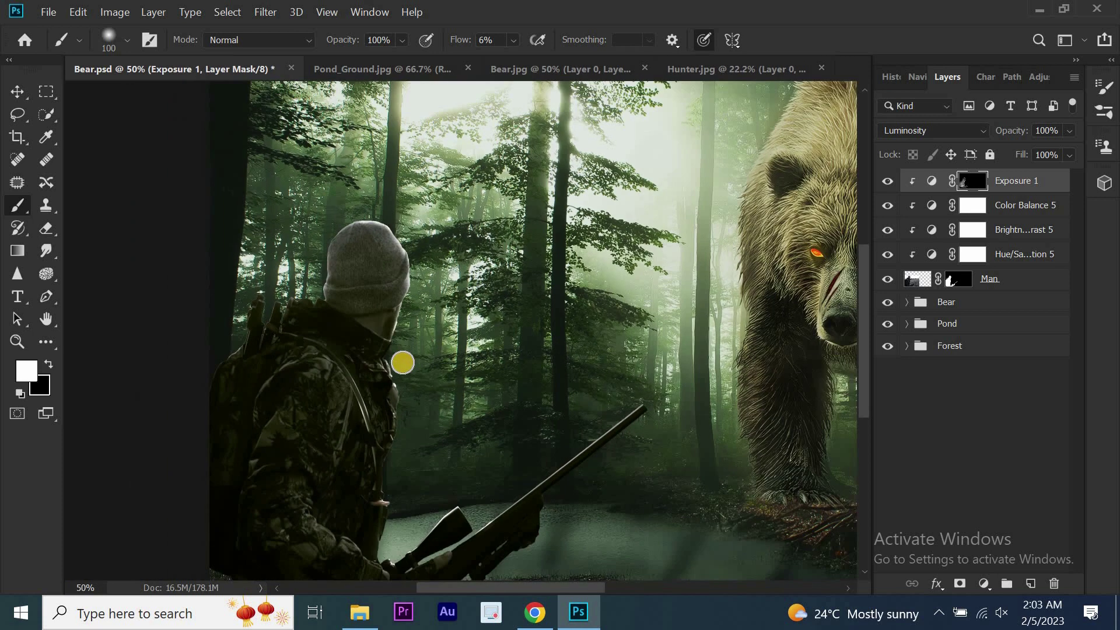
{"action": "left_click", "coordinate": [888, 180]}
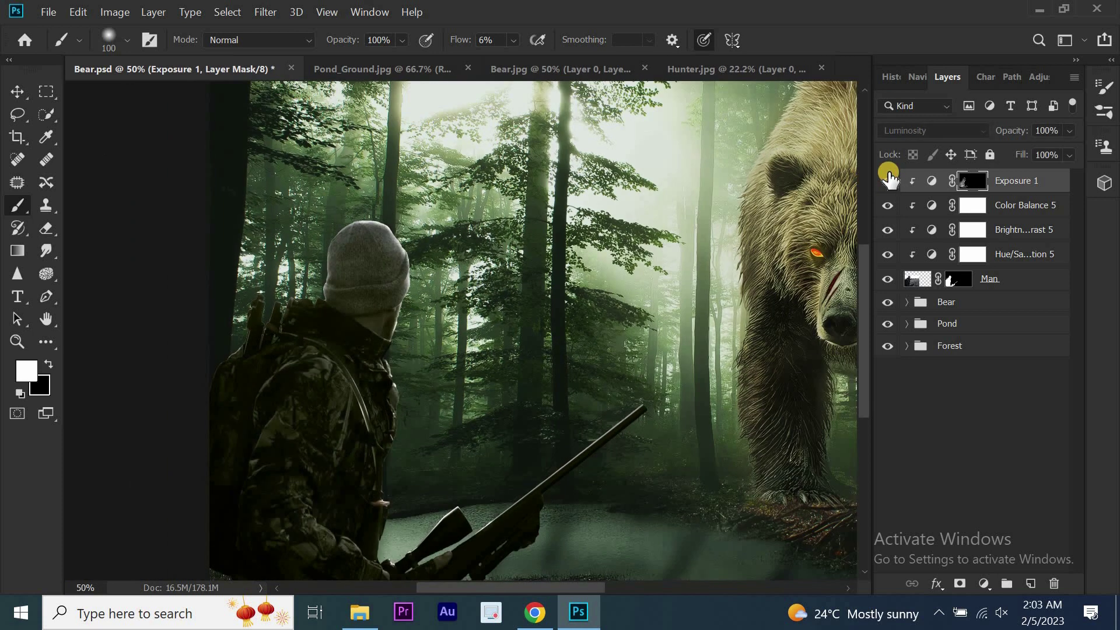
Add a Levels layer with output white 126, clipped to Man, with an inverted black mask
{"action": "left_click", "coordinate": [984, 583]}
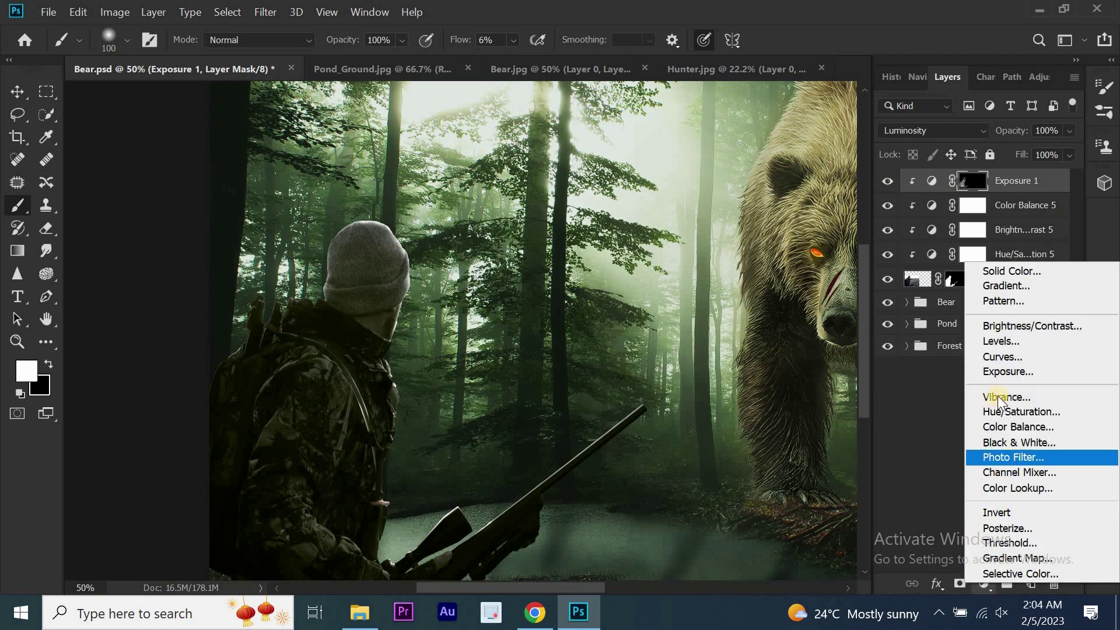
{"action": "left_click", "coordinate": [1002, 343]}
{"action": "left_click_drag", "start_coordinate": [886, 393], "coordinate": [818, 390]}
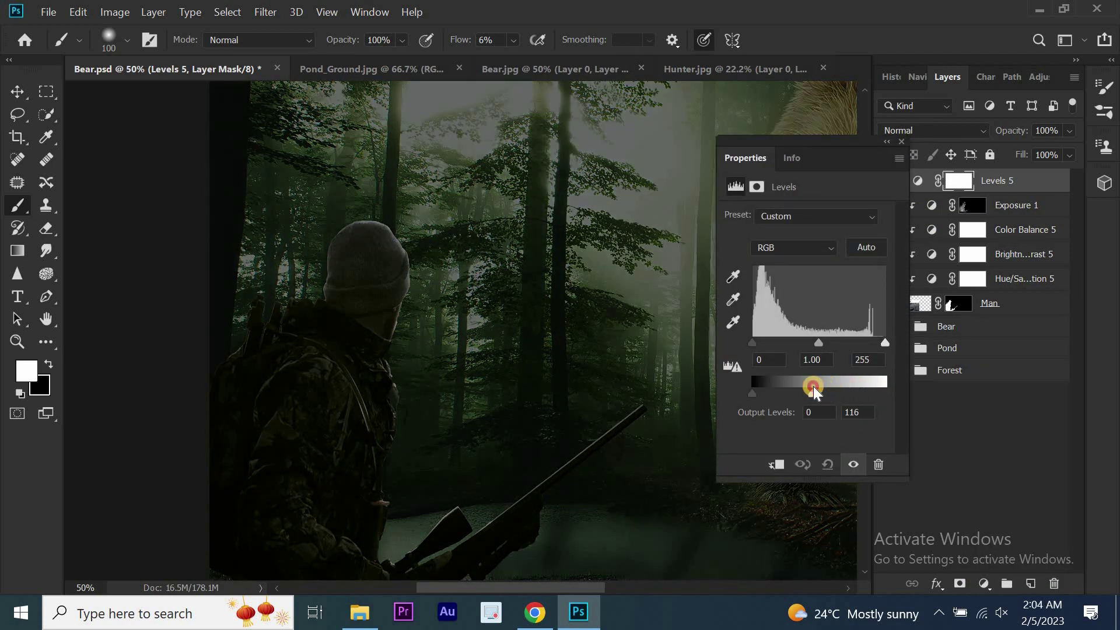
{"action": "left_click", "coordinate": [778, 465]}
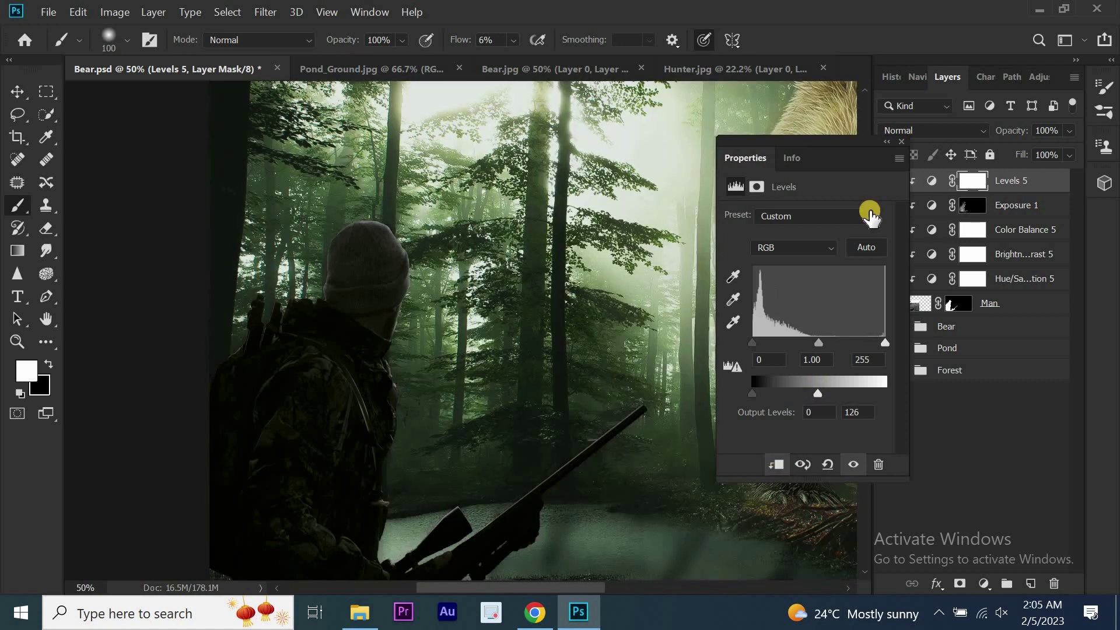
{"action": "left_click", "coordinate": [903, 143]}
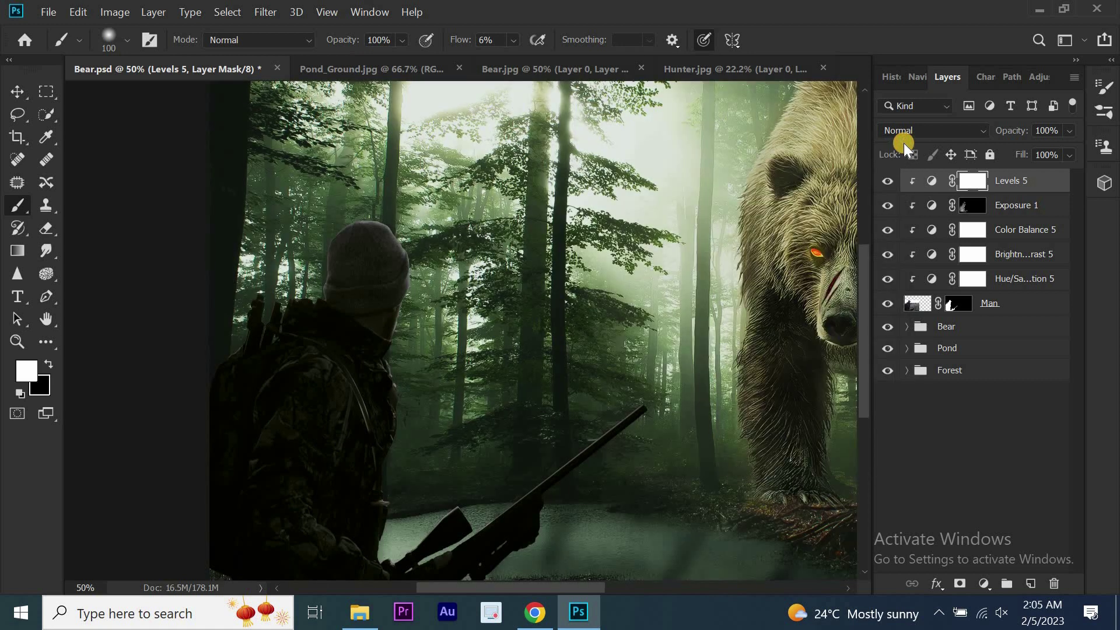
{"action": "key", "text": "ctrl+i"}
{"action": "key", "text": "bracketright"}
{"action": "key", "text": "bracketright"}
{"action": "key", "text": "bracketright"}
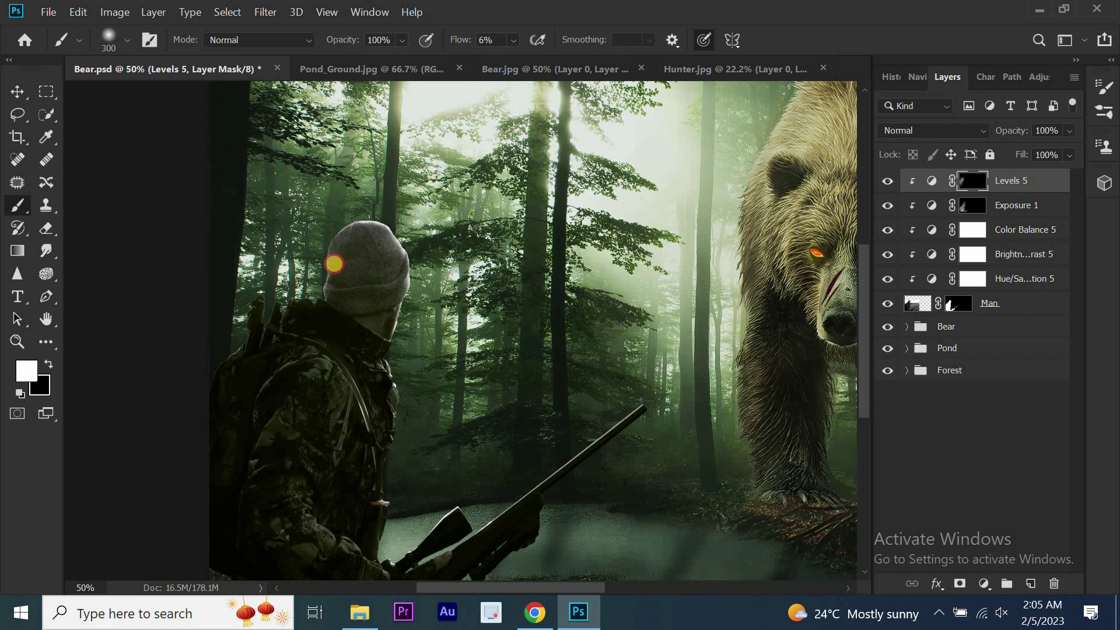
Brush softly on the Levels mask, then return to the Exposure 1 mask with a white size-30 brush
{"action": "left_click_drag", "start_coordinate": [335, 265], "coordinate": [325, 252]}
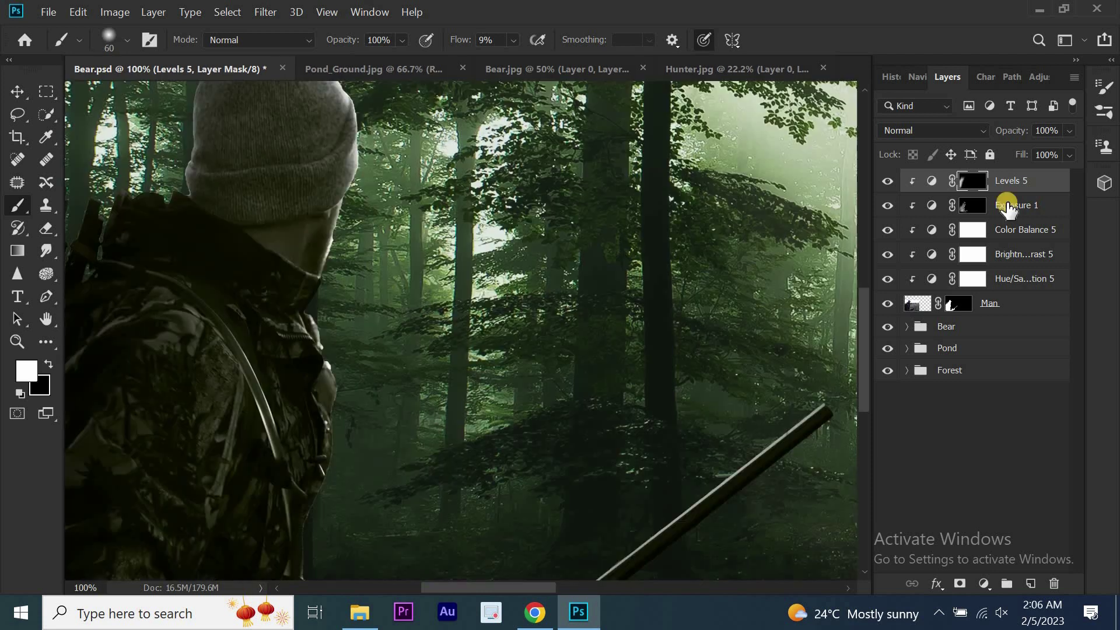
{"action": "key", "text": "alt+bracketleft"}
{"action": "key", "text": "x"}
{"action": "key", "text": "bracketleft"}
{"action": "key", "text": "bracketleft"}
{"action": "key", "text": "bracketleft"}
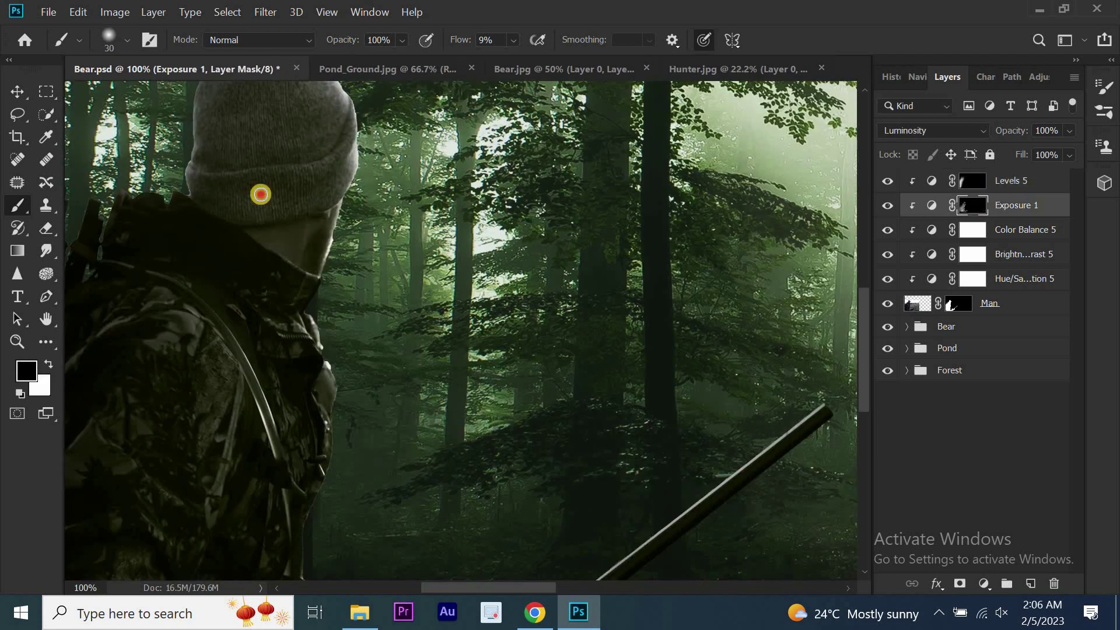
{"action": "key", "text": "x"}
Brush white rim light along the beanie's edge at 200%, strengthening it at 82% flow
{"action": "scroll", "coordinate": [266, 251], "scroll_direction": "right", "scroll_amount": 3}
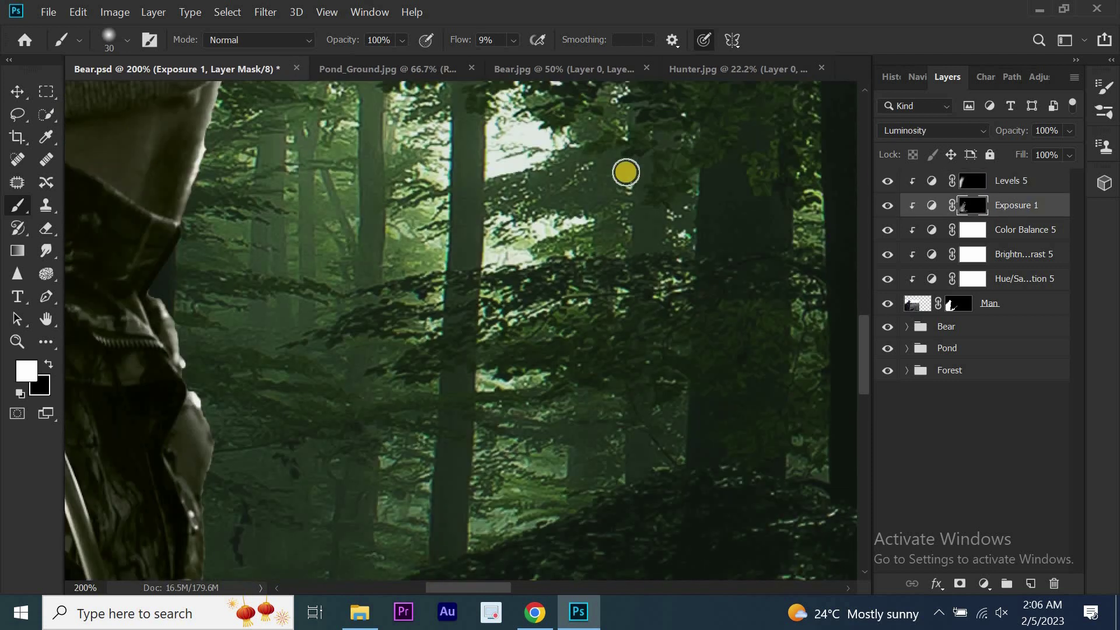
{"action": "key", "text": "ctrl+plus"}
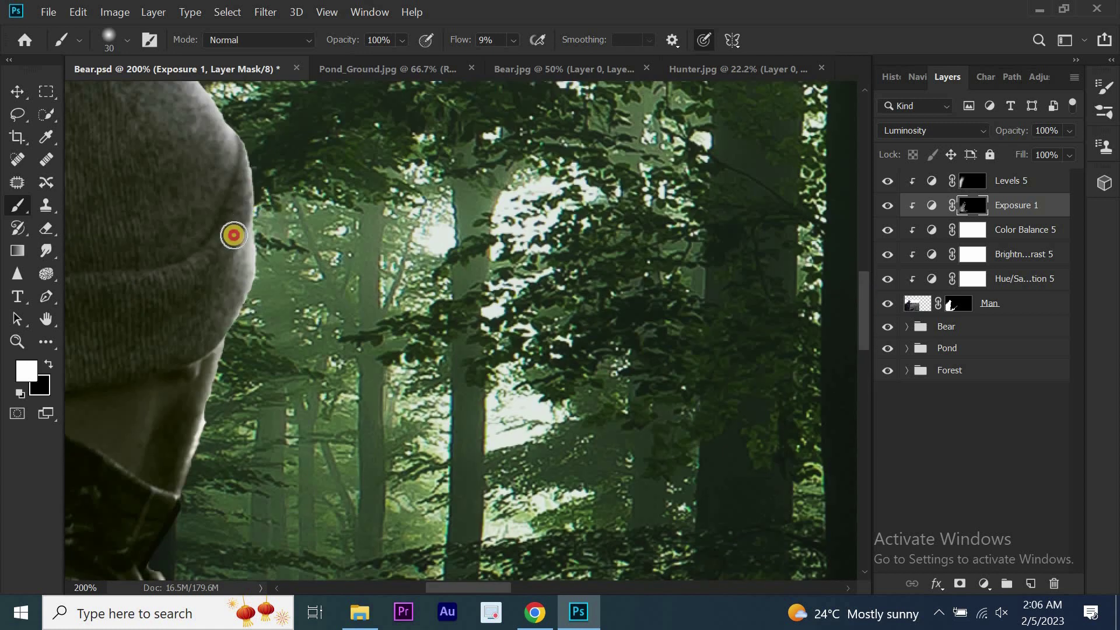
{"action": "mouse_move", "coordinate": [175, 275]}
{"action": "left_mouse_down"}
{"action": "mouse_move", "coordinate": [259, 201]}
{"action": "mouse_move", "coordinate": [249, 180]}
{"action": "left_mouse_up"}
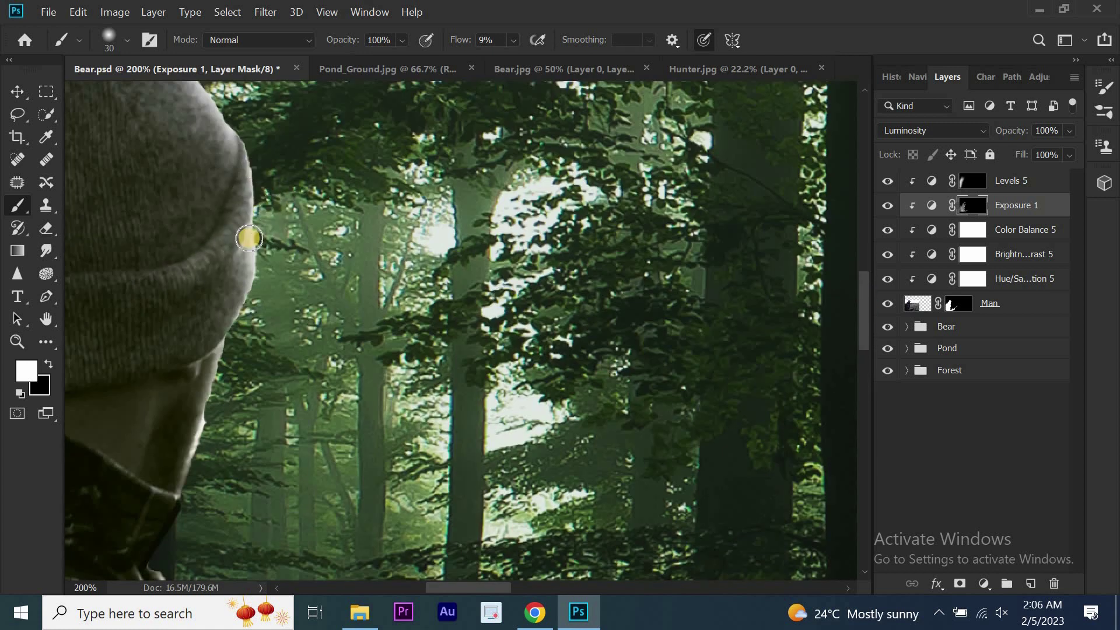
{"action": "mouse_move", "coordinate": [249, 238]}
{"action": "left_mouse_down"}
{"action": "mouse_move", "coordinate": [221, 279]}
{"action": "mouse_move", "coordinate": [249, 243]}
{"action": "left_mouse_up"}
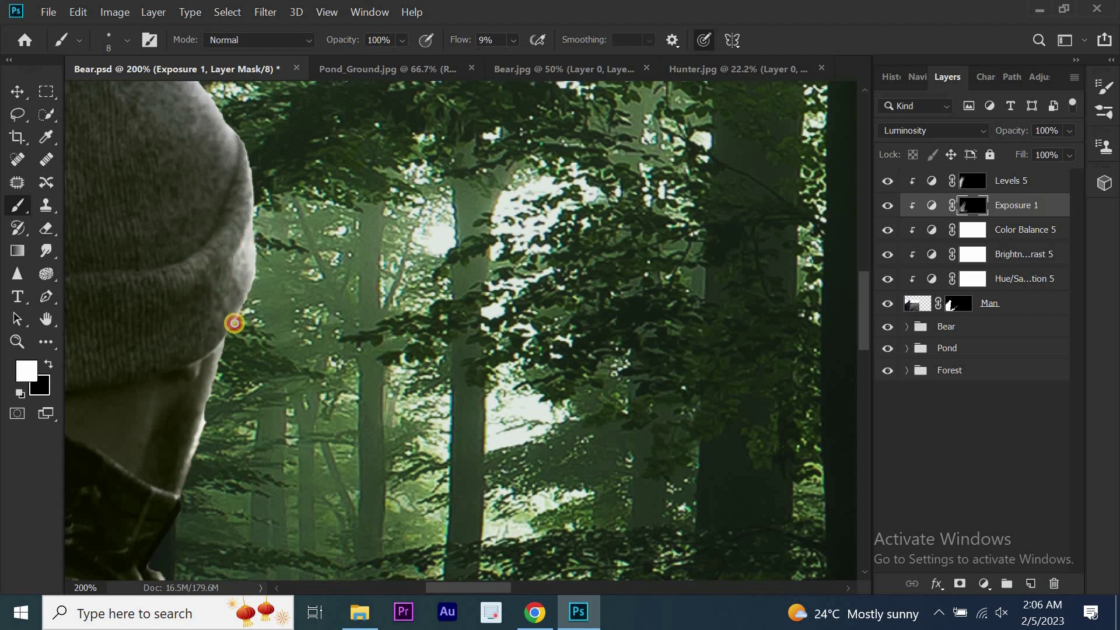
{"action": "left_click_drag", "start_coordinate": [454, 39], "coordinate": [519, 26]}
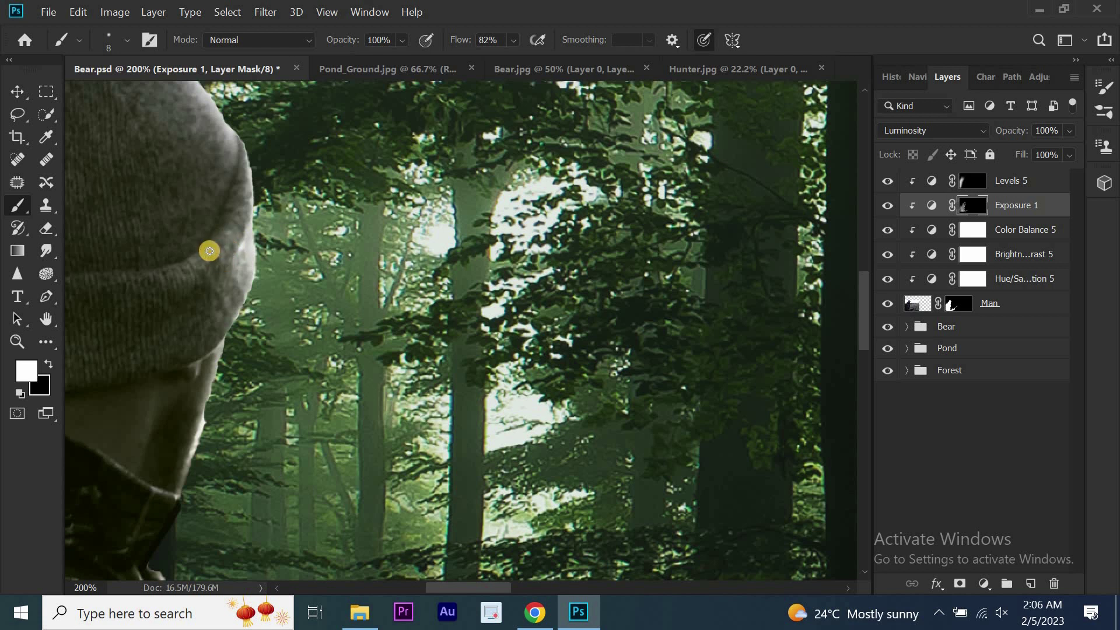
{"action": "left_click_drag", "start_coordinate": [209, 251], "coordinate": [207, 272]}
{"action": "key", "text": "ctrl+minus"}
{"action": "left_click_drag", "start_coordinate": [457, 39], "coordinate": [420, 41]}
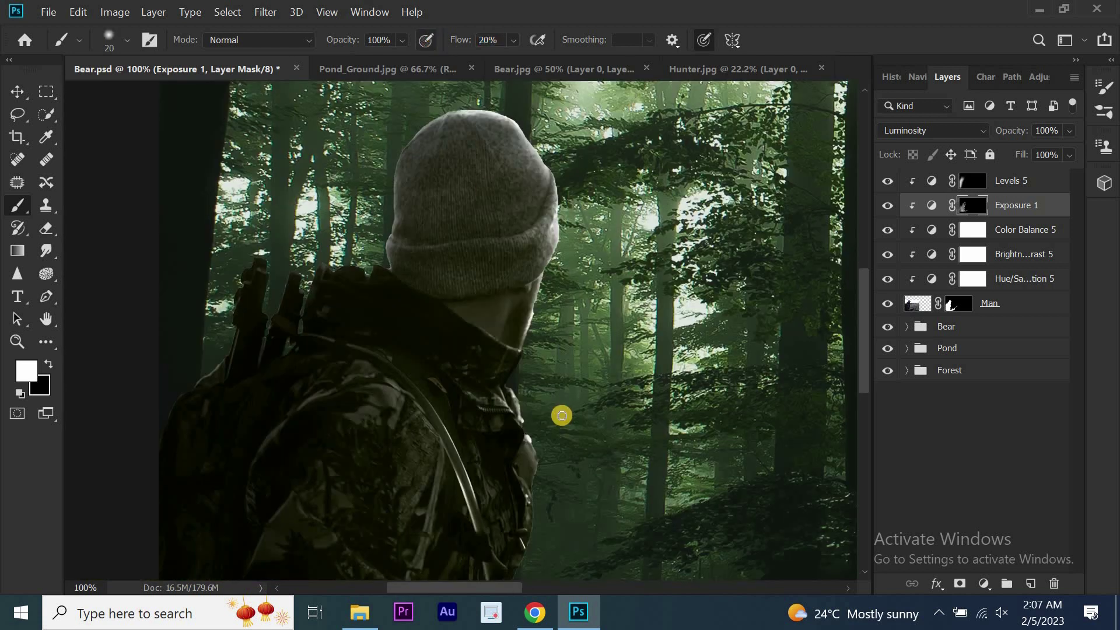
{"action": "key", "text": "bracketright"}
{"action": "key", "text": "bracketright"}
{"action": "key", "text": "bracketright"}
Convert the Man layer to a Smart Object and apply a 0.5-pixel Gaussian Blur
{"action": "key", "text": "ctrl+minus"}
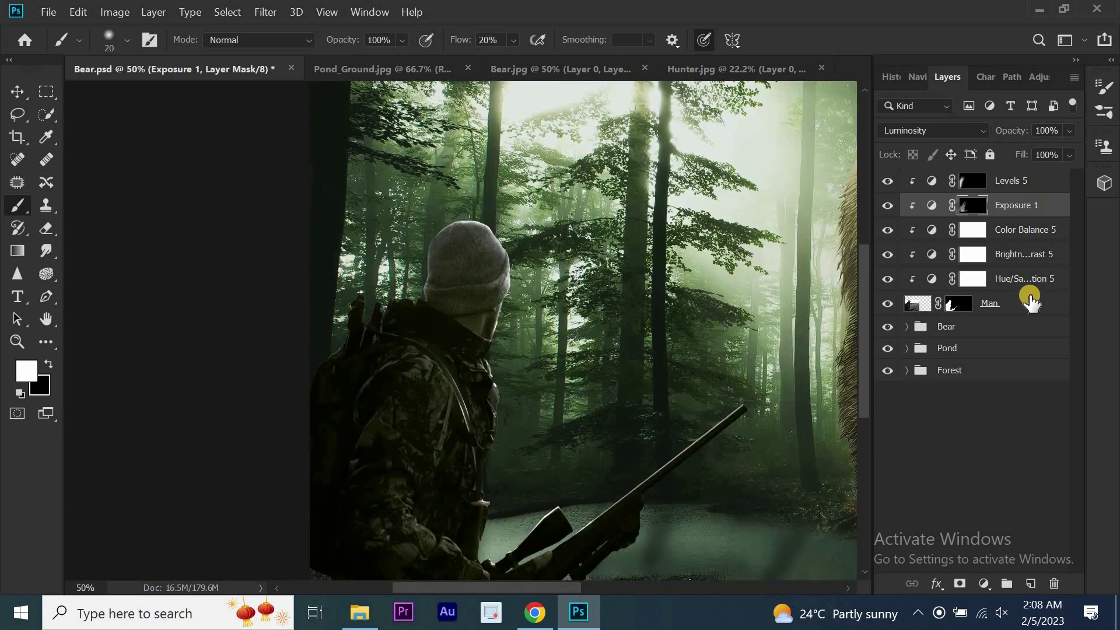
{"action": "left_click", "coordinate": [1025, 300]}
{"action": "right_click", "coordinate": [1002, 306]}
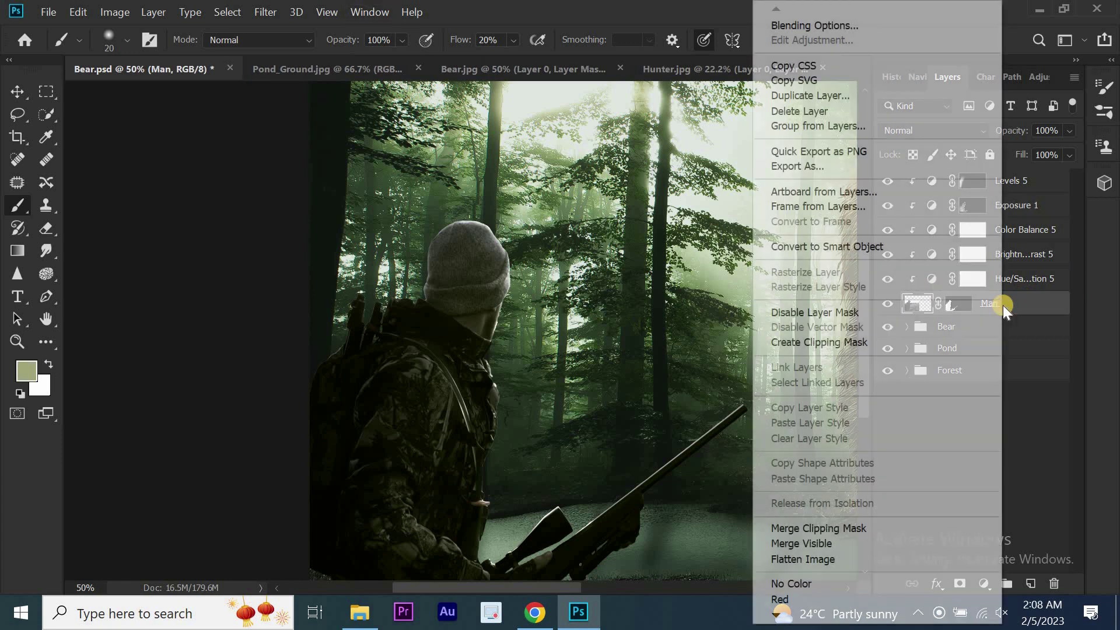
{"action": "left_click", "coordinate": [874, 247]}
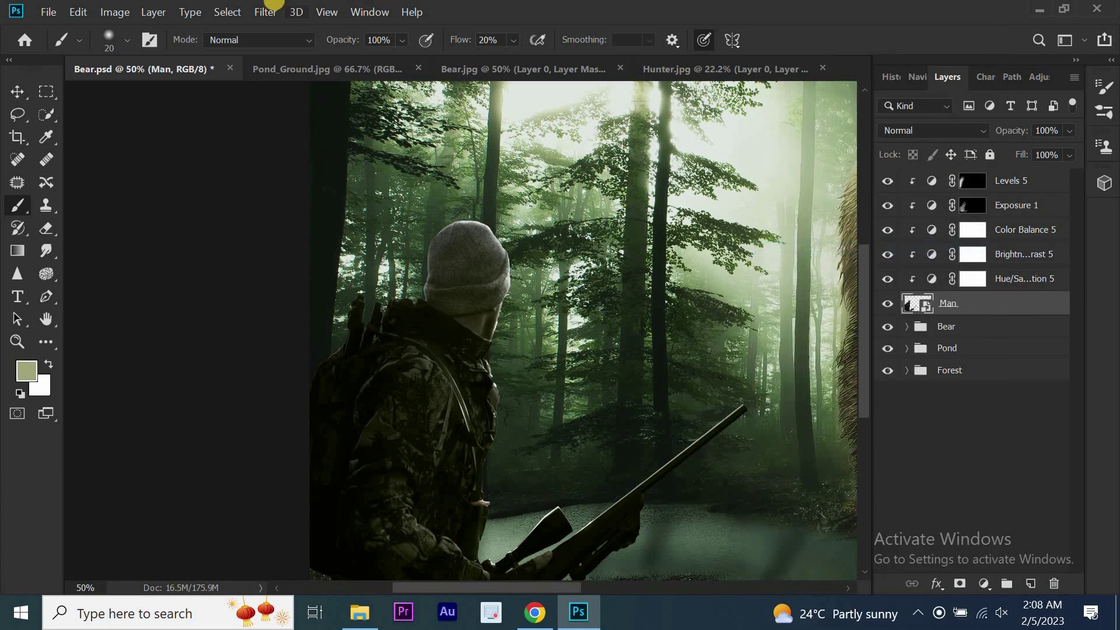
{"action": "left_click", "coordinate": [268, 11]}
{"action": "mouse_move", "coordinate": [274, 195]}
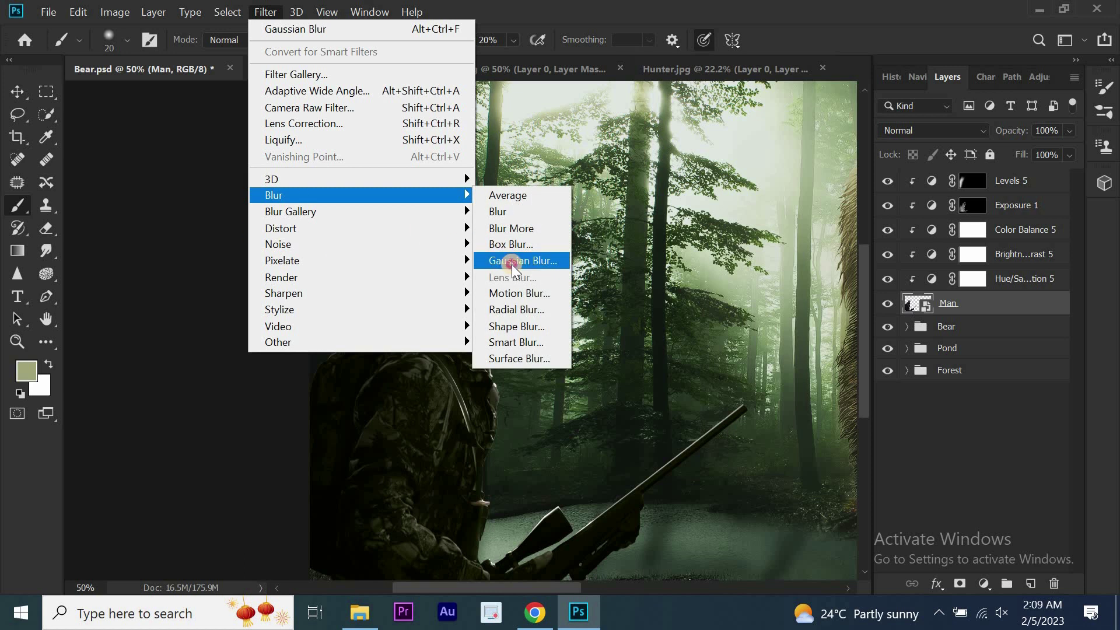
{"action": "left_click", "coordinate": [519, 260]}
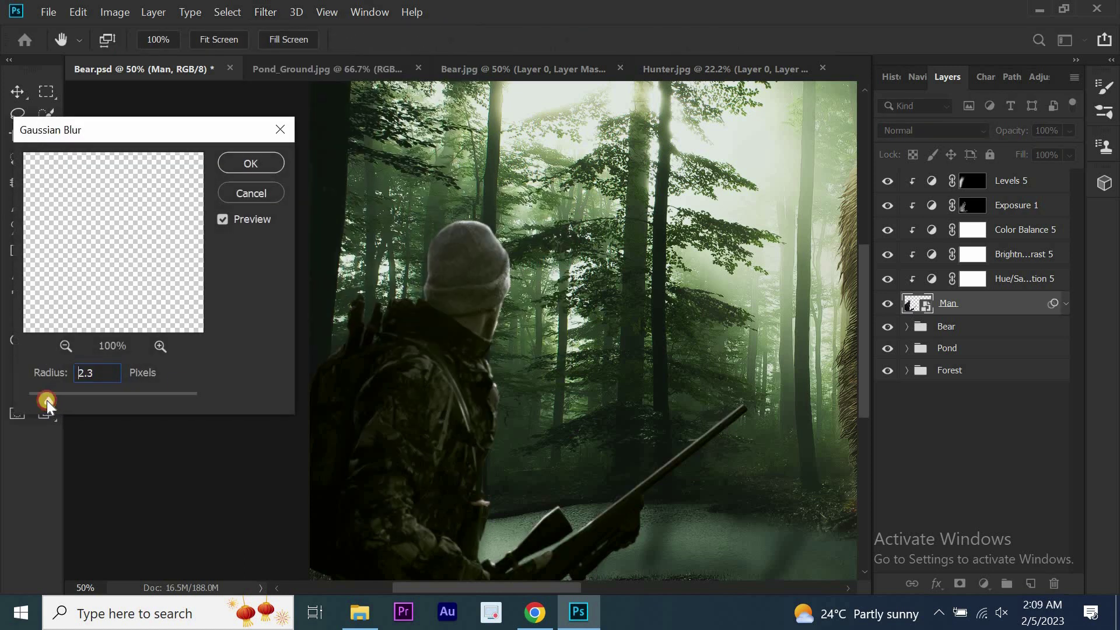
{"action": "mouse_move", "coordinate": [43, 403]}
{"action": "left_mouse_down"}
{"action": "mouse_move", "coordinate": [11, 396]}
{"action": "mouse_move", "coordinate": [32, 399]}
{"action": "left_mouse_up"}
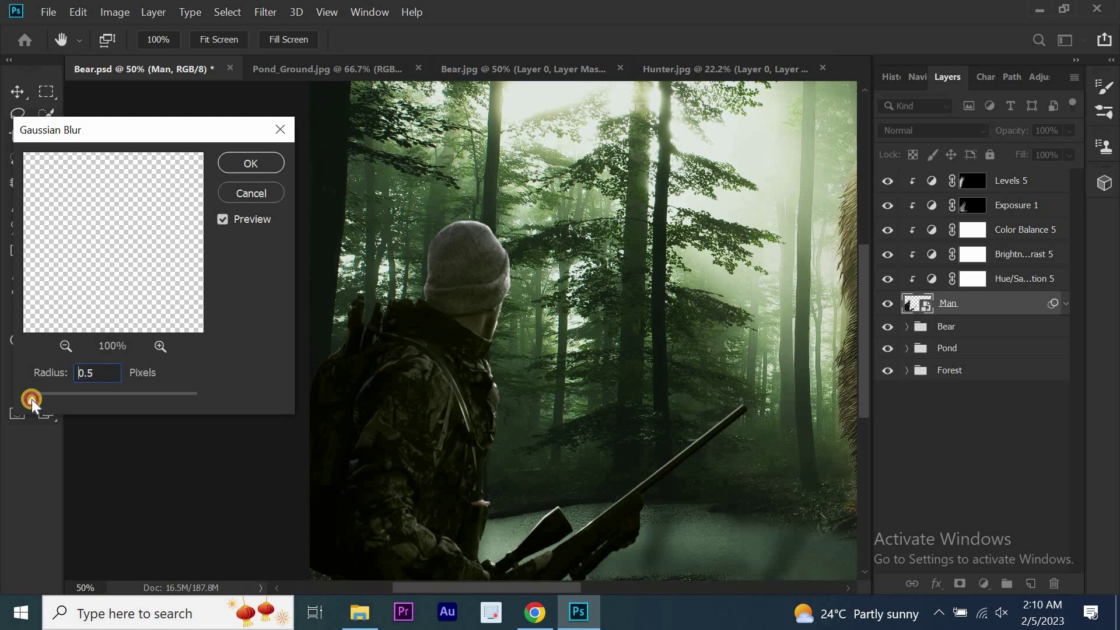
{"action": "left_click", "coordinate": [251, 164]}
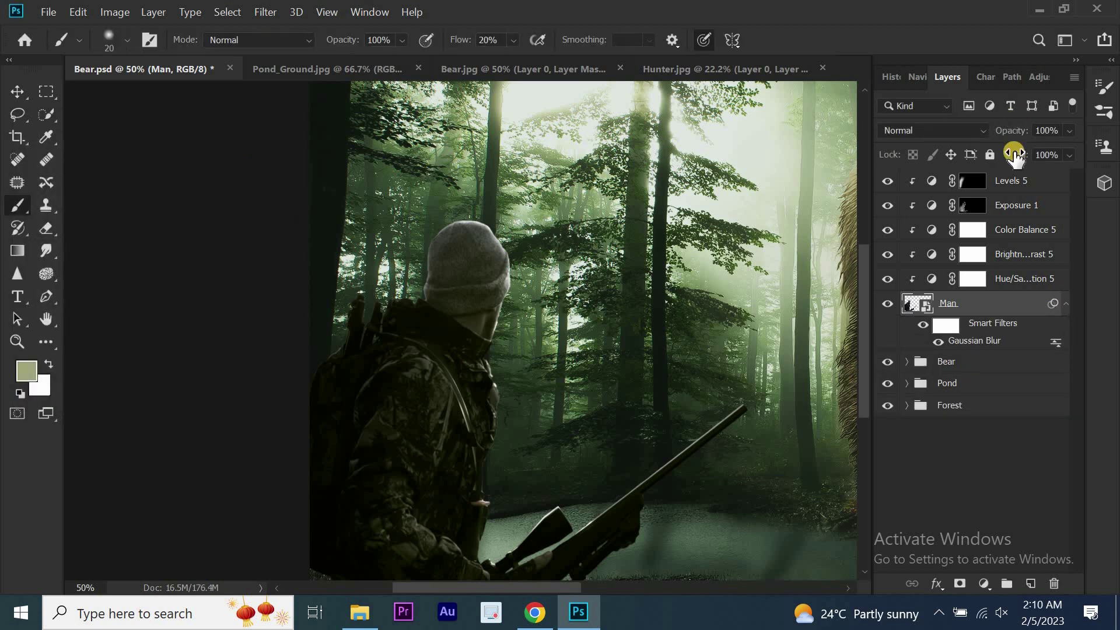
Group the layers from Levels 5 through Man into a group named Munter
{"action": "left_click", "coordinate": [1065, 304]}
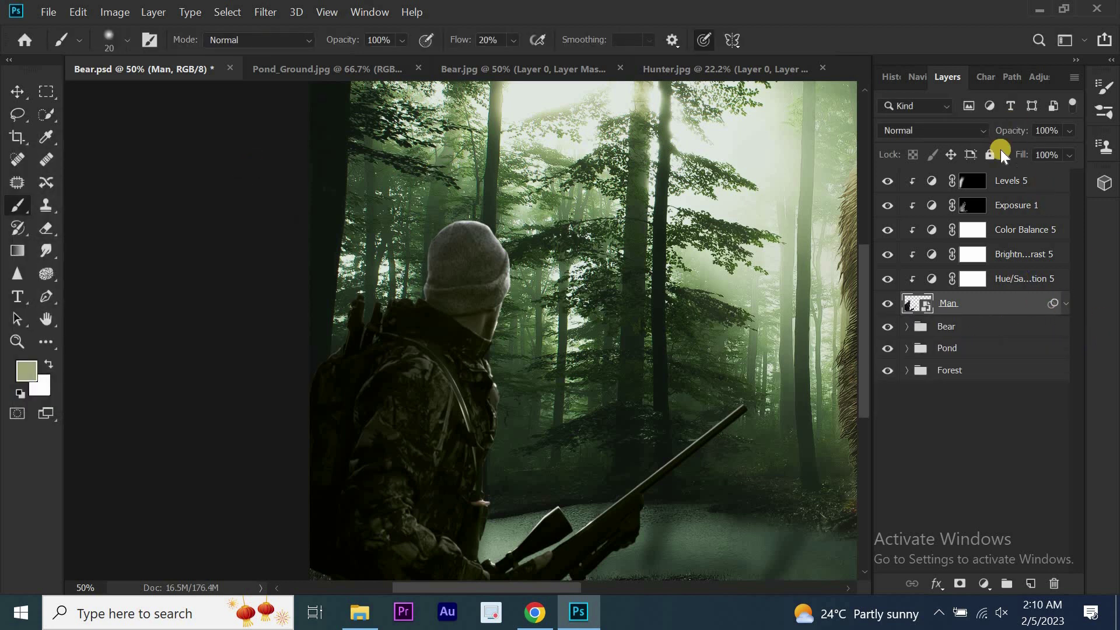
{"action": "left_click", "coordinate": [1001, 188], "text": "shift"}
{"action": "right_click", "coordinate": [985, 183]}
{"action": "left_click", "coordinate": [942, 125]}
{"action": "type", "text": "Munter"}
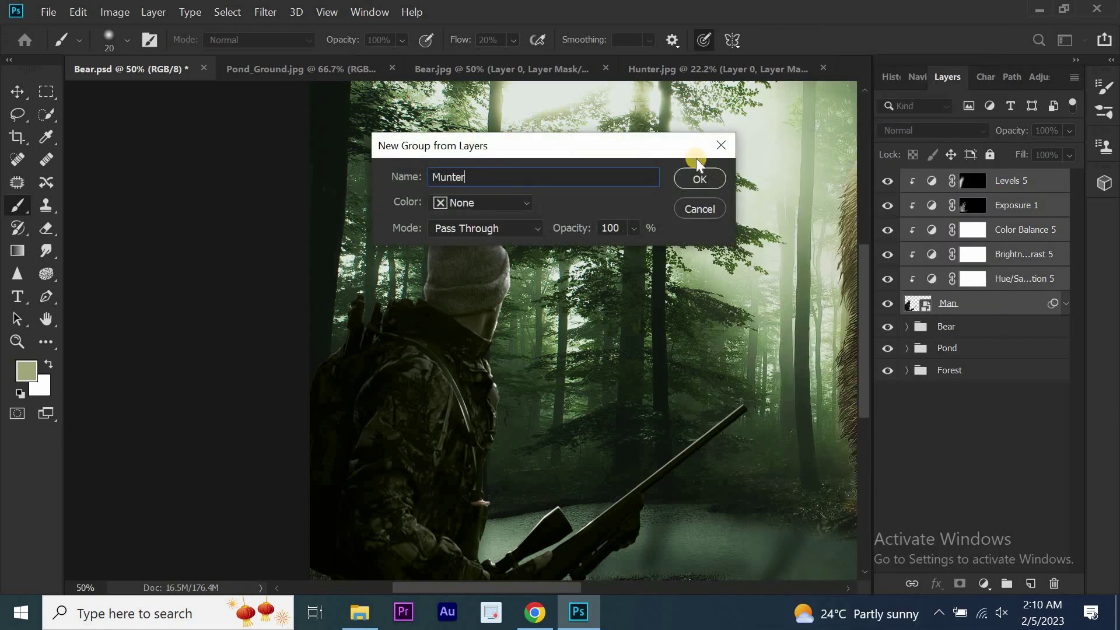
{"action": "left_click", "coordinate": [699, 178]}
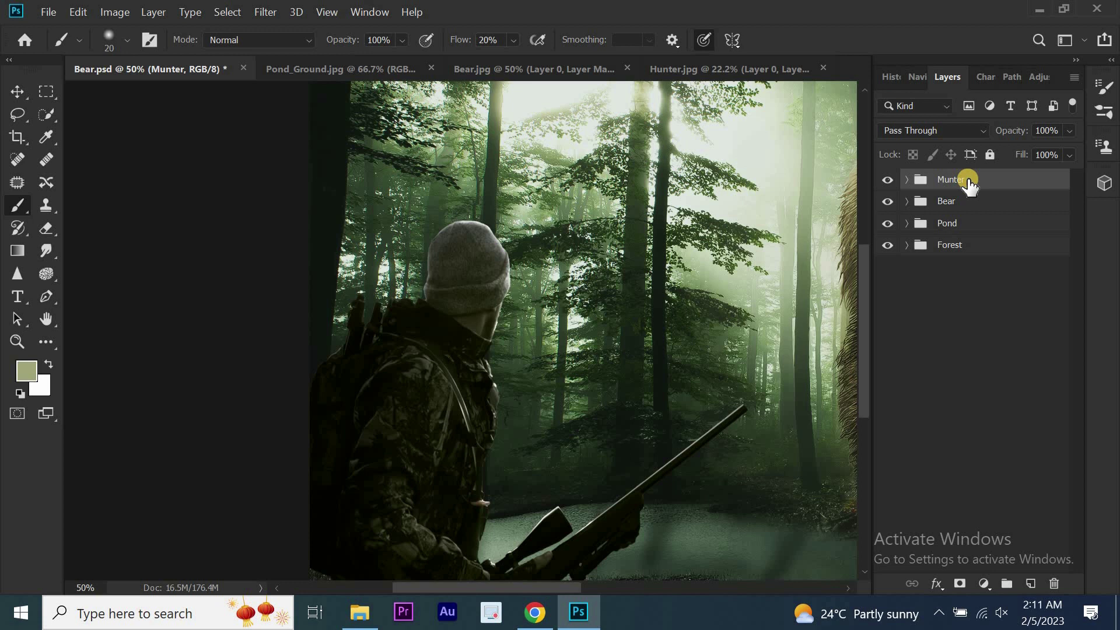
Add a new layer named Separation and set the foreground colour to light beige
{"action": "left_click", "coordinate": [1029, 585]}
{"action": "type", "text": "Separation"}
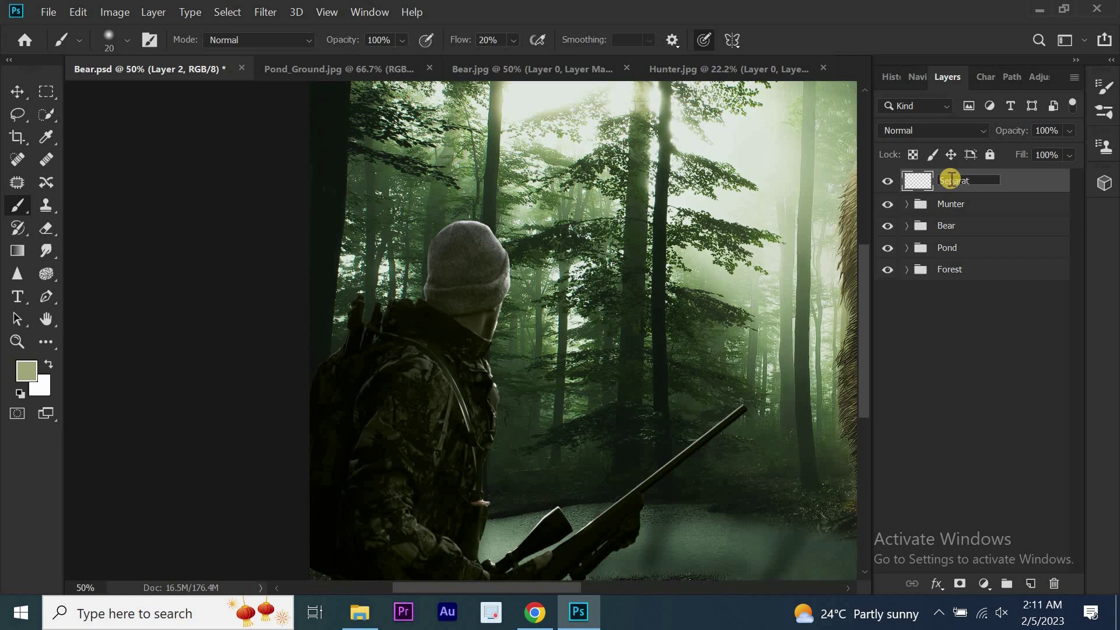
{"action": "key", "text": "Return"}
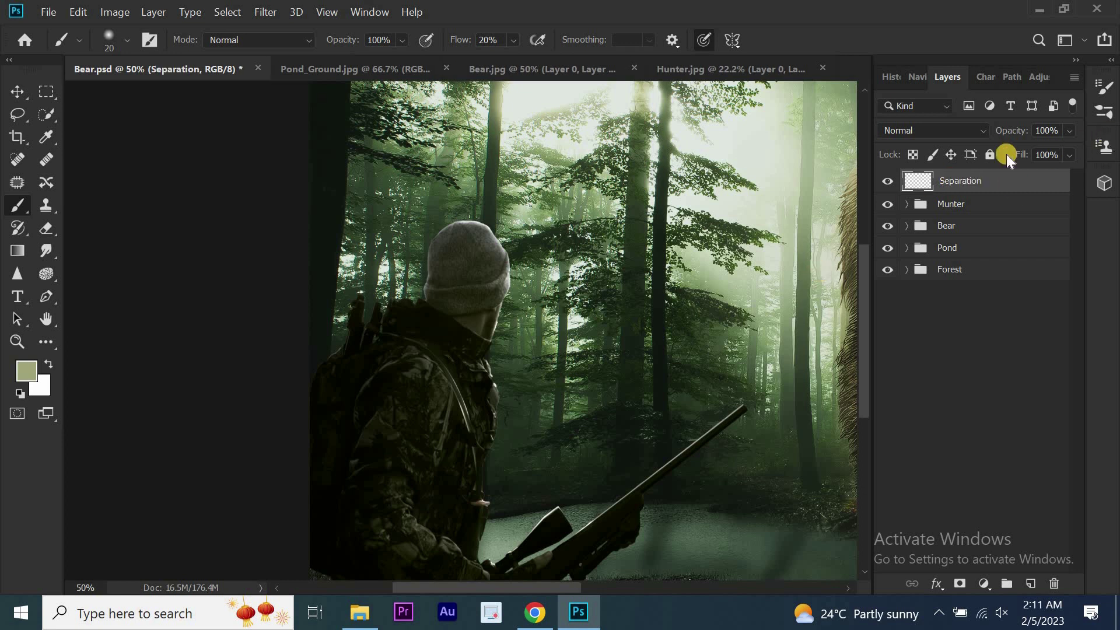
{"action": "left_click", "coordinate": [28, 376]}
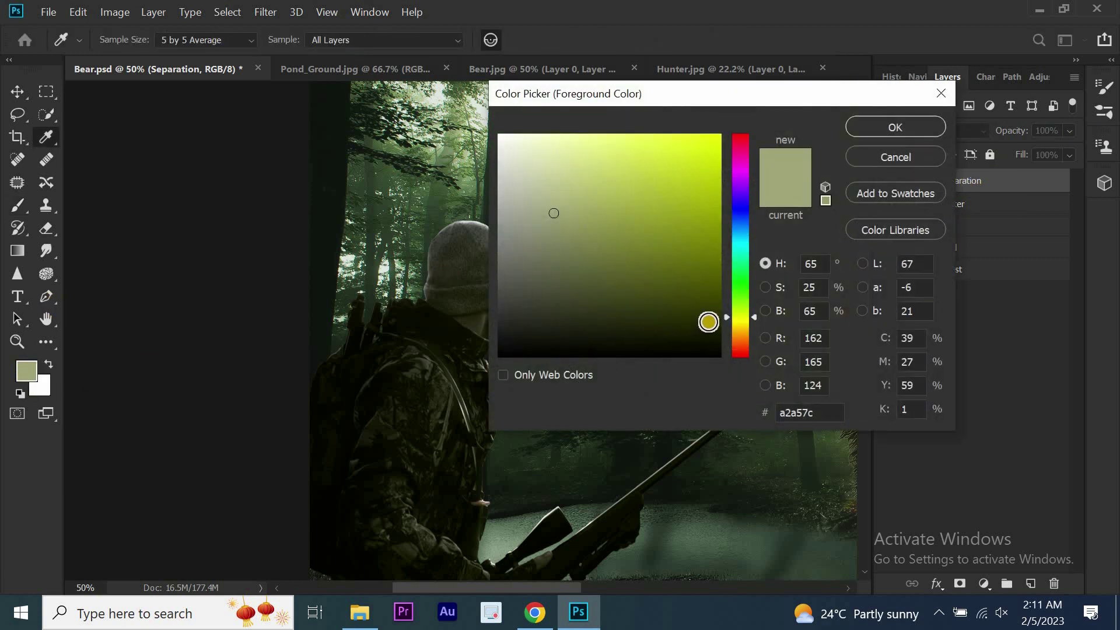
{"action": "left_click_drag", "start_coordinate": [752, 319], "coordinate": [753, 340]}
{"action": "left_click", "coordinate": [565, 156]}
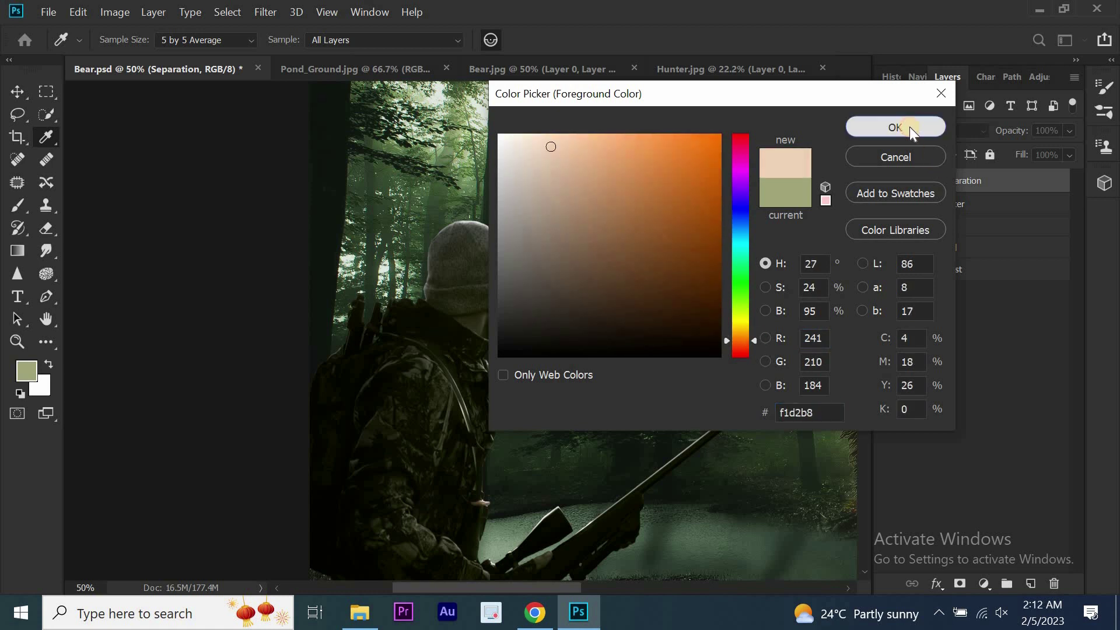
{"action": "left_click", "coordinate": [908, 127]}
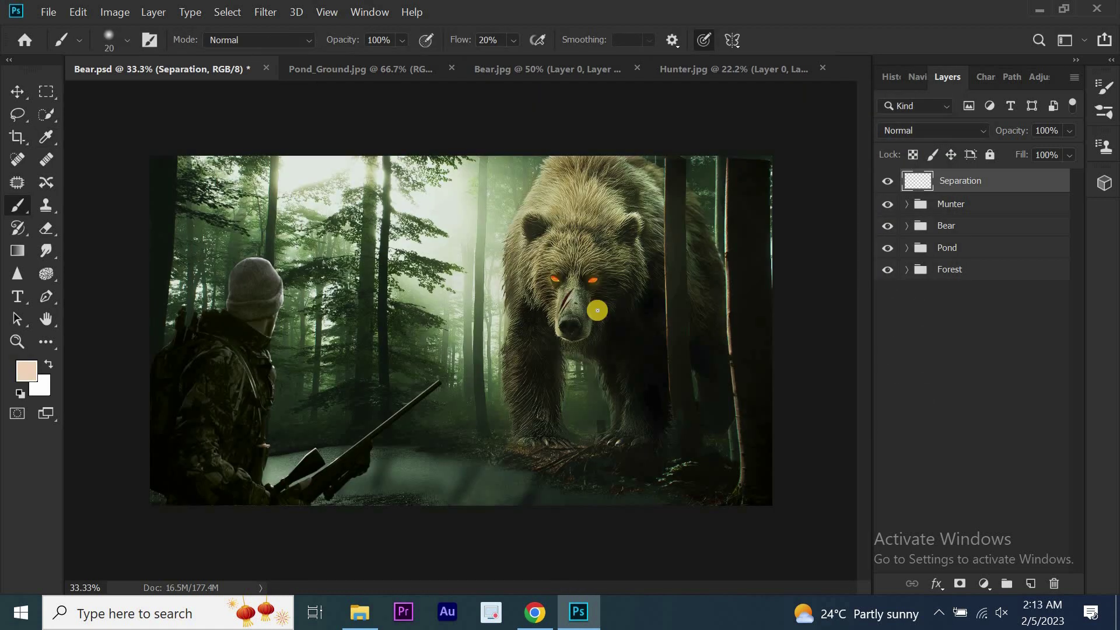
Move Separation below Man and paint a faint beige glow around the hunter at about 2% flow
{"action": "left_click", "coordinate": [927, 204]}
{"action": "left_click", "coordinate": [906, 203]}
{"action": "left_click_drag", "start_coordinate": [963, 186], "coordinate": [973, 353]}
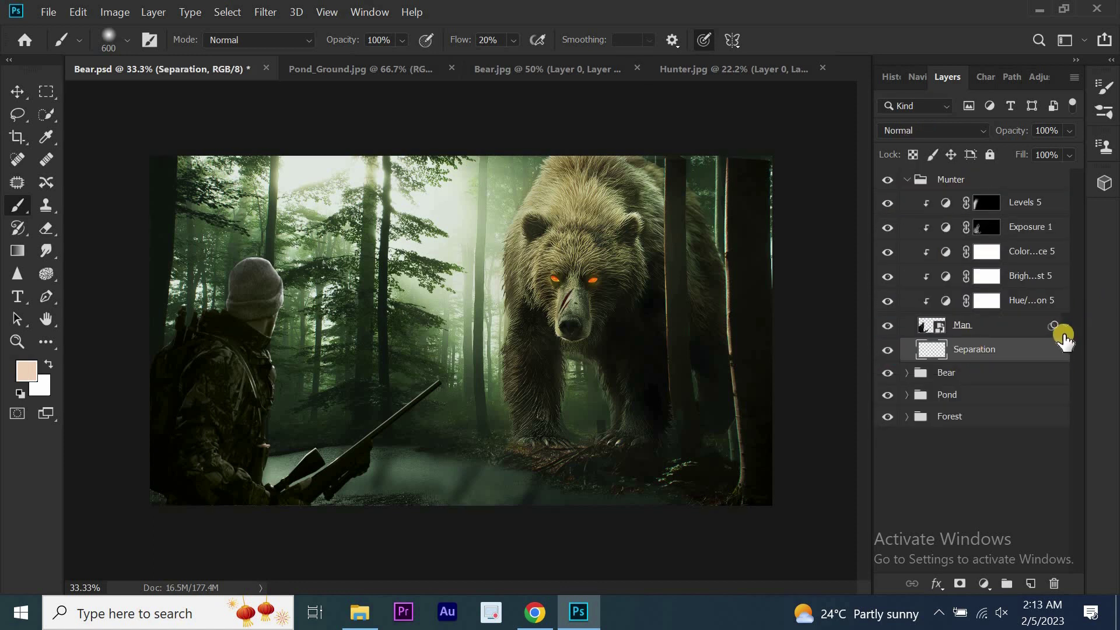
{"action": "left_click_drag", "start_coordinate": [456, 41], "coordinate": [449, 45]}
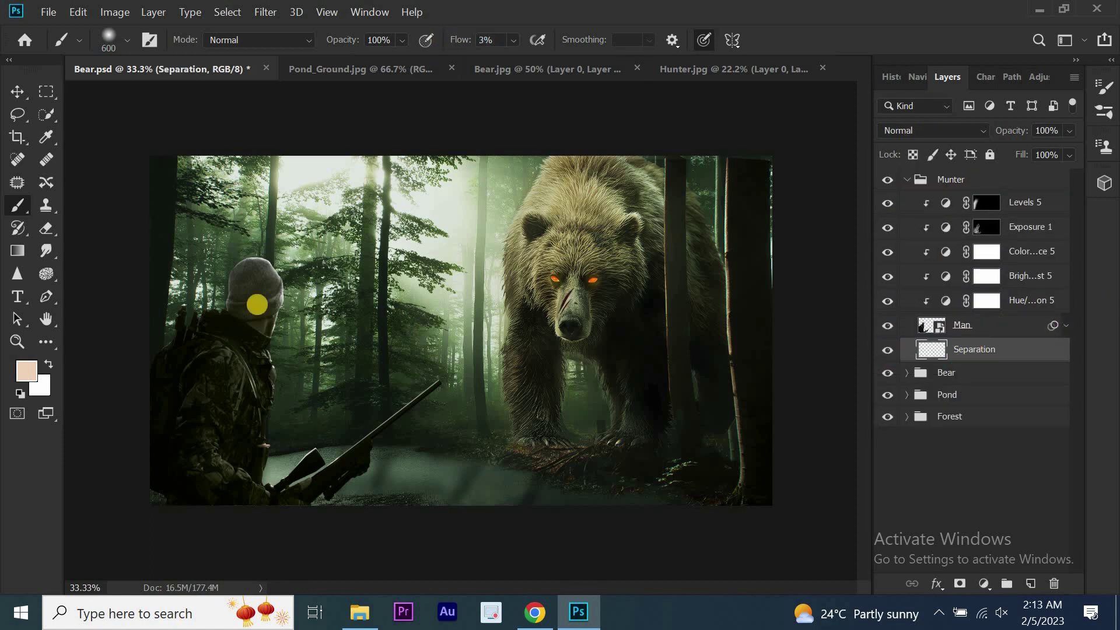
{"action": "mouse_move", "coordinate": [258, 298]}
{"action": "left_mouse_down"}
{"action": "mouse_move", "coordinate": [267, 430]}
{"action": "mouse_move", "coordinate": [220, 328]}
{"action": "mouse_move", "coordinate": [274, 458]}
{"action": "mouse_move", "coordinate": [180, 332]}
{"action": "mouse_move", "coordinate": [210, 299]}
{"action": "mouse_move", "coordinate": [279, 305]}
{"action": "left_mouse_up"}
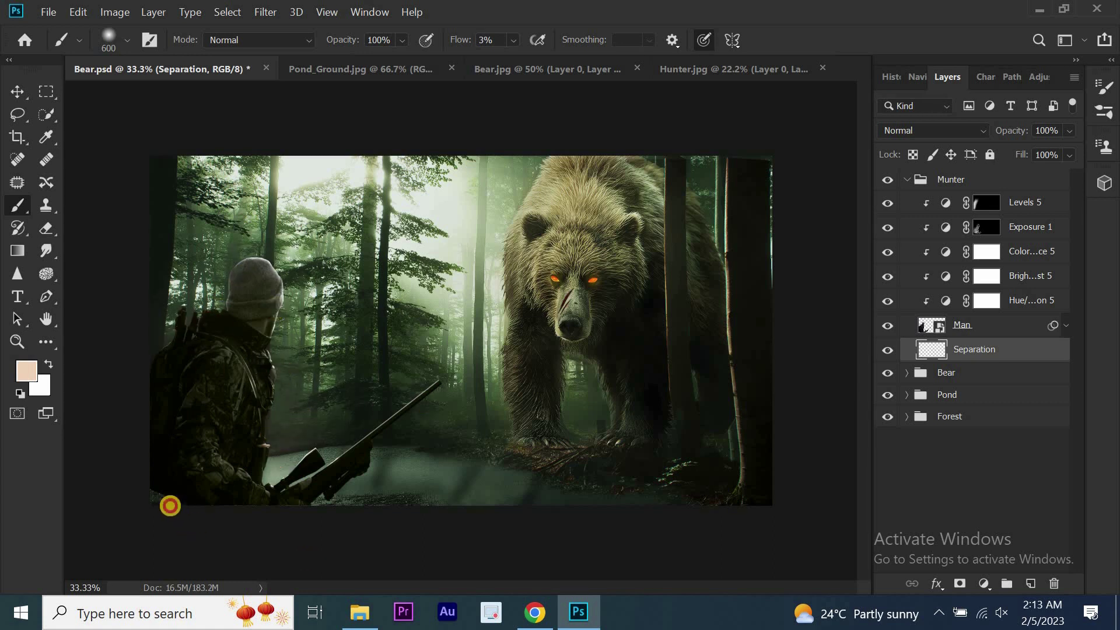
Stamp all visible layers into Layer 2 above Munter and convert it to a smart object
{"action": "left_click", "coordinate": [17, 92]}
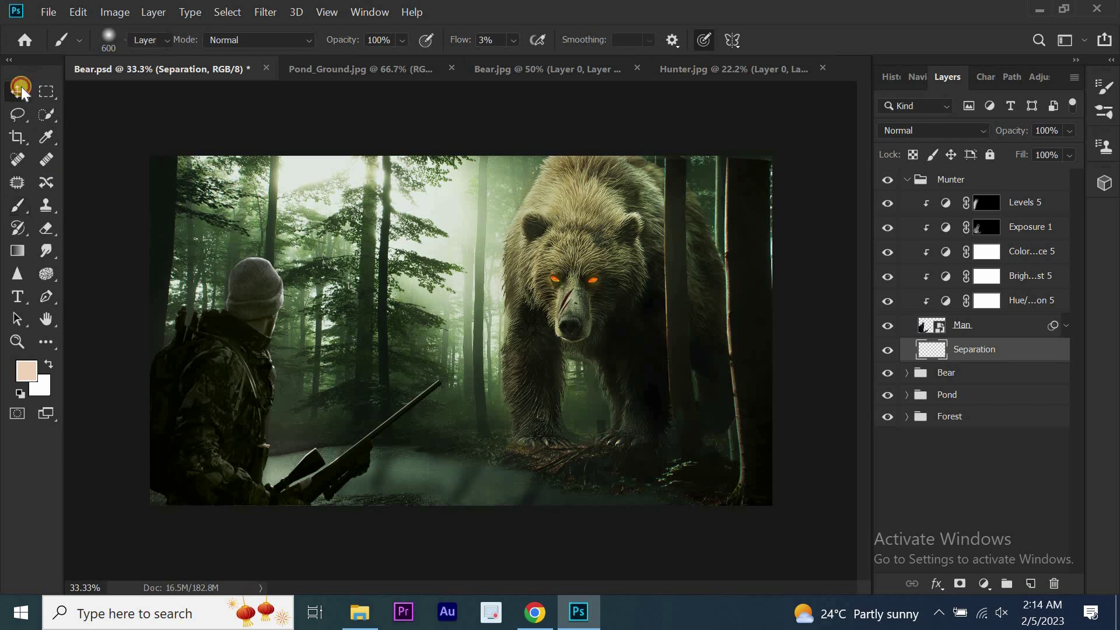
{"action": "left_click", "coordinate": [909, 180]}
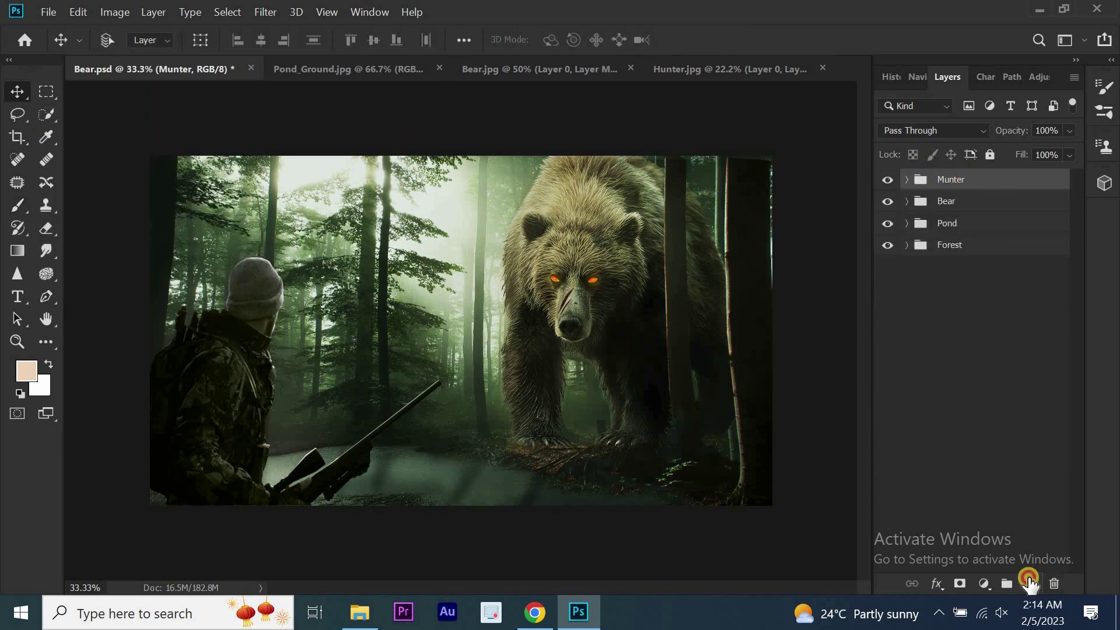
{"action": "key", "text": "ctrl+alt+shift+e"}
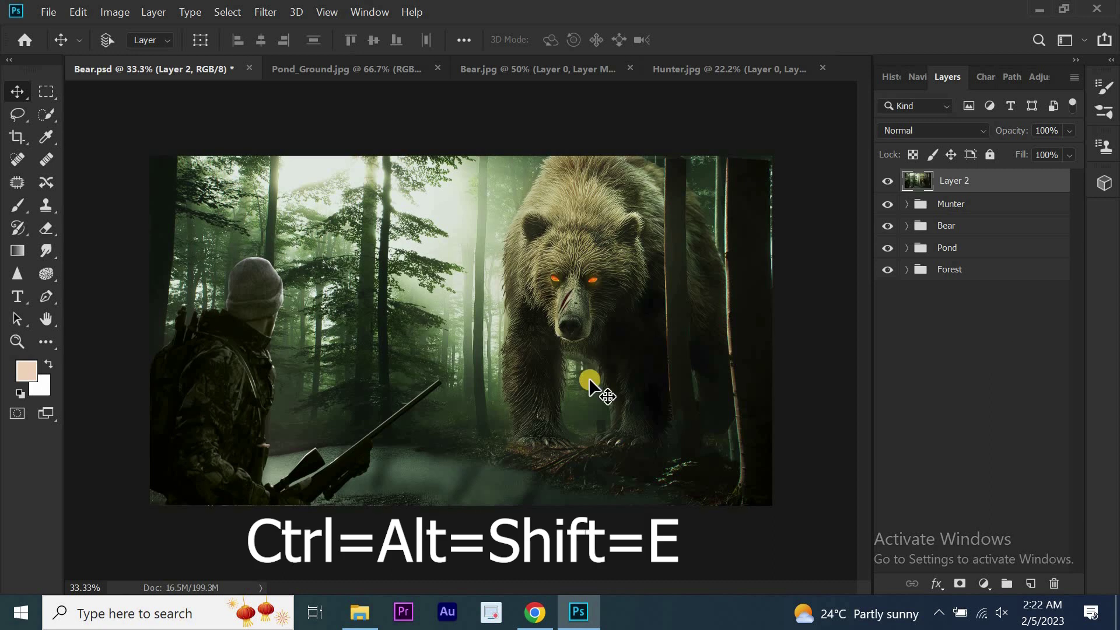
{"action": "right_click", "coordinate": [986, 176]}
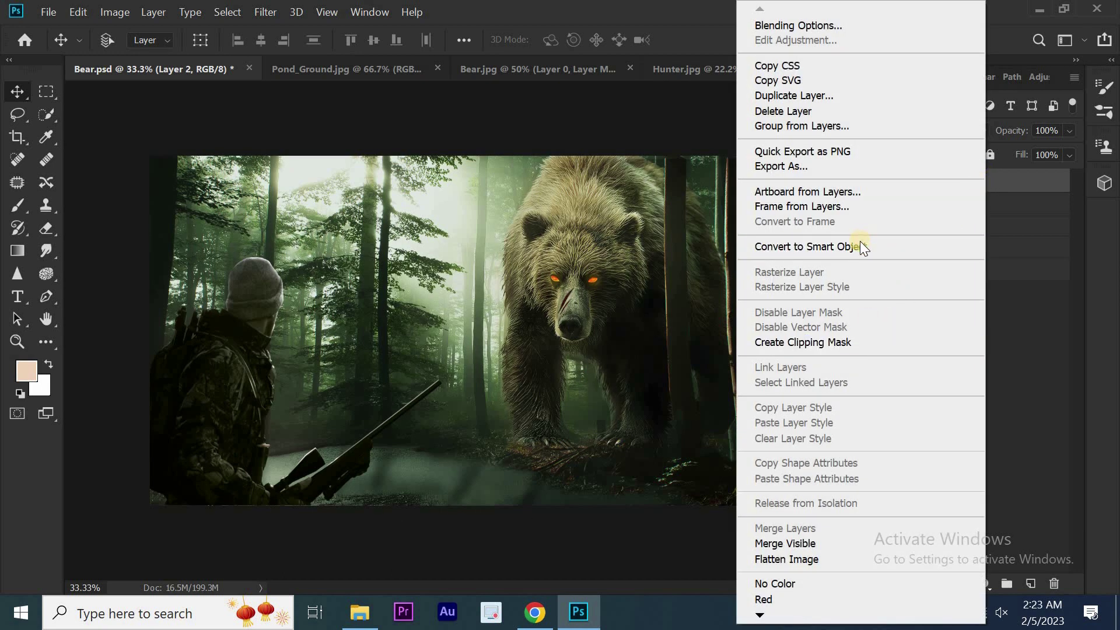
{"action": "left_click", "coordinate": [861, 245]}
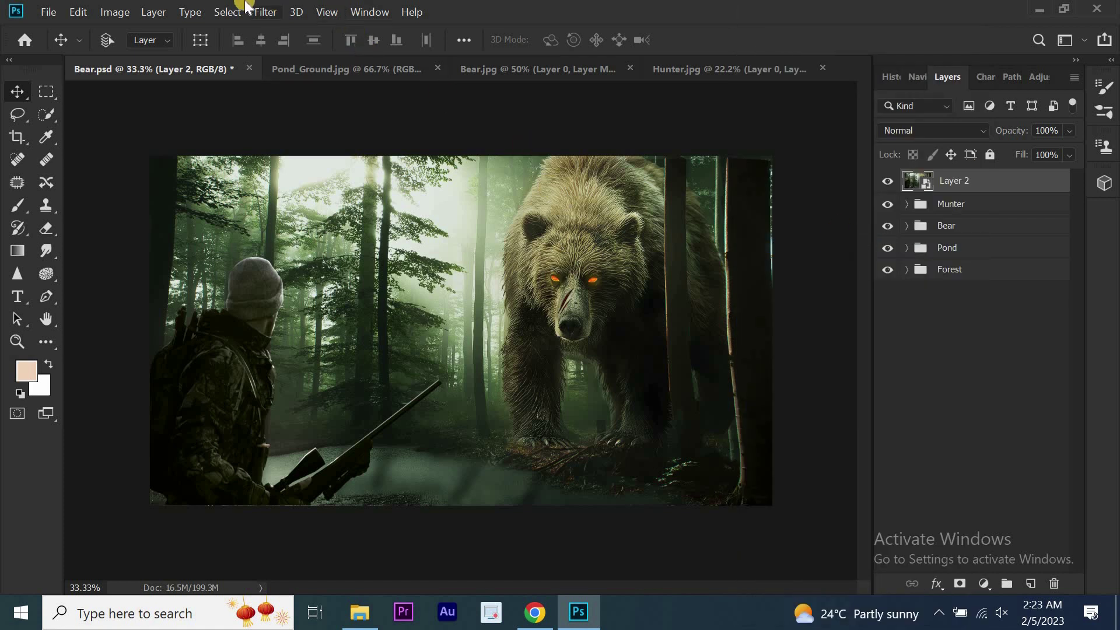
{"action": "left_click", "coordinate": [266, 11]}
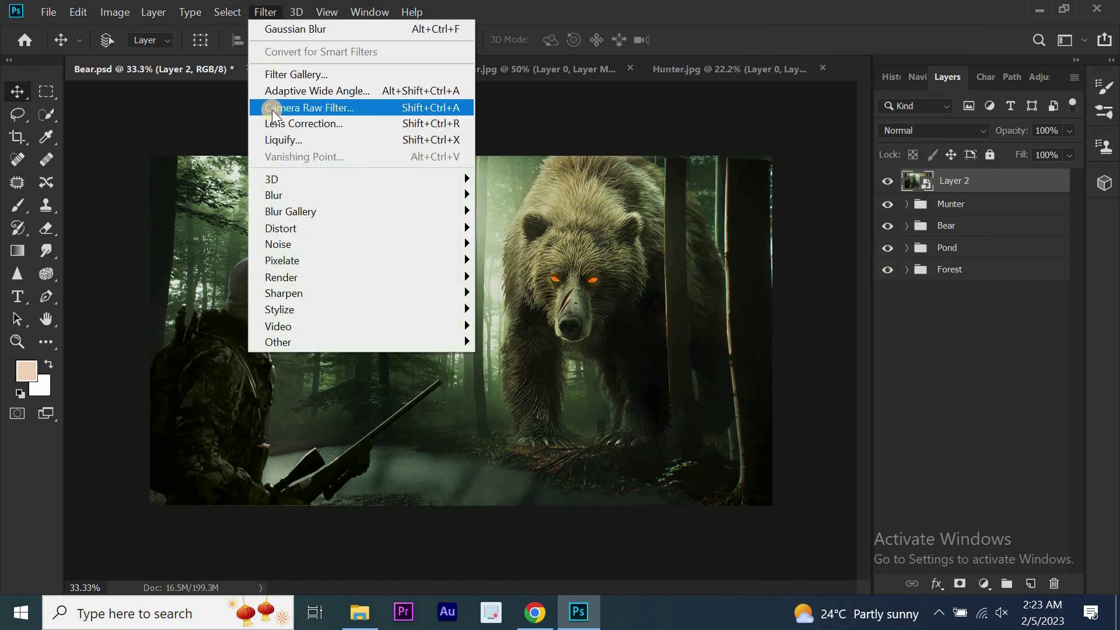
In Camera Raw's Basic panel set Temperature +1, Tint -6, Highlights -10, Shadows -7 and Vibrance +27
{"action": "left_click", "coordinate": [272, 110]}
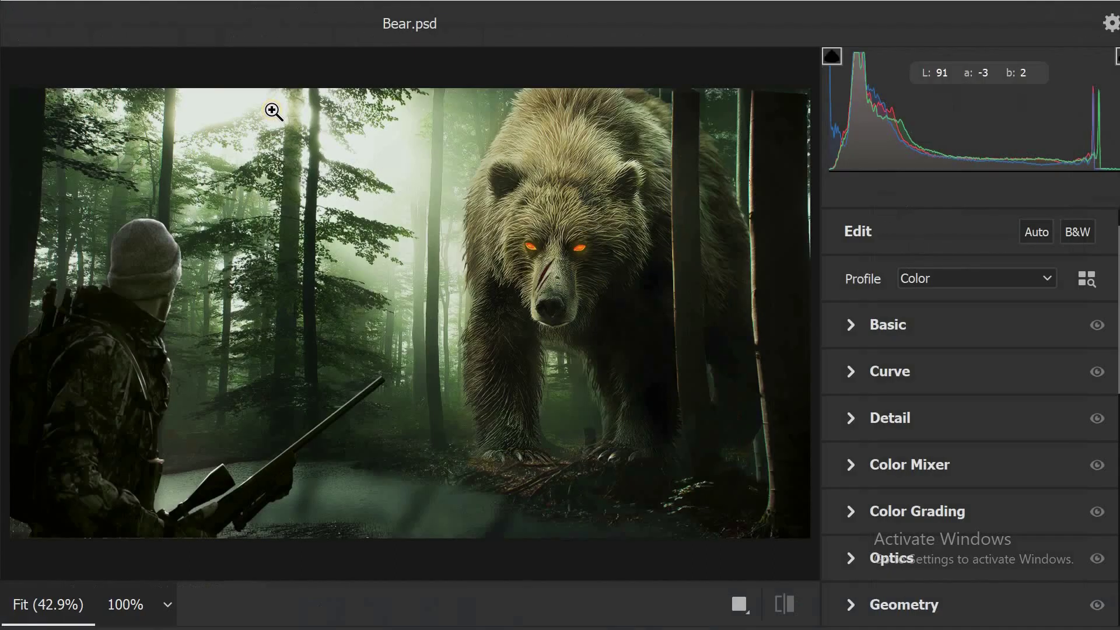
{"action": "left_click", "coordinate": [846, 325]}
{"action": "left_click_drag", "start_coordinate": [1114, 281], "coordinate": [1114, 293]}
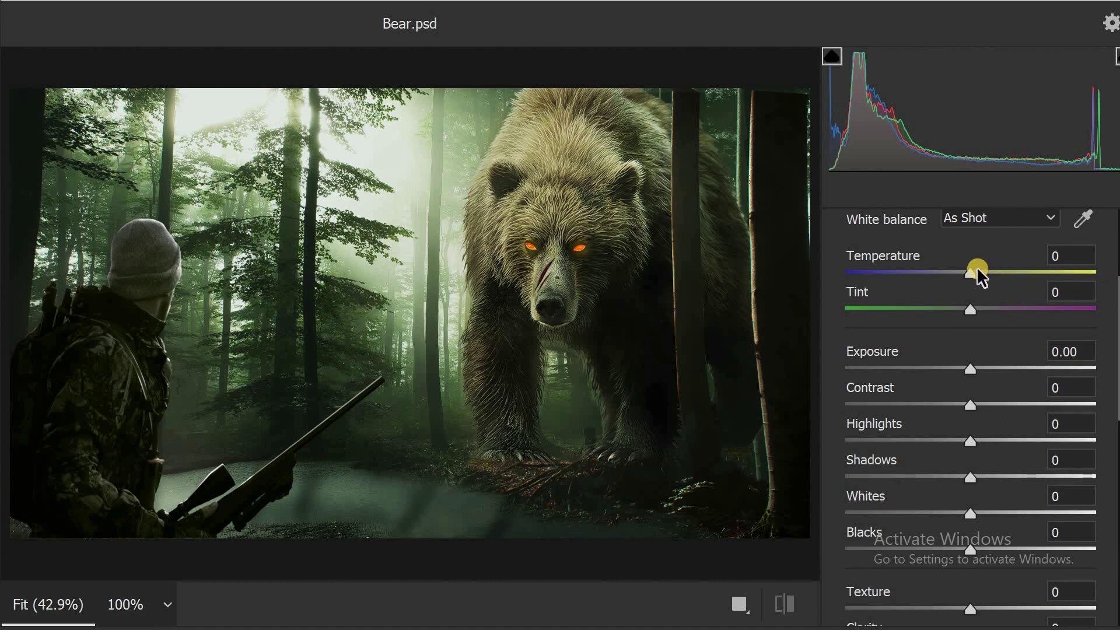
{"action": "left_click_drag", "start_coordinate": [970, 273], "coordinate": [971, 278]}
{"action": "left_click_drag", "start_coordinate": [1114, 324], "coordinate": [1114, 339]}
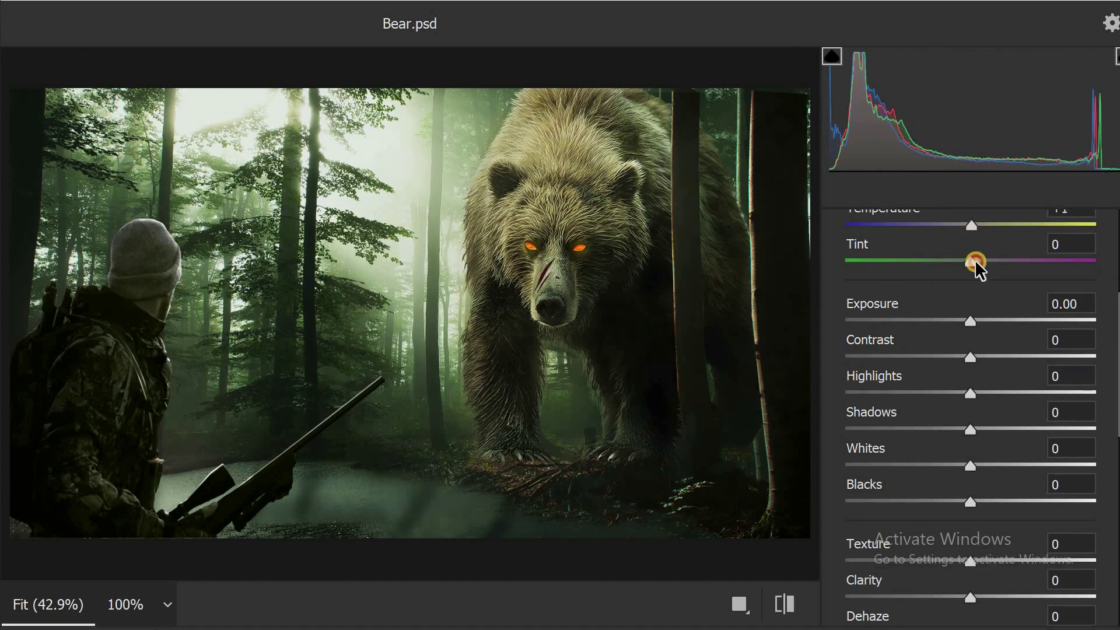
{"action": "left_click_drag", "start_coordinate": [971, 261], "coordinate": [963, 262]}
{"action": "left_click_drag", "start_coordinate": [1113, 348], "coordinate": [1114, 370]}
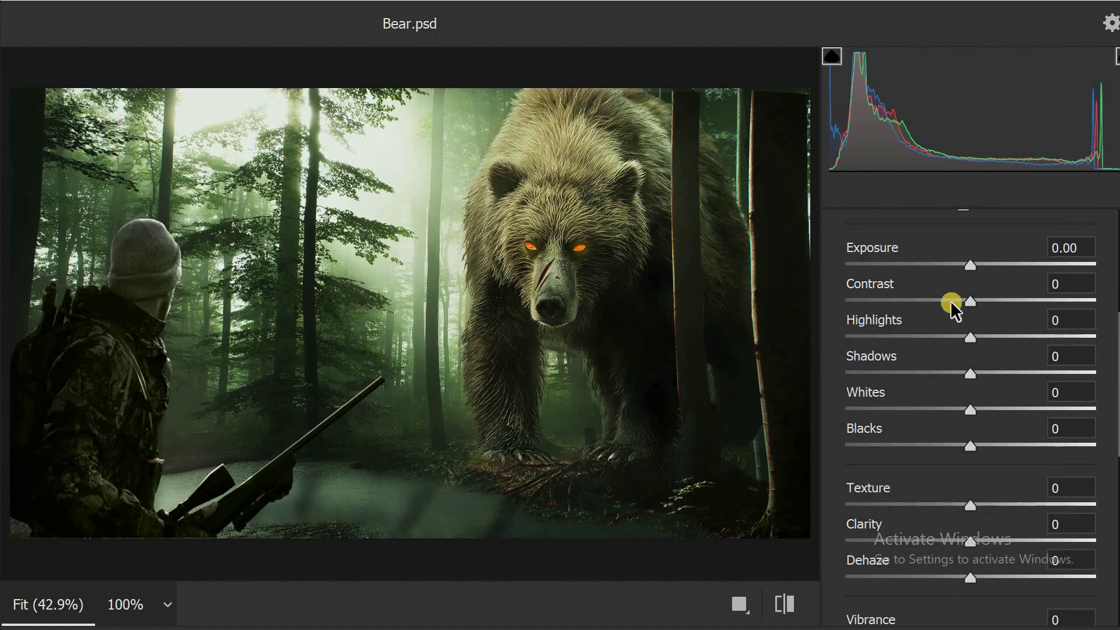
{"action": "left_click_drag", "start_coordinate": [965, 342], "coordinate": [962, 373]}
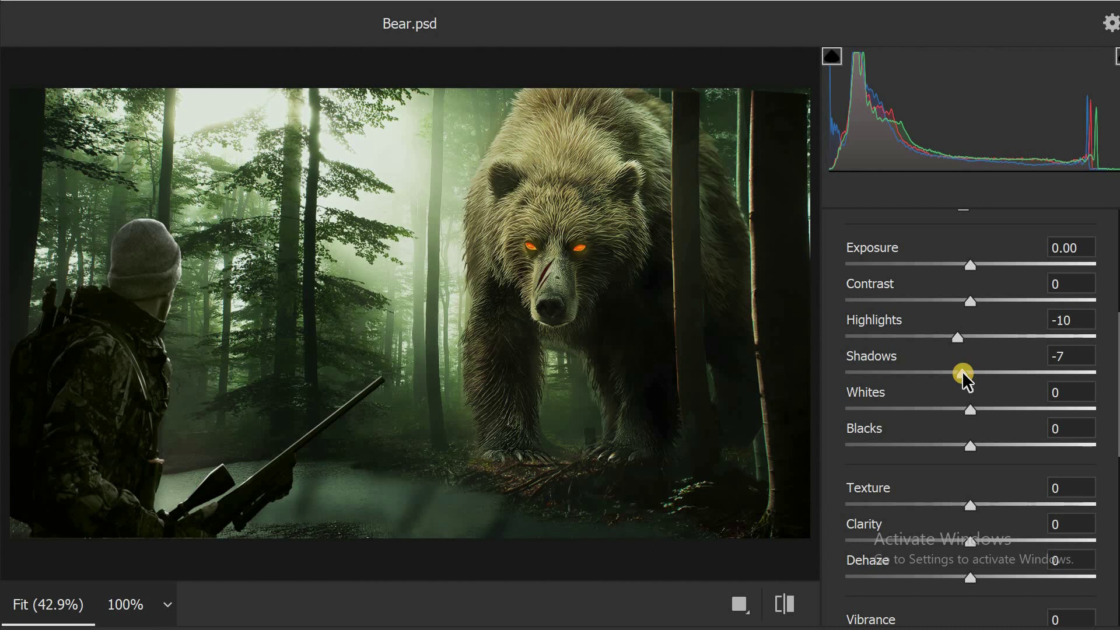
{"action": "left_click_drag", "start_coordinate": [1114, 368], "coordinate": [1114, 439]}
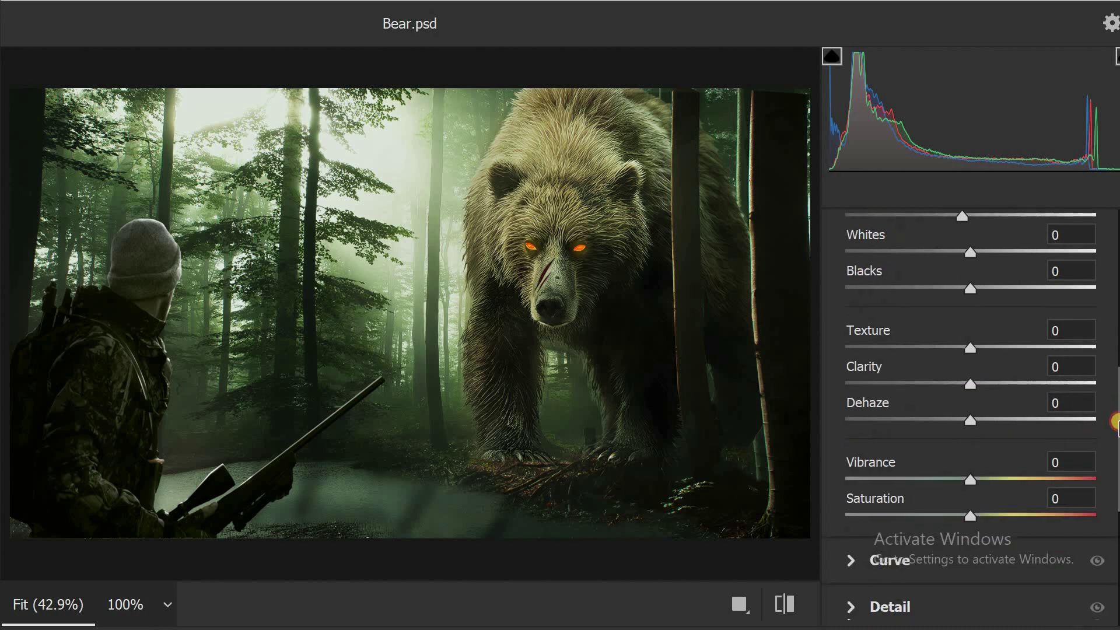
{"action": "left_click_drag", "start_coordinate": [971, 447], "coordinate": [1006, 452]}
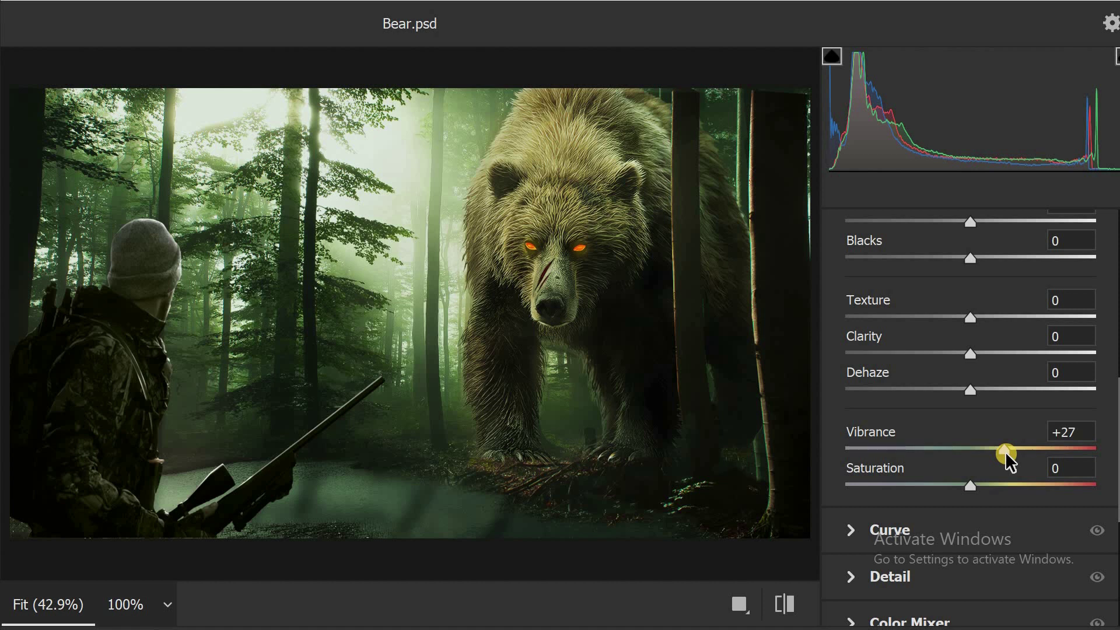
{"action": "mouse_move", "coordinate": [1114, 437]}
{"action": "left_mouse_down"}
{"action": "mouse_move", "coordinate": [1114, 309]}
{"action": "mouse_move", "coordinate": [1113, 373]}
{"action": "left_mouse_up"}
{"action": "left_click", "coordinate": [850, 260]}
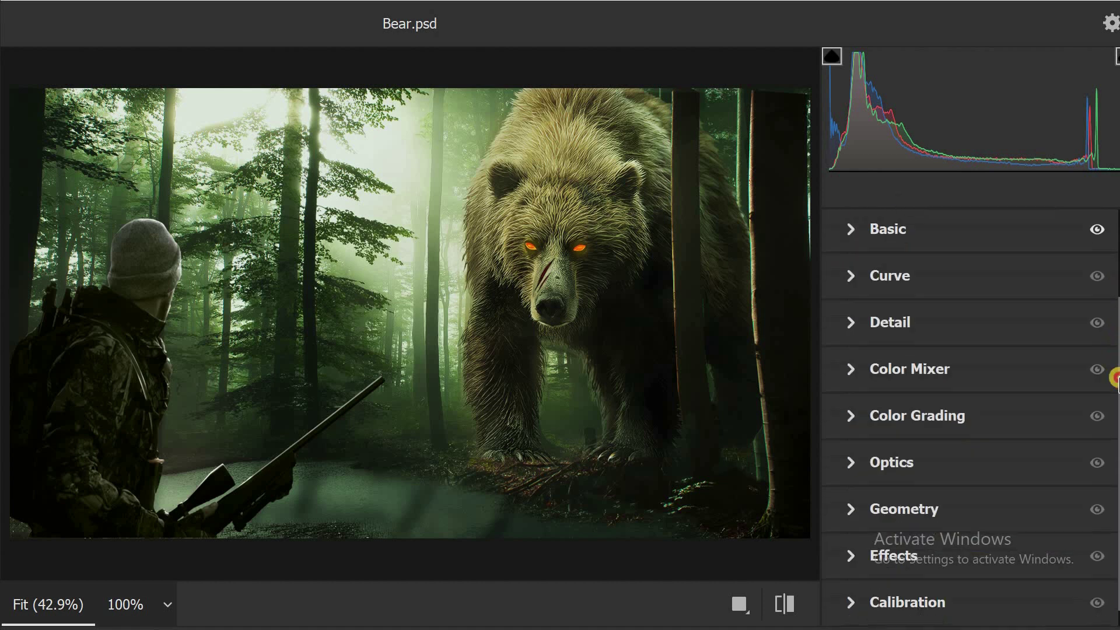
Shift the Calibration hues: Red primary +6 and Blue primary -11
{"action": "left_click", "coordinate": [848, 607]}
{"action": "left_click_drag", "start_coordinate": [1114, 425], "coordinate": [1114, 449]}
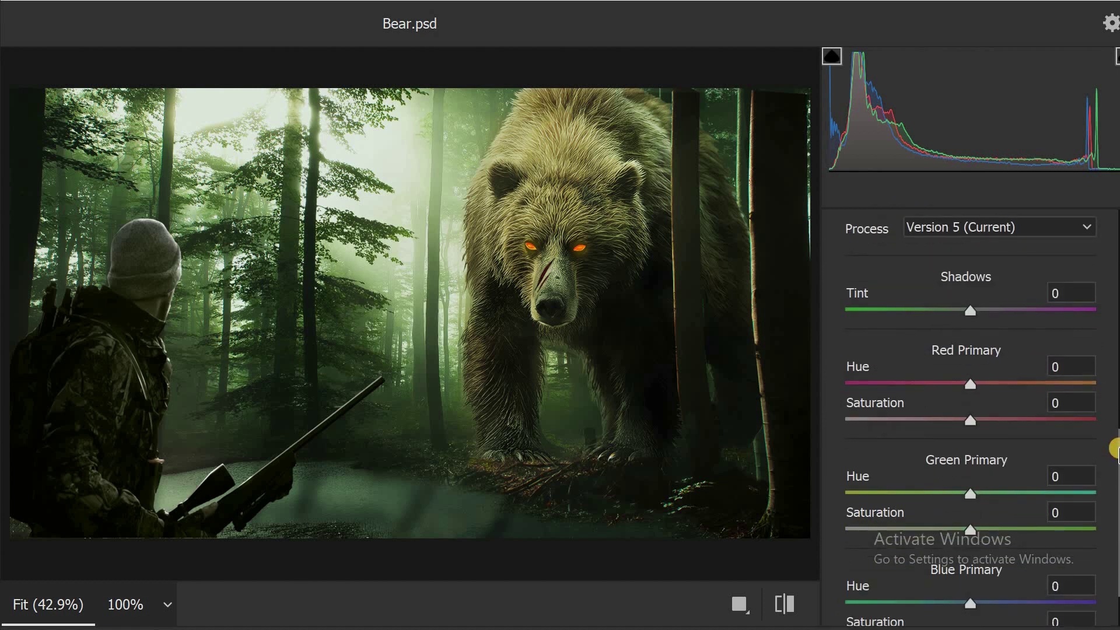
{"action": "left_click_drag", "start_coordinate": [968, 399], "coordinate": [976, 384]}
{"action": "double_click", "coordinate": [1020, 417]}
{"action": "left_click_drag", "start_coordinate": [970, 492], "coordinate": [986, 490]}
{"action": "left_click_drag", "start_coordinate": [1115, 501], "coordinate": [1115, 514]}
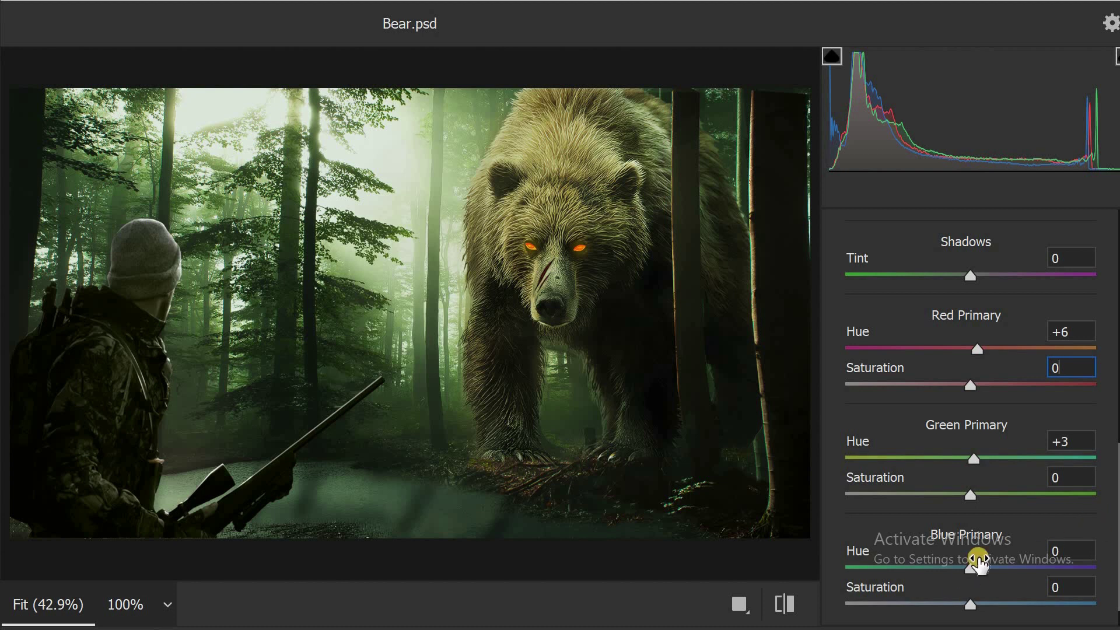
{"action": "left_click_drag", "start_coordinate": [970, 568], "coordinate": [955, 567]}
{"action": "left_click_drag", "start_coordinate": [1114, 494], "coordinate": [1114, 412]}
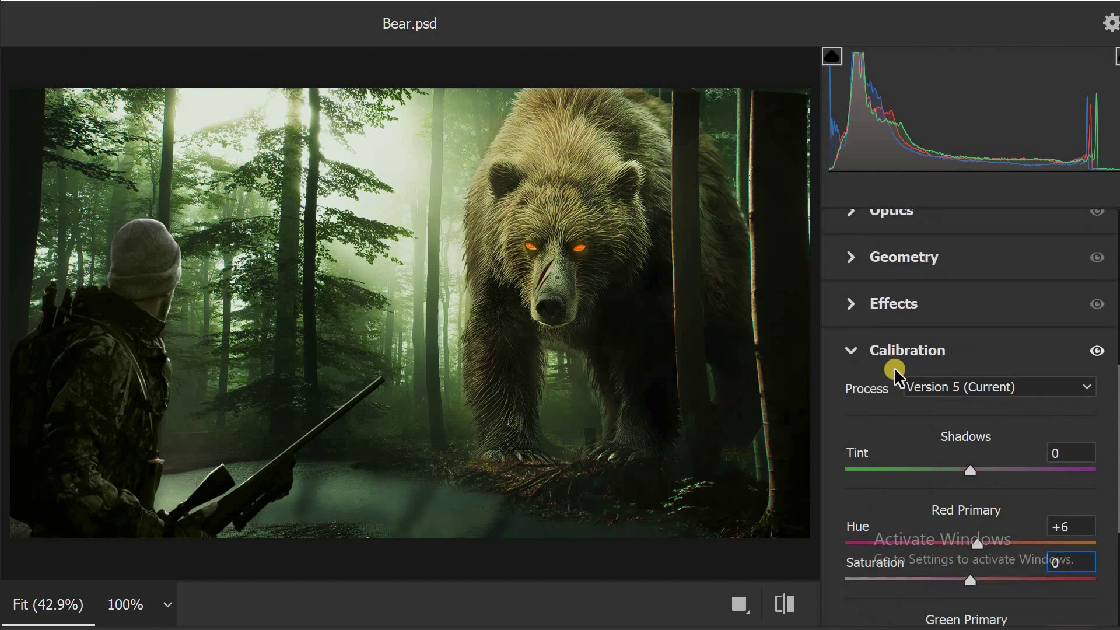
{"action": "left_click", "coordinate": [850, 348]}
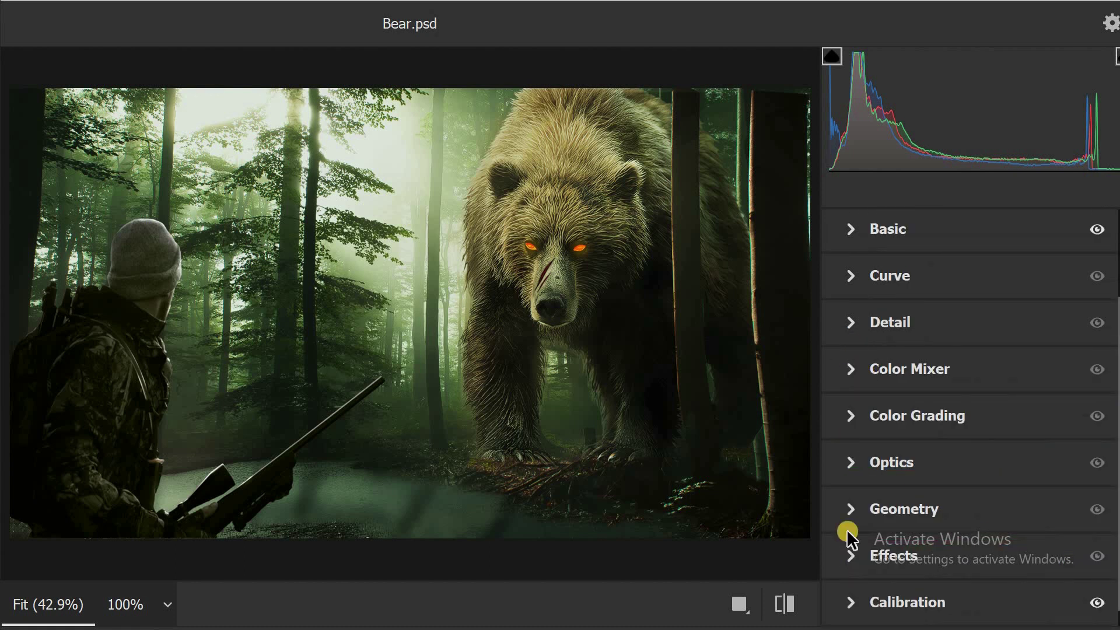
Add a -30 vignette with midpoint 68 and apply the Camera Raw filter
{"action": "left_click", "coordinate": [848, 557]}
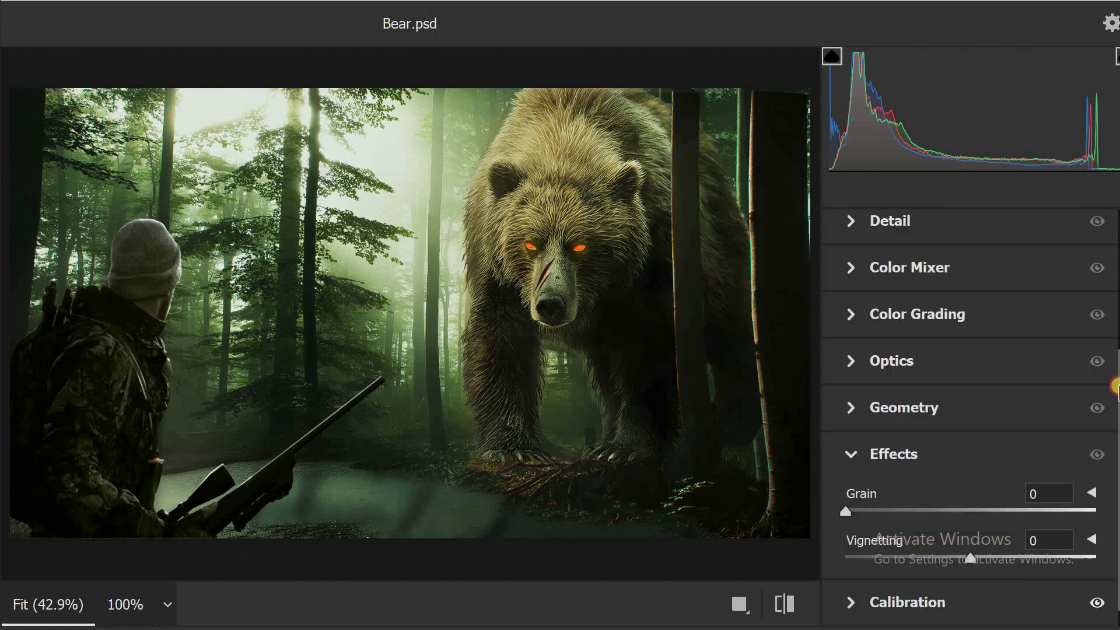
{"action": "left_click", "coordinate": [1091, 492]}
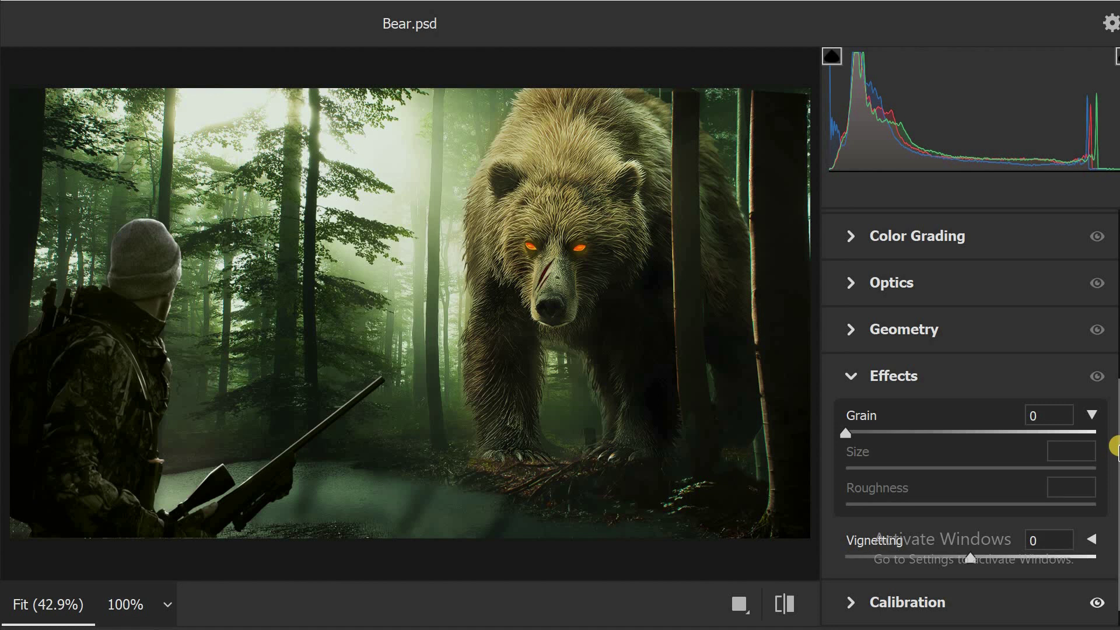
{"action": "left_click", "coordinate": [1091, 540]}
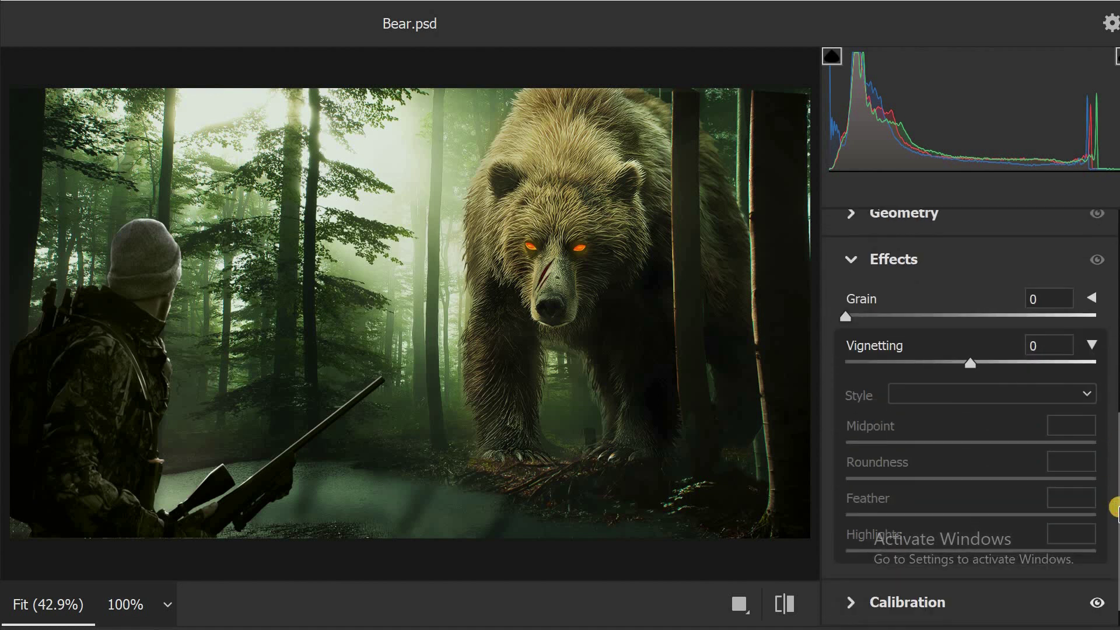
{"action": "left_click_drag", "start_coordinate": [968, 363], "coordinate": [931, 368]}
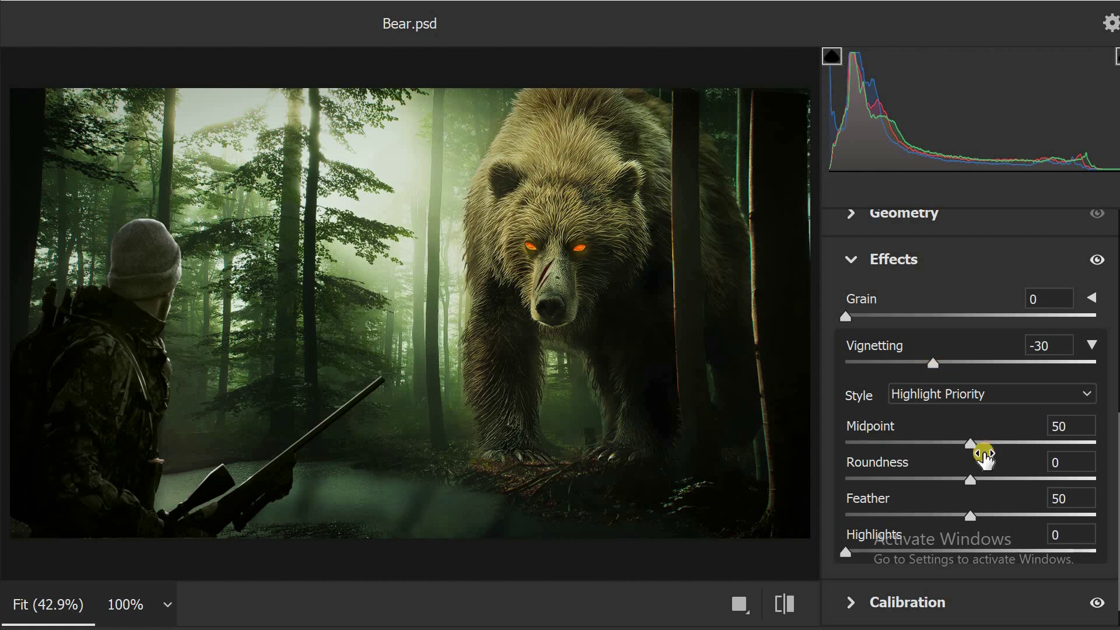
{"action": "left_click_drag", "start_coordinate": [971, 443], "coordinate": [1016, 443]}
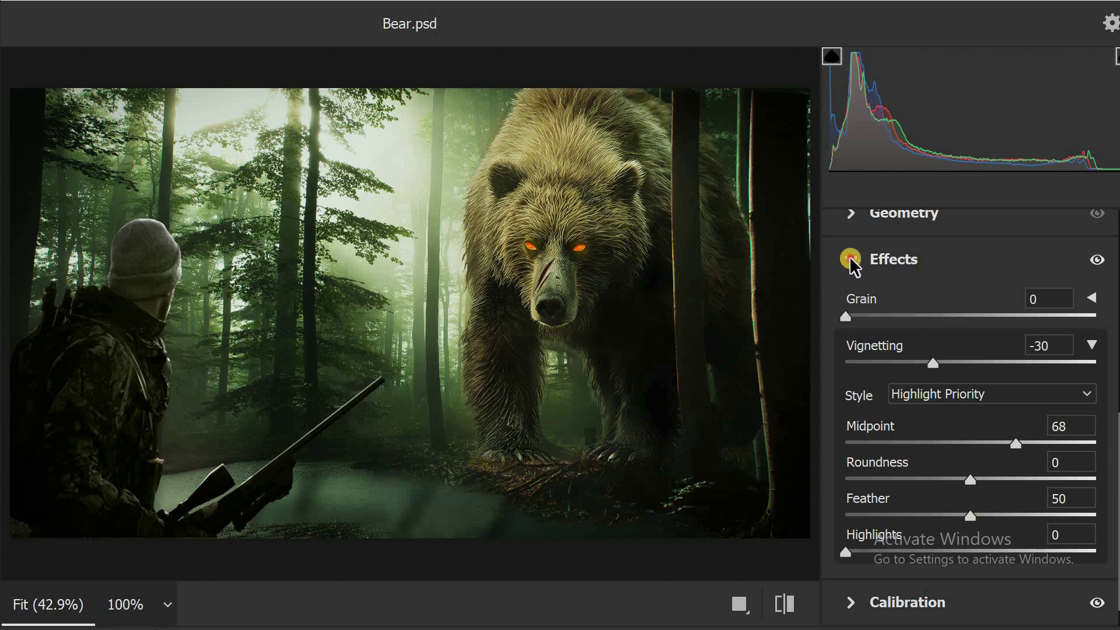
{"action": "key", "text": "Return"}
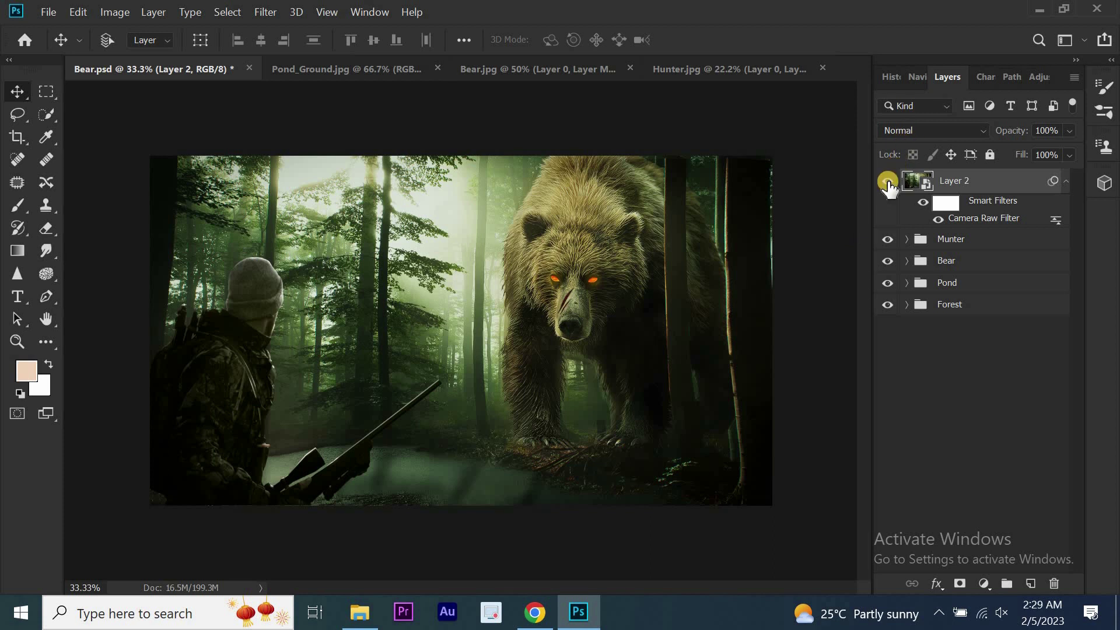
Compare Layer 2 on and off, then duplicate it as 'Chromatic Aberration'
{"action": "left_click", "coordinate": [887, 181]}
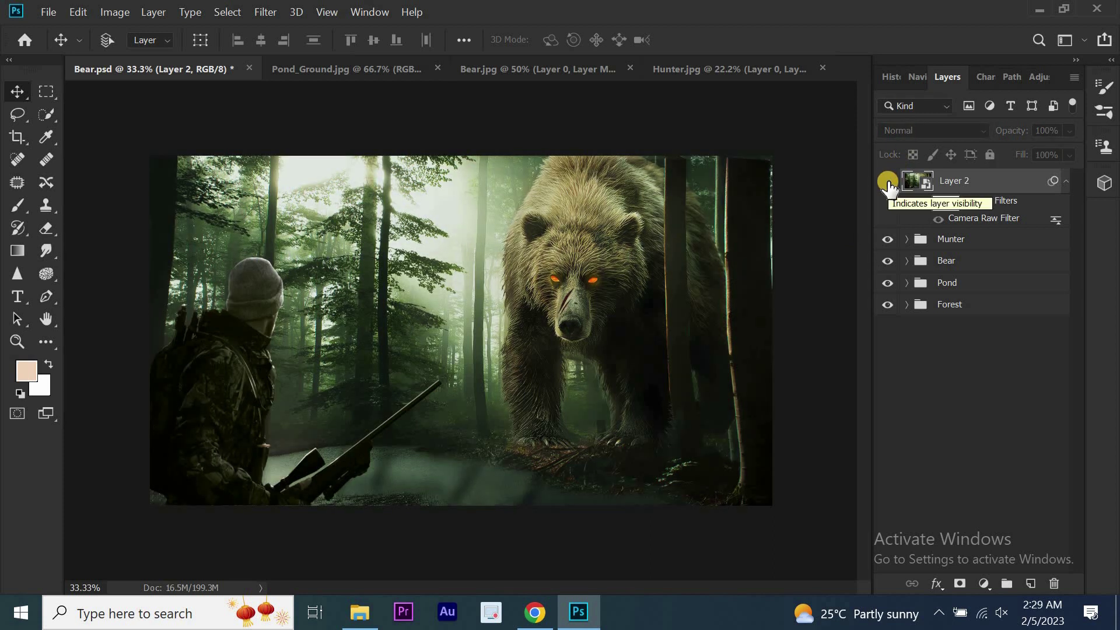
{"action": "left_click", "coordinate": [887, 181]}
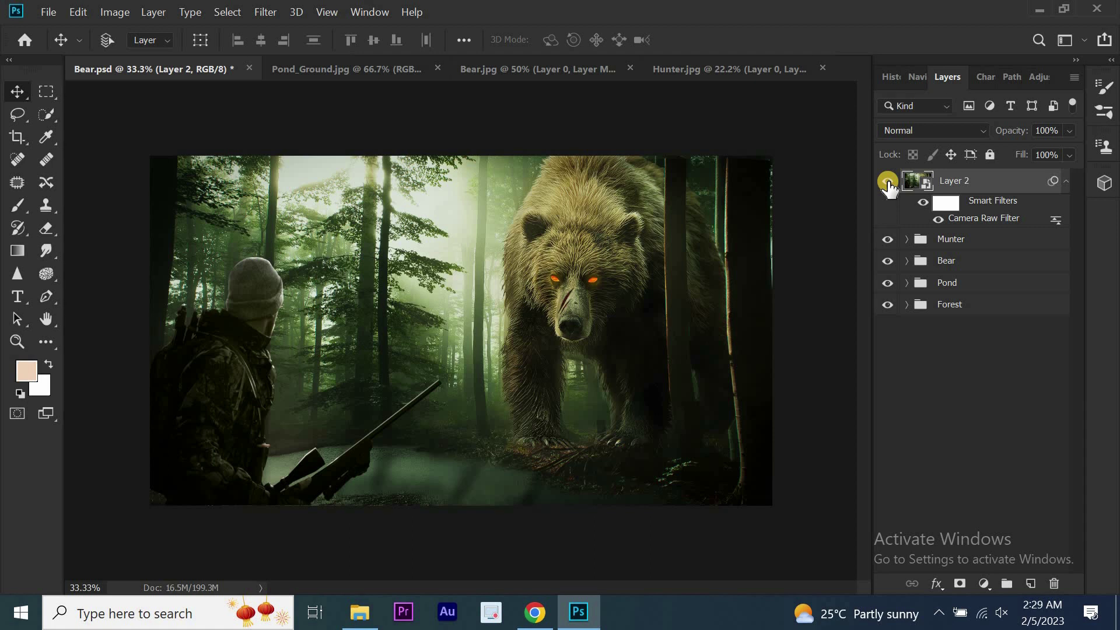
{"action": "right_click", "coordinate": [961, 182]}
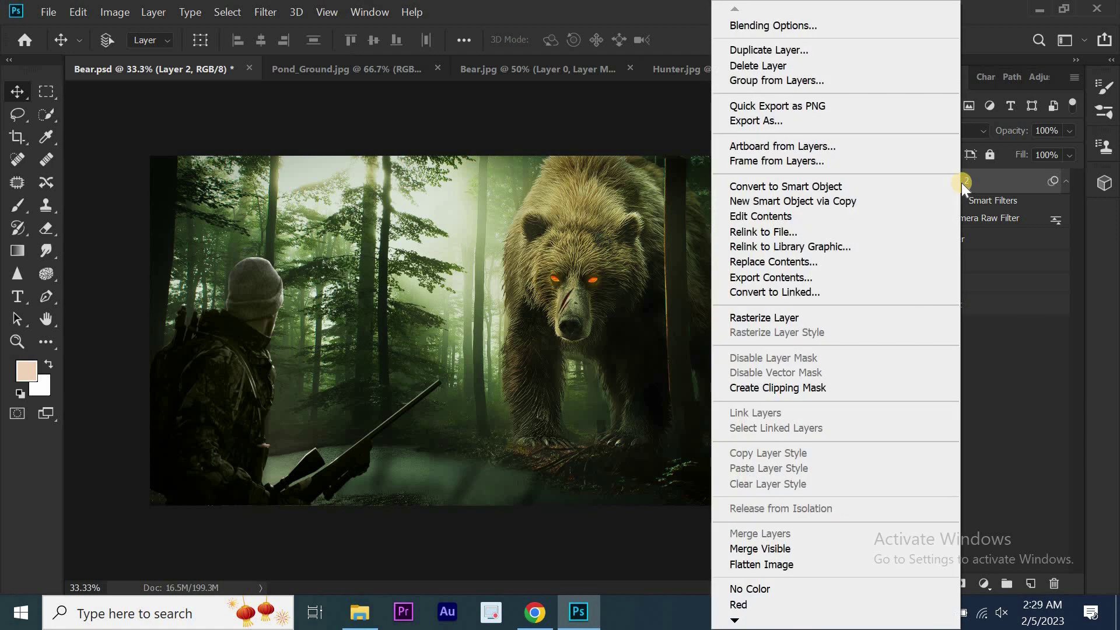
{"action": "left_click", "coordinate": [865, 56]}
{"action": "type", "text": "Chrom"}
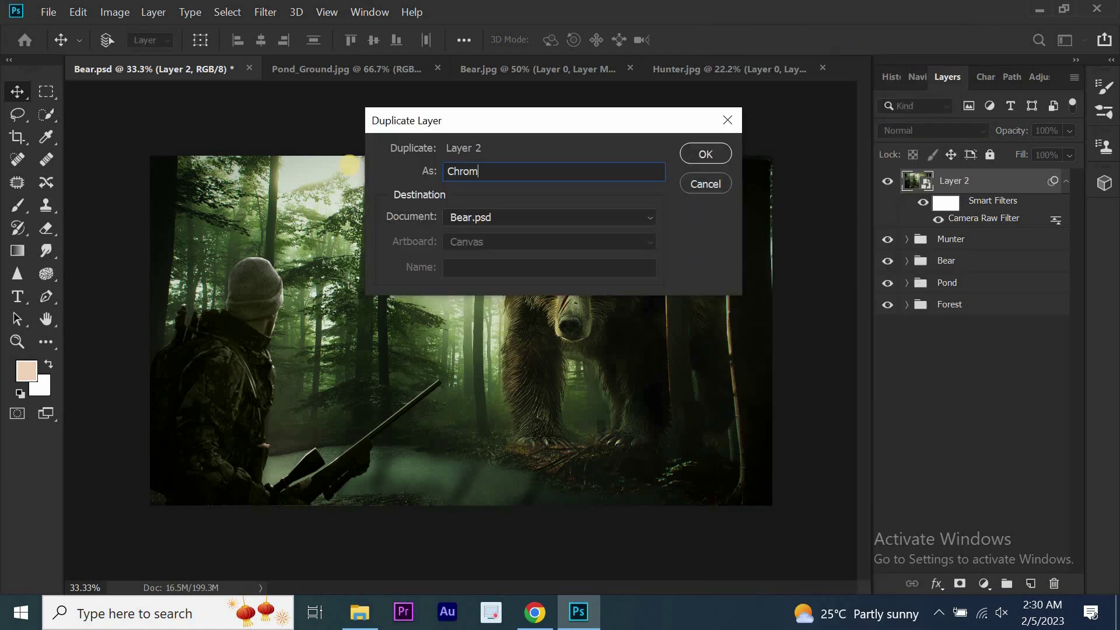
{"action": "type", "text": "atic "}
{"action": "type", "text": "Ab"}
{"action": "type", "text": "erration"}
{"action": "left_click", "coordinate": [703, 151]}
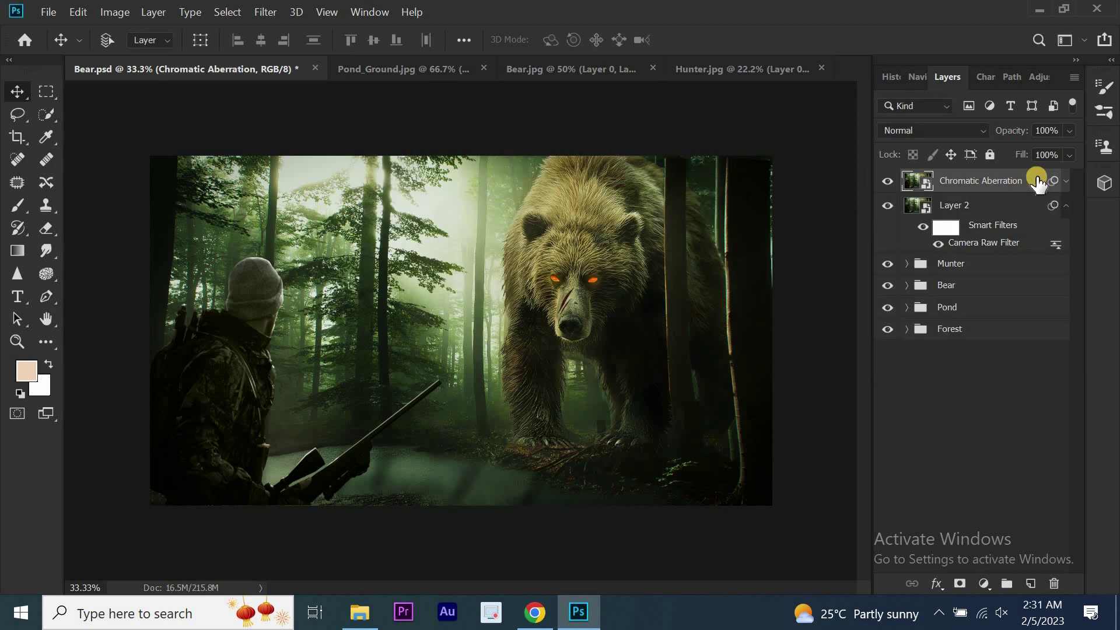
Exclude the red channel in the Chromatic Aberration layer's blending options
{"action": "left_click", "coordinate": [938, 581]}
{"action": "left_click", "coordinate": [943, 409]}
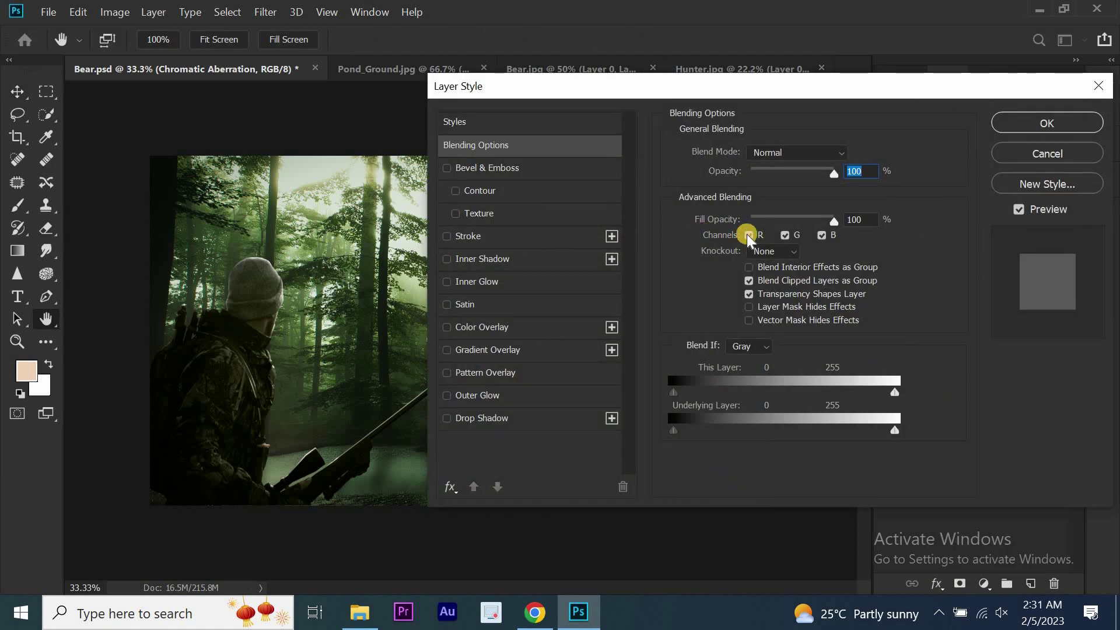
{"action": "left_click", "coordinate": [748, 234]}
{"action": "left_click", "coordinate": [1032, 121]}
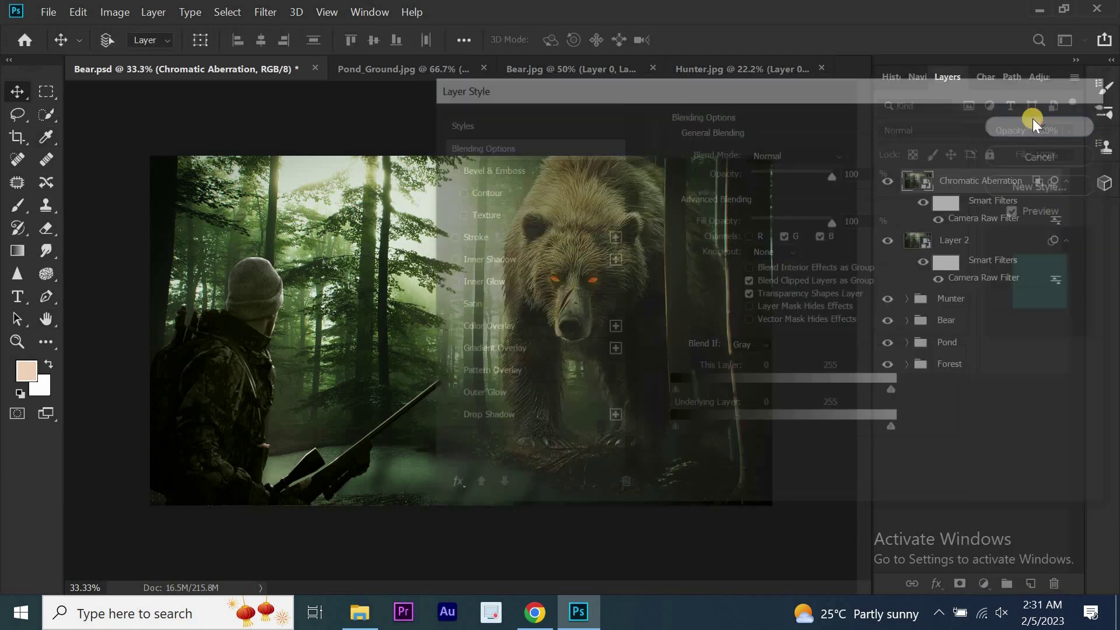
Toggle layer visibility to compare the aberration effect, leaving Chromatic Aberration hidden
{"action": "left_click", "coordinate": [886, 180]}
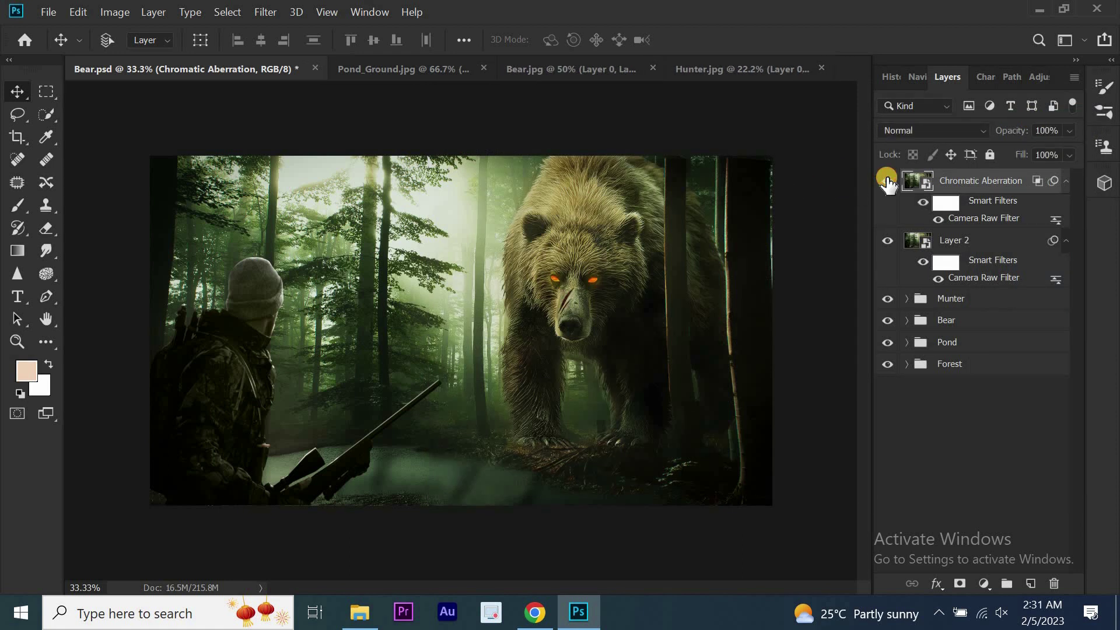
{"action": "left_click", "coordinate": [887, 180]}
{"action": "left_click", "coordinate": [887, 181]}
{"action": "left_click", "coordinate": [887, 240]}
{"action": "left_click", "coordinate": [887, 240]}
{"action": "left_click", "coordinate": [887, 181]}
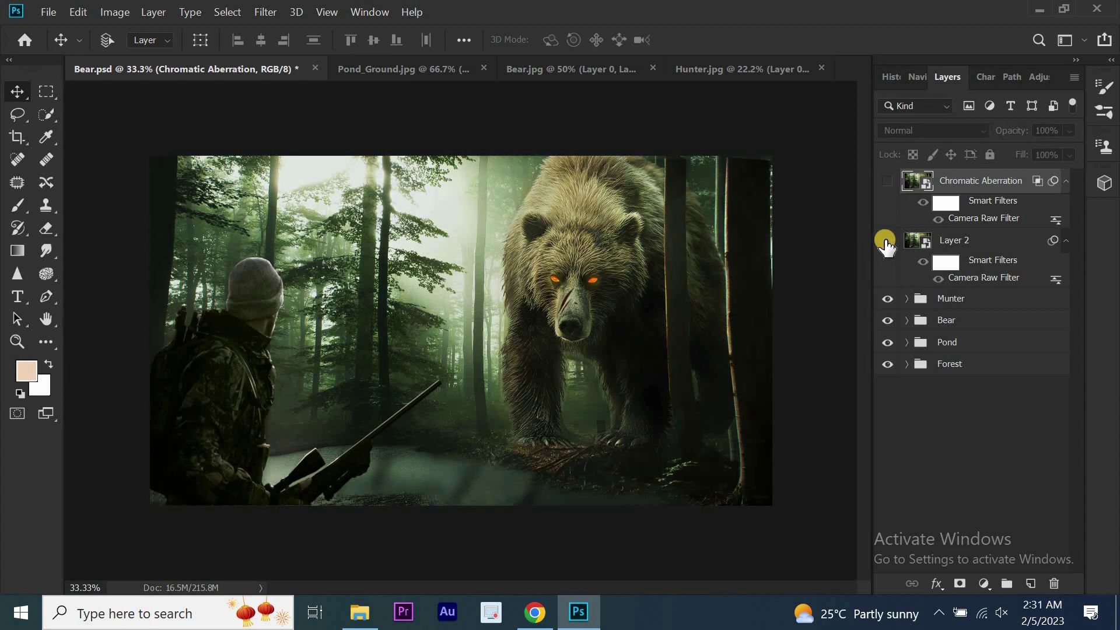